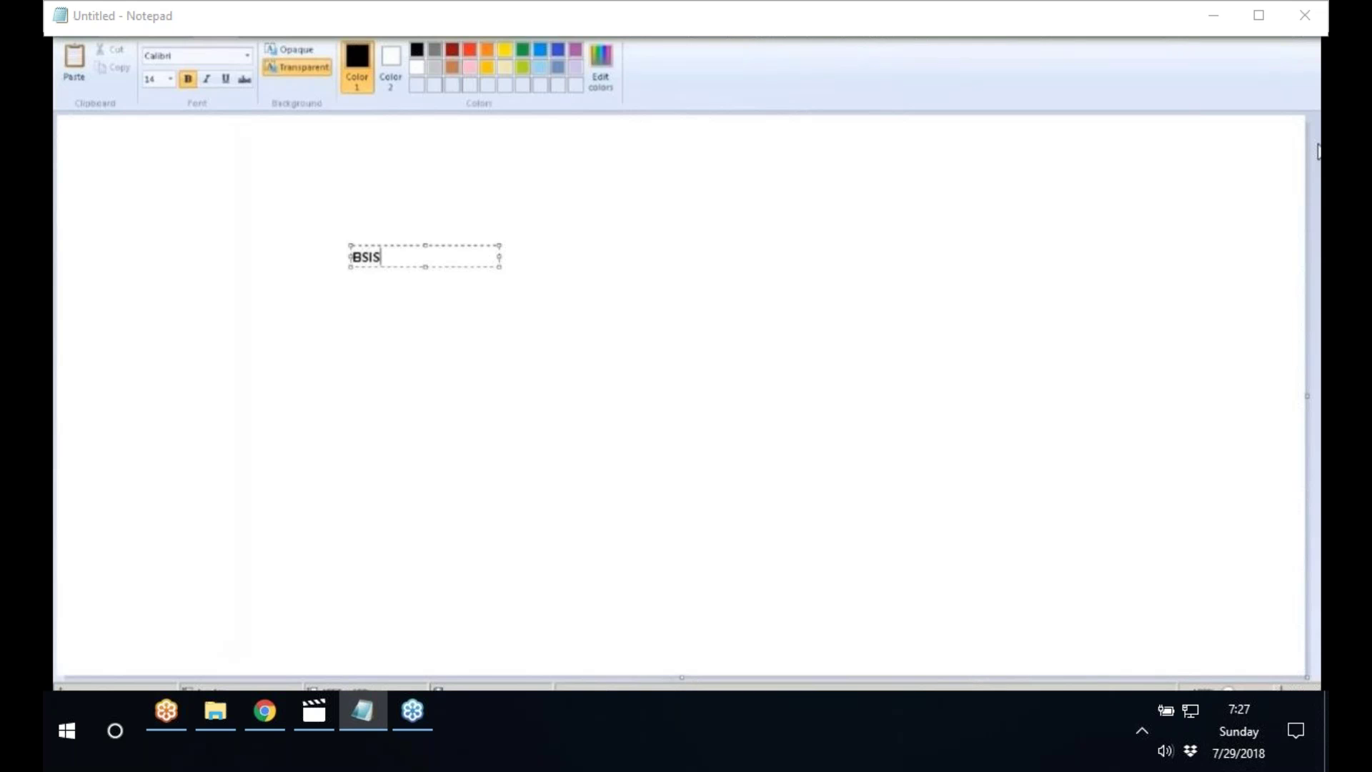
- Add BSAS, BSID and BSAD below BSIS in the text block, with a blank line between entries
key(Return)
key(Return)
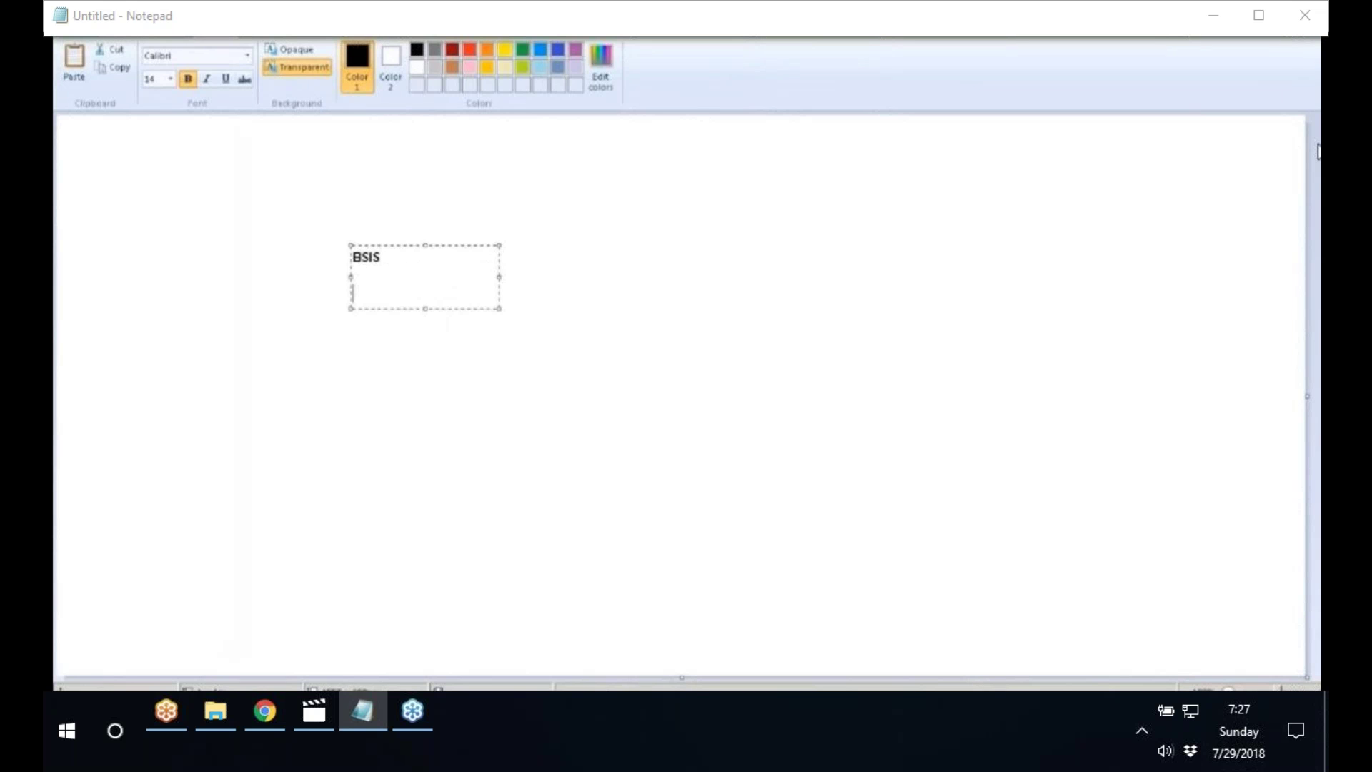
text(BSAS)
key(Return)
key(Return)
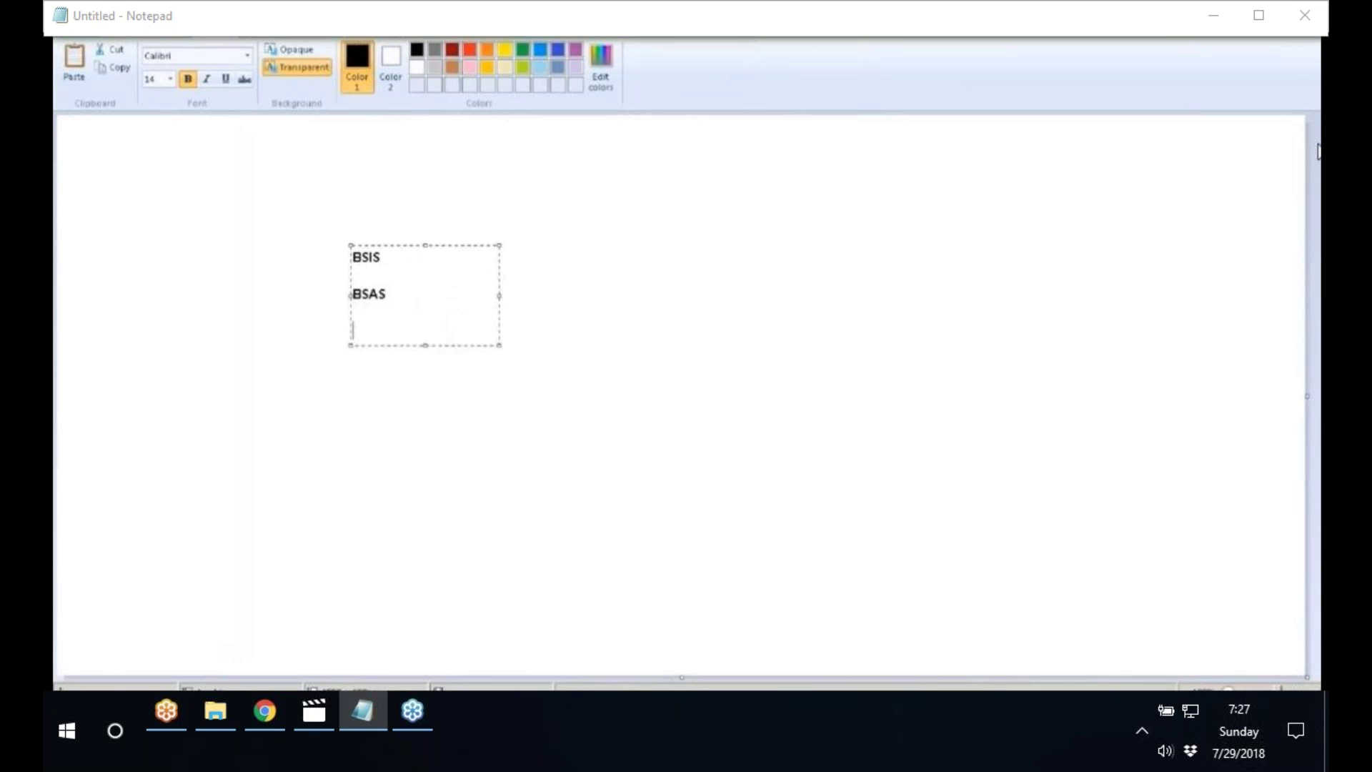
text(BSID)
key(Return)
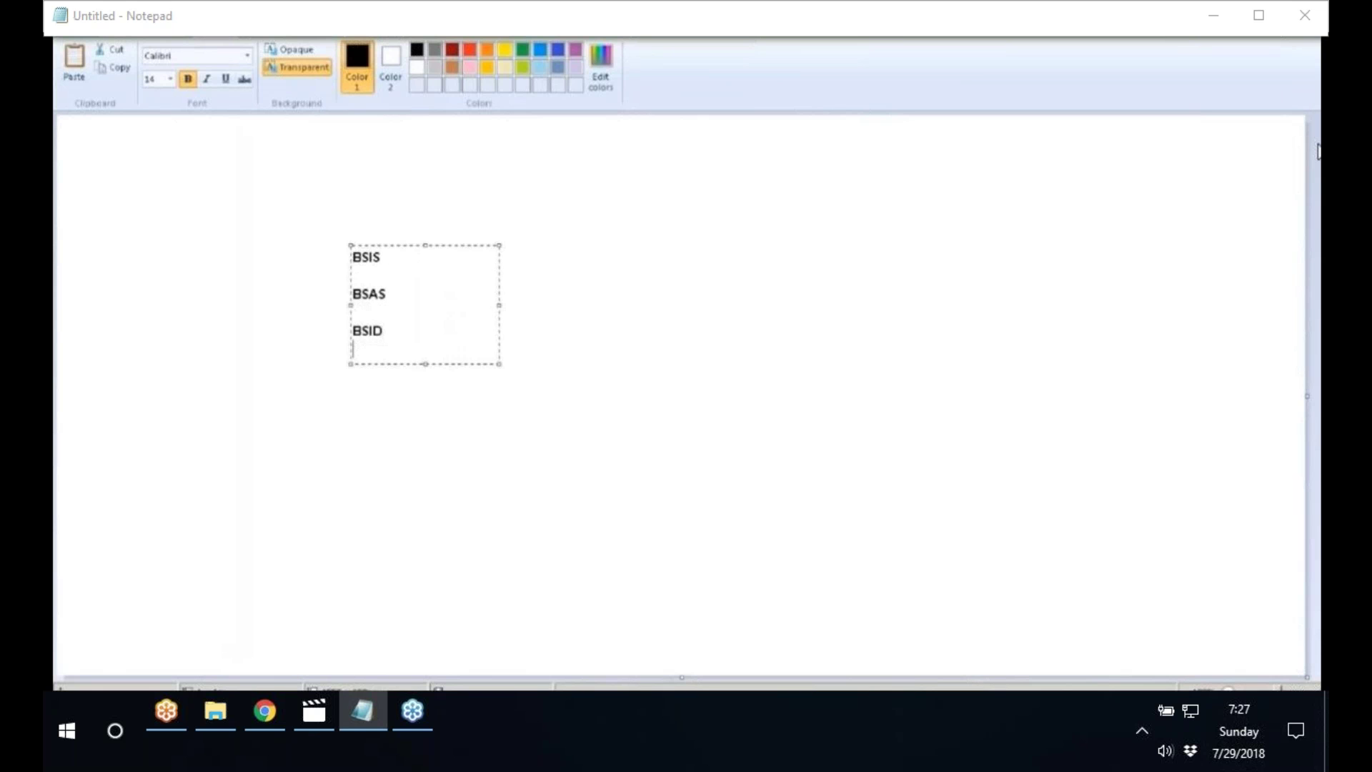
key(Return)
text(BSAD)
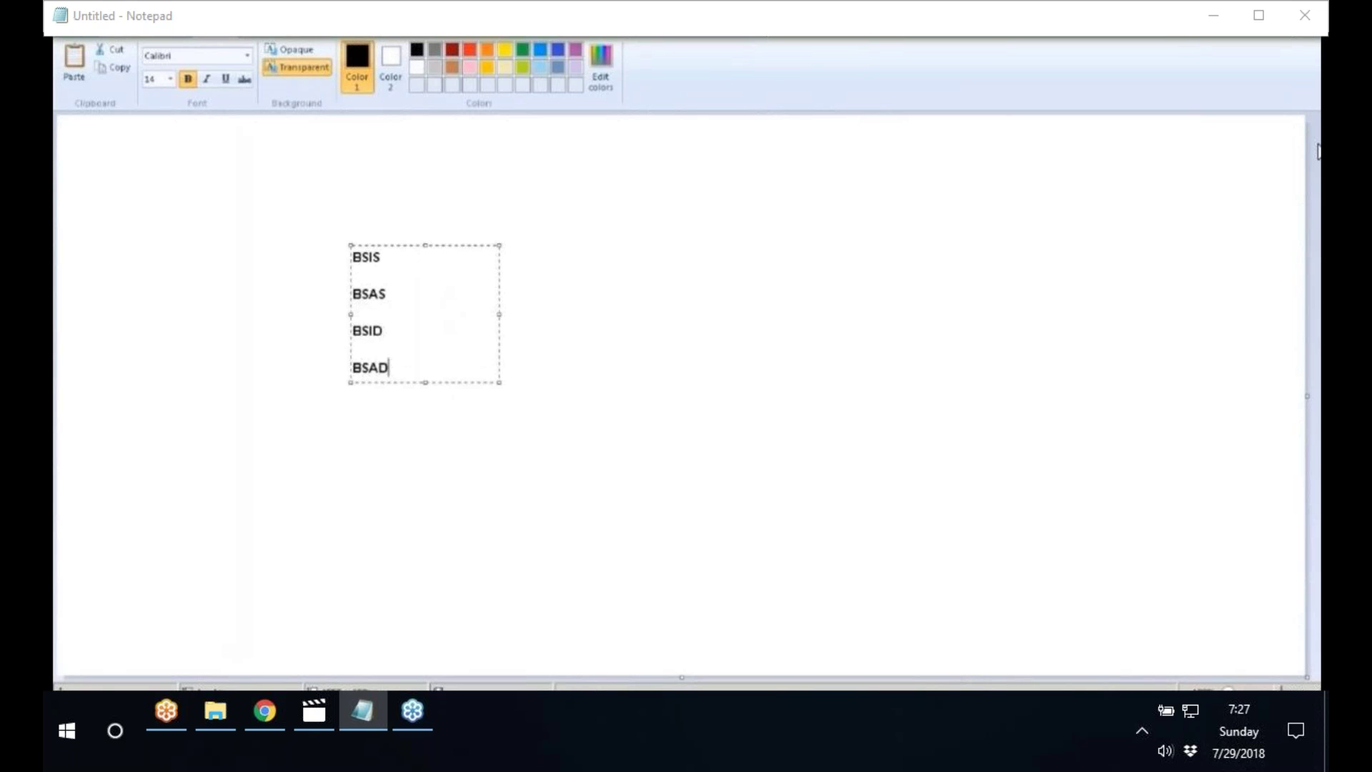
click(321, 423)
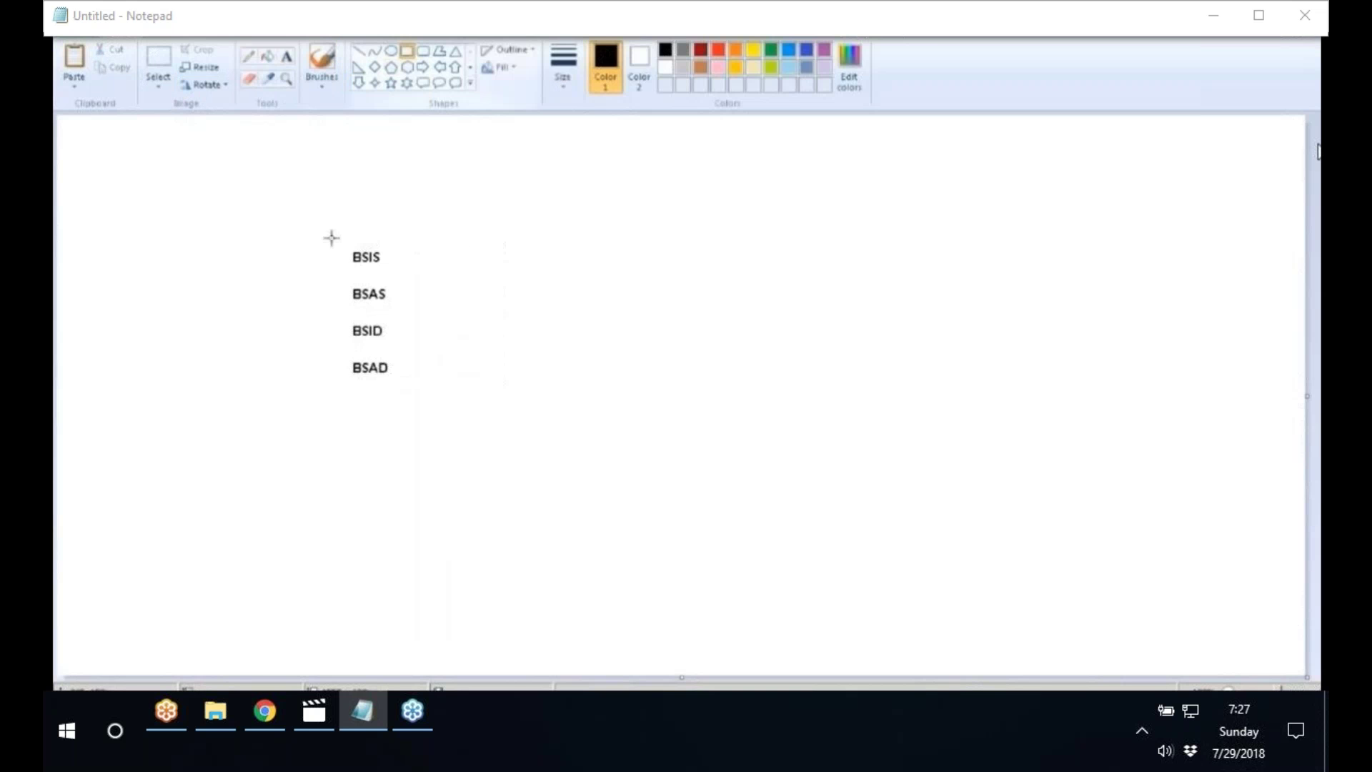
- Frame the BSIS to BSAD list with a rectangle and title it "Index tables" above the frame
drag(331, 238, 438, 399)
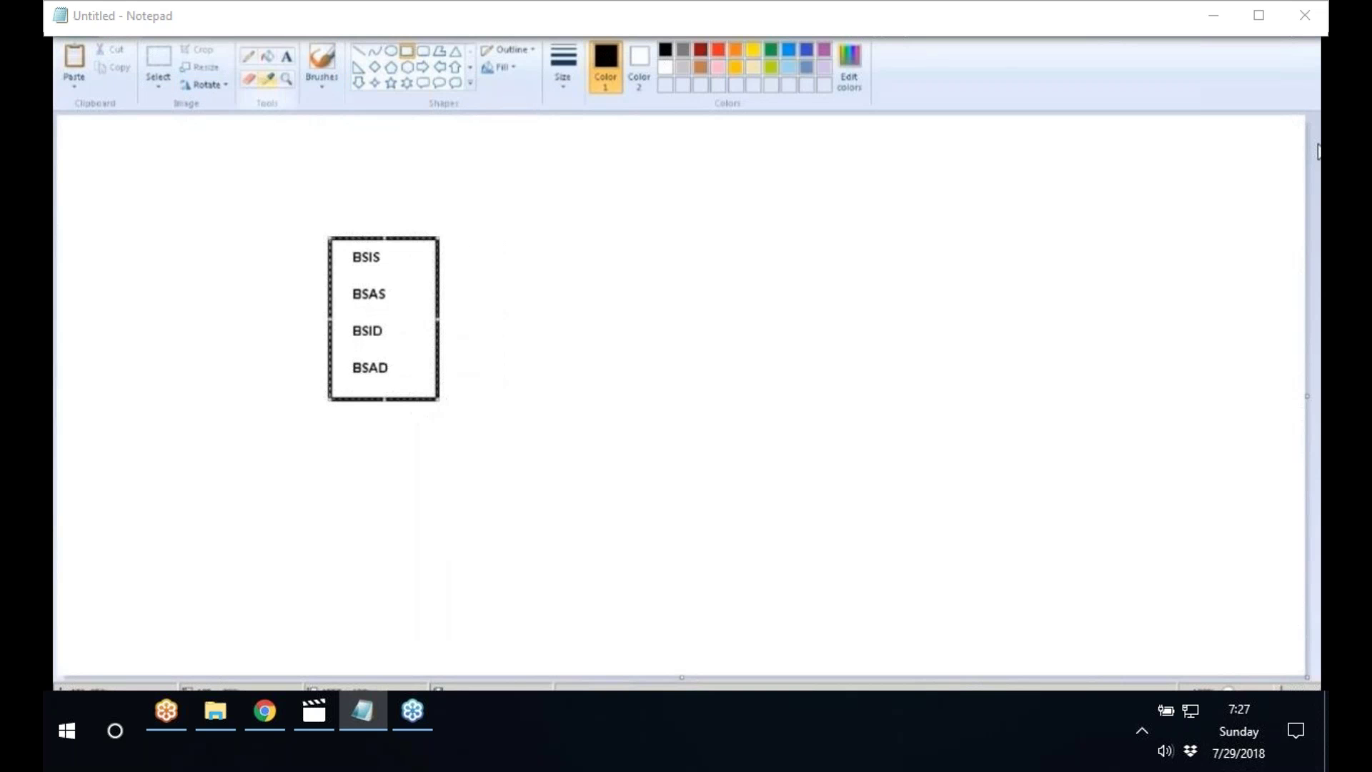
click(286, 57)
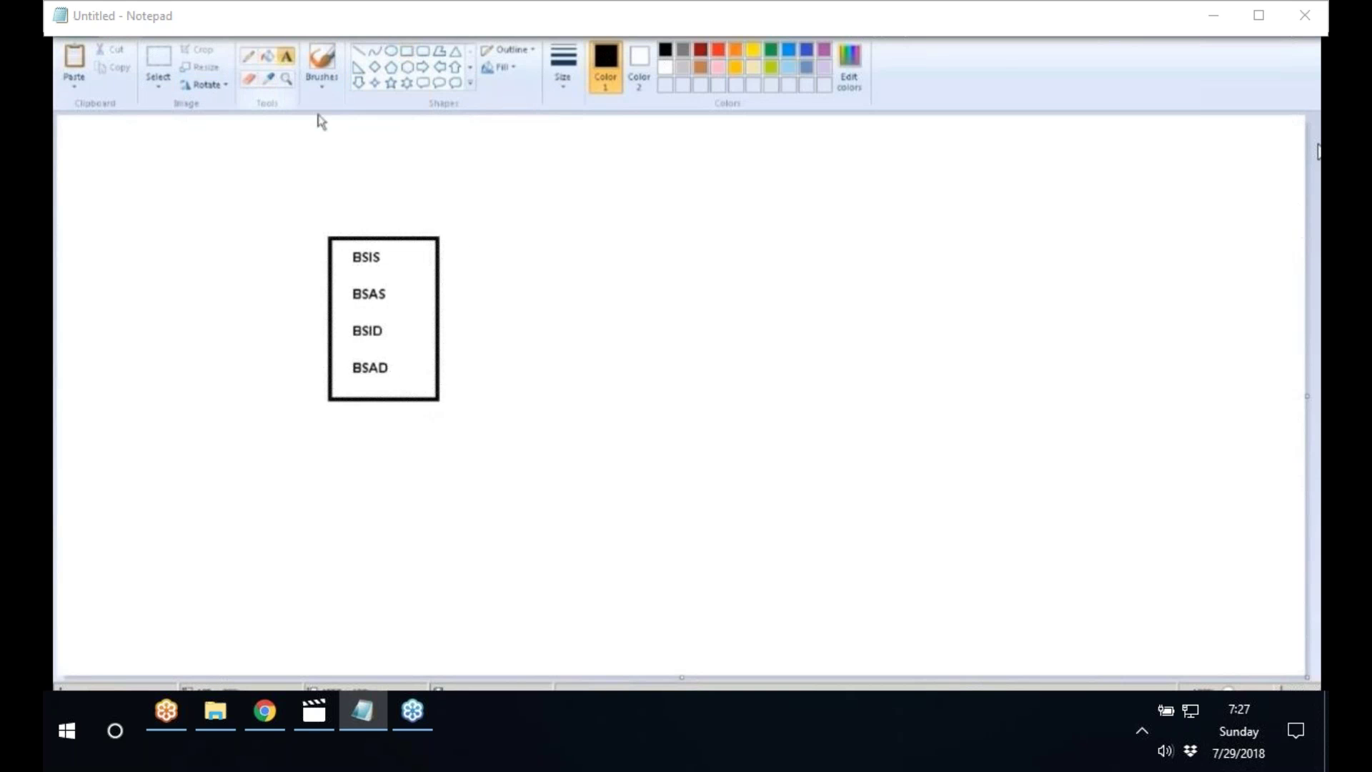
click(341, 221)
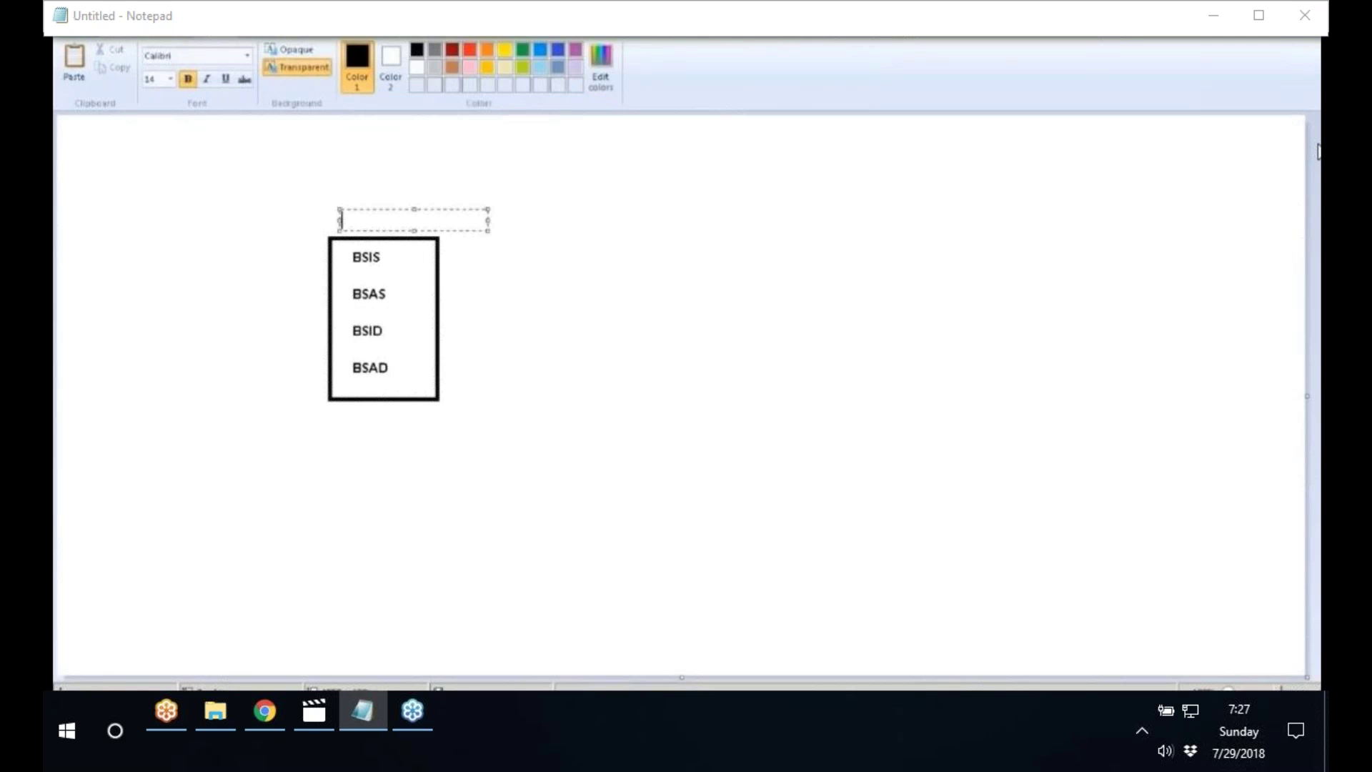
text(Index tables)
click(491, 370)
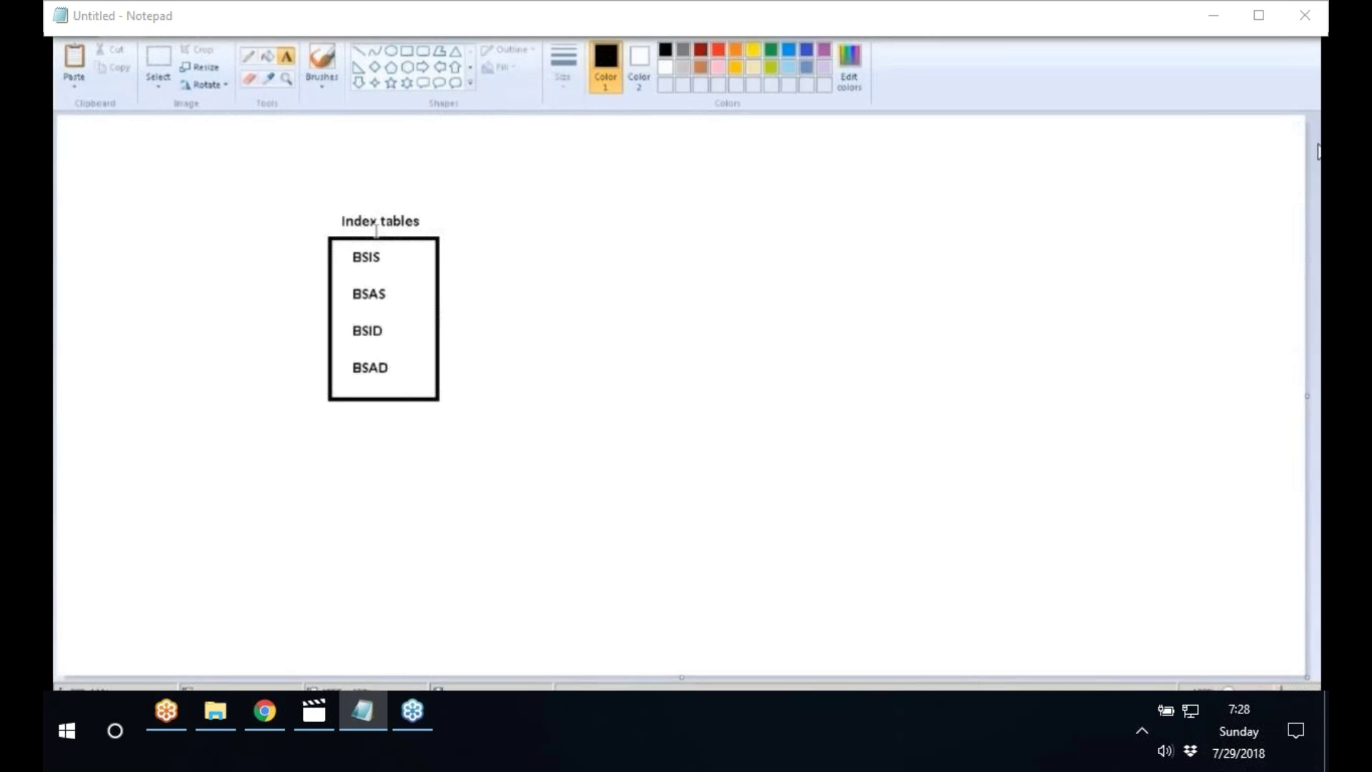
- Add a second text list to the right of the Index tables frame with the lines GLT0, GLT3 and KNC1
click(527, 255)
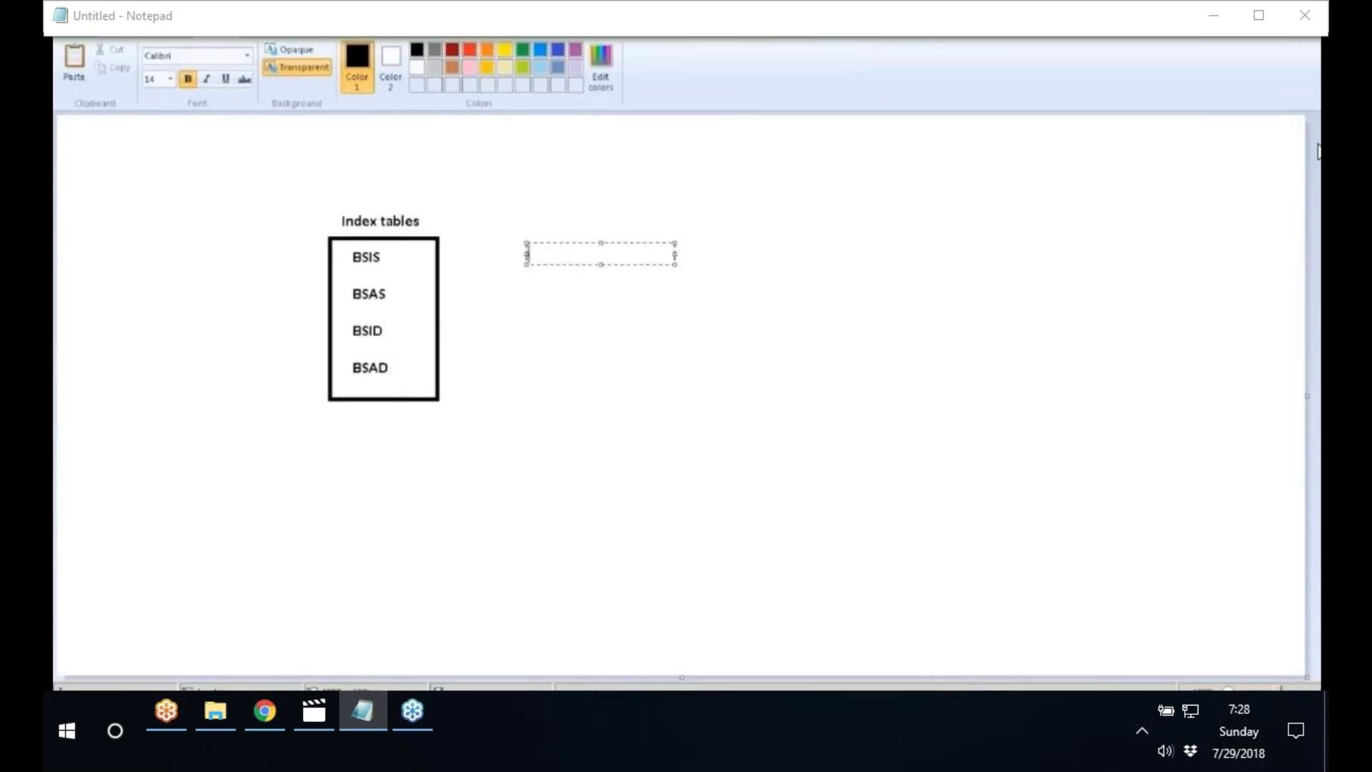
text(g)
key(BackSpace)
text(GLT0)
key(Return)
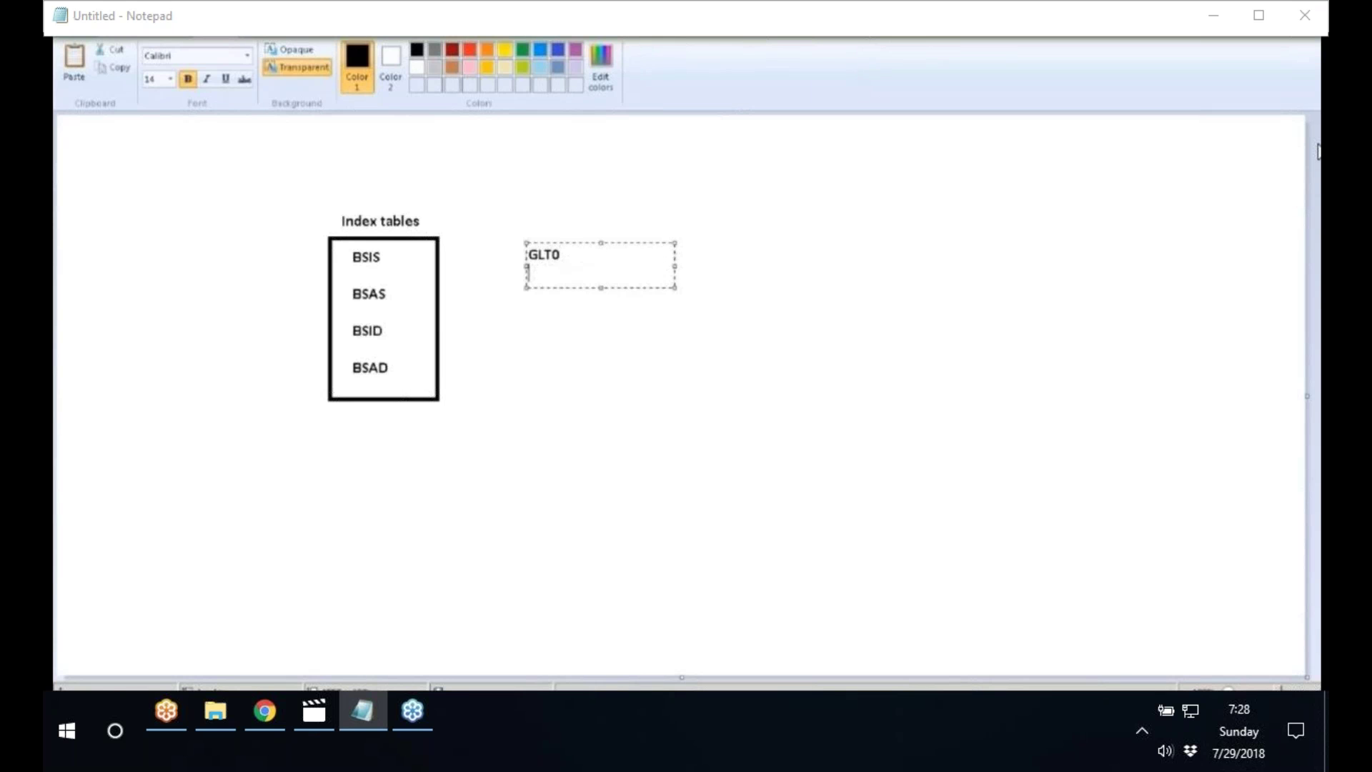
text(GLT3)
key(Return)
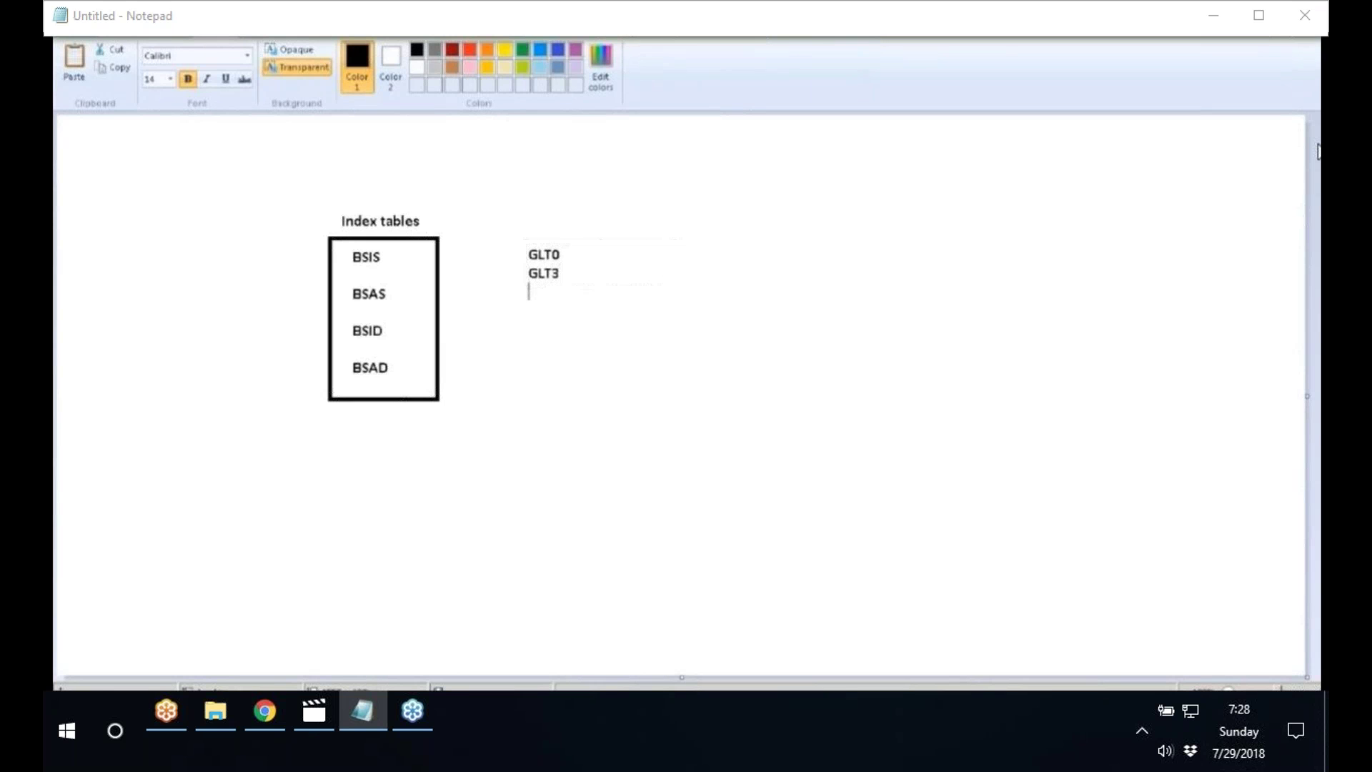
text(KNC1)
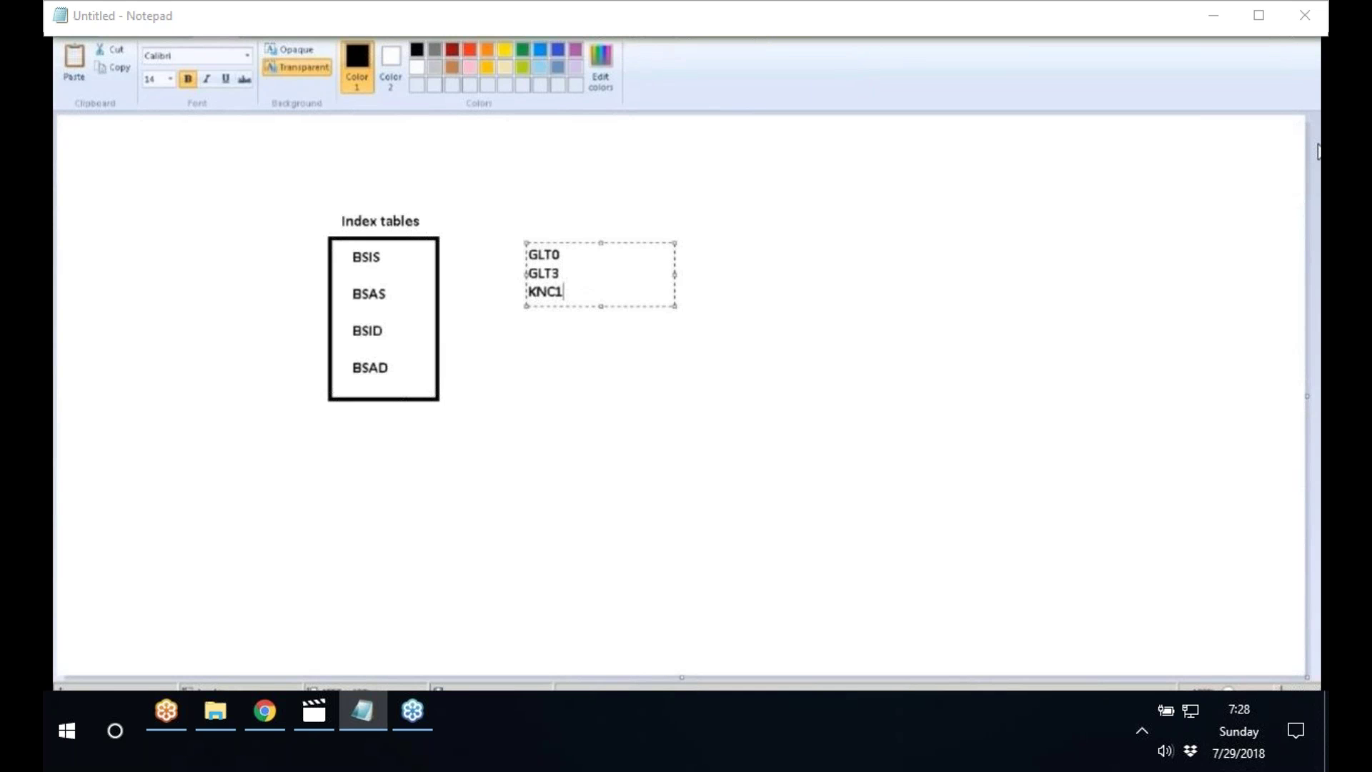
- Separate the GLT0, GLT3 and KNC1 entries with blank lines and add LFC1 as the last entry
click(568, 255)
key(Return)
click(593, 290)
key(Return)
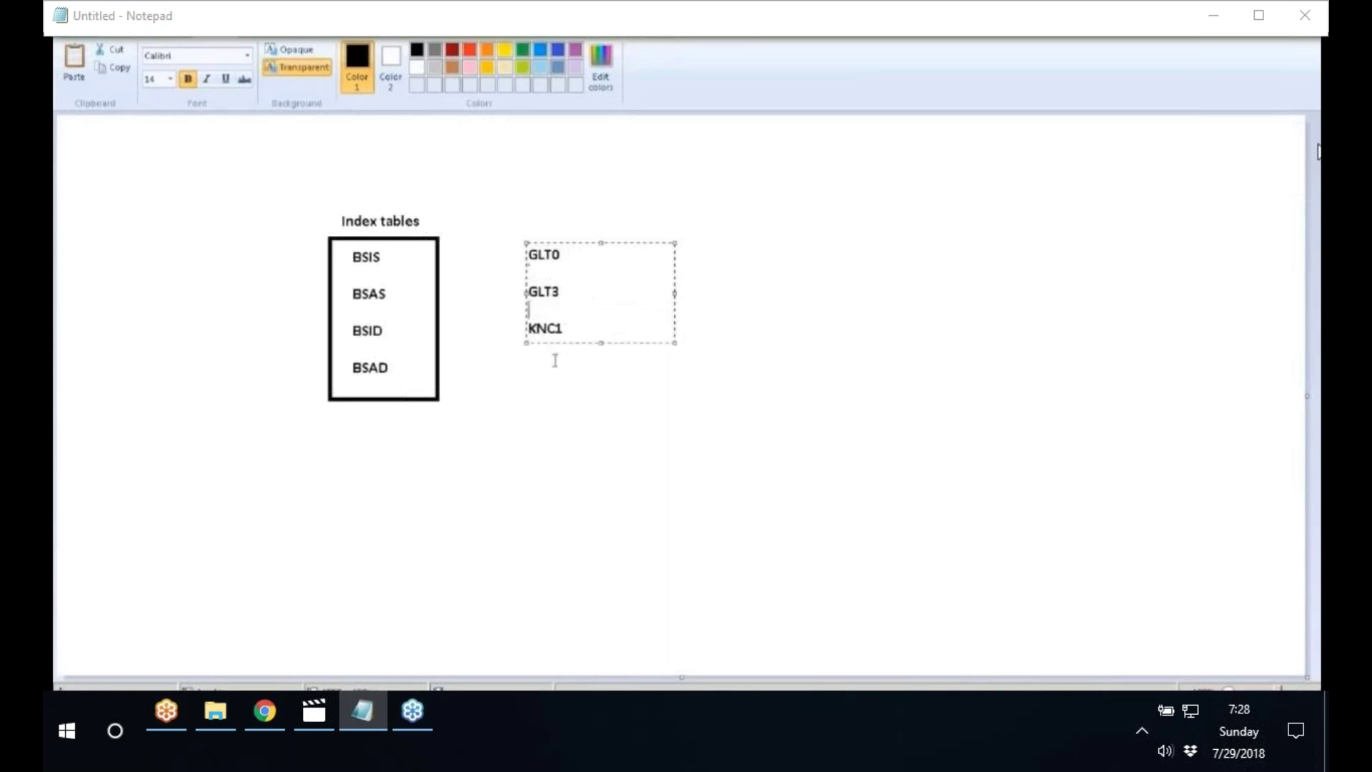
click(616, 327)
key(Return)
key(Return)
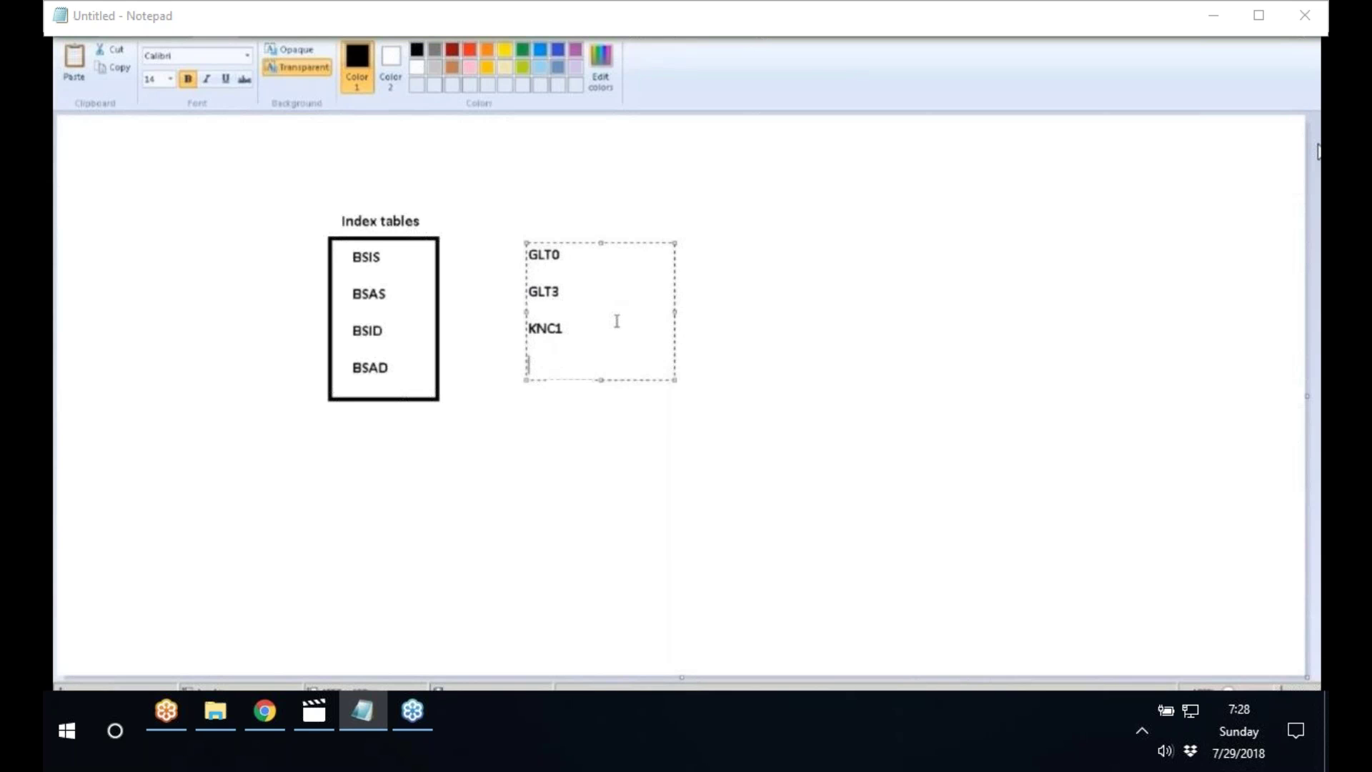
text(LFC1)
key(Escape)
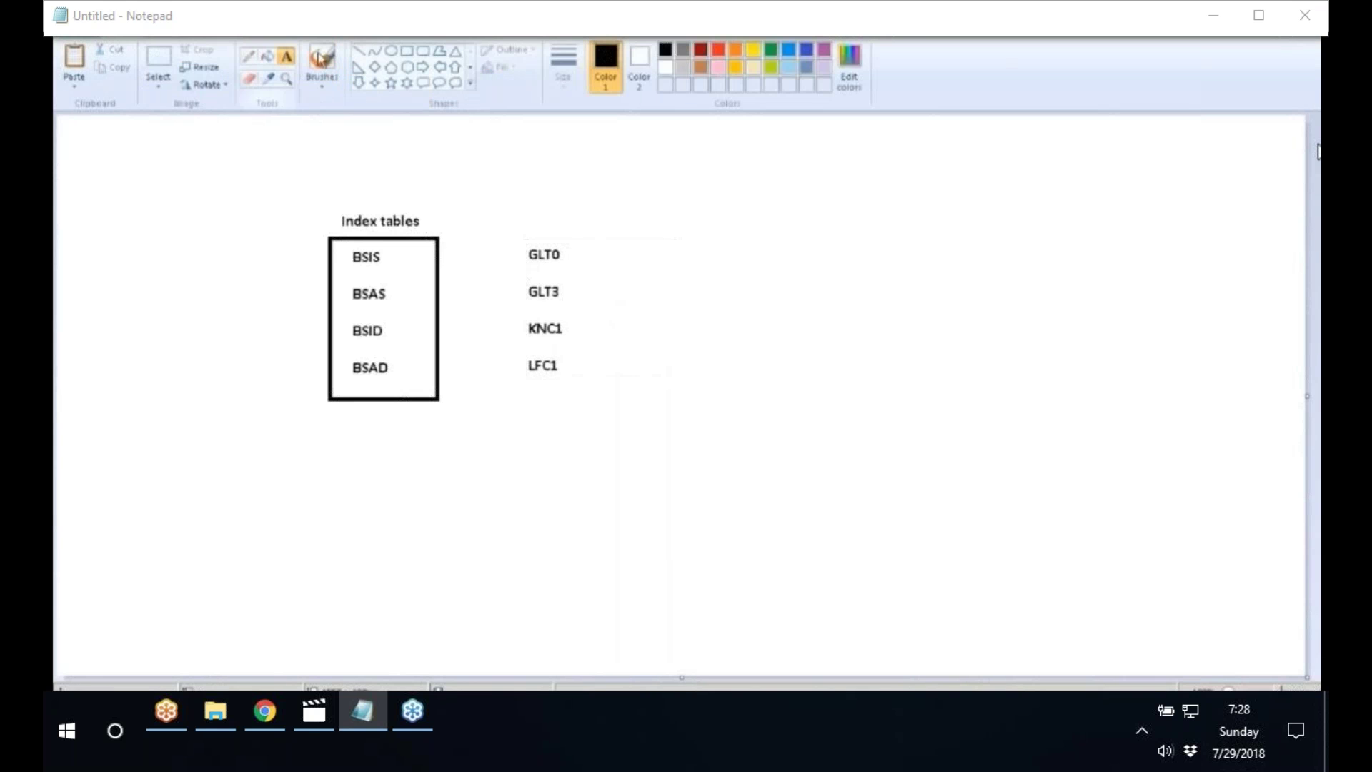
- Frame the GLT0 to LFC1 list with a rectangle and title it "Aggregate tables" above the frame
click(408, 54)
drag(511, 240, 626, 401)
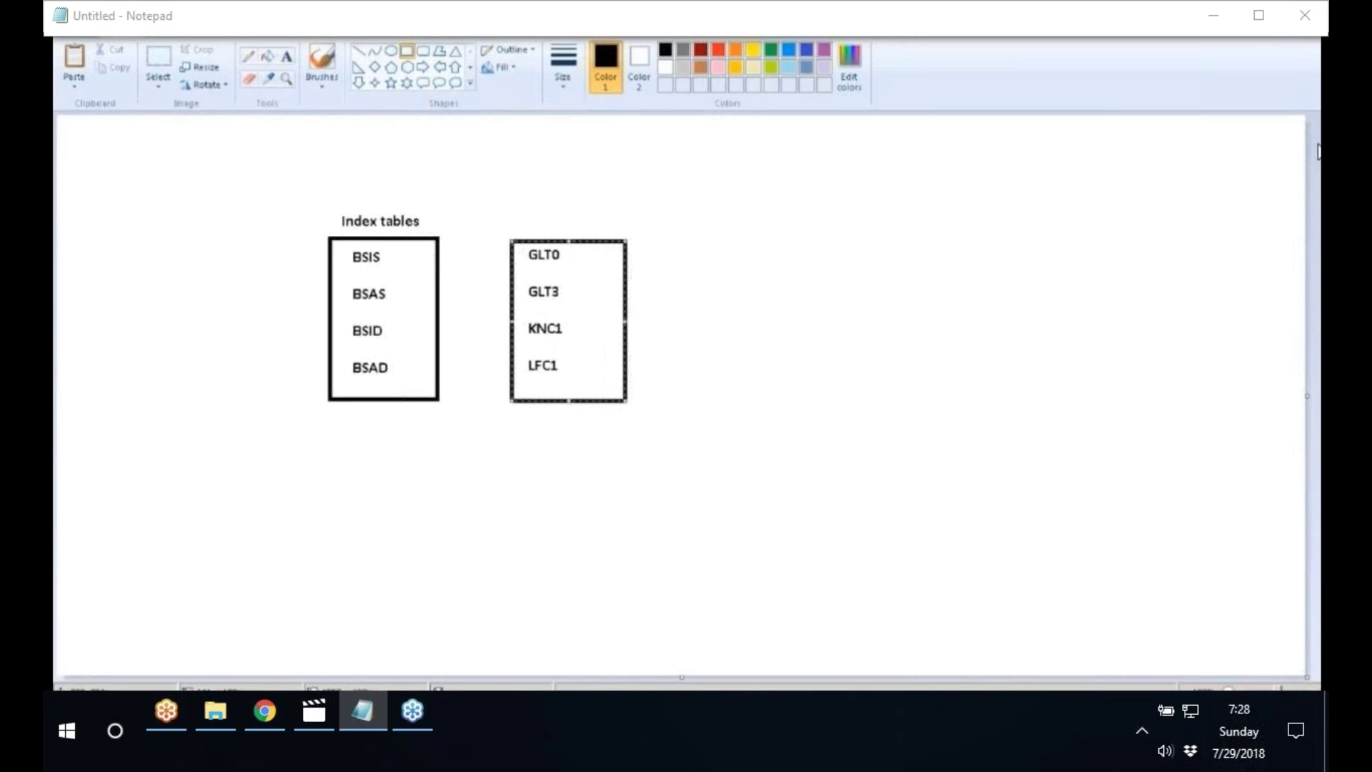
click(285, 57)
click(525, 221)
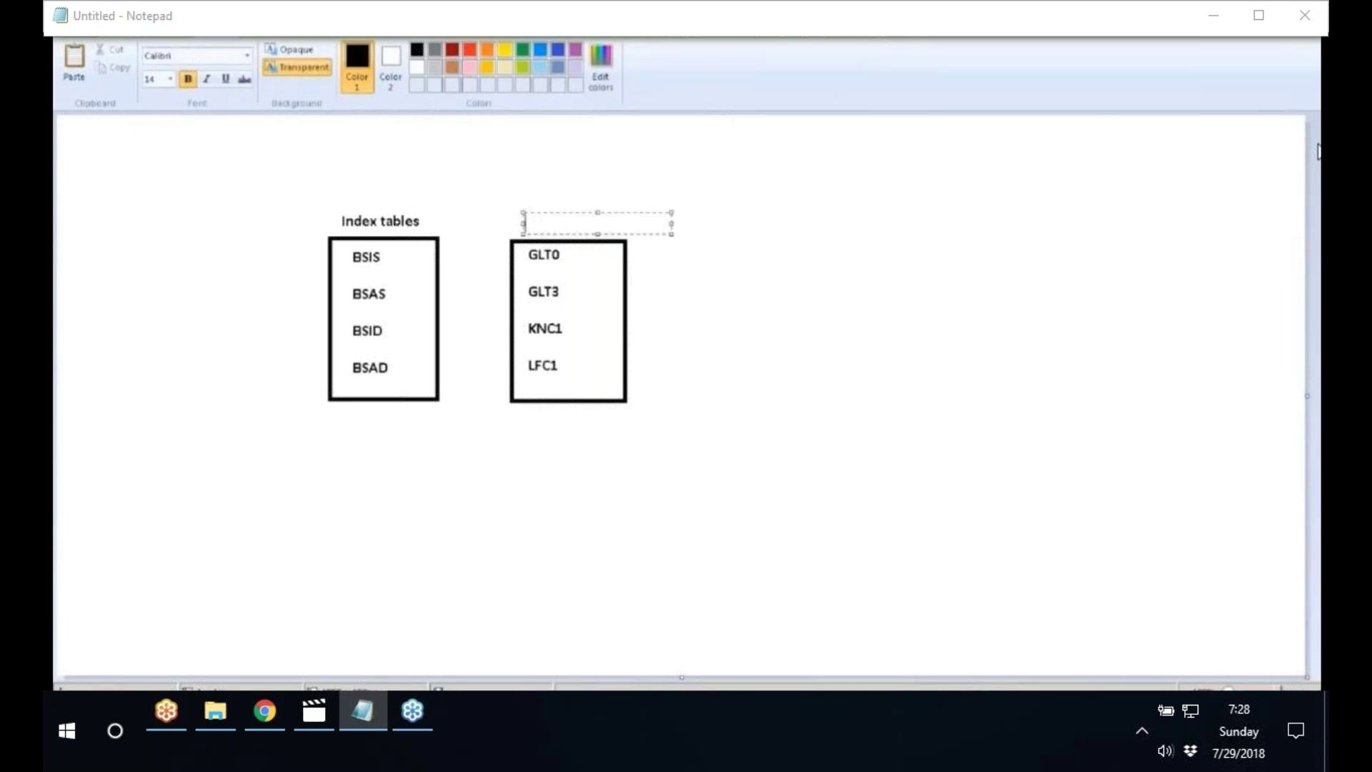
text(Aggregate)
text(tables)
click(764, 387)
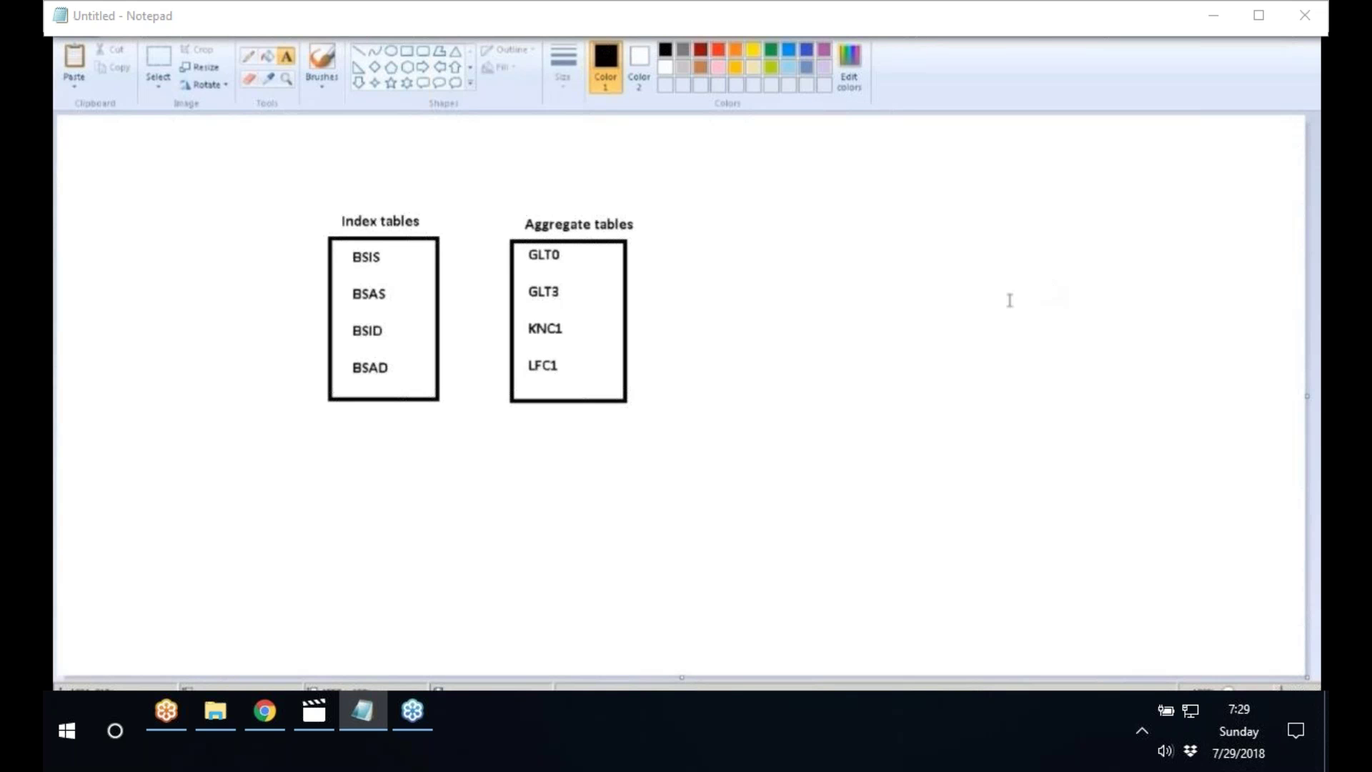
- Write the note "BKPF is Header table and the Item table is ACDOCA table" to the right of the Aggregate tables frame
click(776, 288)
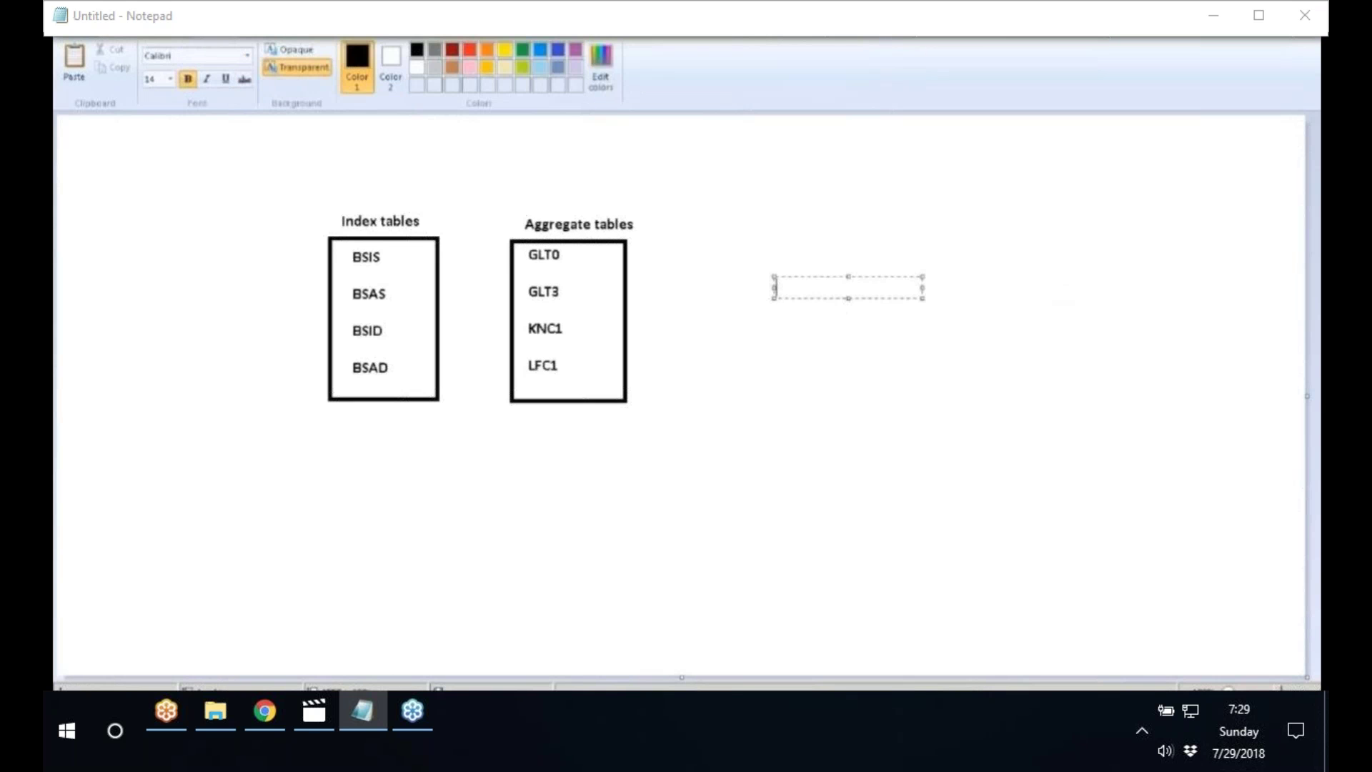
text(BKPF is Header tabl)
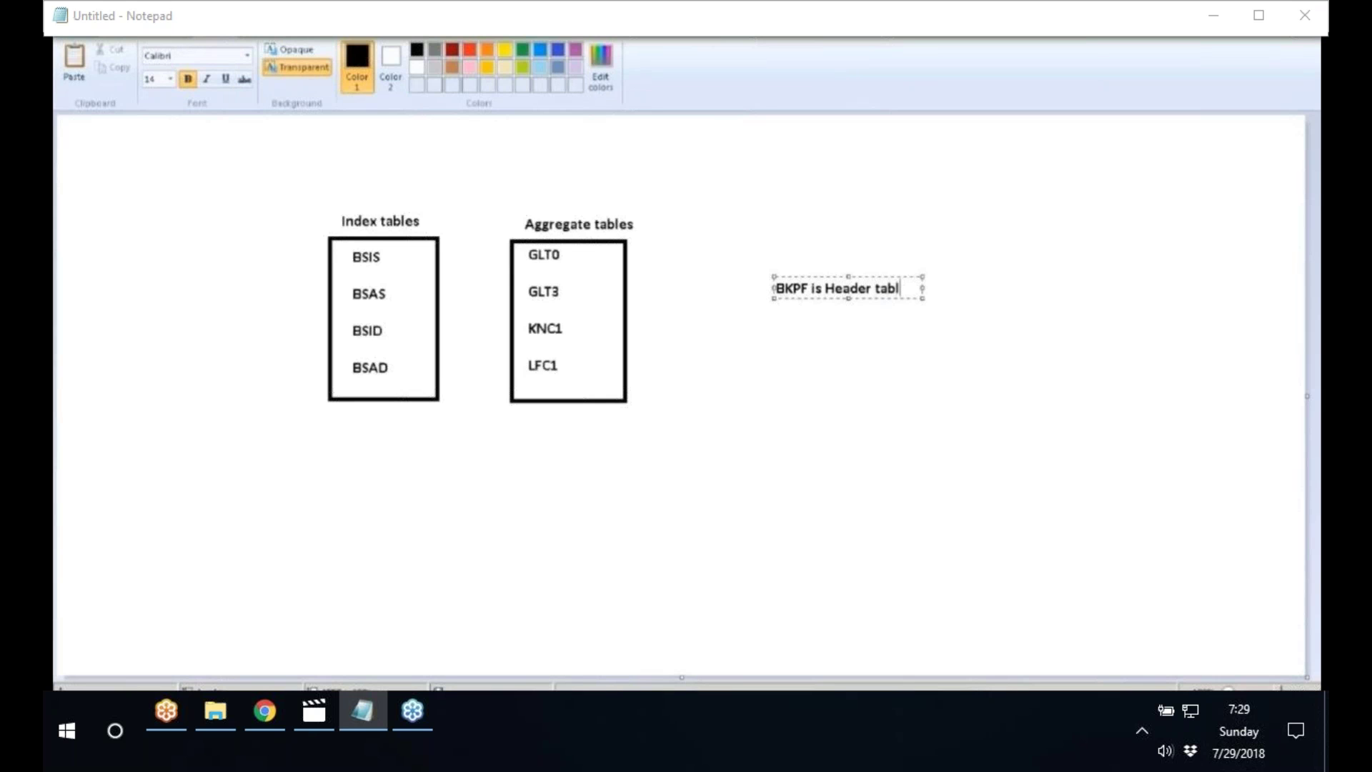
text(e and)
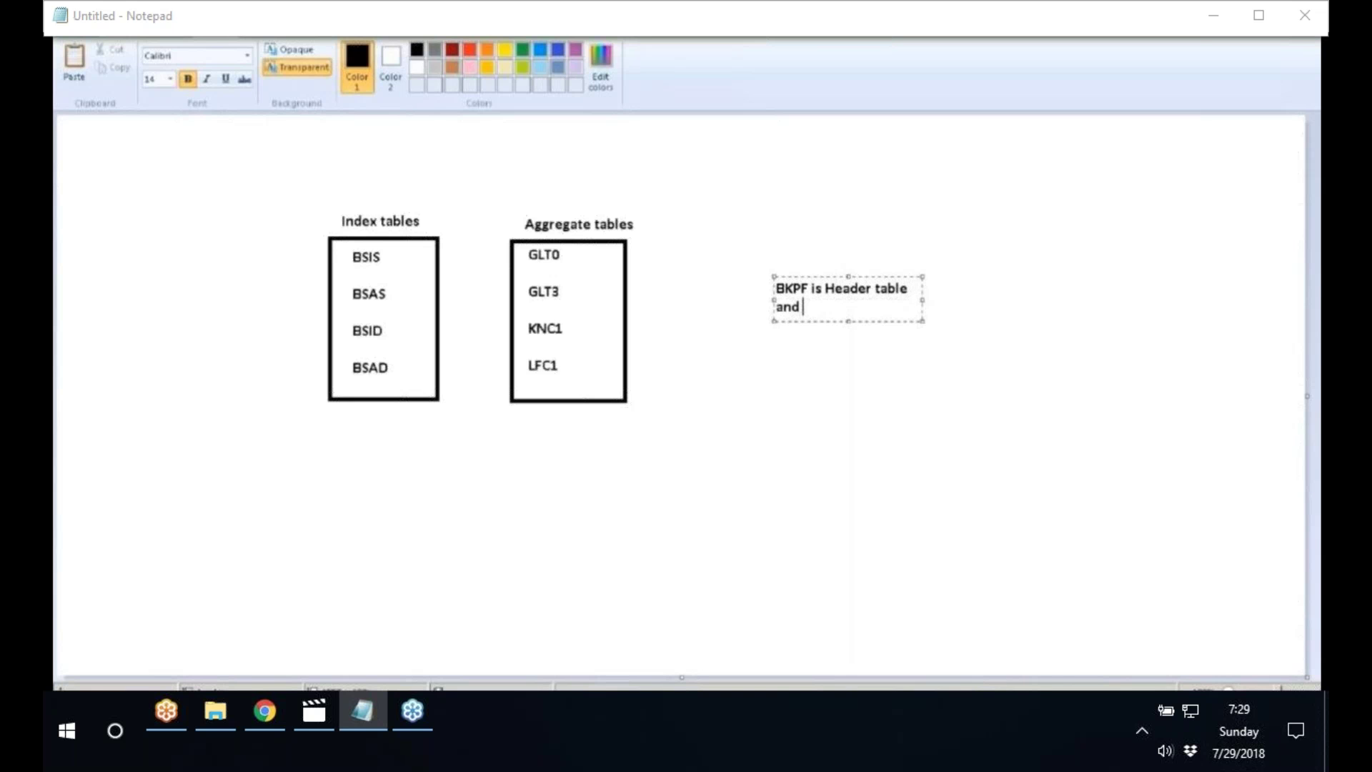
text( the)
text(Rea)
key(BackSpace)
key(BackSpace)
key(BackSpace)
key(BackSpace)
text(Item )
text(table i)
text(s )
text(ACDO)
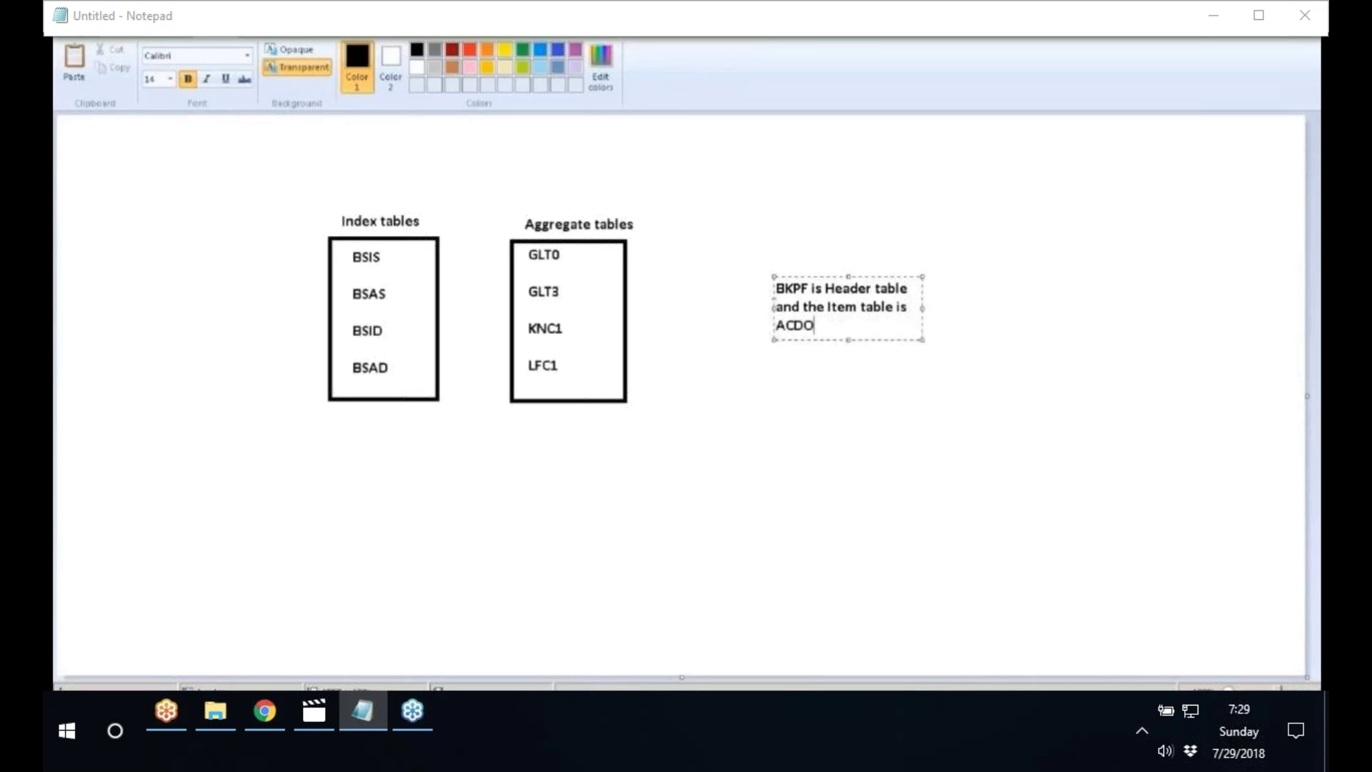
text(CA table)
- Rearrange the BKPF note so "and" stands on its own line and "the Item table is ACDOCA table" starts below it
click(826, 306)
key(Return)
click(867, 349)
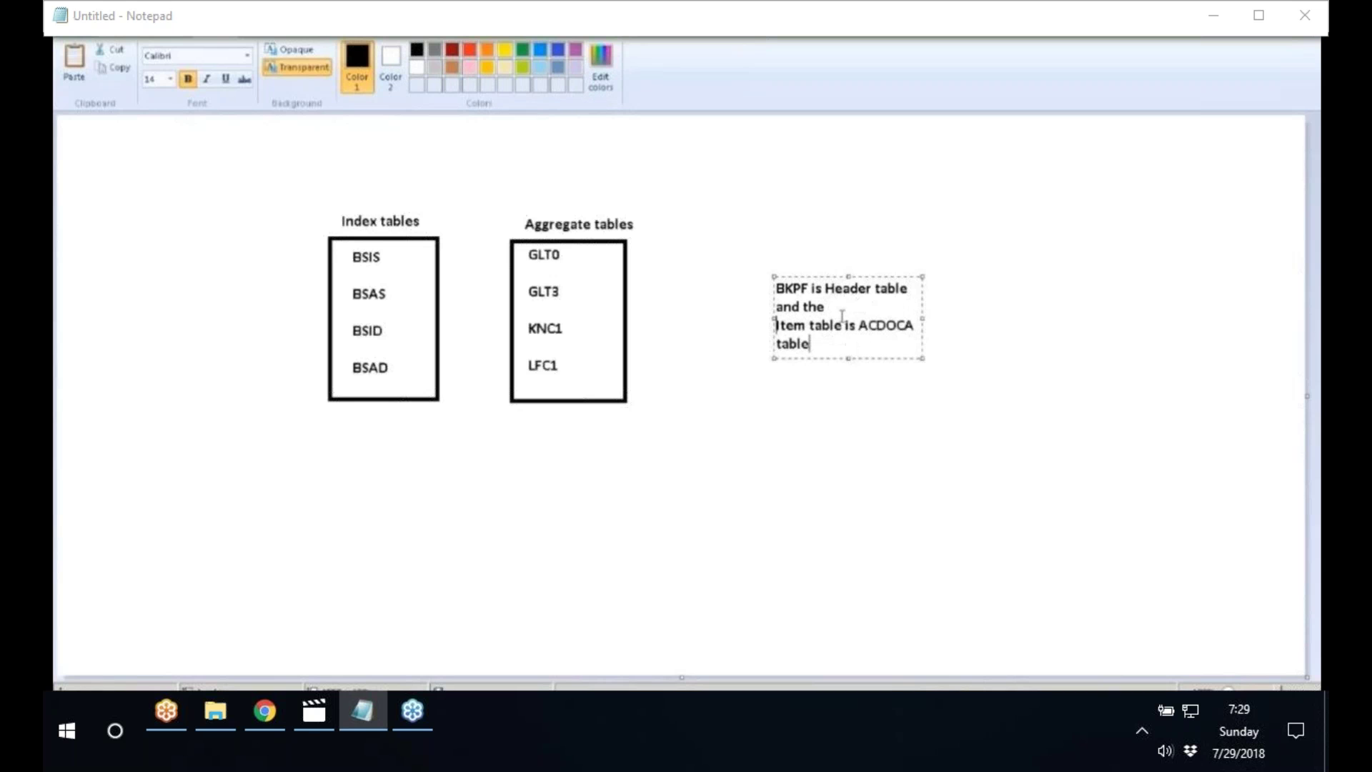
click(828, 307)
click(800, 308)
key(Return)
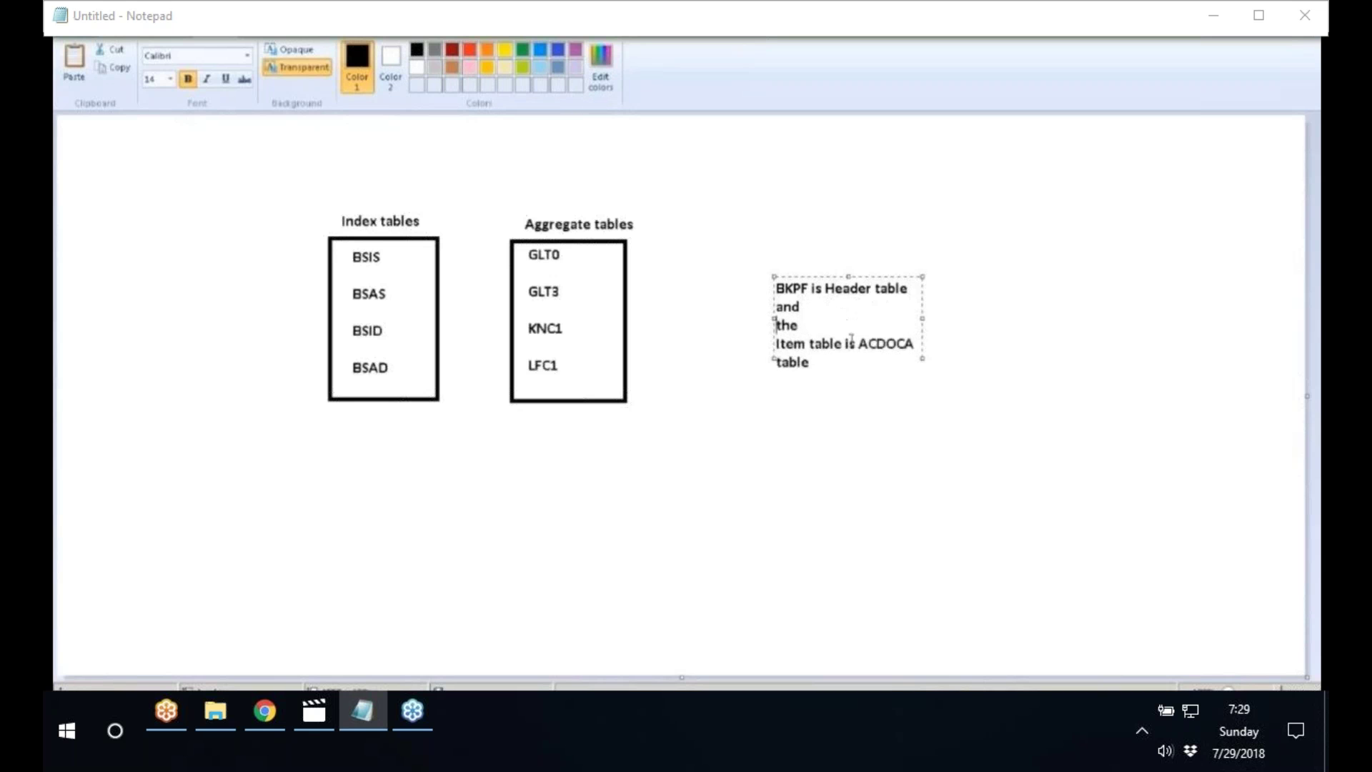
click(806, 328)
key(Delete)
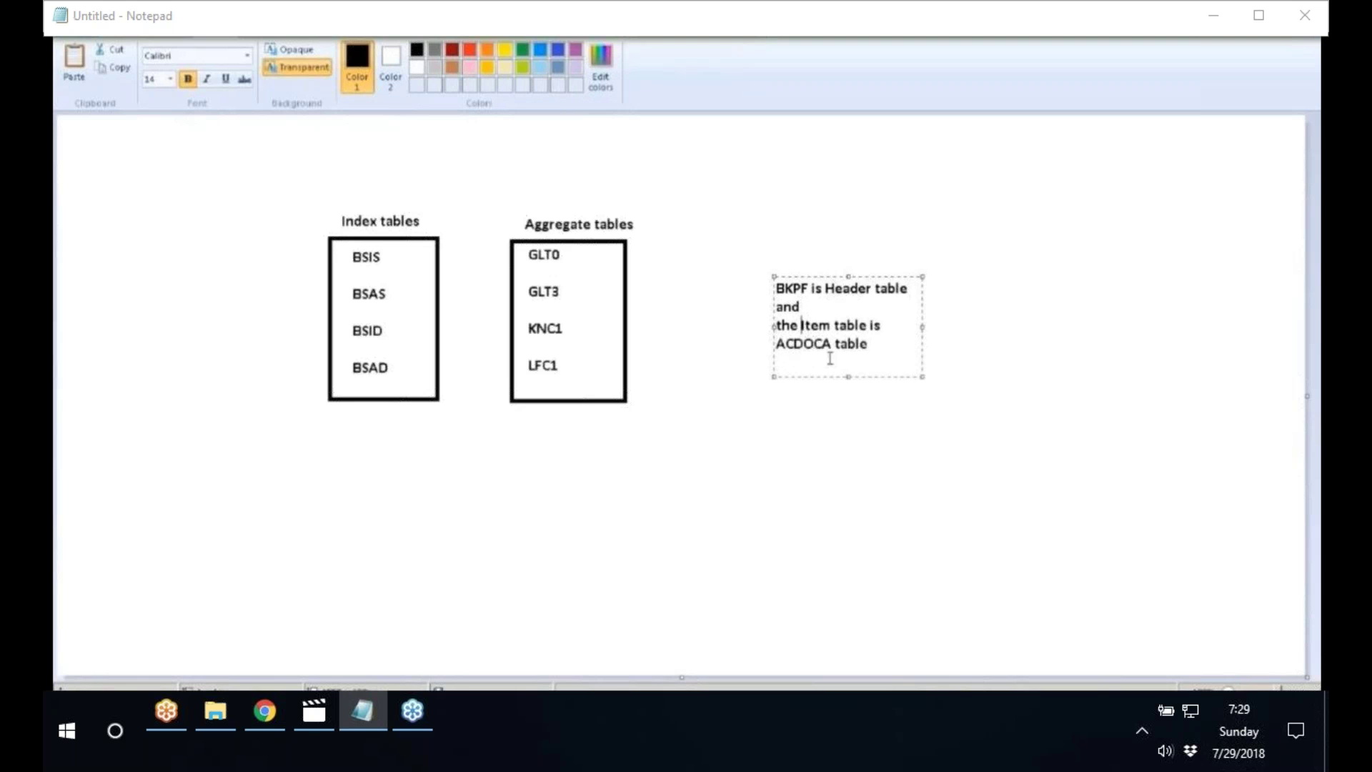
click(847, 419)
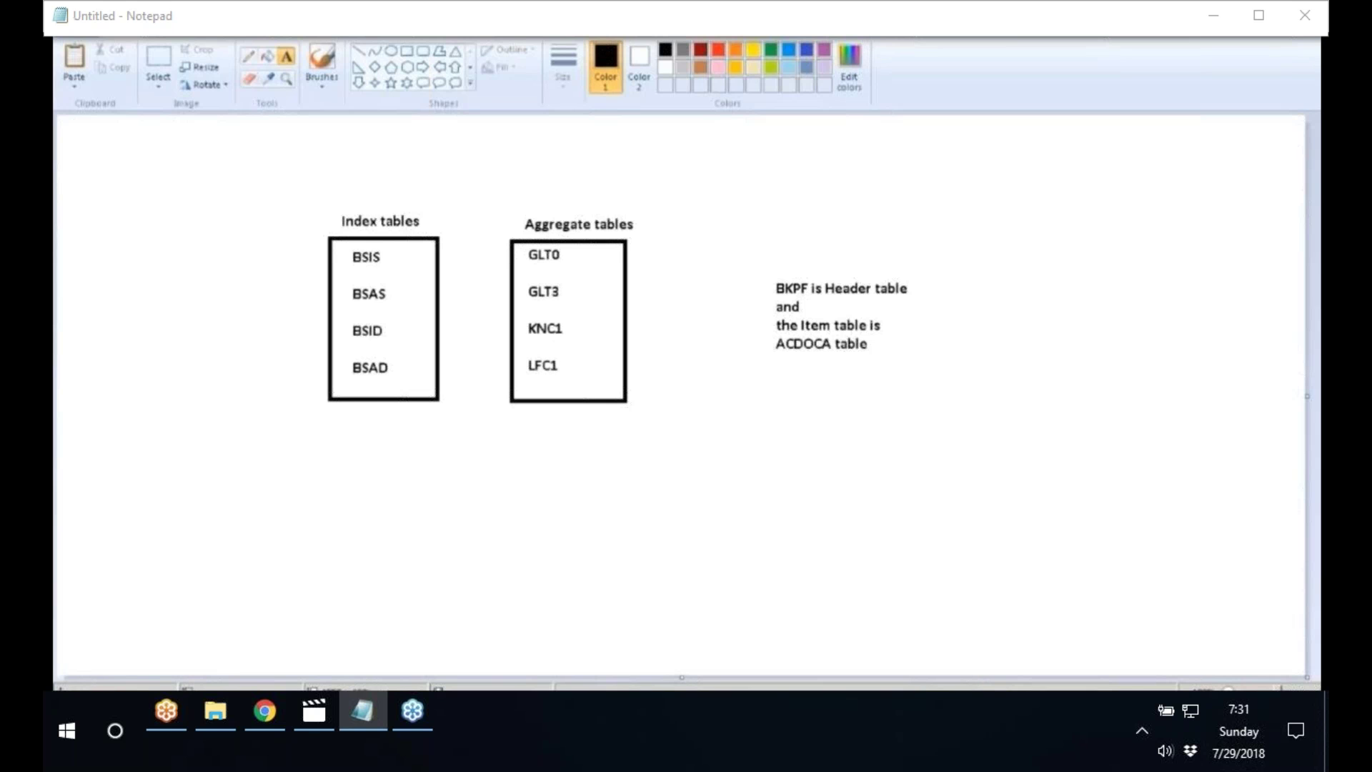
- Open a second, blank Paint window and maximize it
key(super)
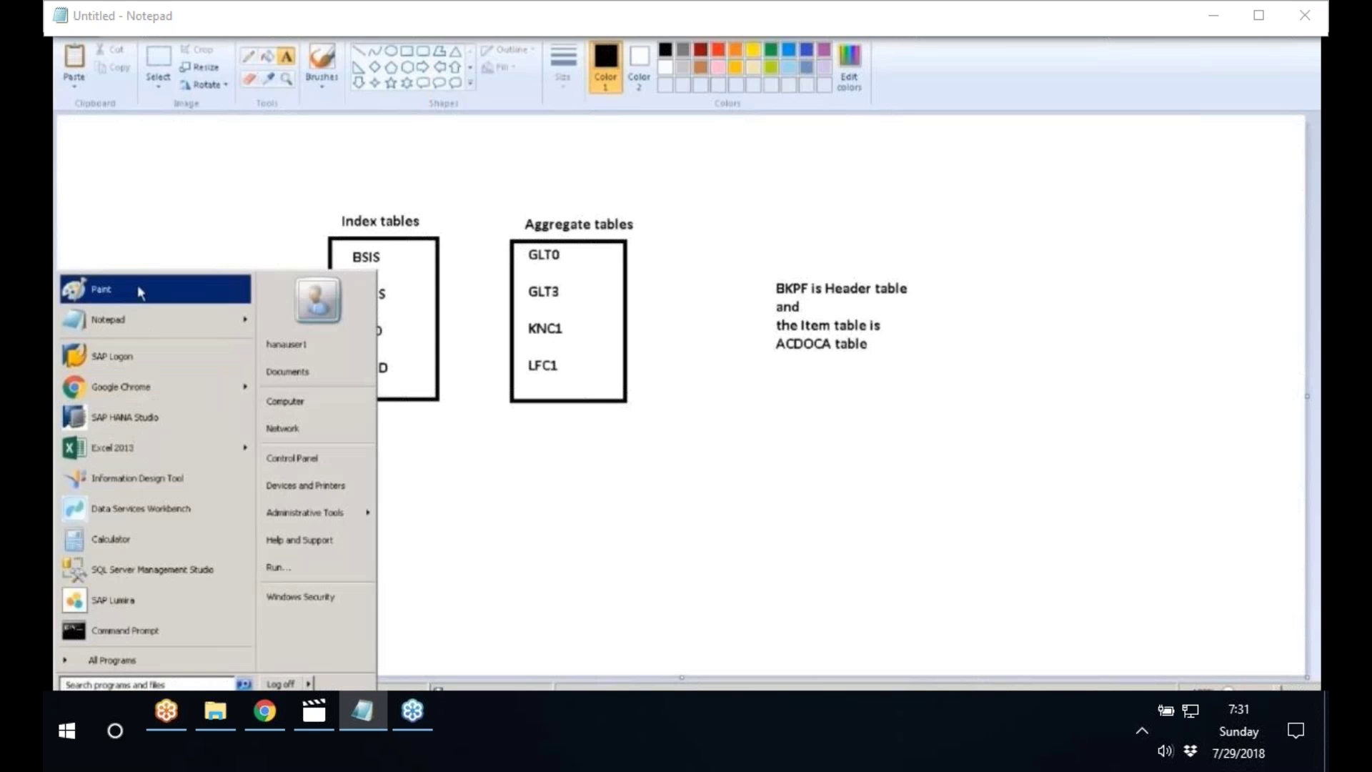
click(114, 289)
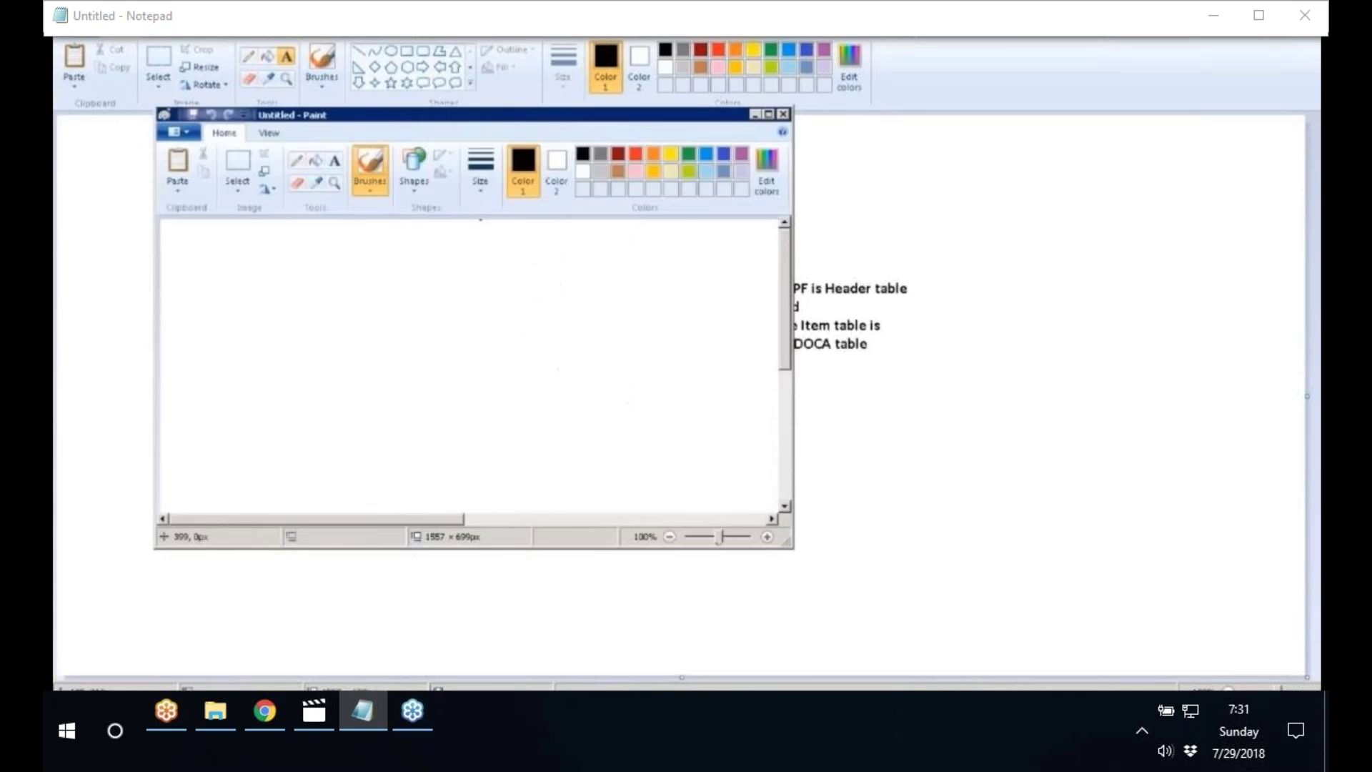
click(768, 116)
- Draw a wide, flat rectangle near the upper middle of the blank canvas
click(407, 51)
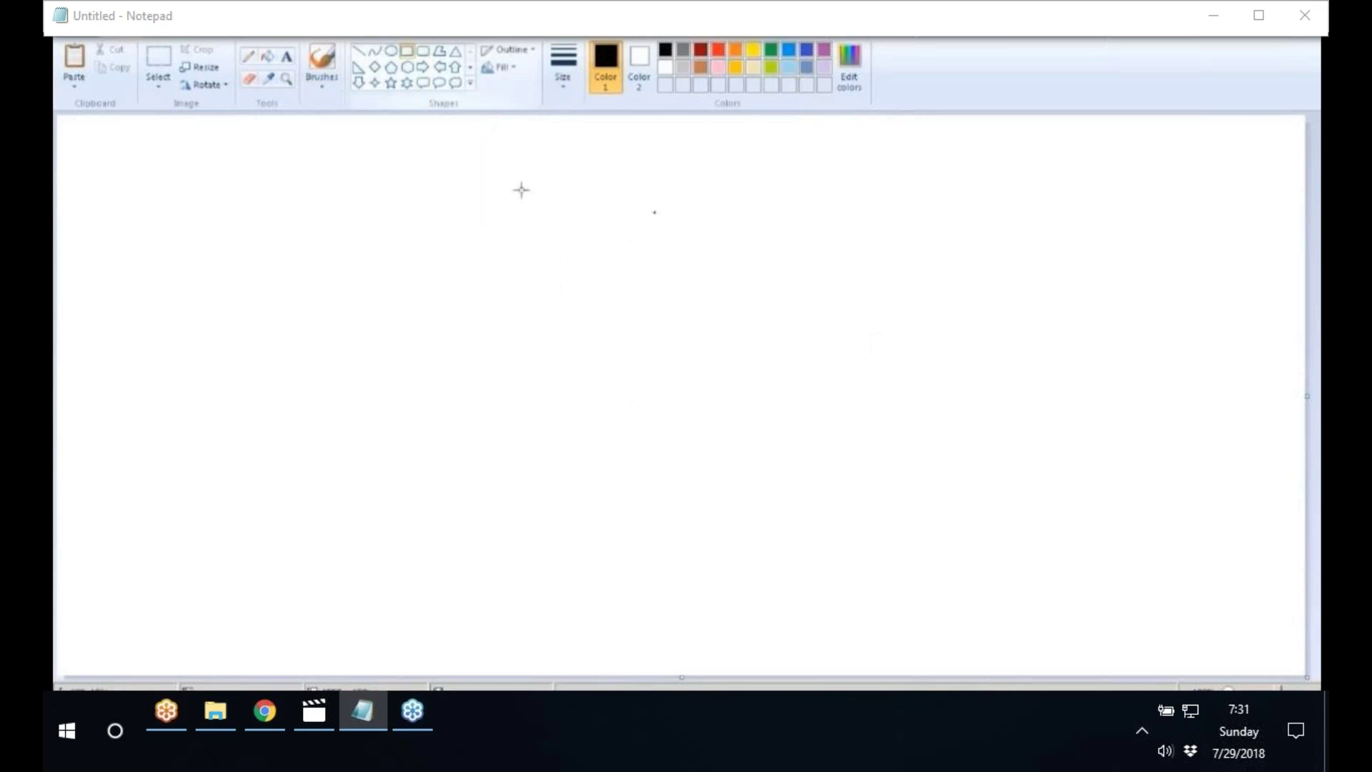
drag(511, 179, 604, 232)
drag(716, 240, 733, 230)
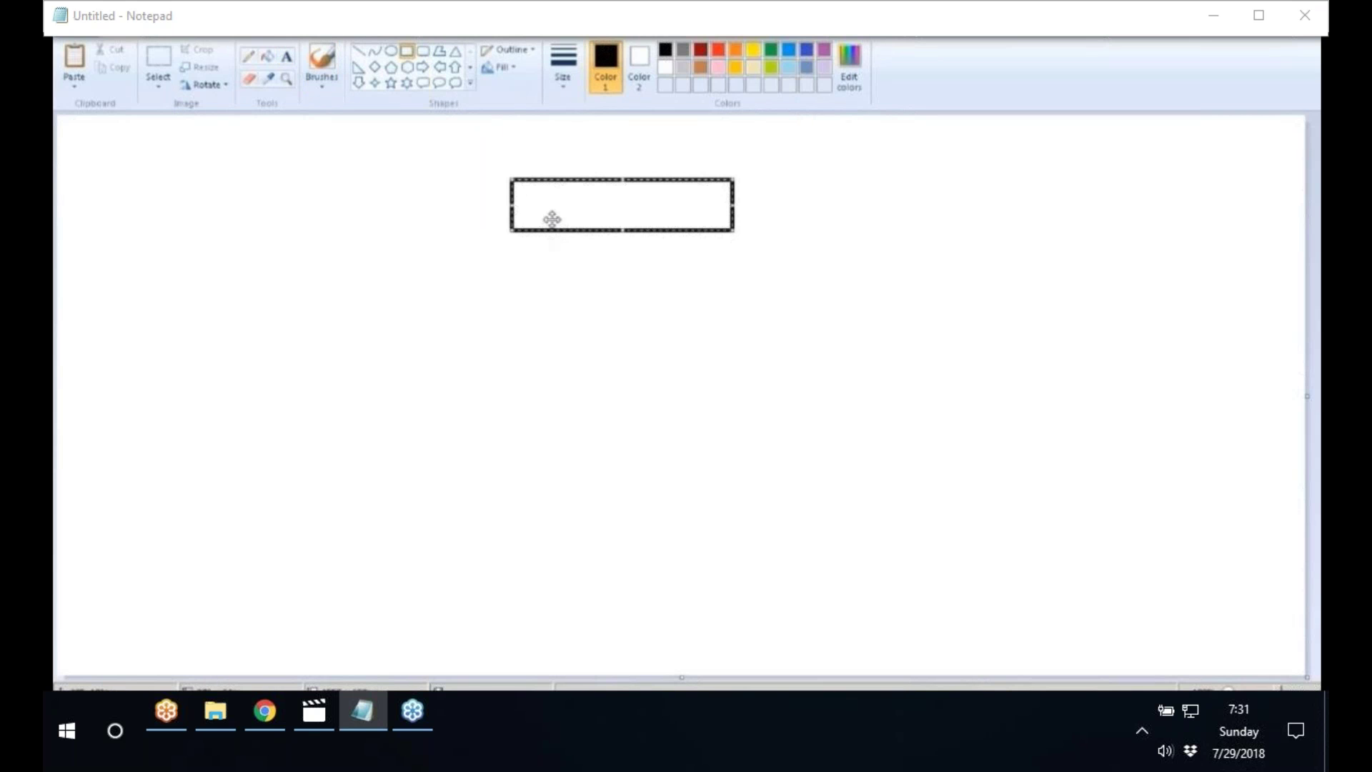
click(541, 315)
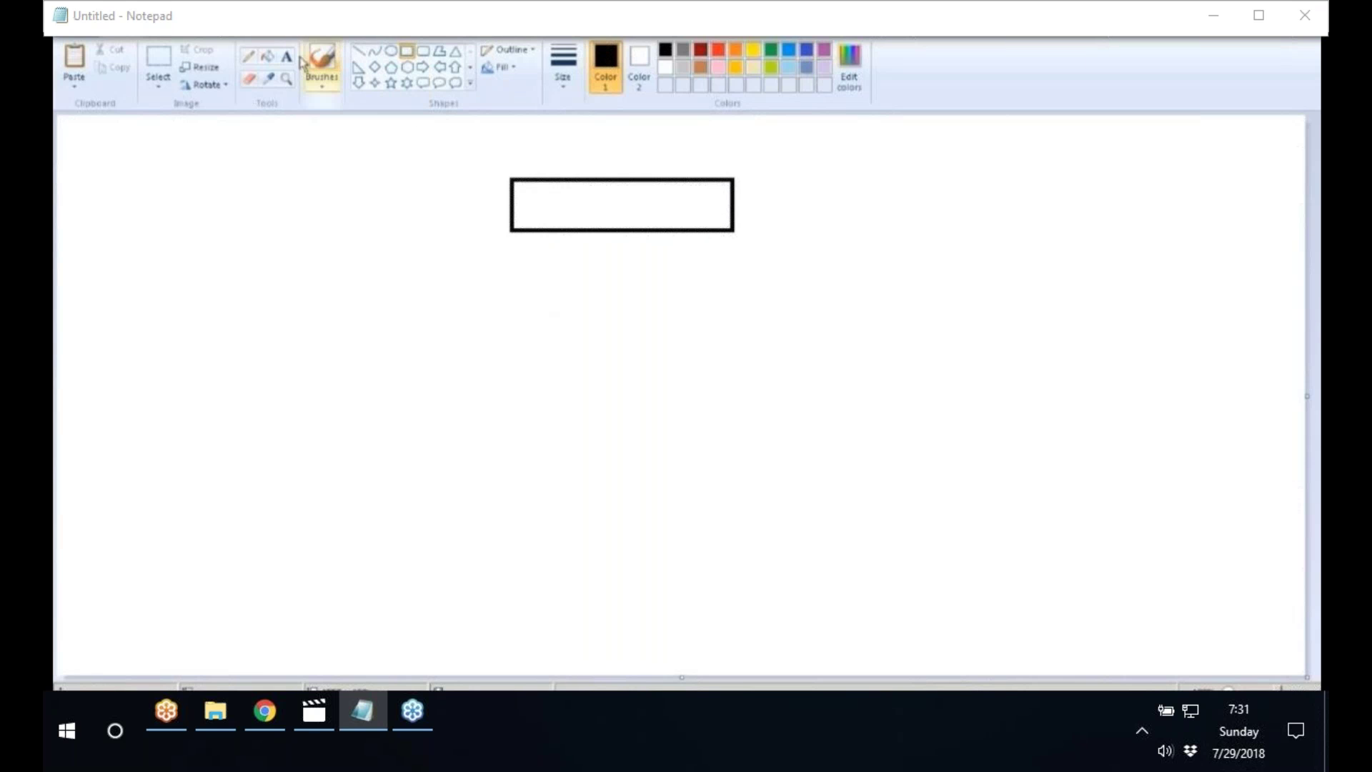
- Label the inside of the rectangle with the text "ACDOCA"
click(287, 57)
click(535, 204)
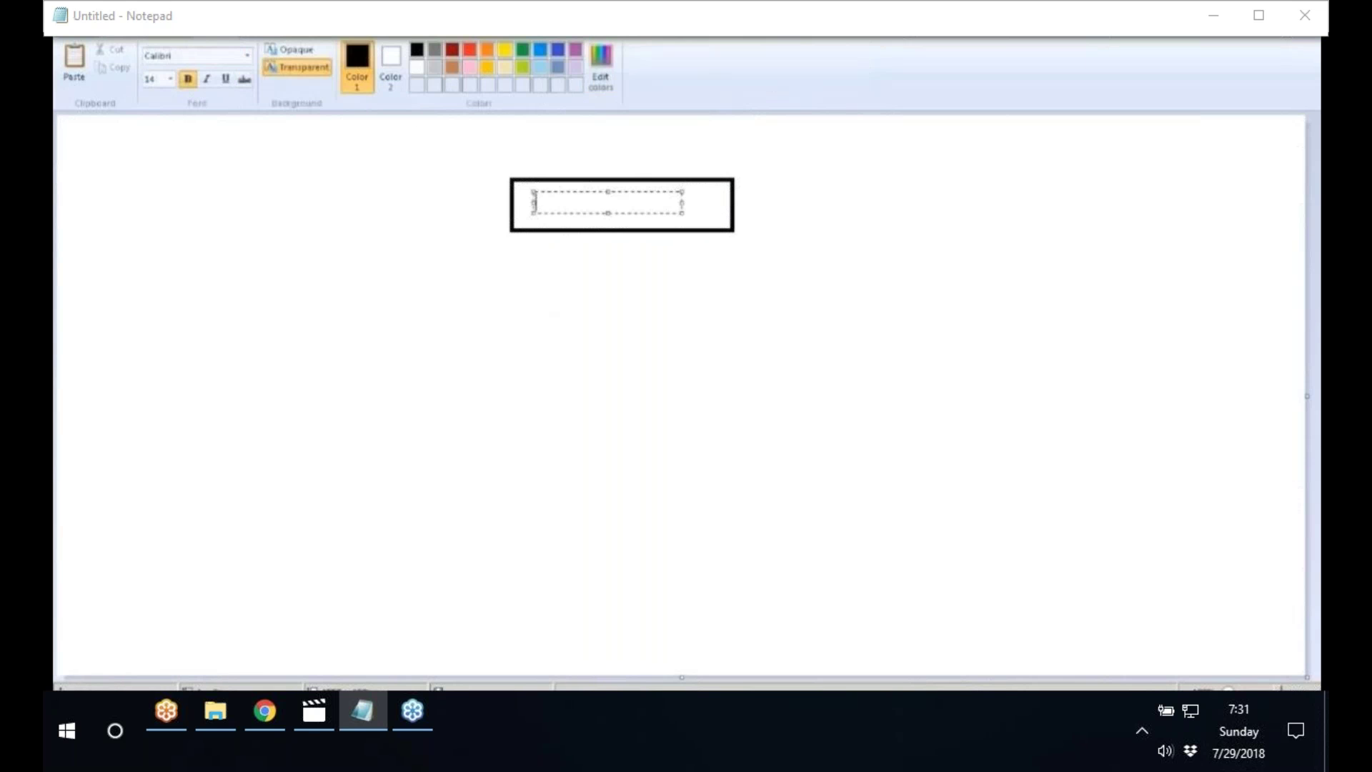
text(ACDOCS)
key(BackSpace)
text(A)
click(425, 330)
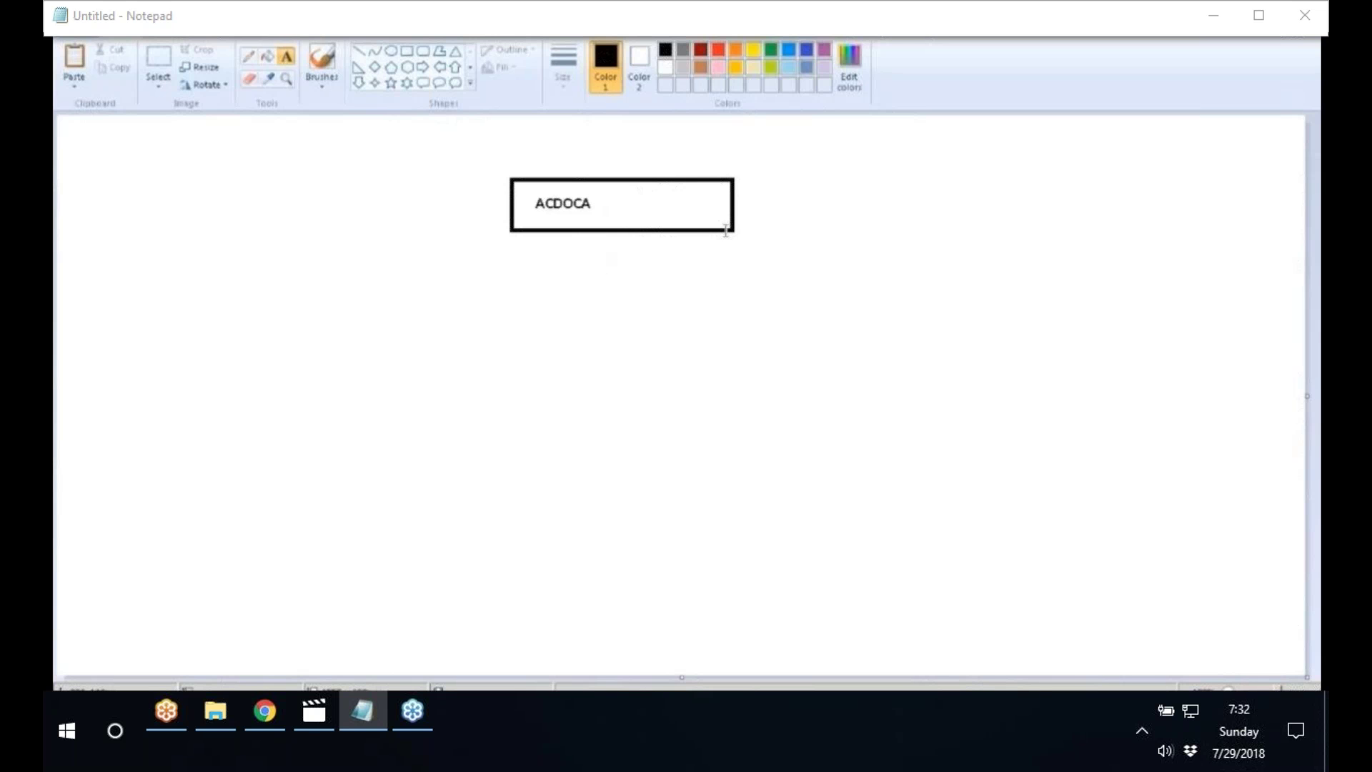
- Add a text list reading "Financial Accounting", "Asset Accounting" and "Controlling" on separate lines below and to the right of the ACDOCA rectangle
click(749, 304)
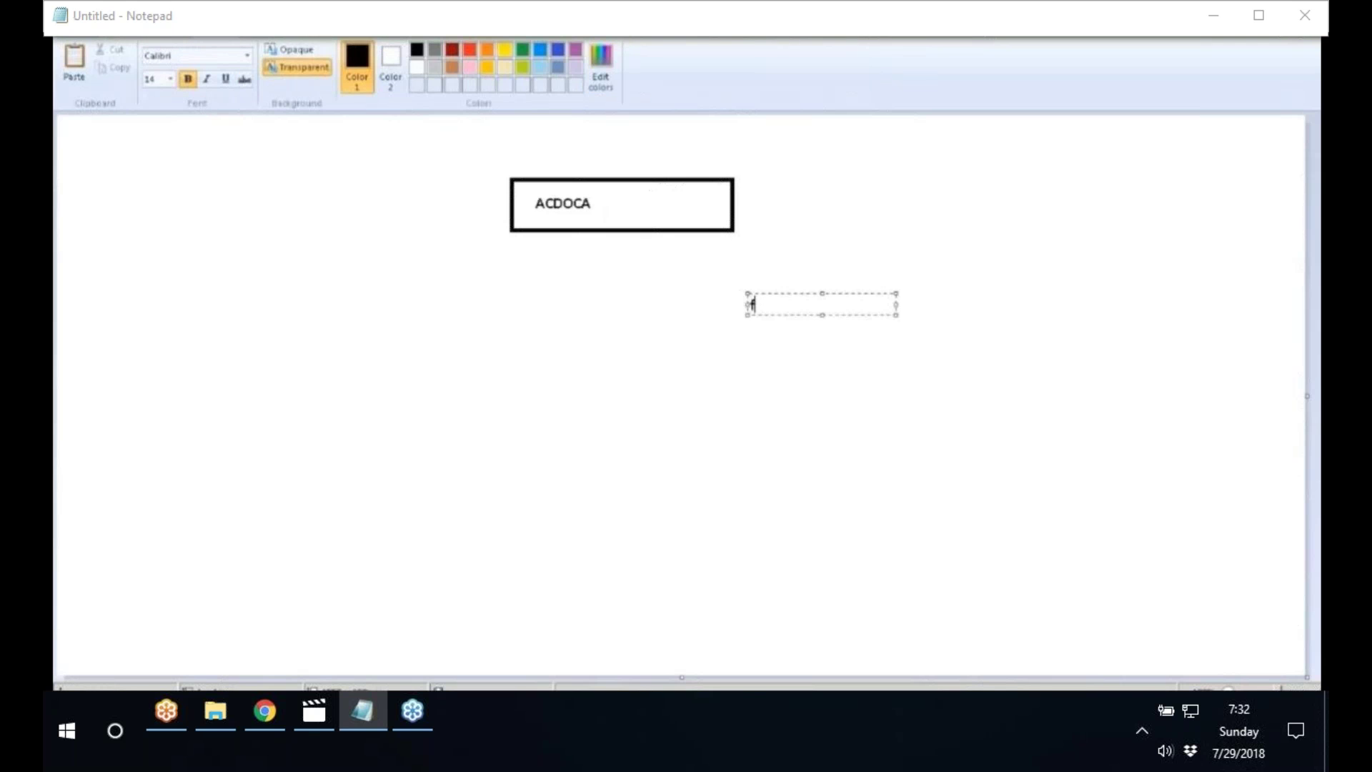
text(Financial Accounting)
key(Return)
text(Asset SA)
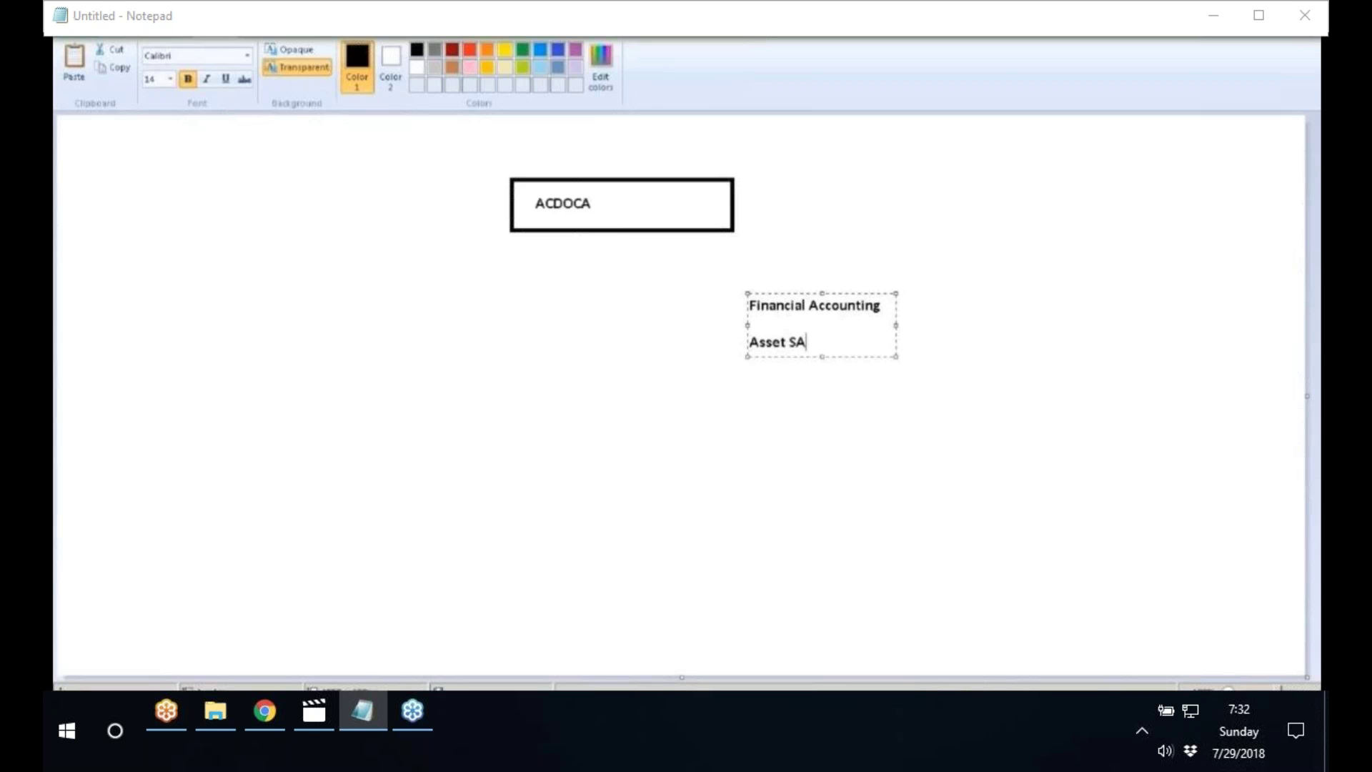
key(BackSpace)
key(BackSpace)
text(Acco)
key(BackSpace)
key(BackSpace)
text(counting)
key(Return)
text(Controlling)
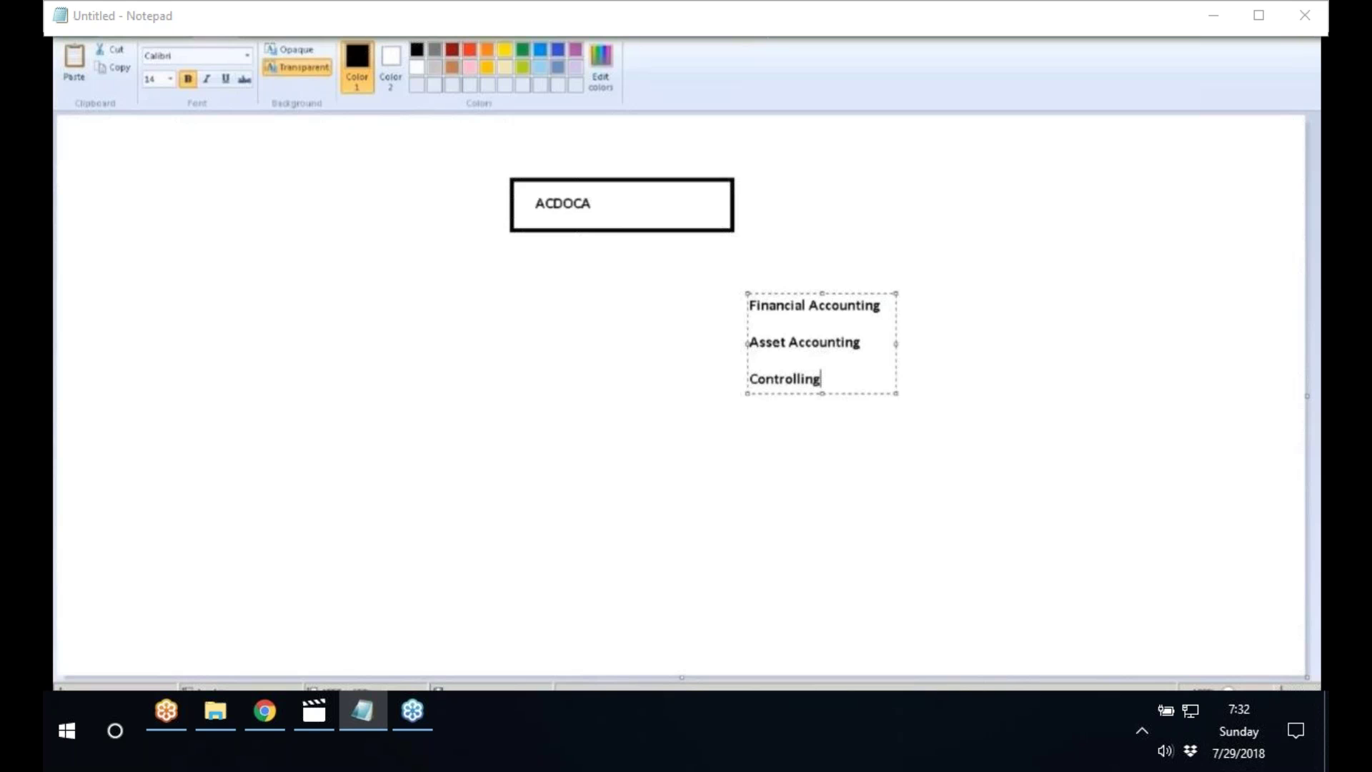
click(768, 438)
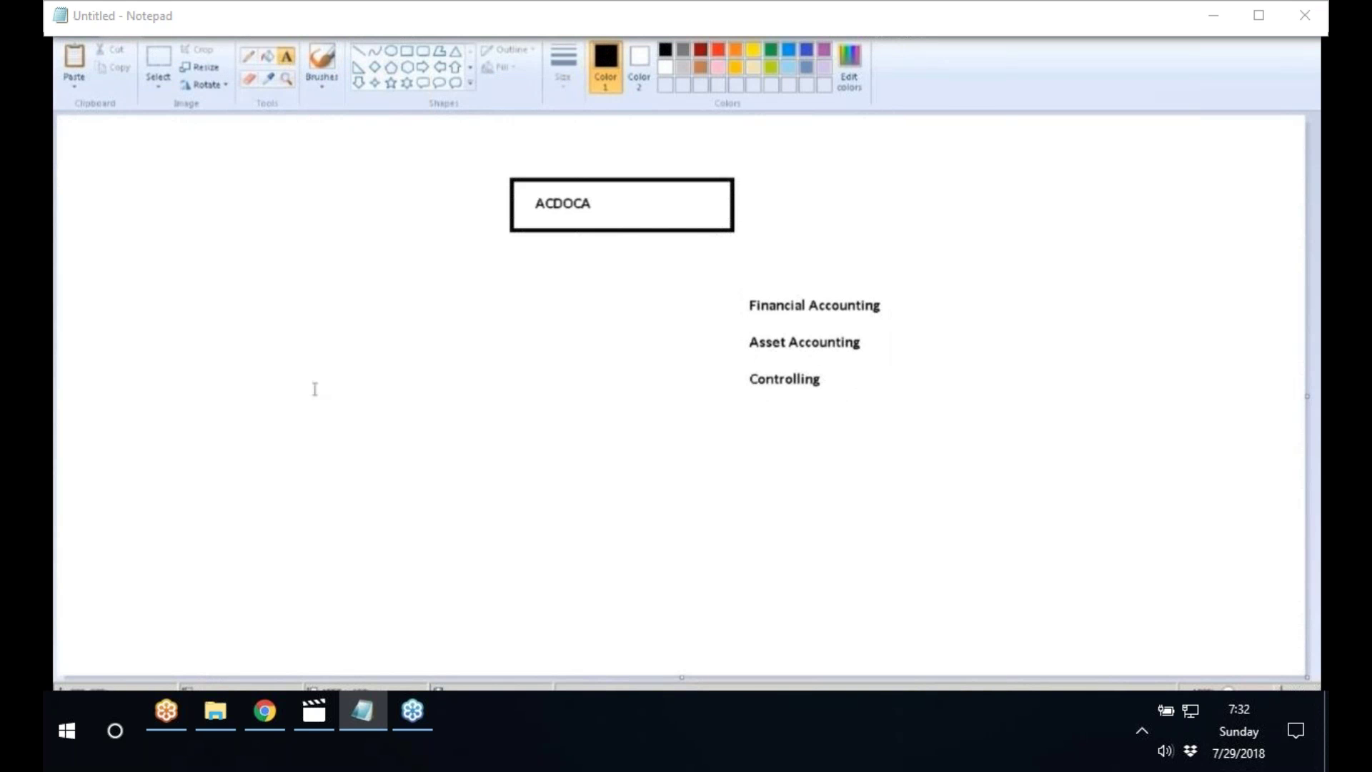
- Add the label "FI tables" on the left side of the canvas and draw a rectangle directly beneath it
click(241, 327)
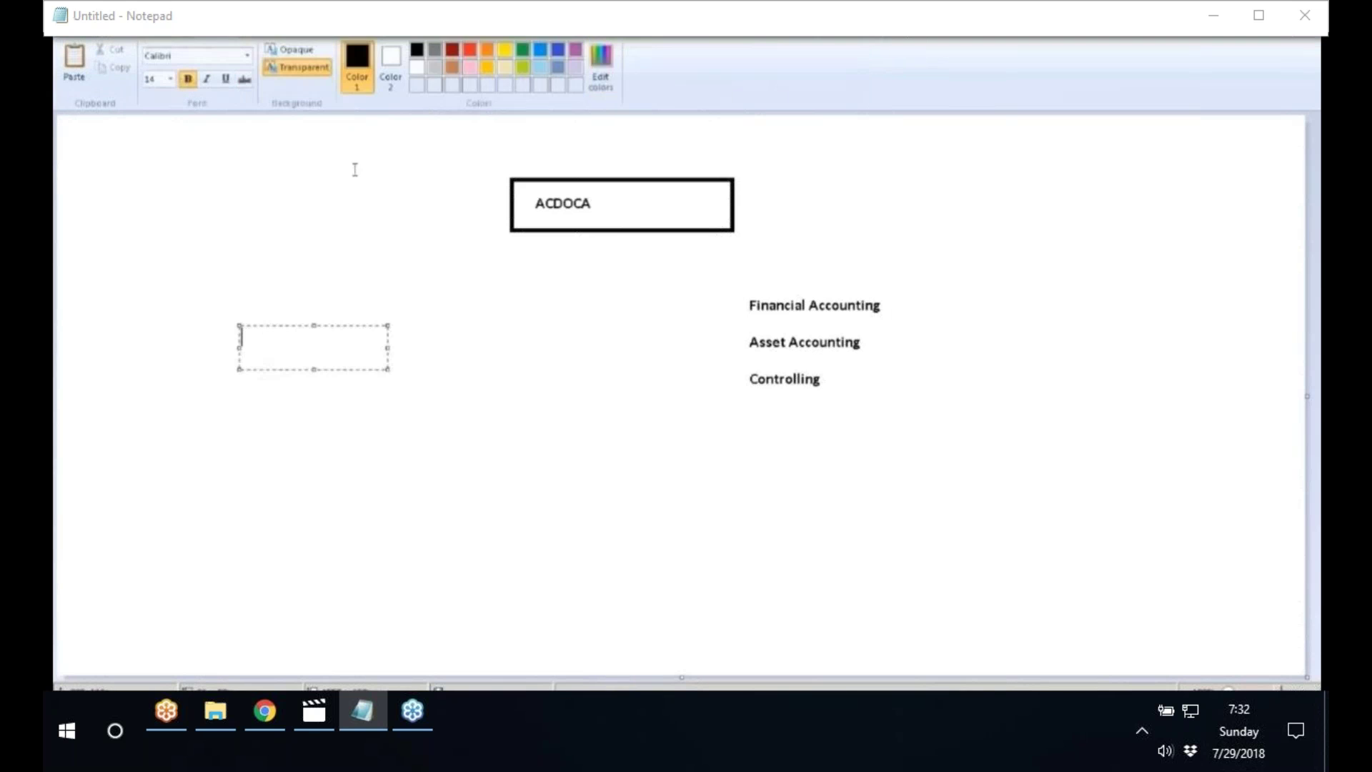
click(397, 411)
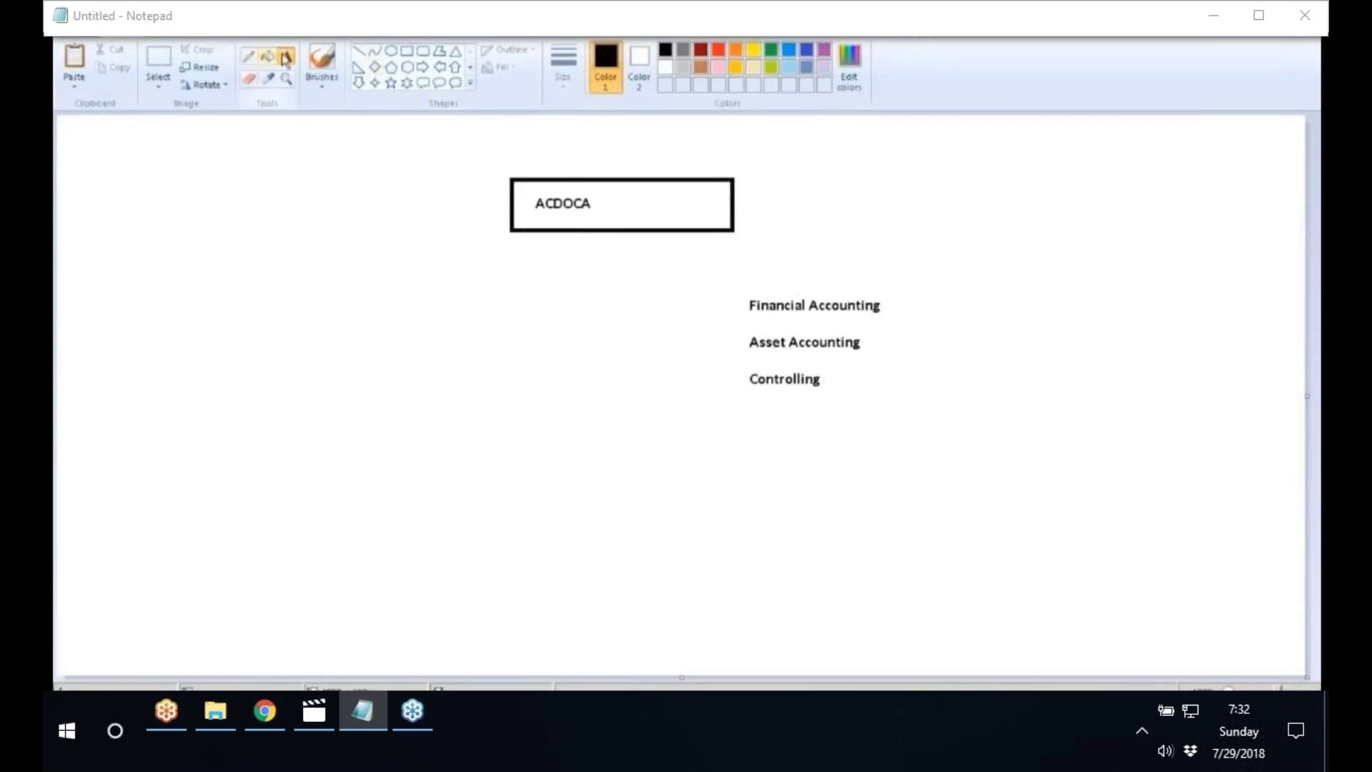
click(242, 323)
text(F)
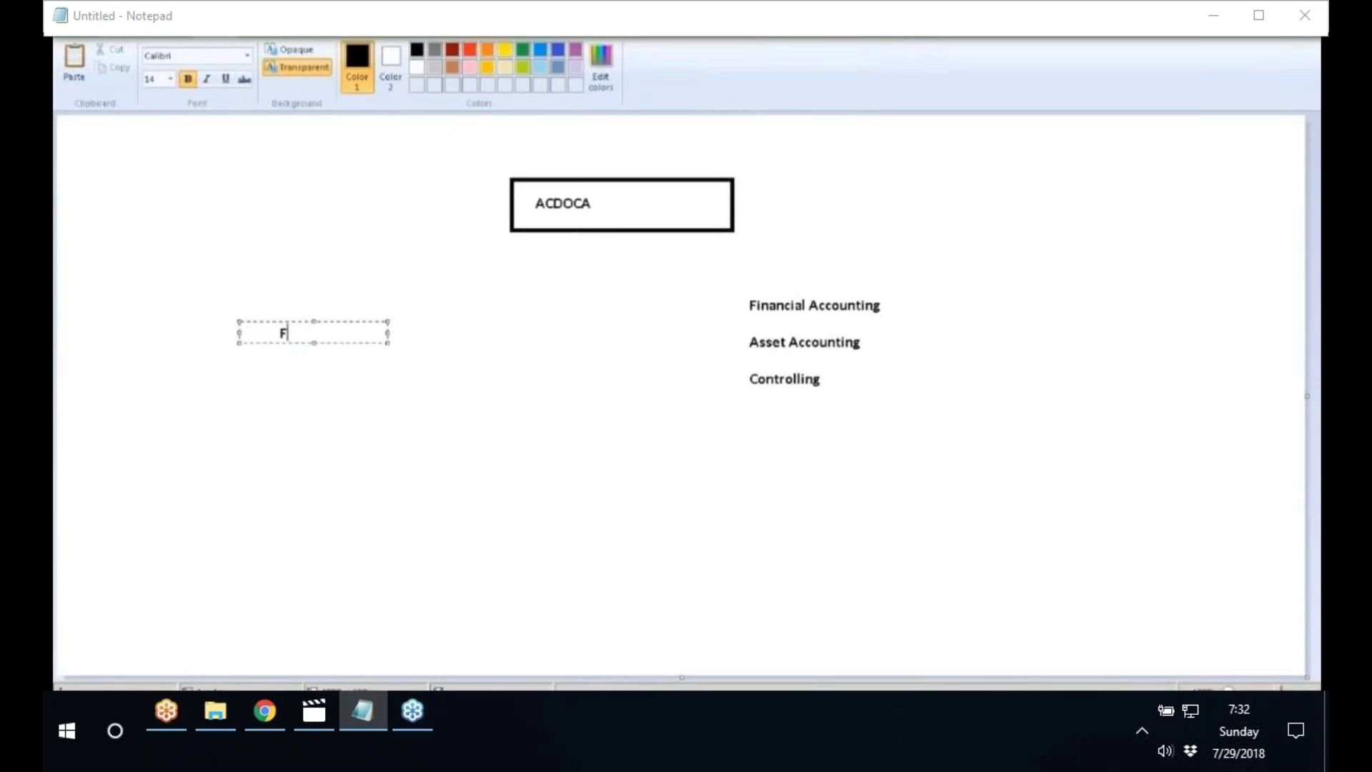
text(I tables)
click(295, 413)
click(406, 51)
drag(276, 347, 371, 458)
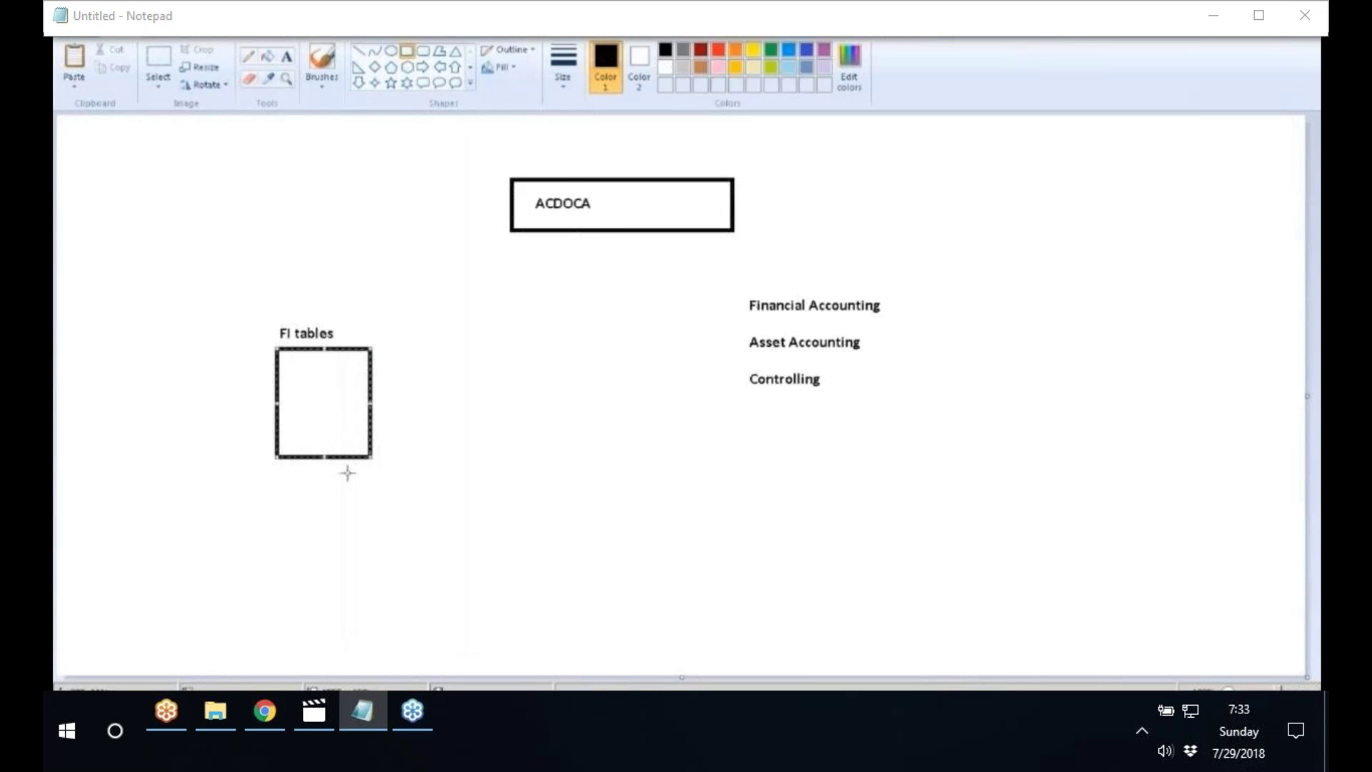
click(325, 66)
- Add the label "CO tables" below the FI tables box and draw a similar rectangle directly beneath it
click(287, 56)
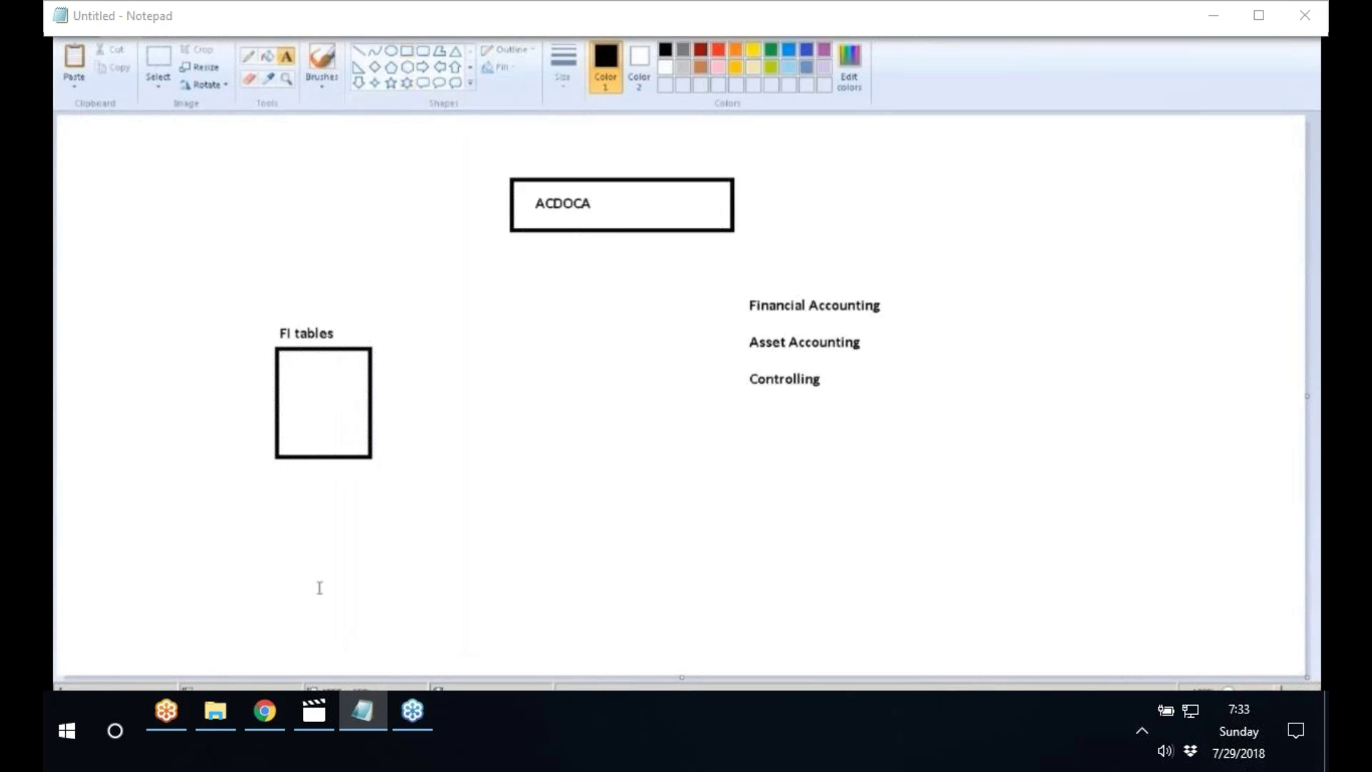
click(290, 511)
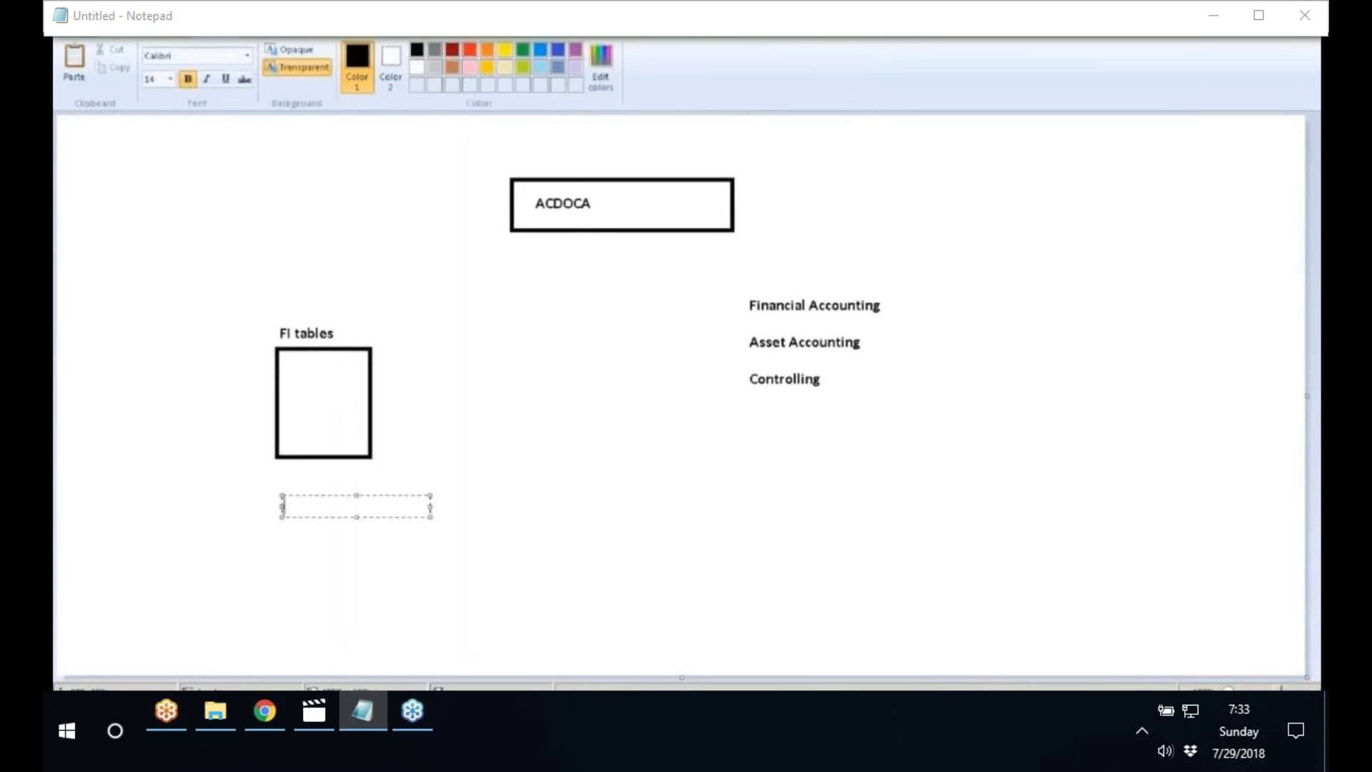
text(CO tables)
click(296, 365)
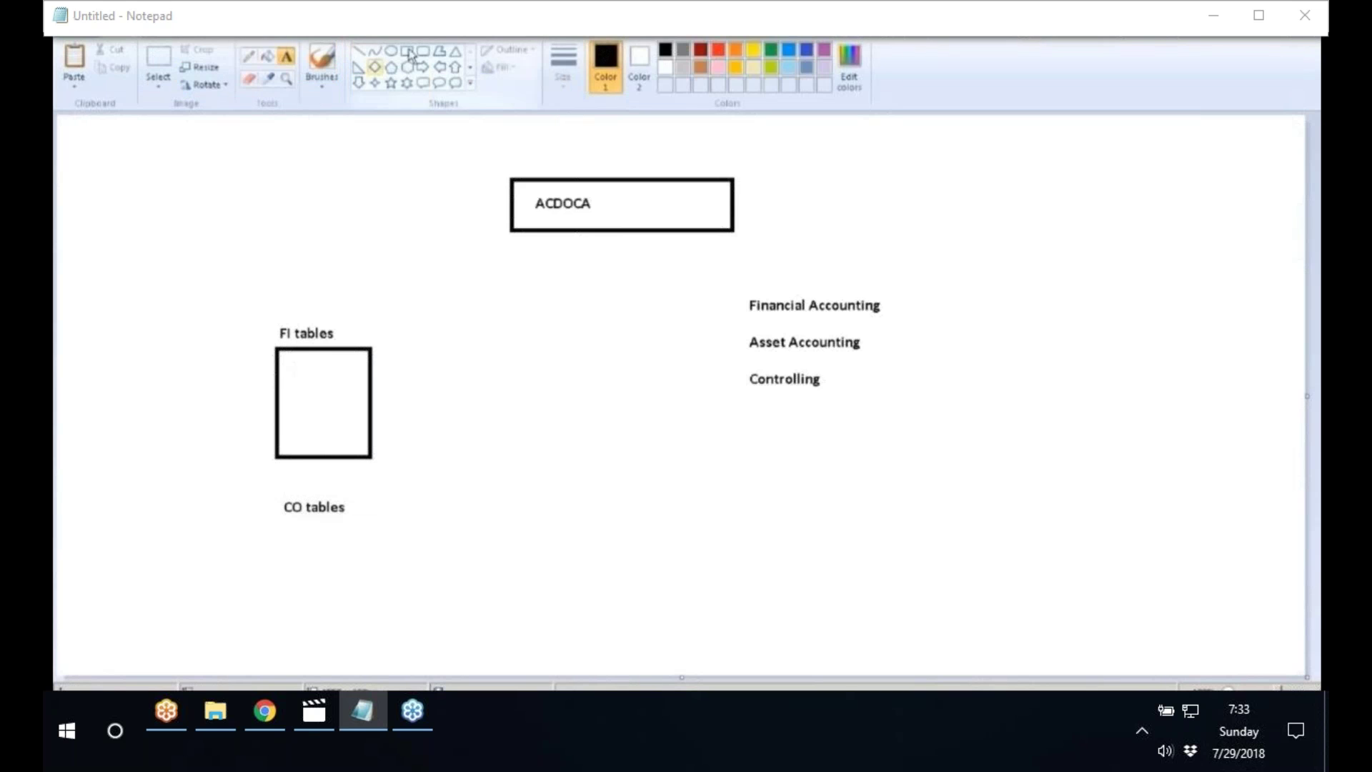
click(408, 52)
drag(280, 523, 380, 632)
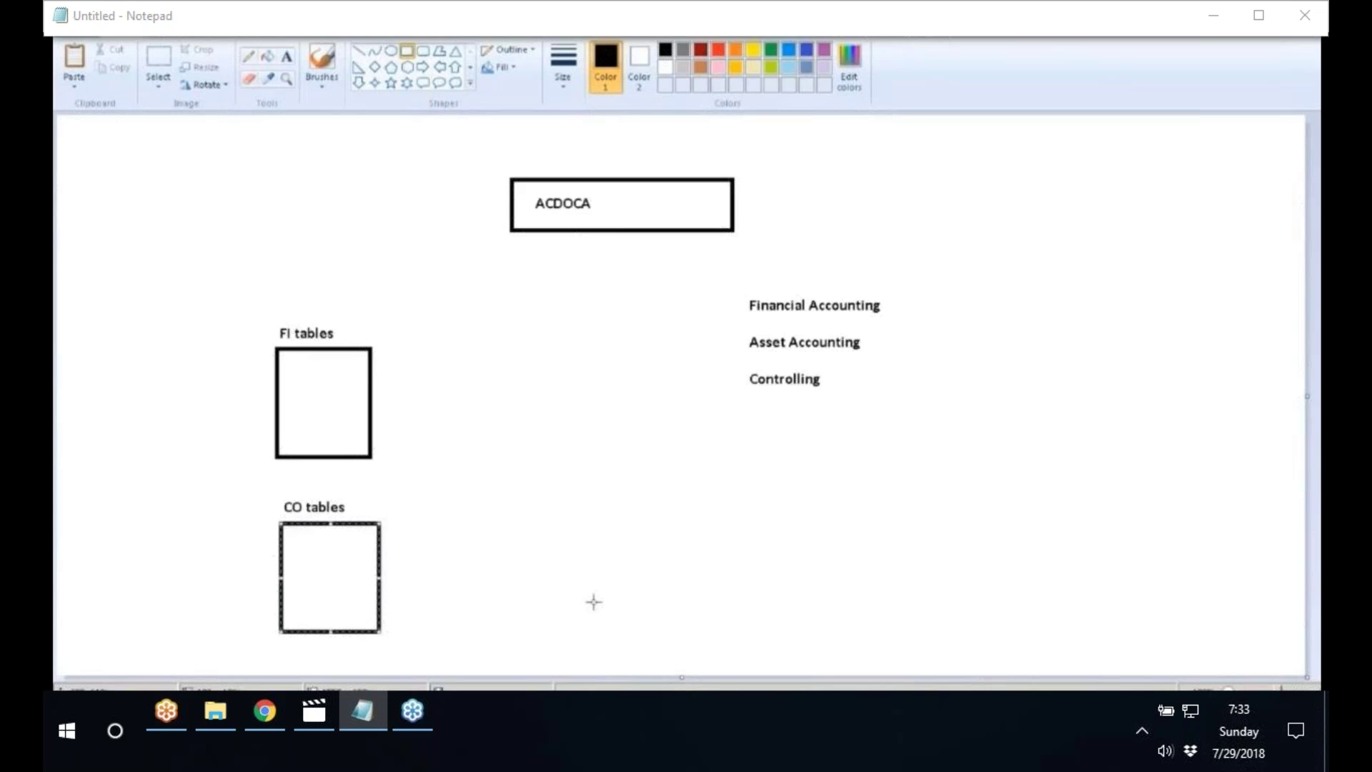
click(561, 595)
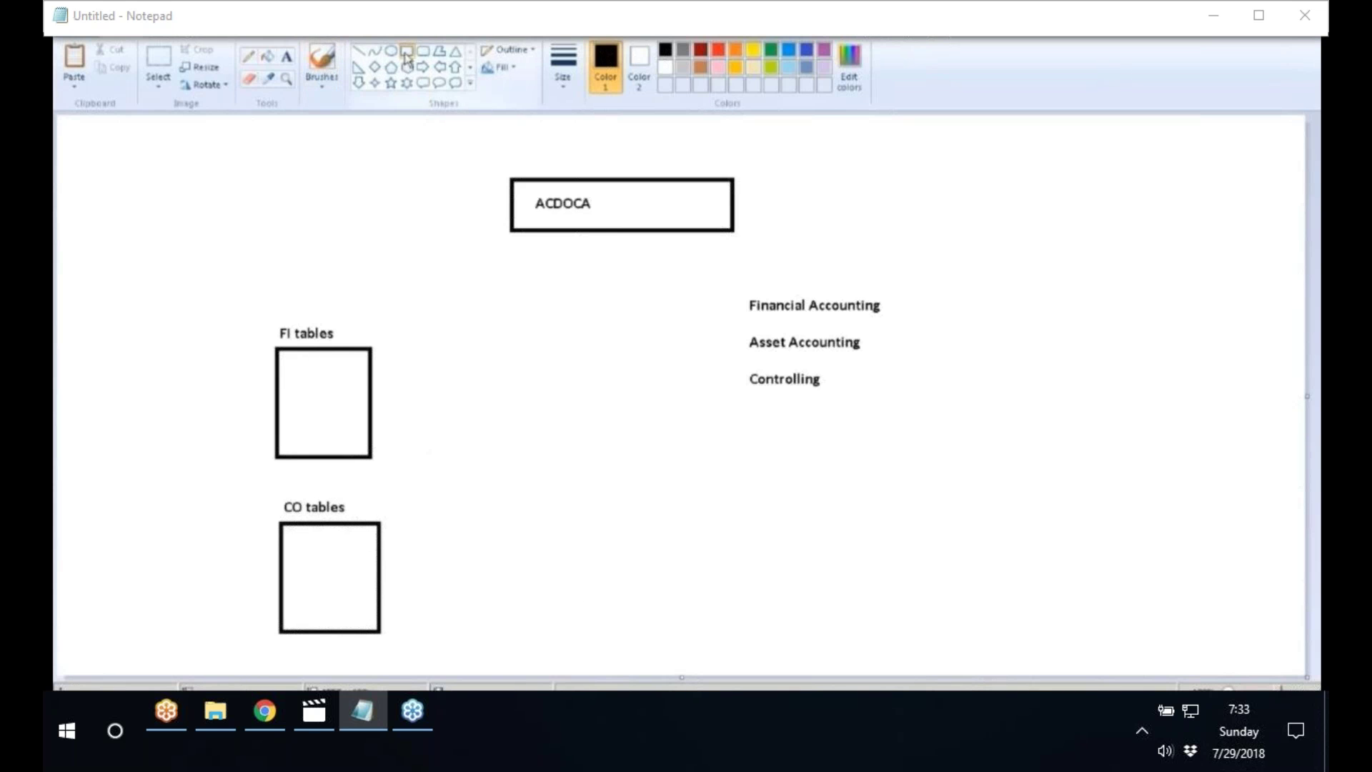
- Draw a larger rectangle right of the two table boxes and label it "ACDOCA" above its upper edge
mouse_move(534, 403)
mouse_down()
mouse_move(577, 524)
mouse_move(674, 530)
mouse_up()
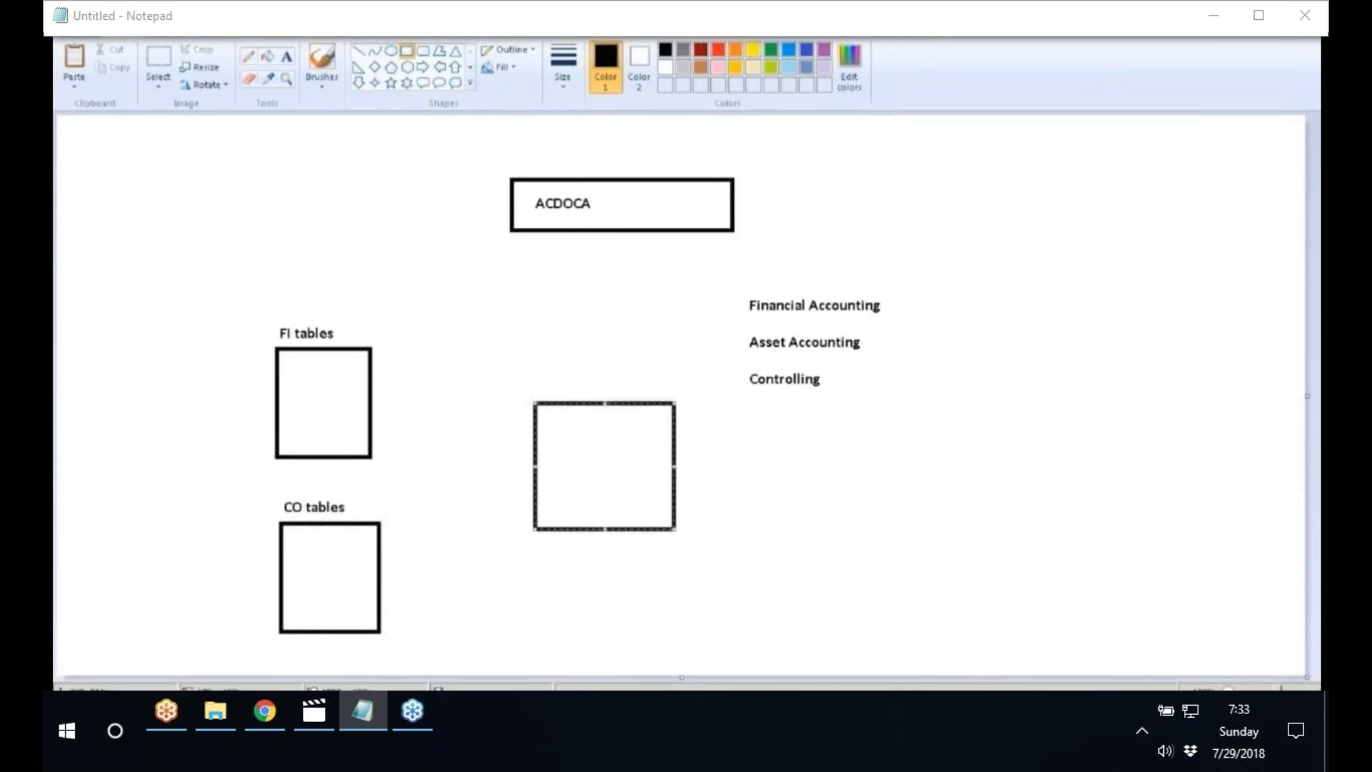
click(286, 55)
click(554, 377)
text(AC)
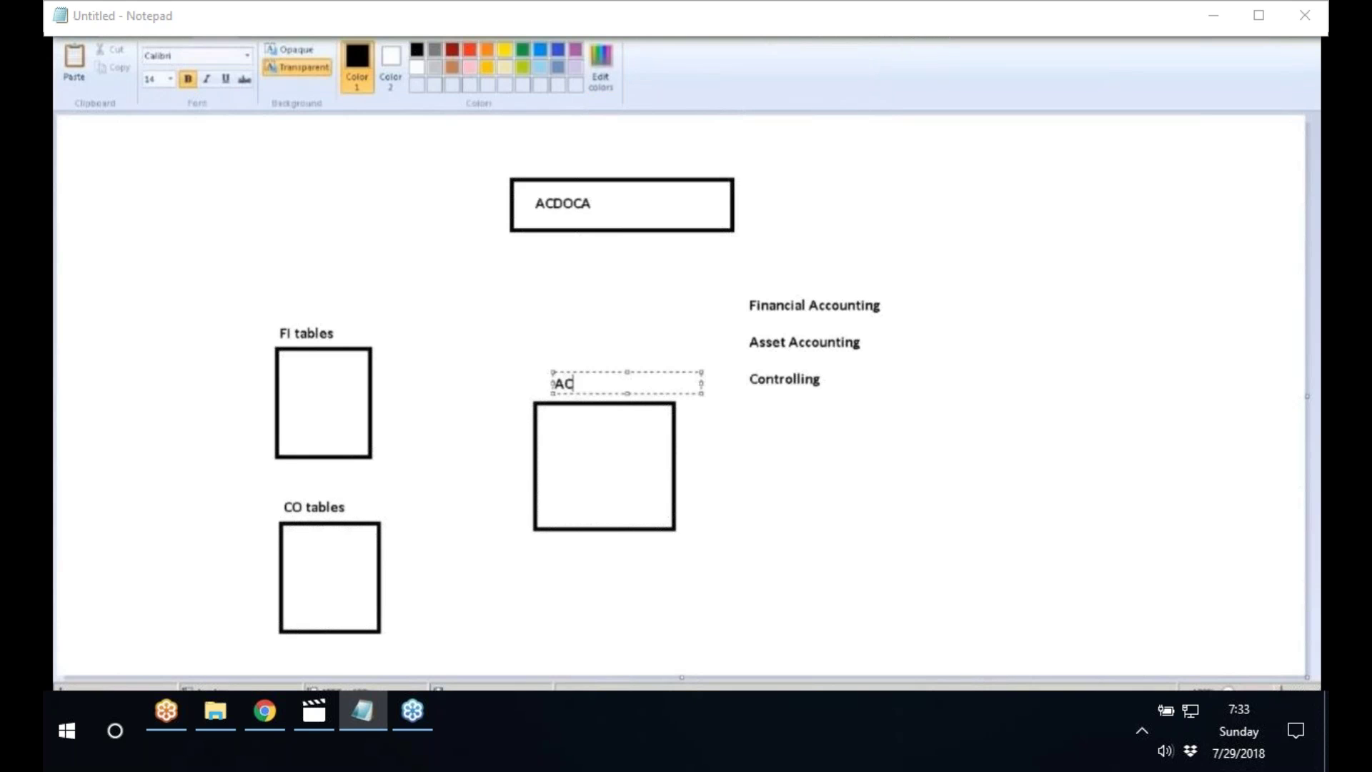
text(DOCA)
click(394, 532)
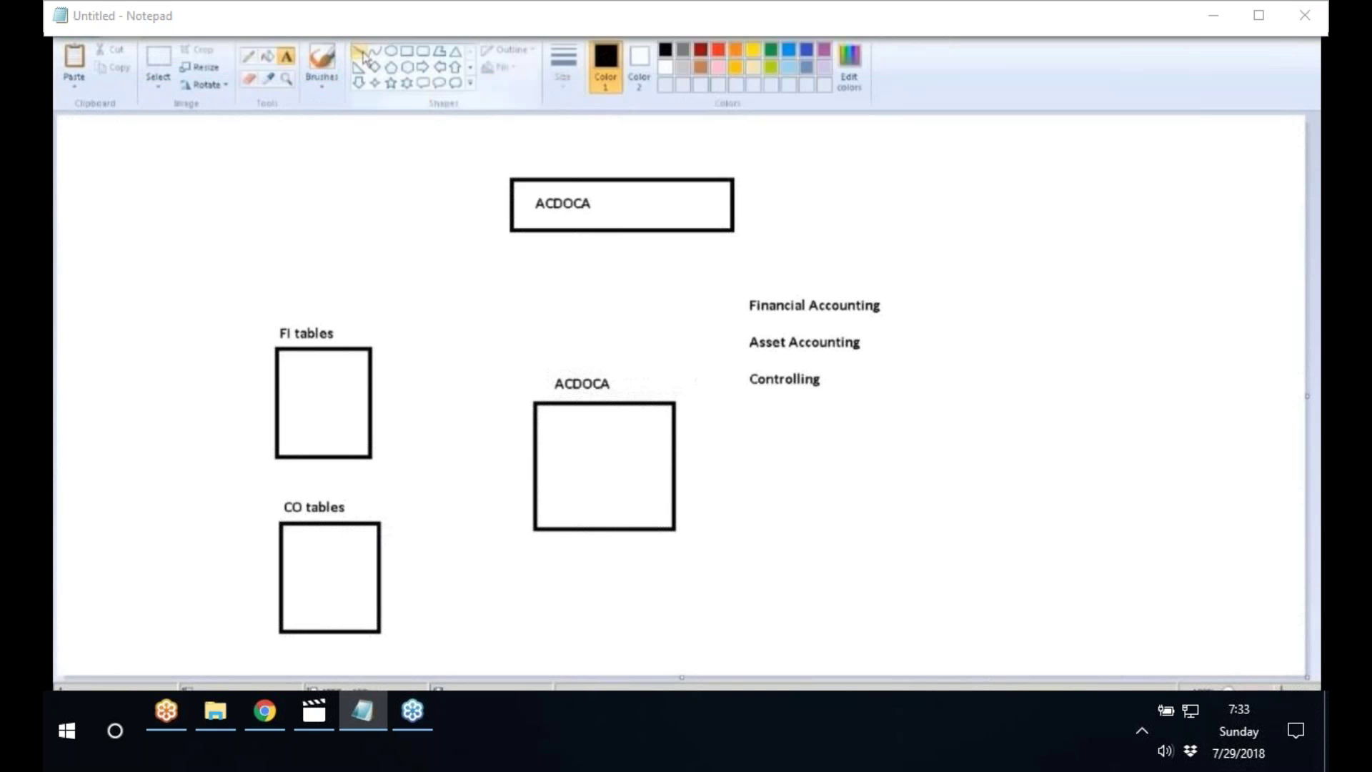
- Connect the FI tables box and the CO tables box to the left edge of the larger ACDOCA box with straight lines
drag(368, 397, 534, 461)
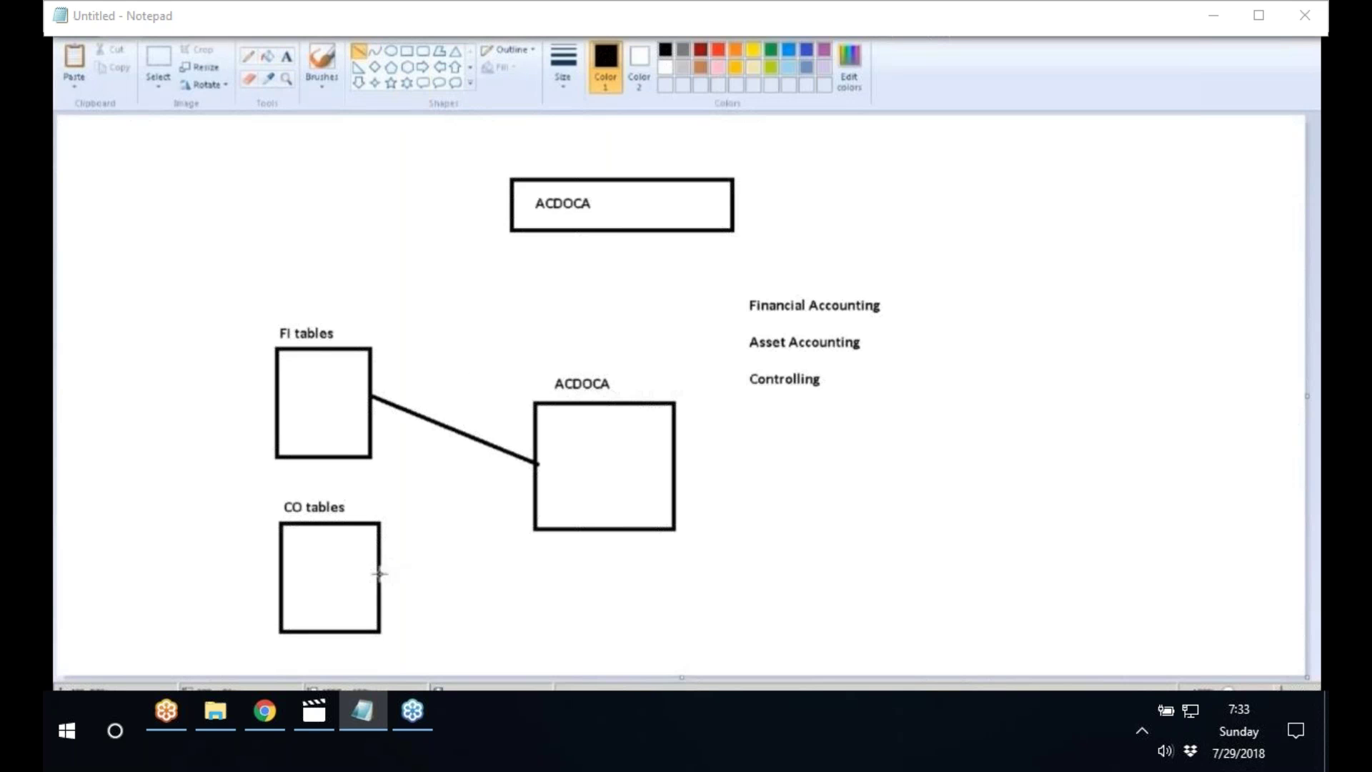
drag(378, 572, 536, 465)
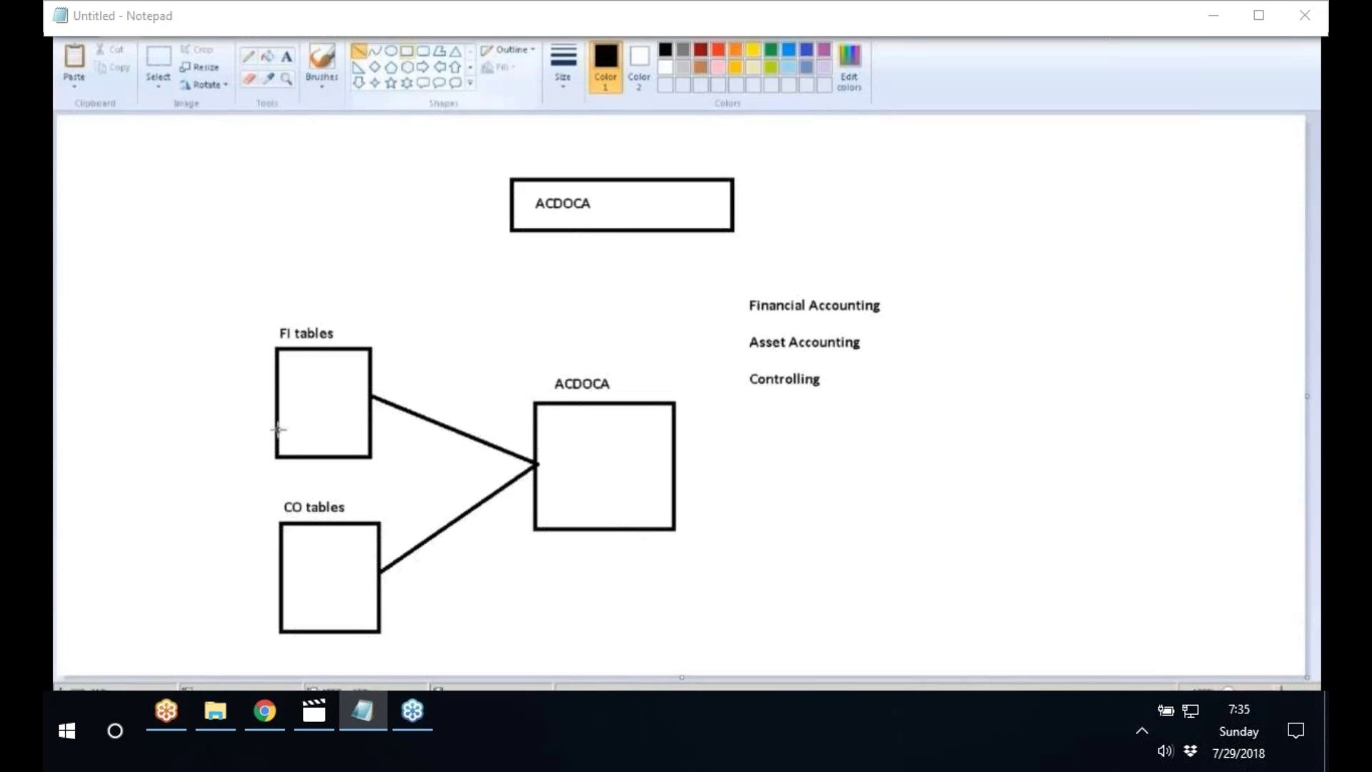
- List "BKPF", "BSEG" and "FAGLFLEXA" one below the other inside the FI tables box
click(286, 57)
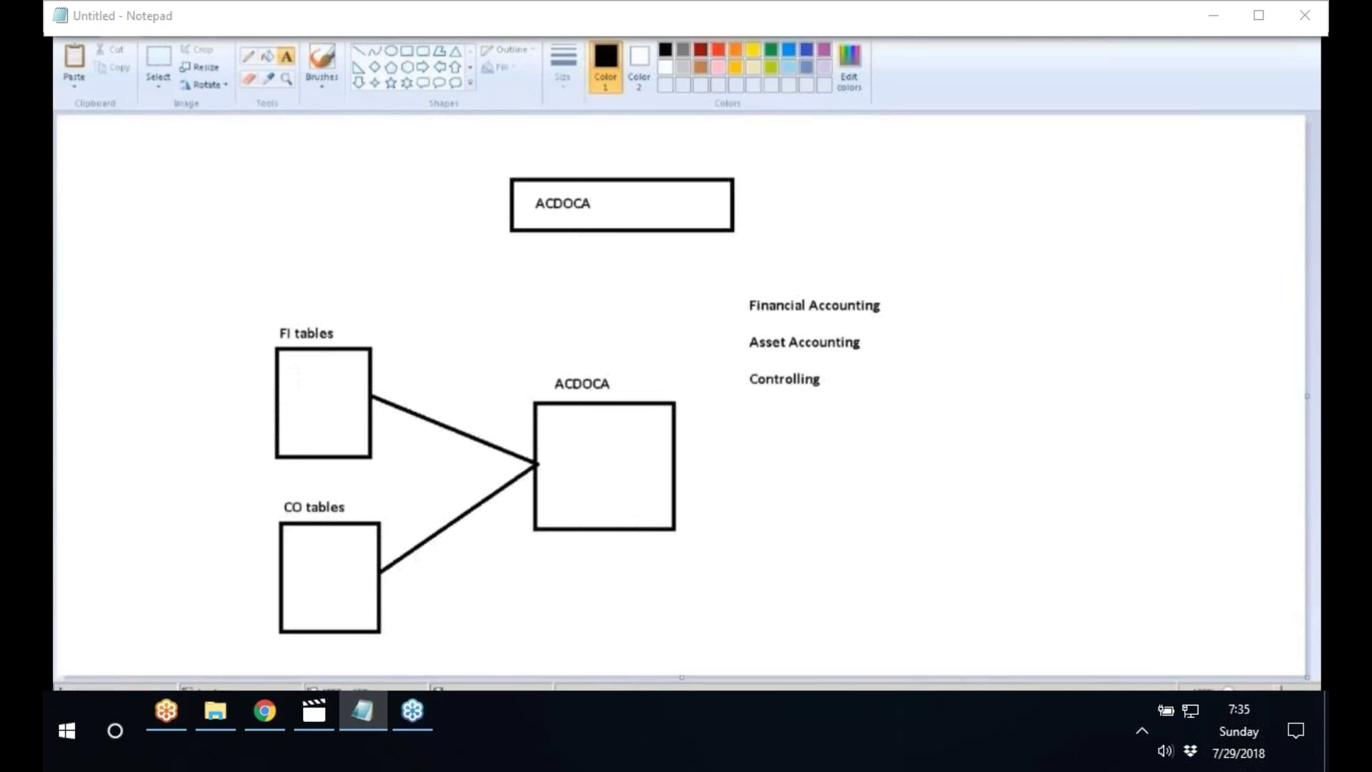
click(293, 364)
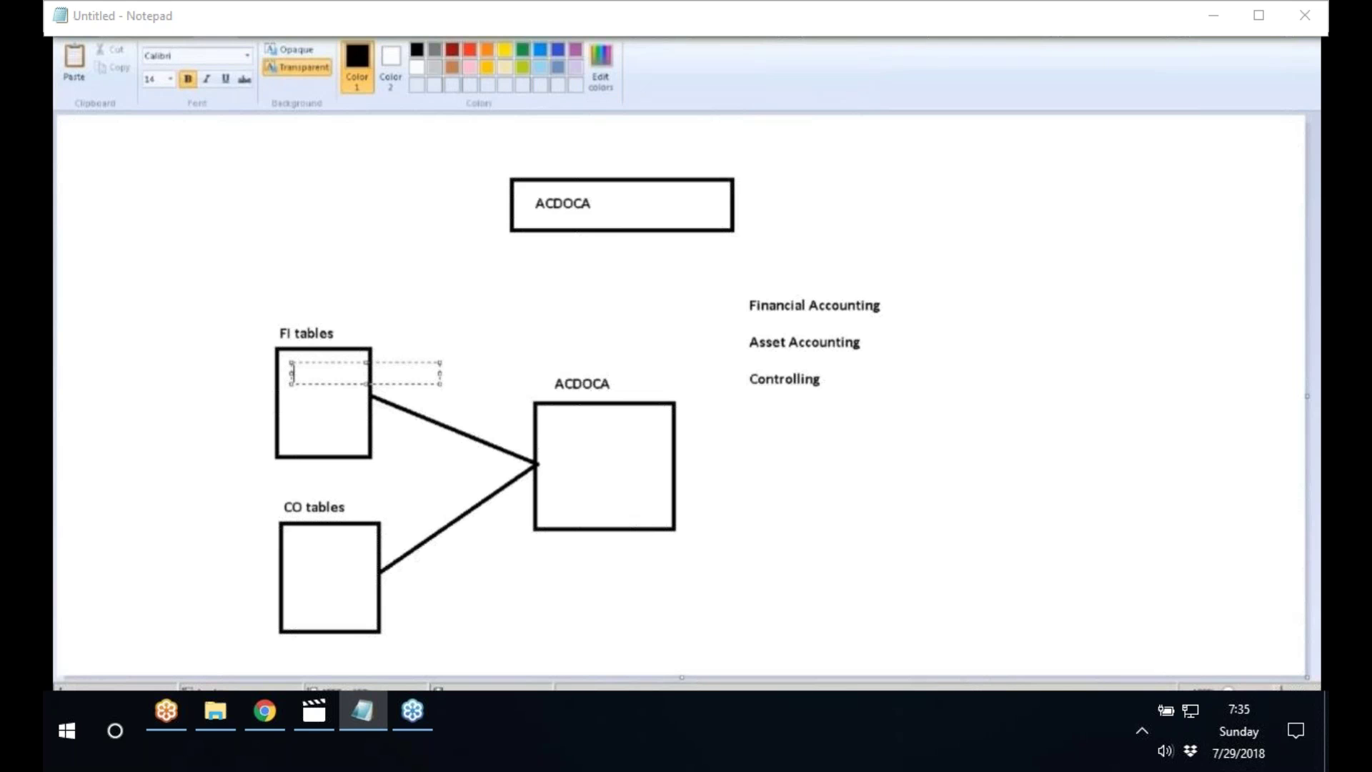
text(BKPF)
key(Return)
key(Return)
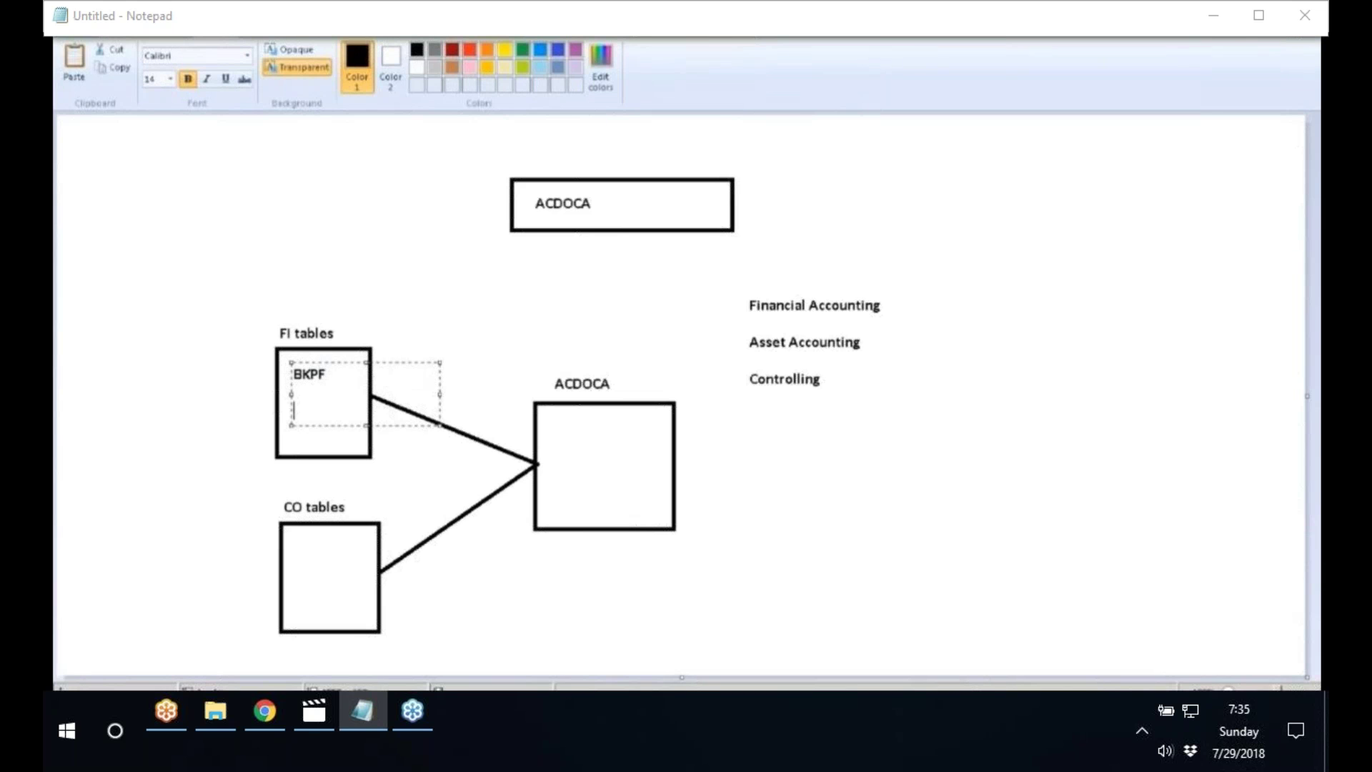
text(BSEG)
key(Return)
key(Return)
text(FAG)
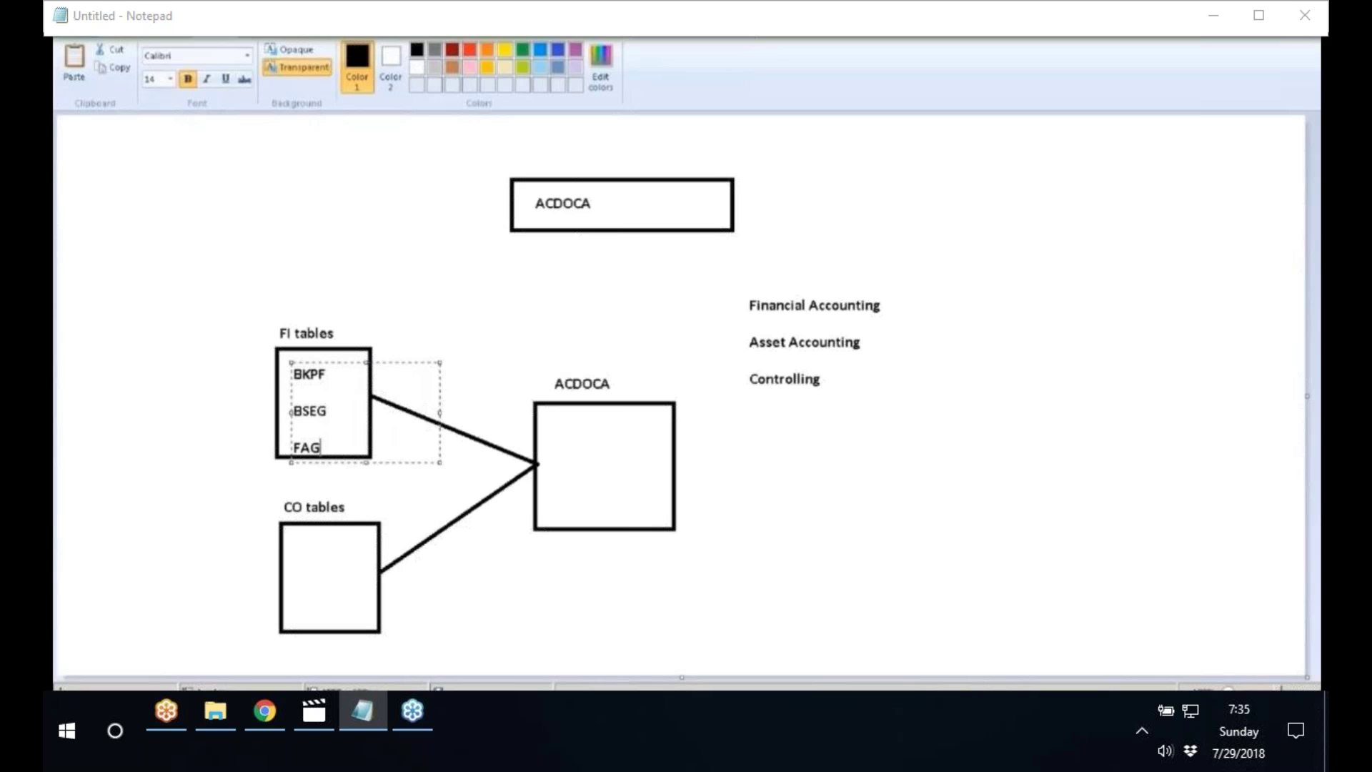
text(LFLEXA)
click(298, 552)
- List "COBK" and "COEP" one below the other inside the CO tables box
click(299, 551)
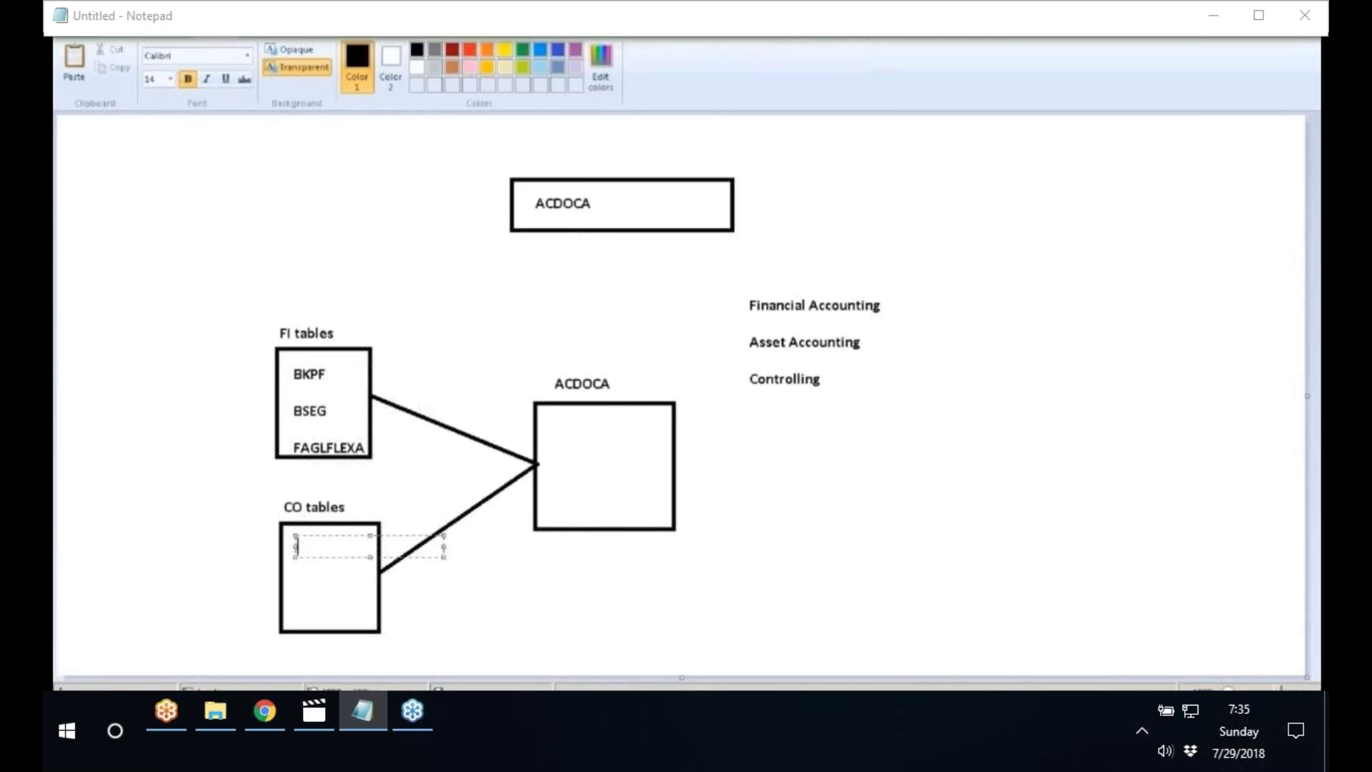
text(COBK)
key(Return)
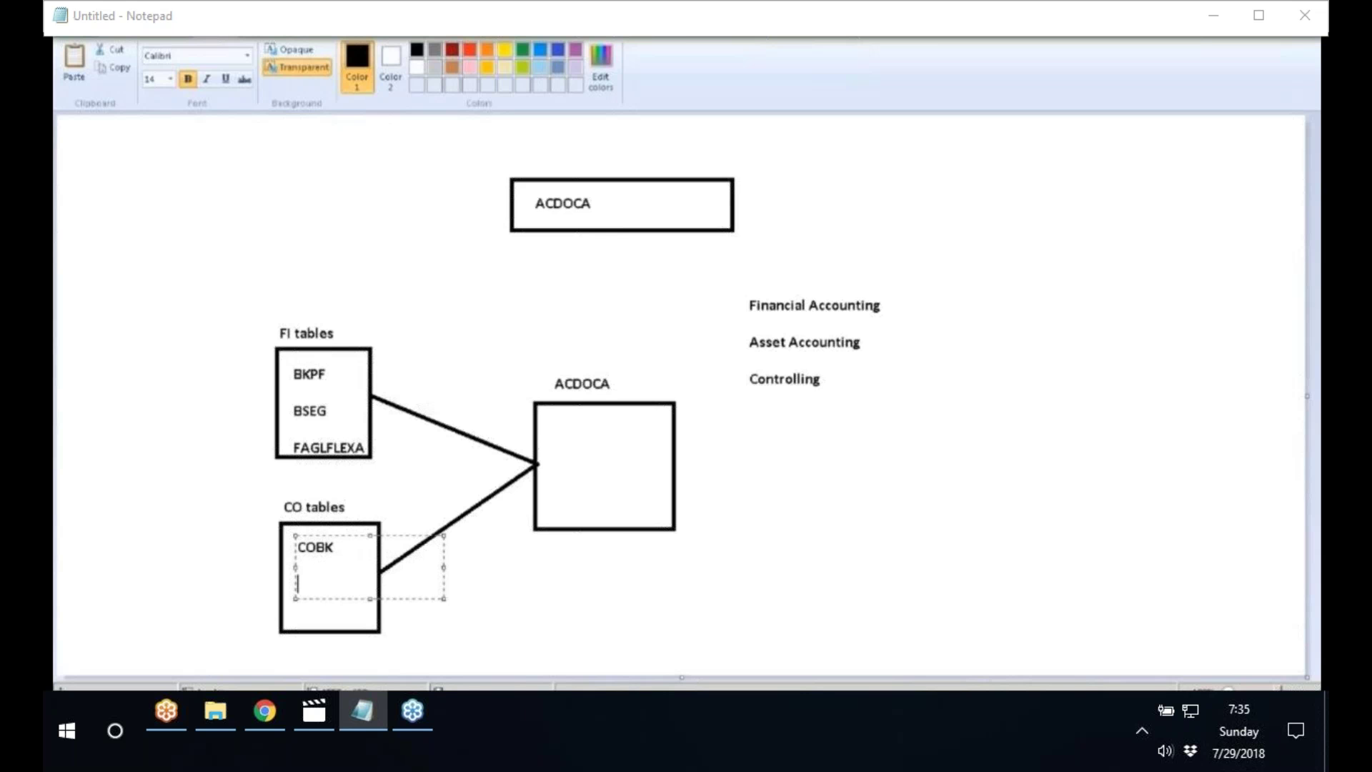
text(COEP)
click(495, 628)
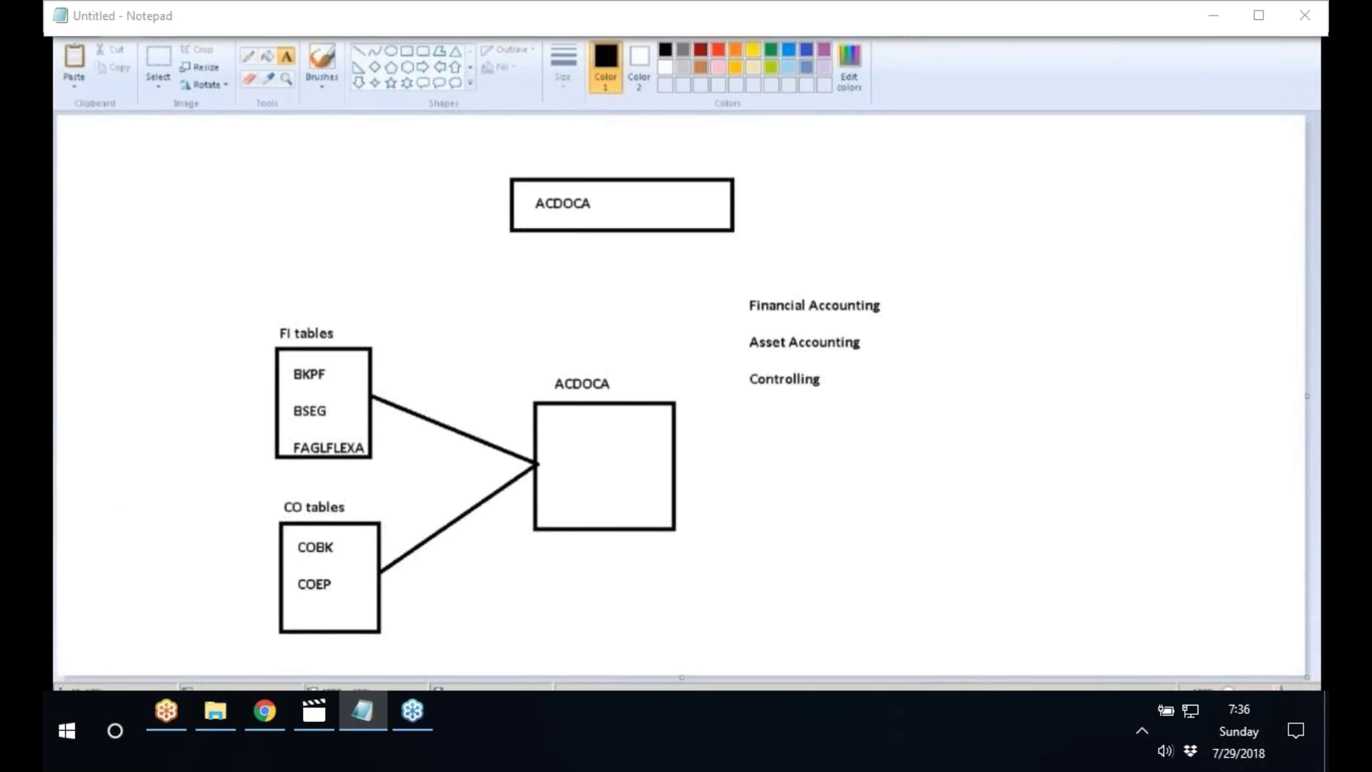
- Switch to SAP Logon, open the ECC system and log on with the user name and password
key(super)
key(super)
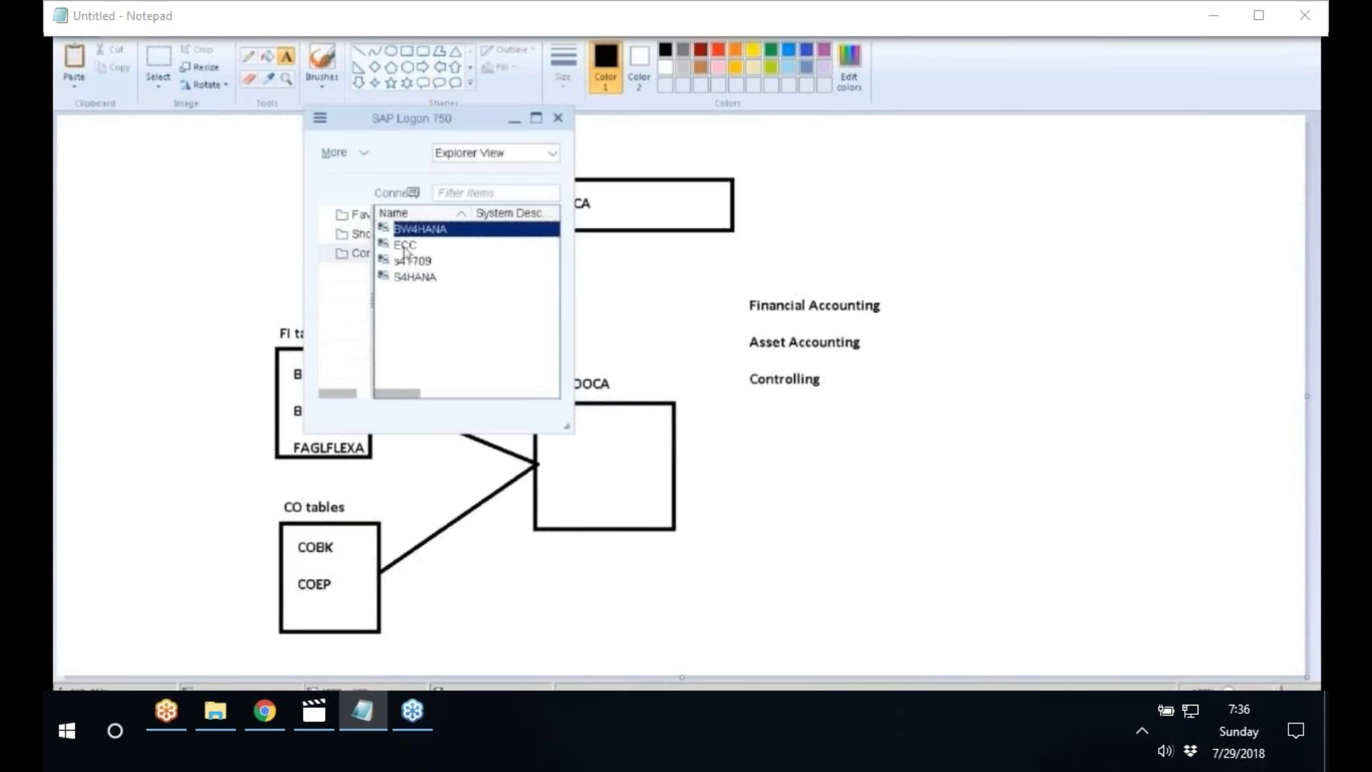
click(402, 246)
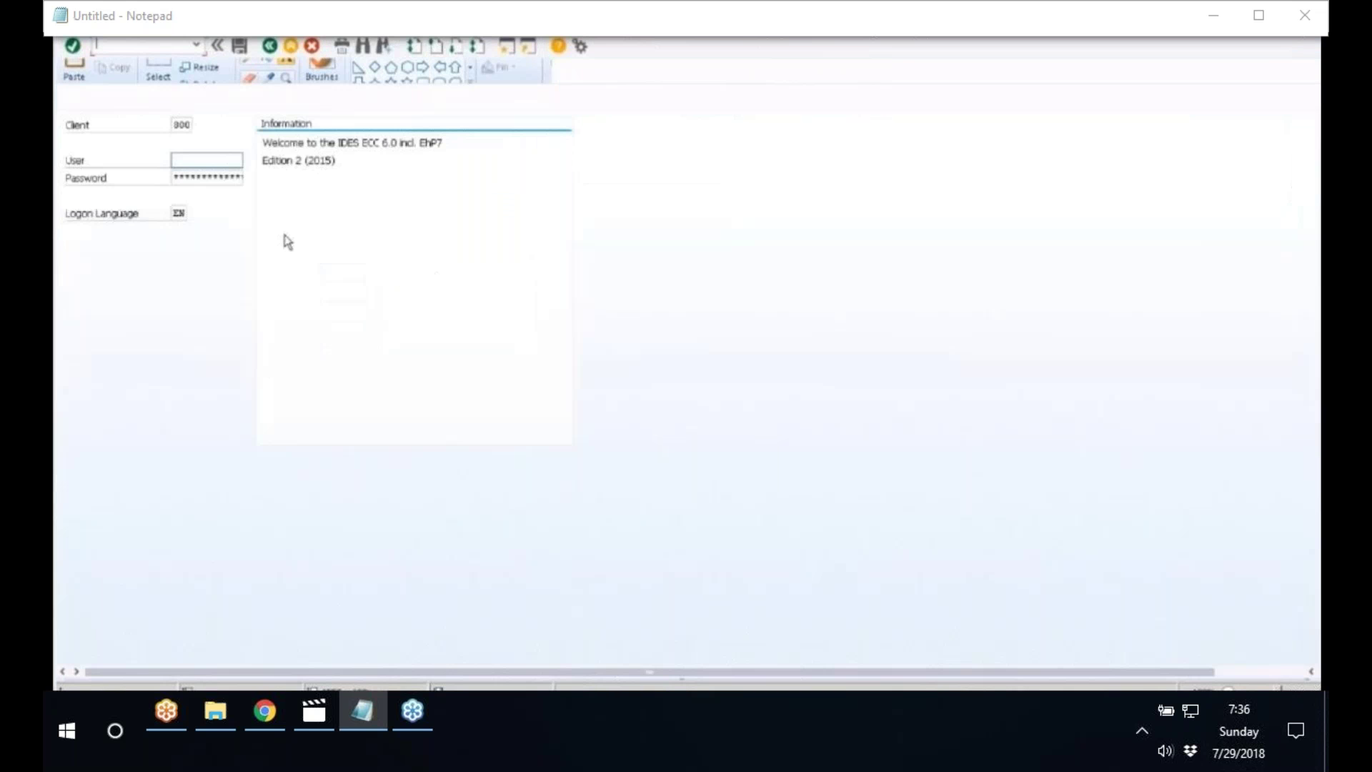
text(BEST)
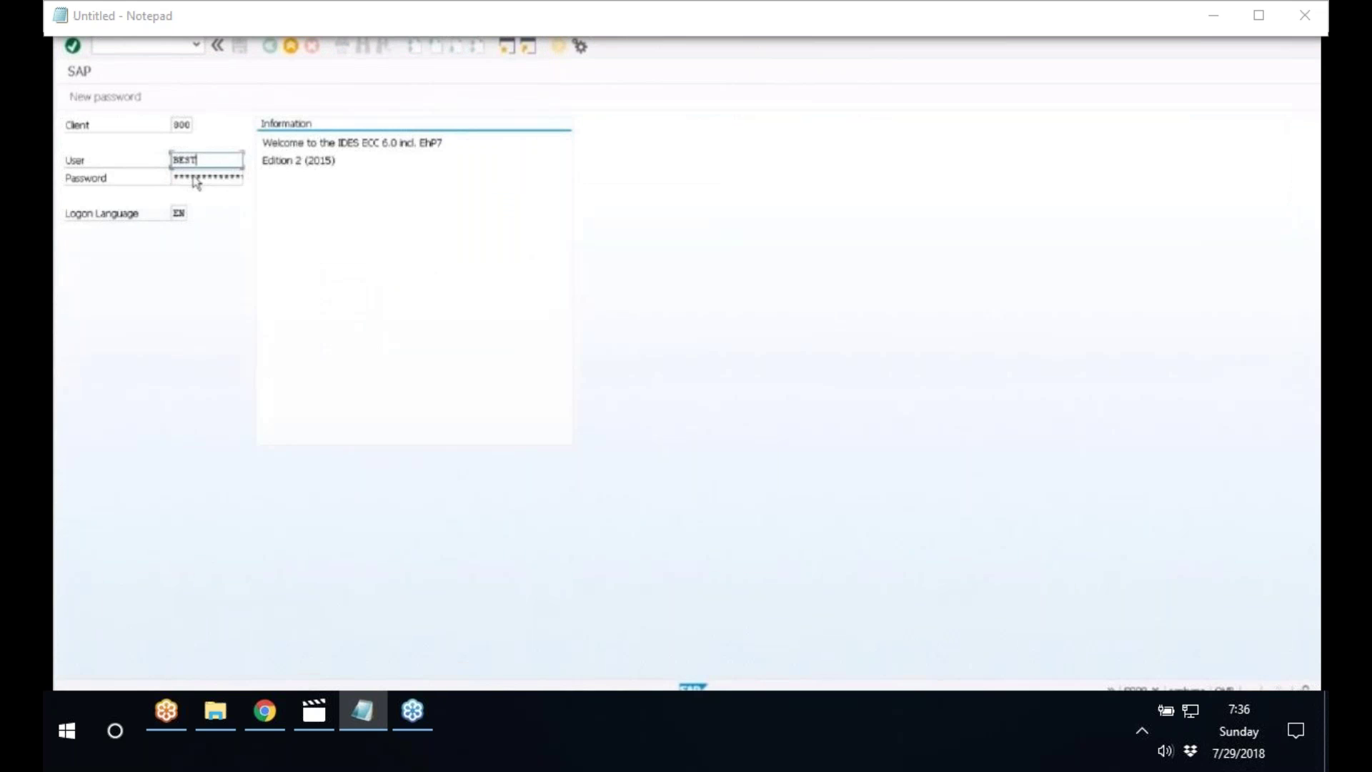
click(196, 183)
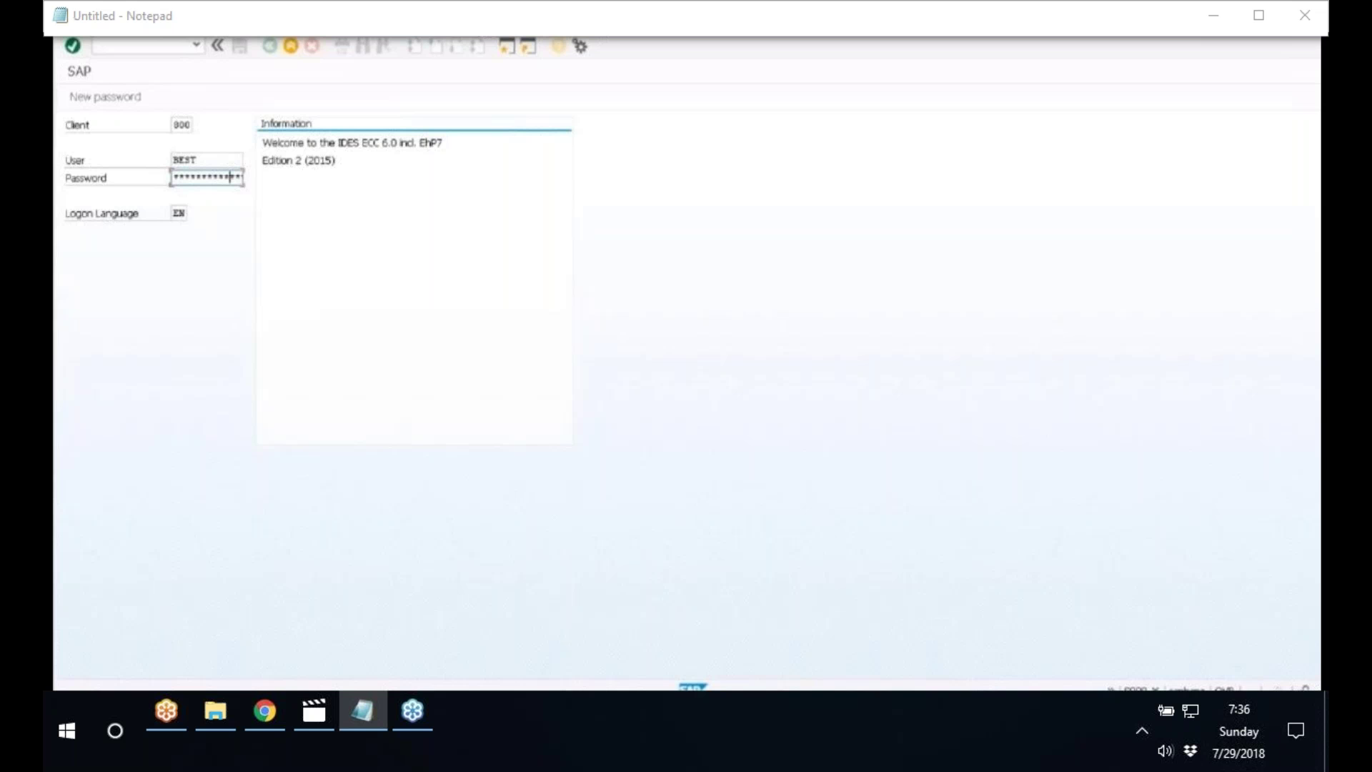
key(Return)
- Open the ABAP Dictionary with transaction SE11, ready for a database table name
text(se11)
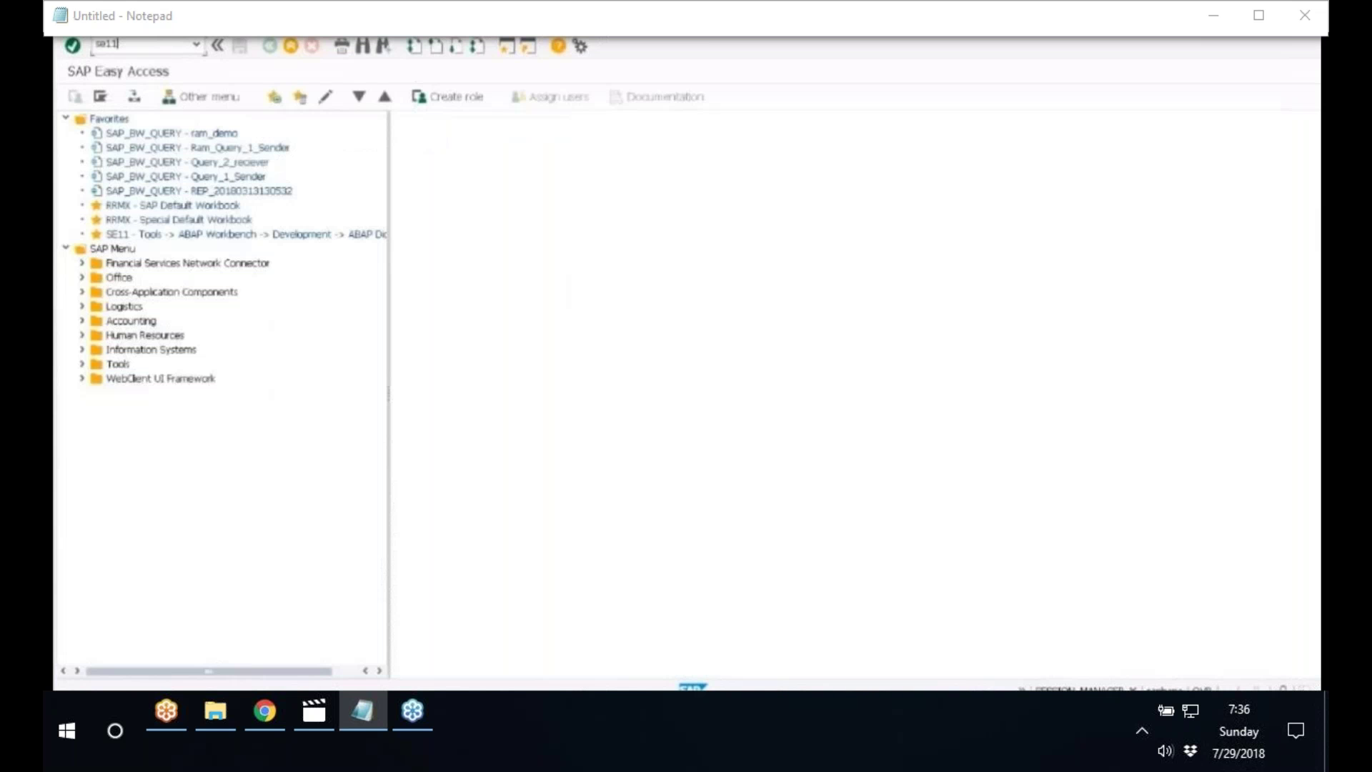
key(Return)
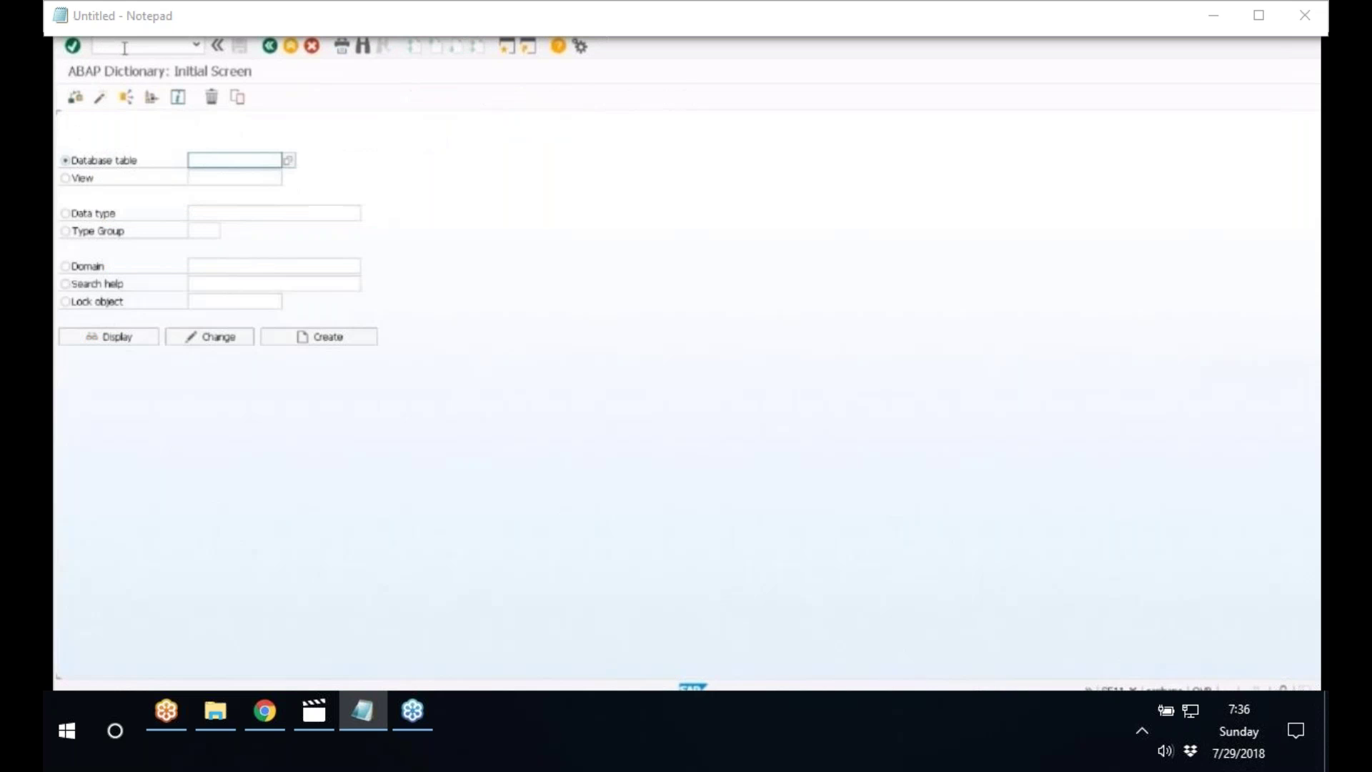
click(210, 158)
- Check the FI table names in the Paint diagram, return to SAP and display the database table BKPF
click(165, 711)
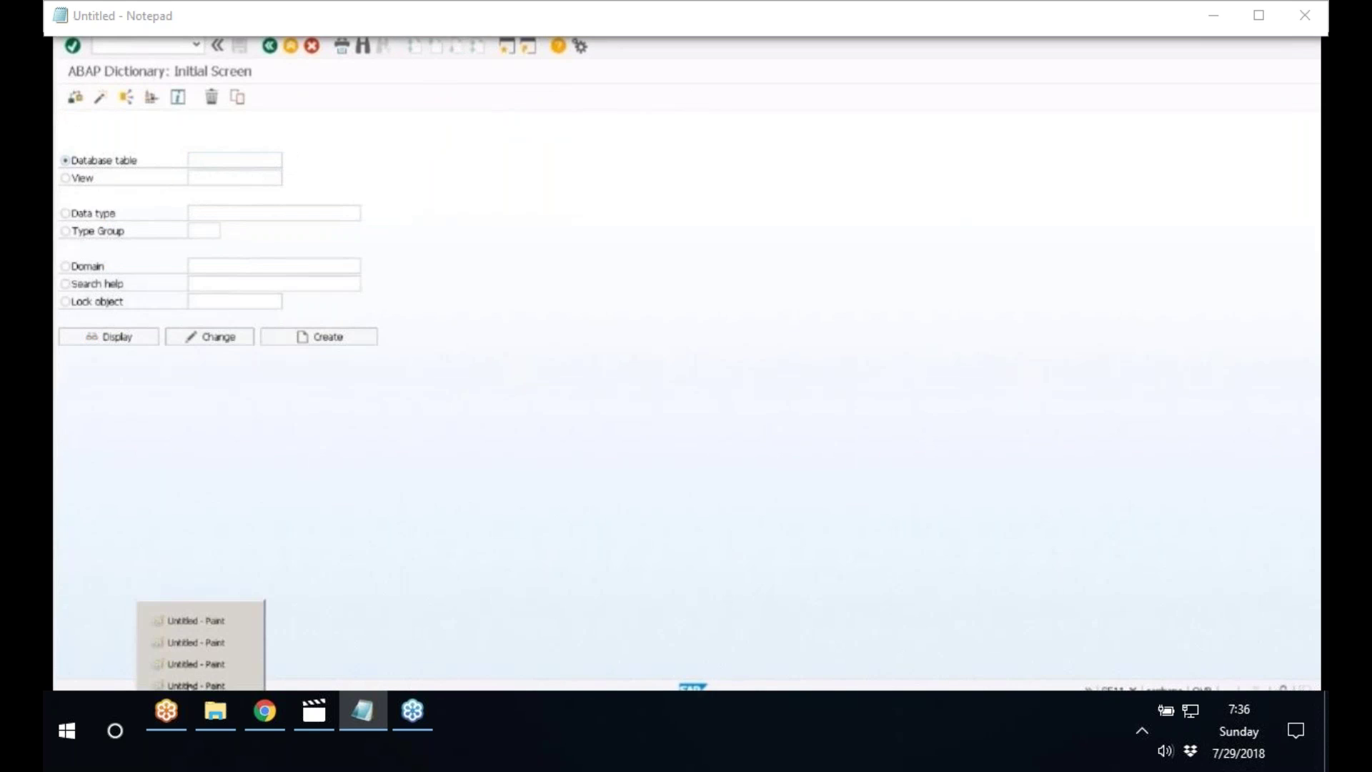
click(195, 620)
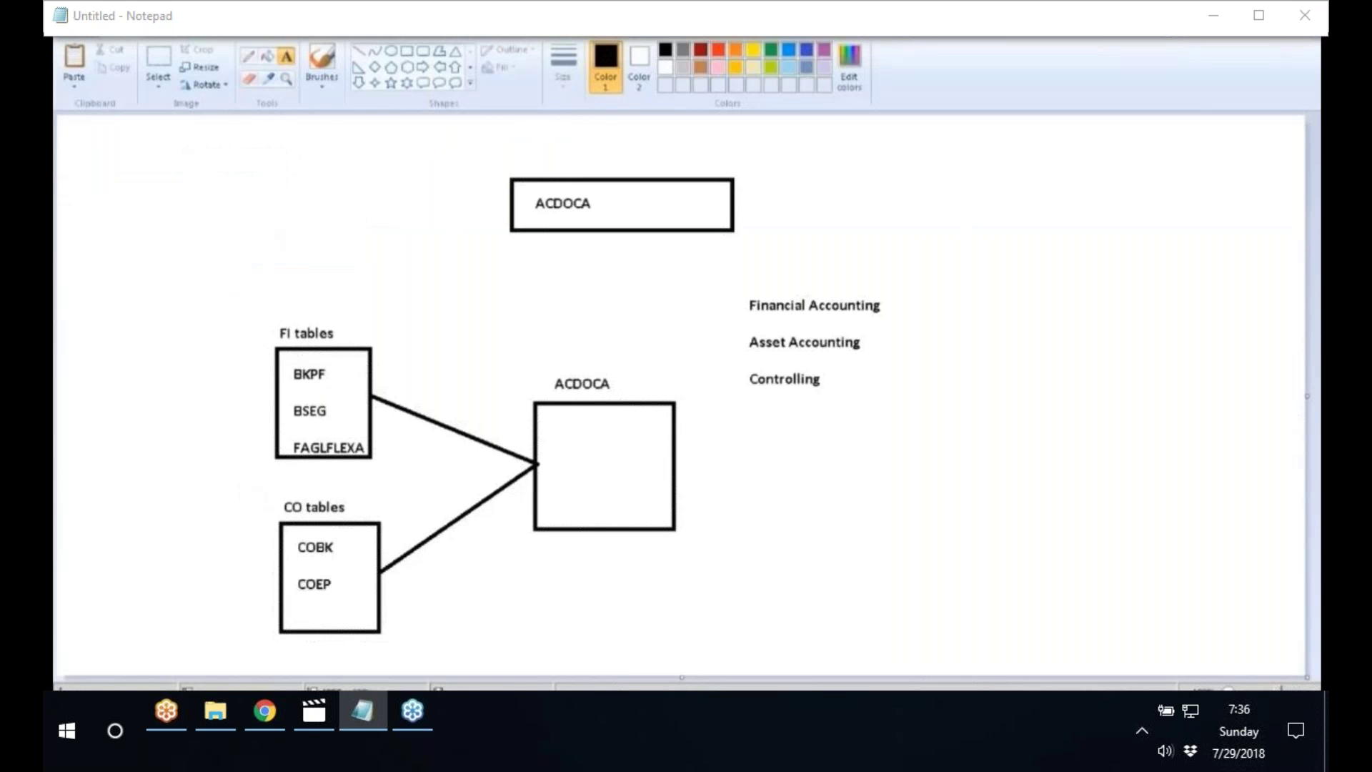
mouse_move(166, 711)
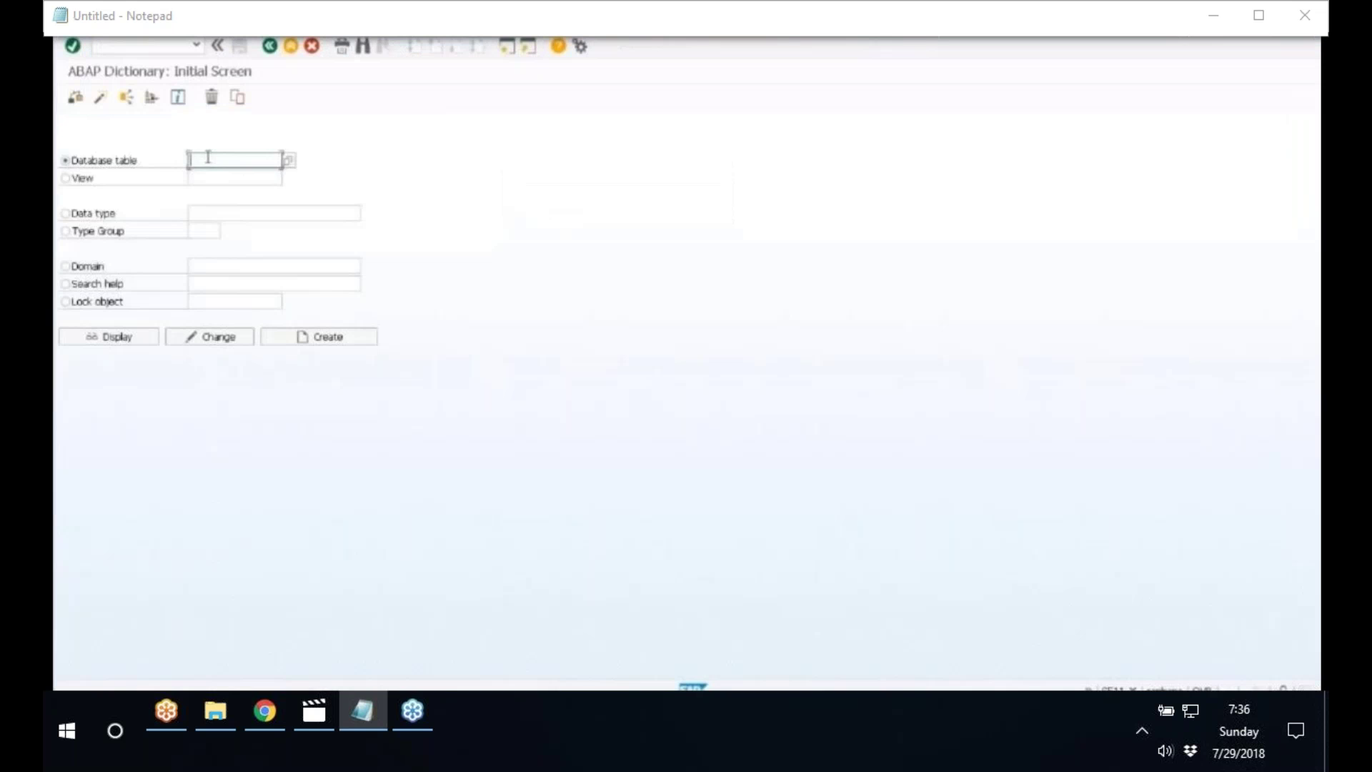
text(bk)
key(Down)
key(Return)
click(112, 337)
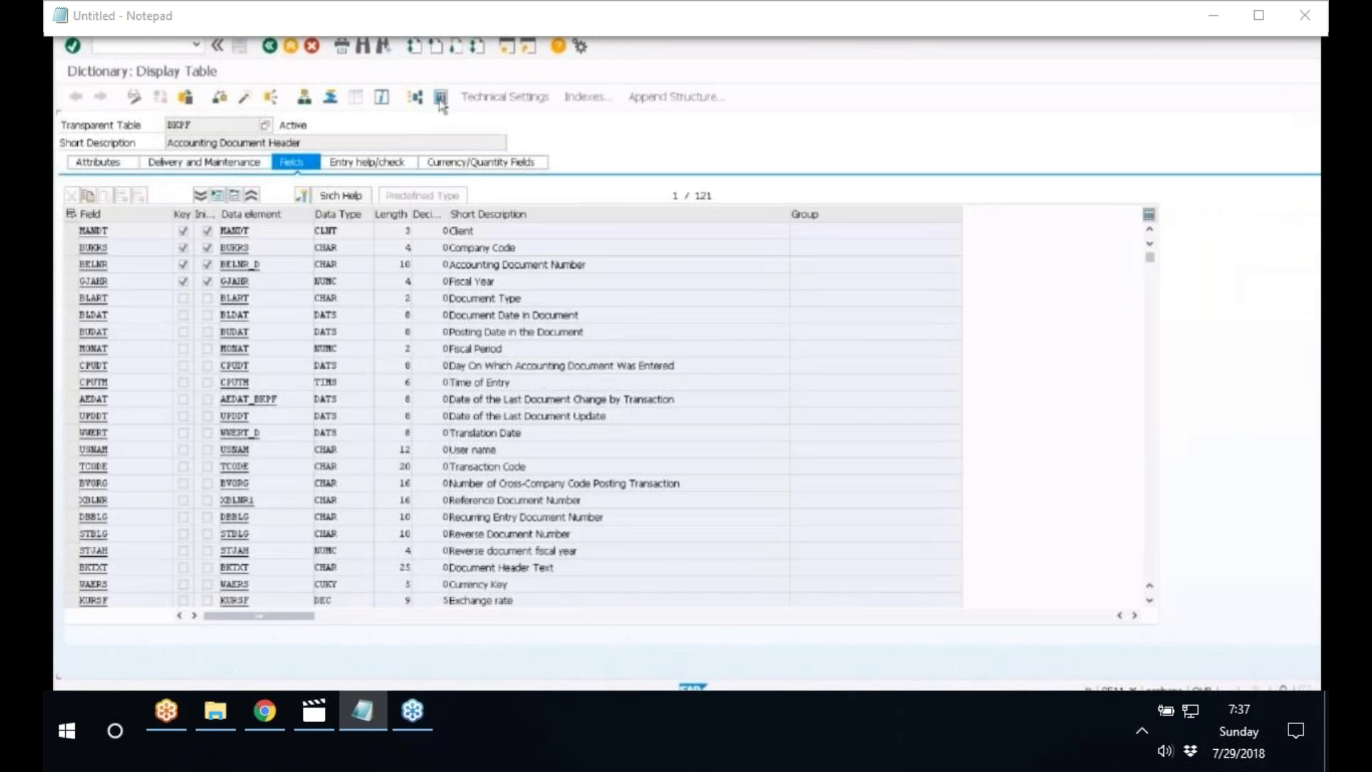
click(441, 97)
click(280, 161)
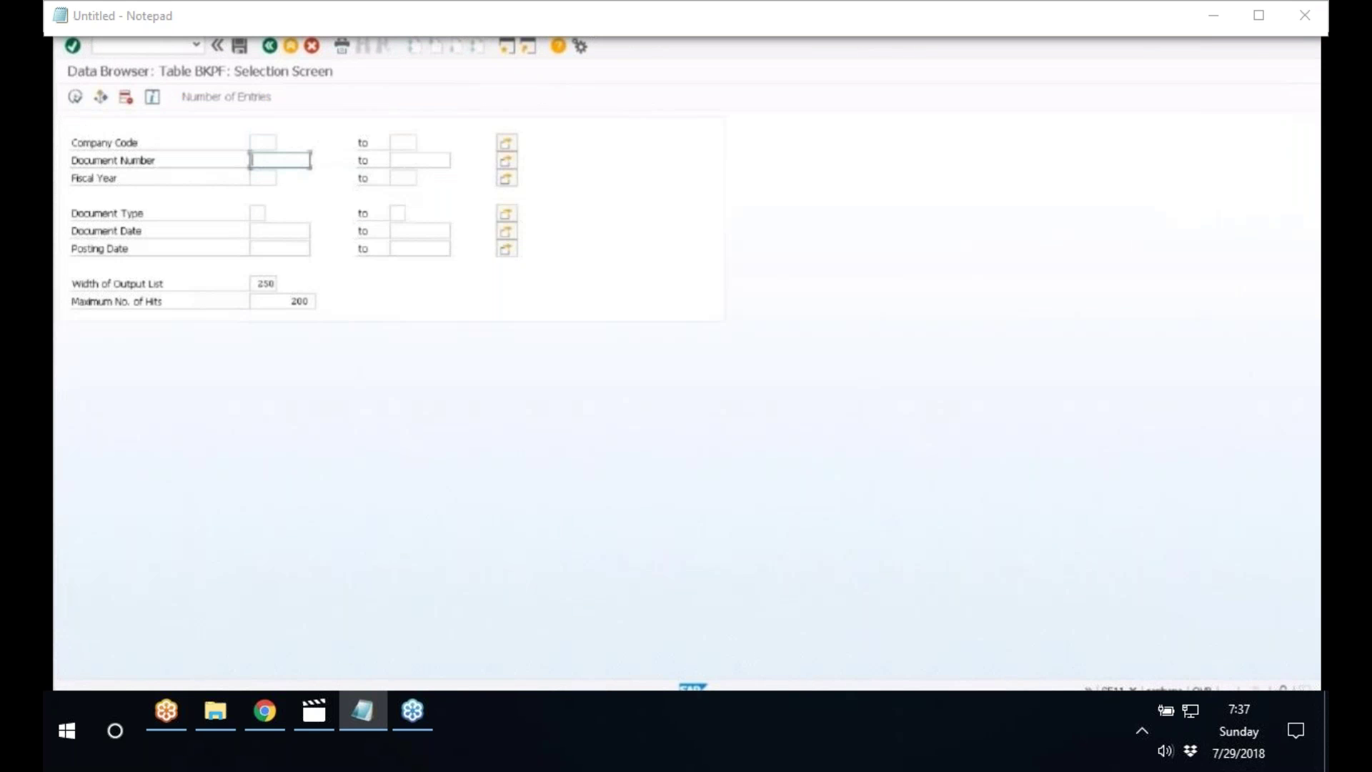
text(0)
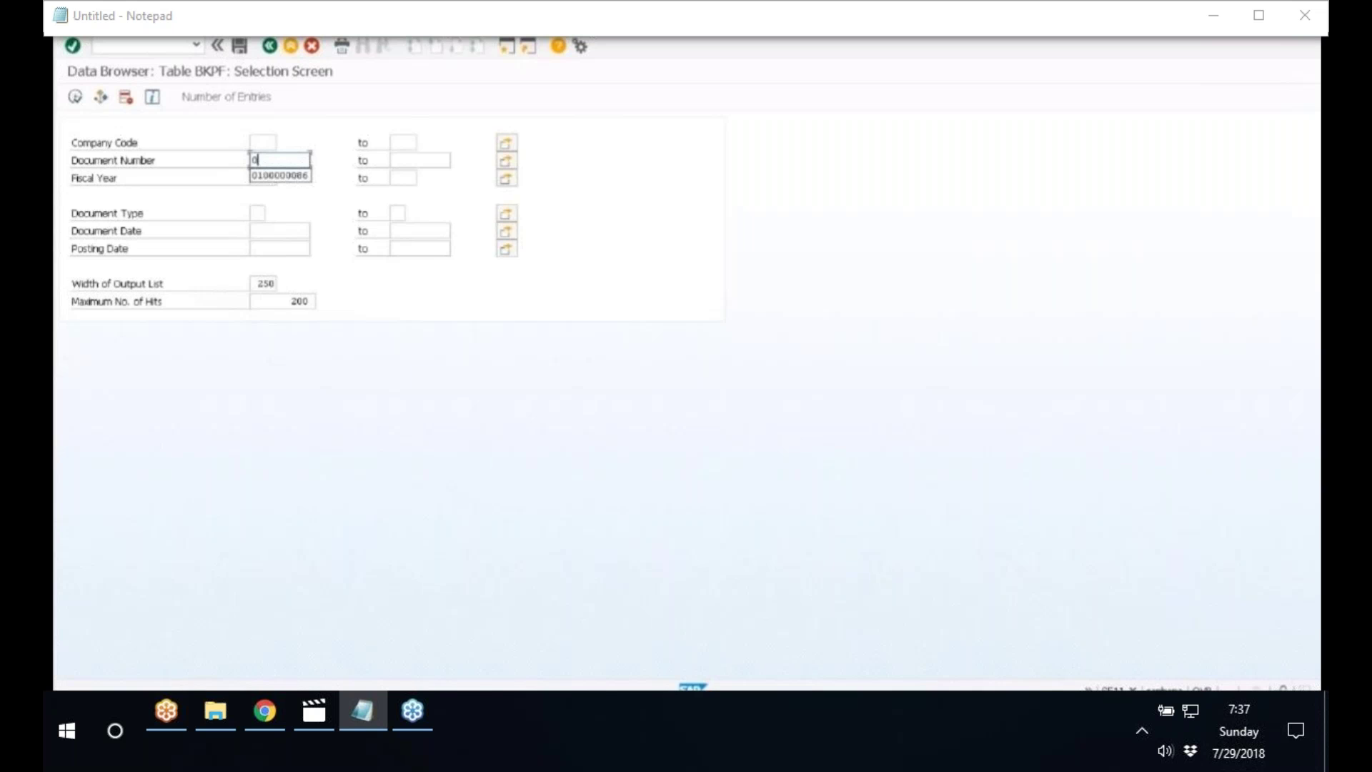
click(279, 175)
click(75, 97)
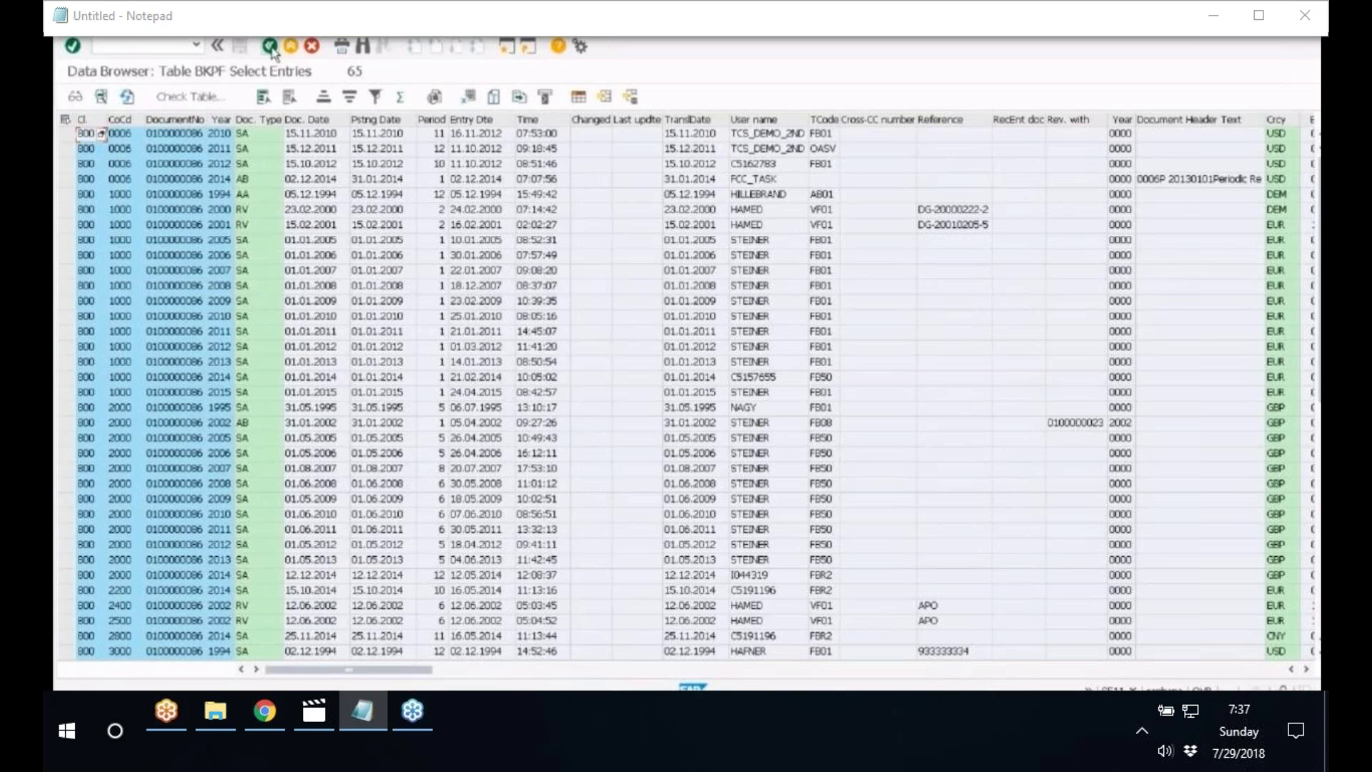
- Return to the ABAP Dictionary initial screen and display the database table FAGLFLEXA
click(270, 47)
text(B)
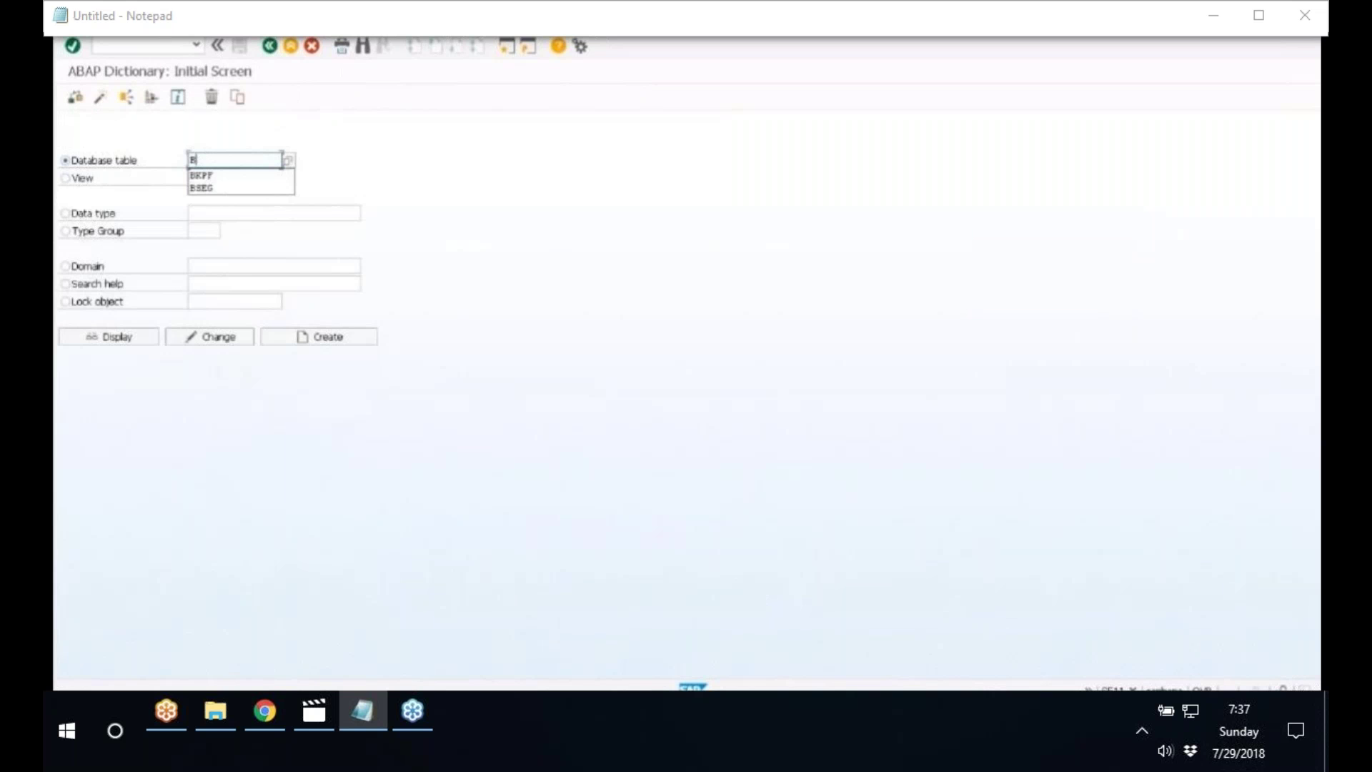
key(BackSpace)
text(c)
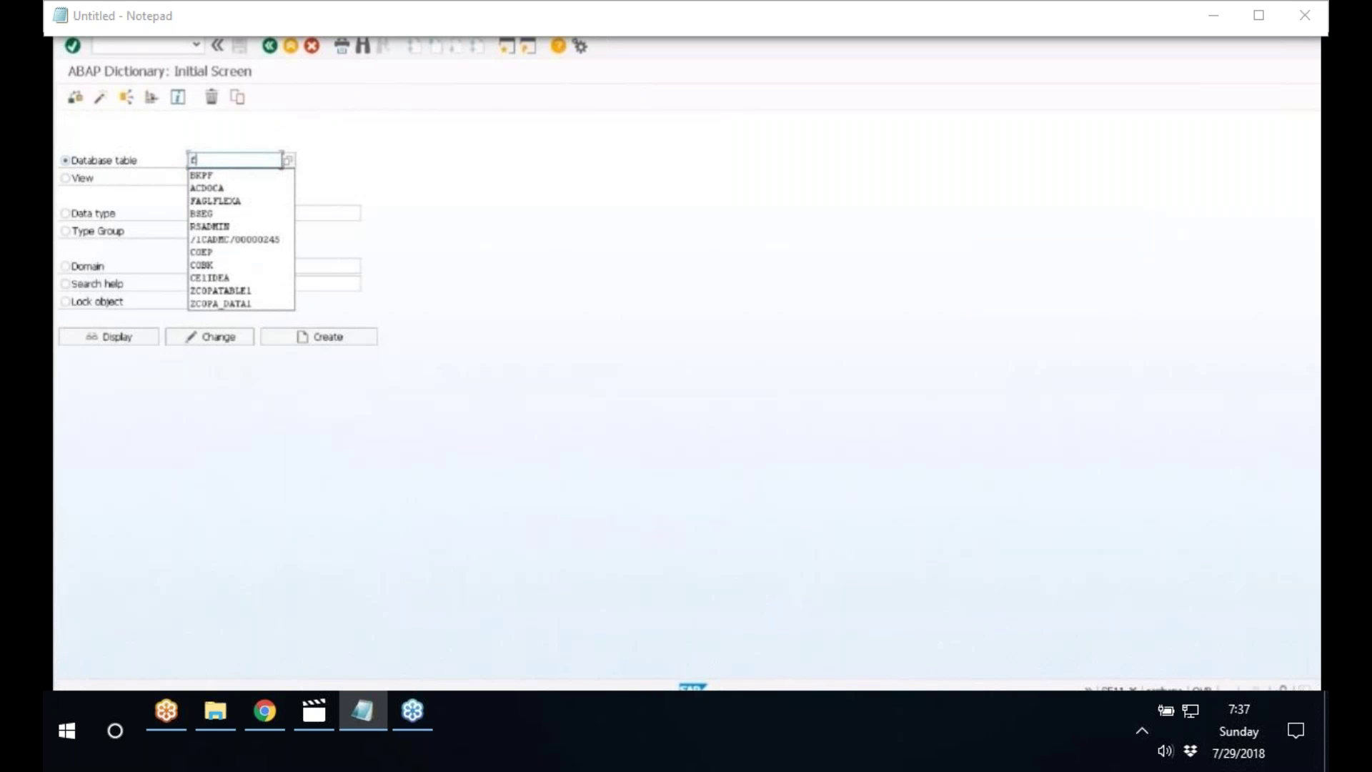
text(a)
key(Down)
key(Return)
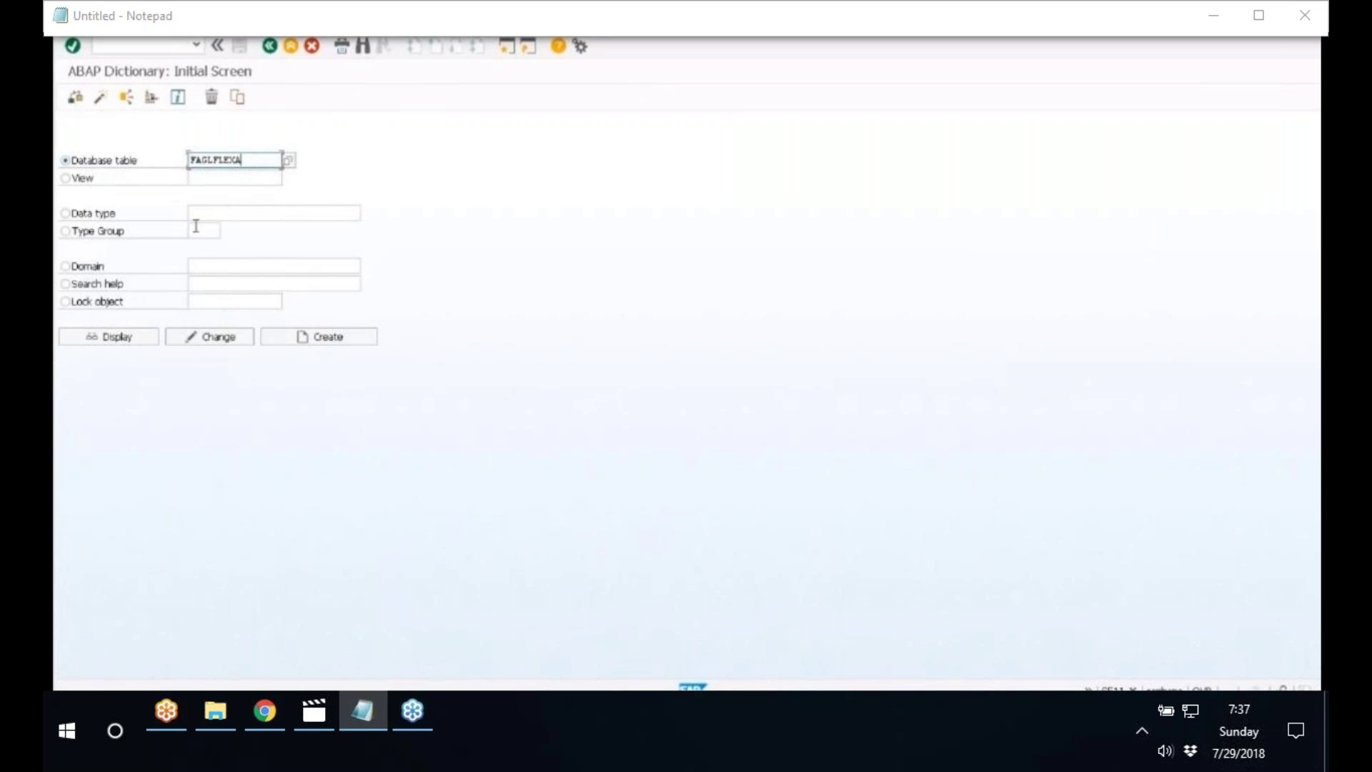
click(119, 338)
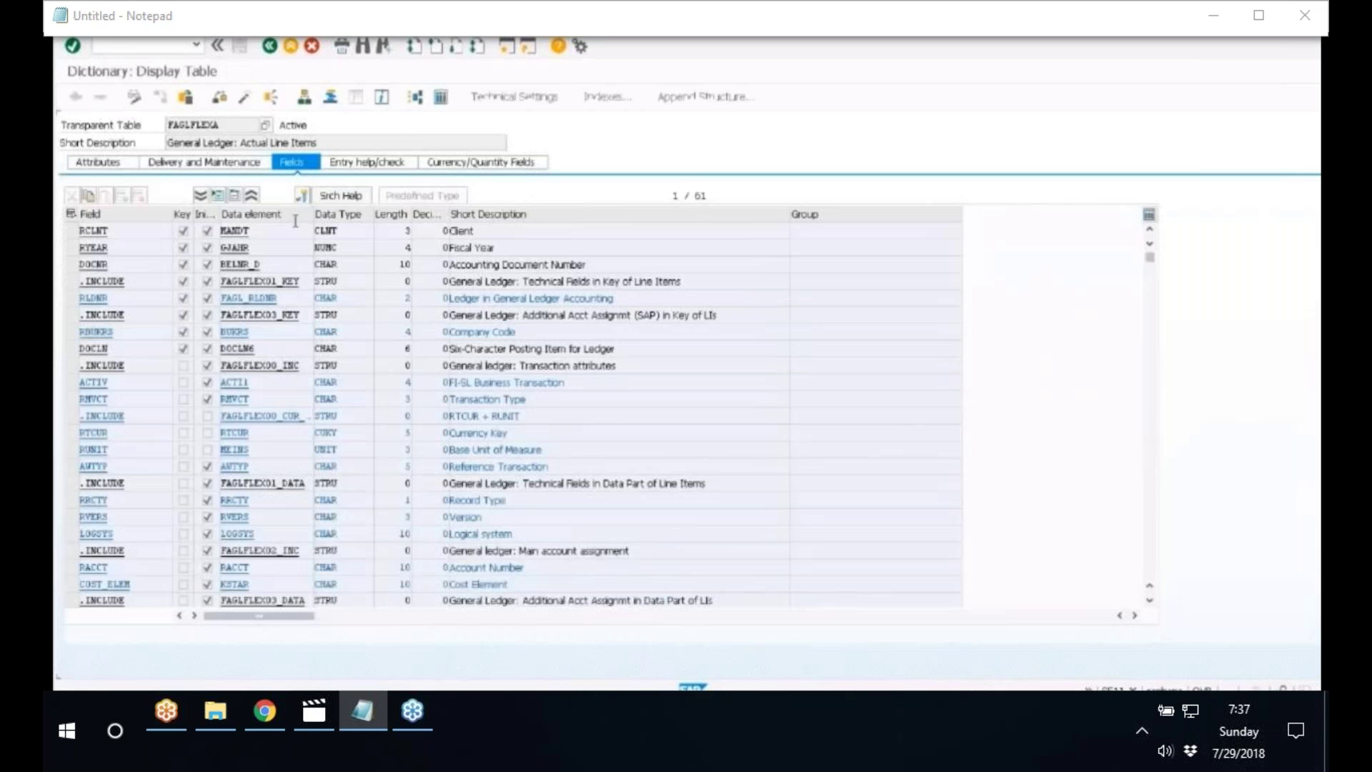
click(441, 98)
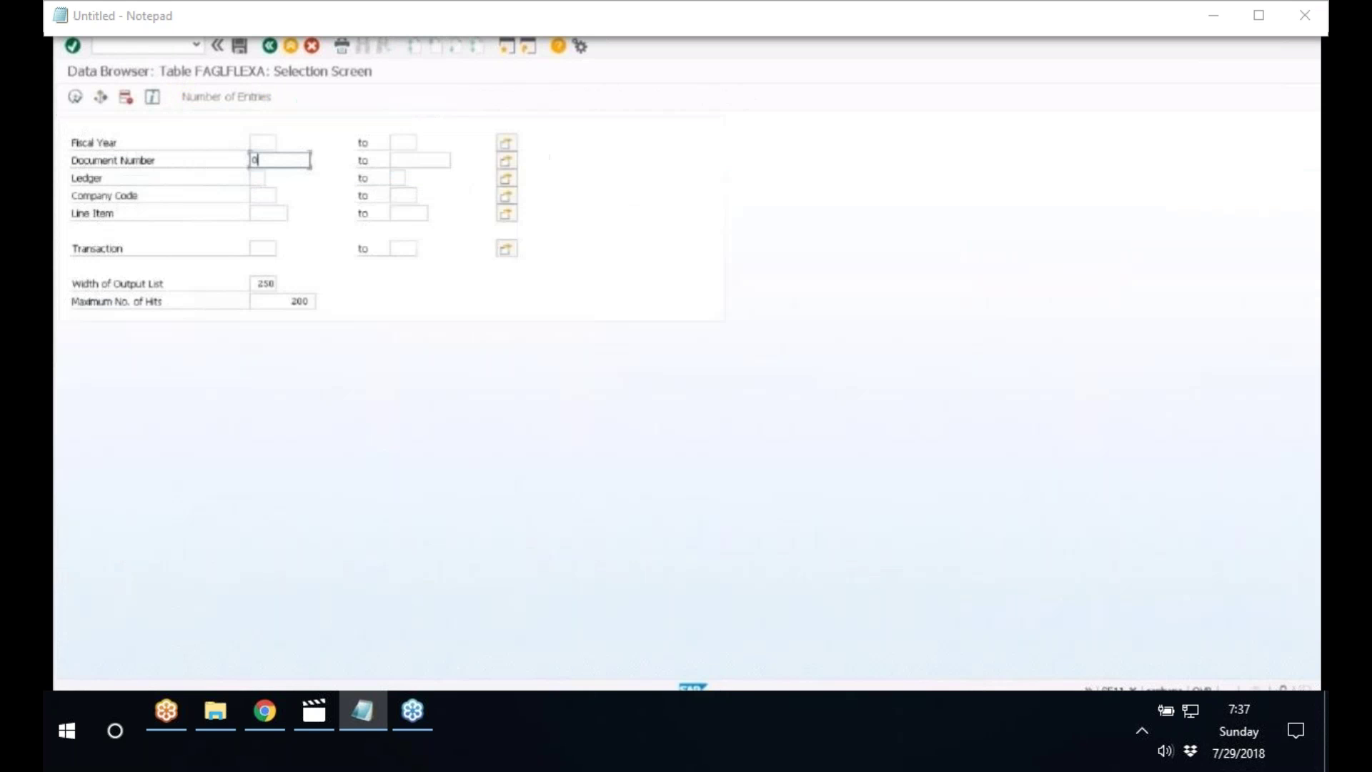
text(0)
click(278, 175)
click(75, 98)
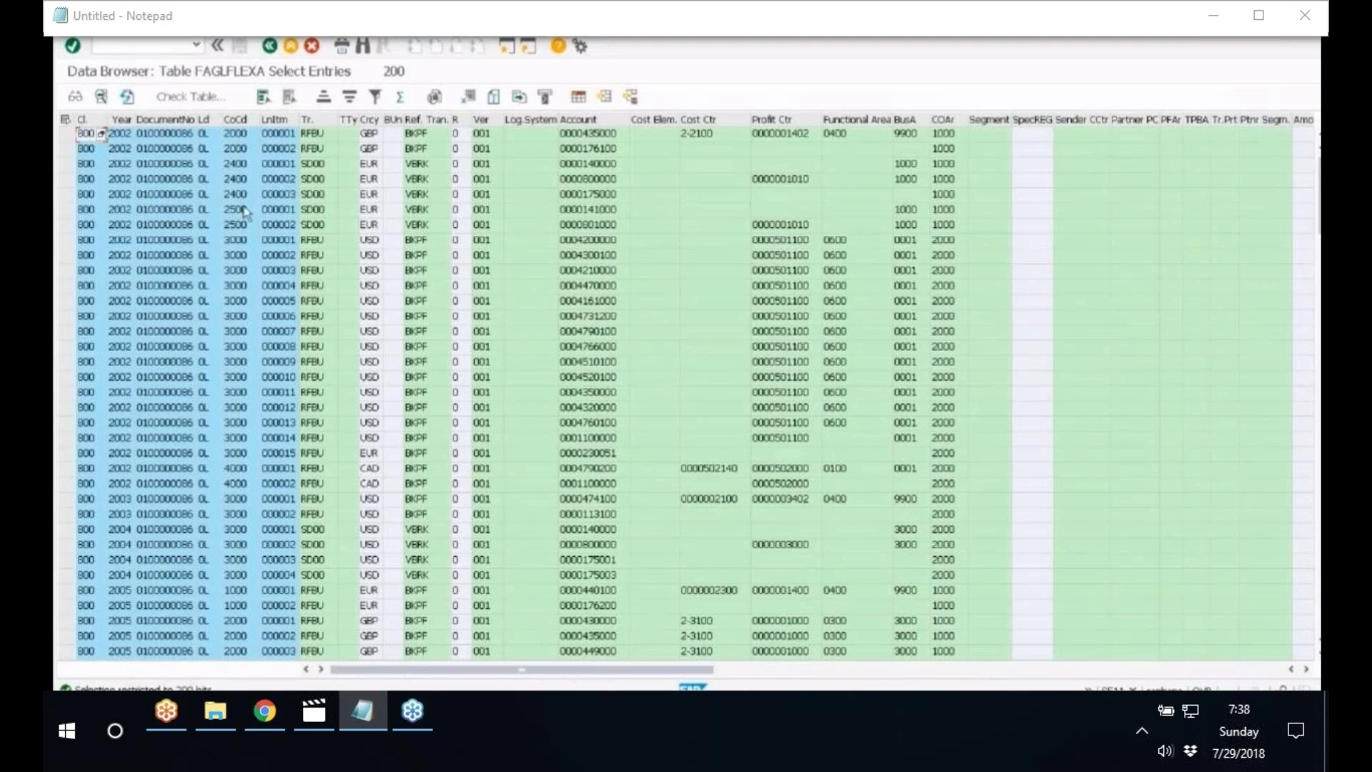
- Return to the ABAP Dictionary initial screen and try to display the database table ACDOCA in the ECC system
click(270, 47)
click(270, 46)
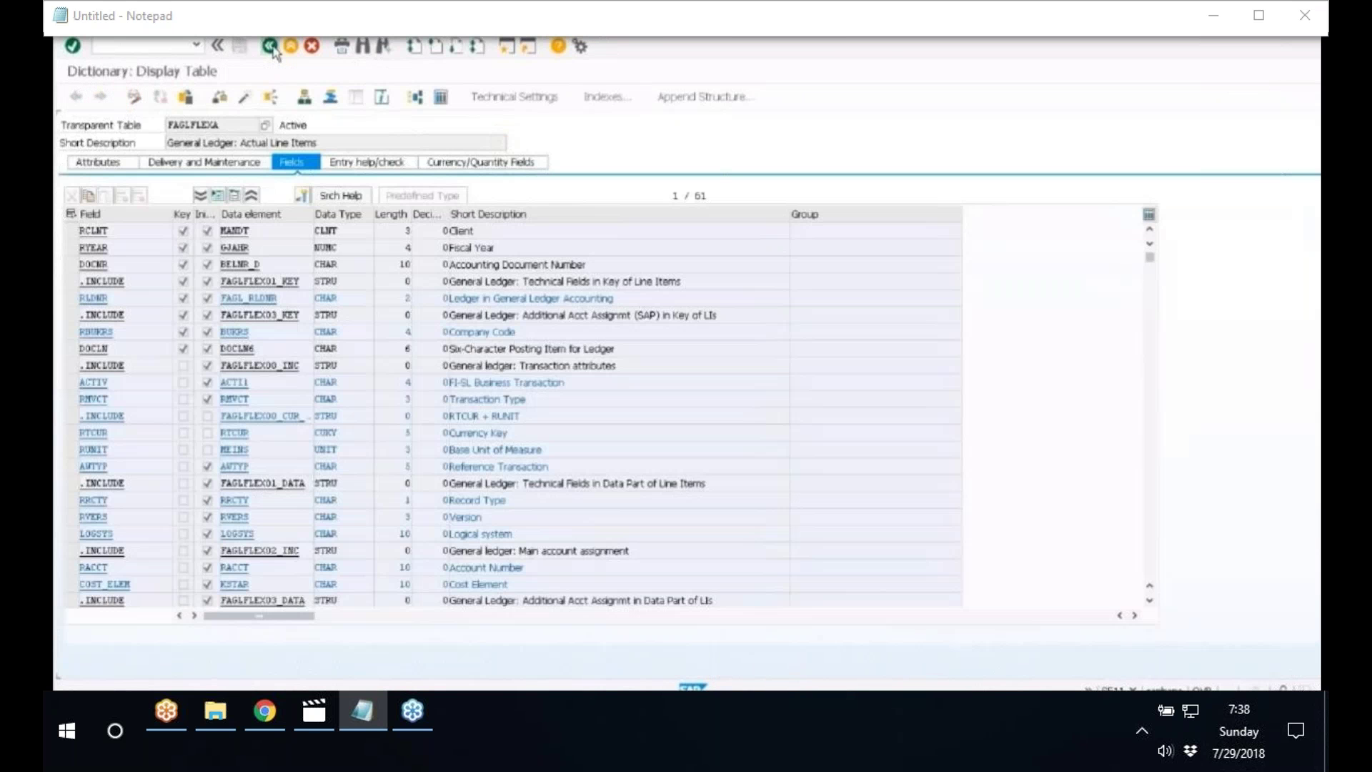
click(270, 46)
text(ac)
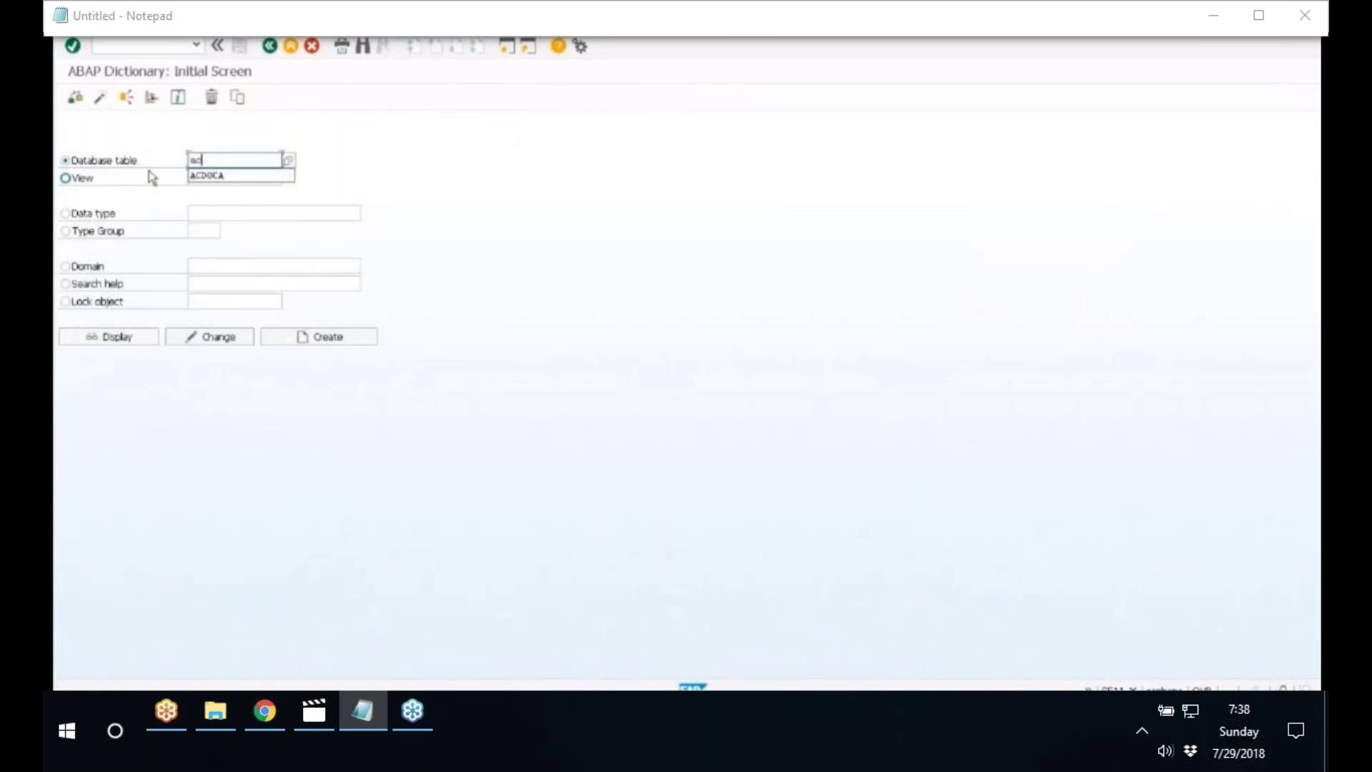
click(214, 176)
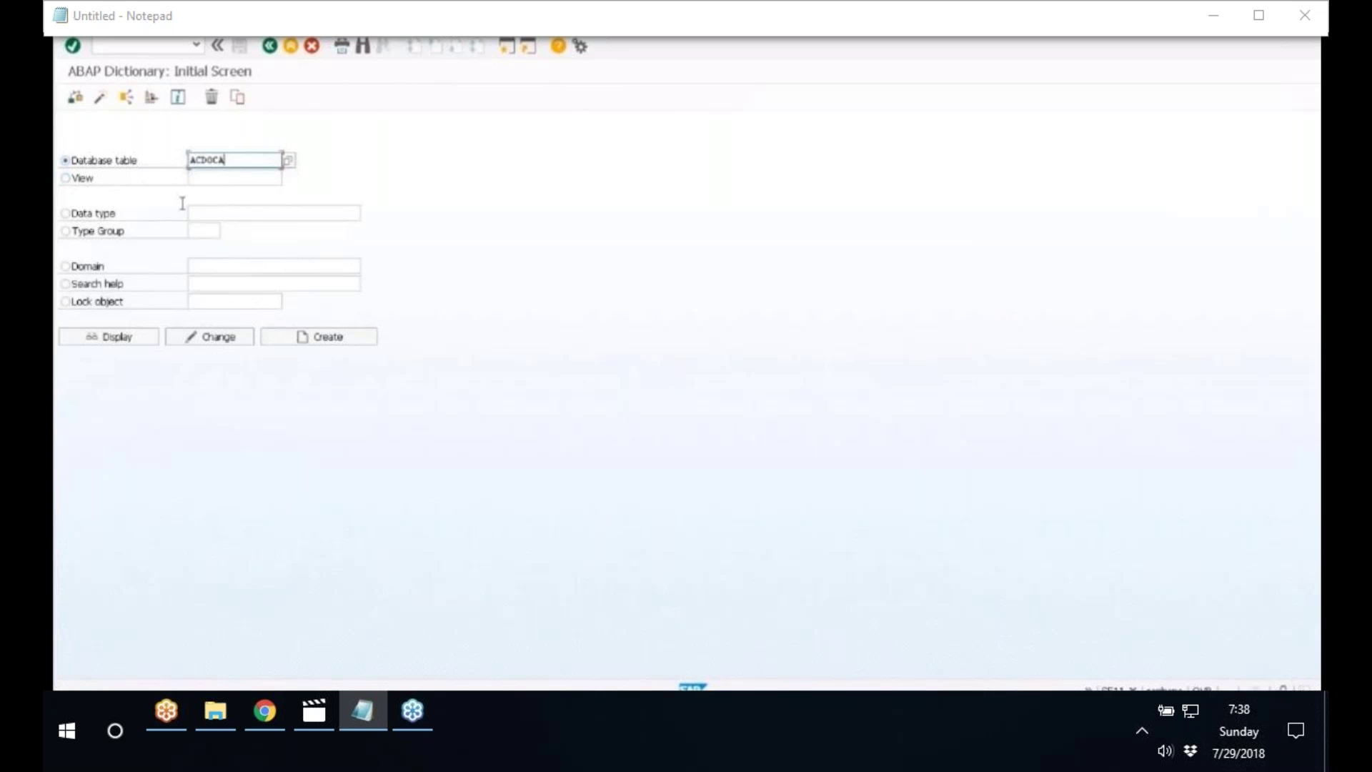
click(112, 341)
- Switch to SAP Logon and open the S4HANA system
key(super)
key(Escape)
click(167, 710)
click(213, 664)
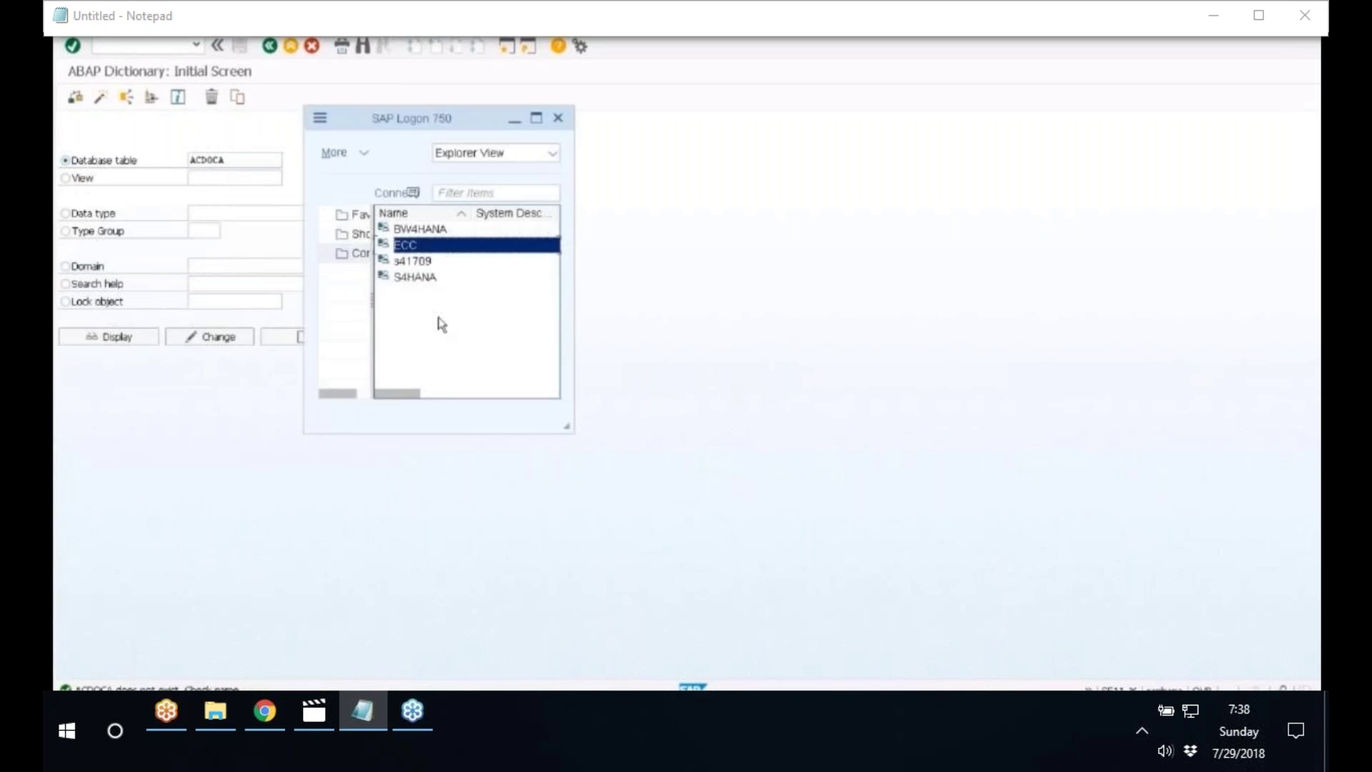
click(431, 276)
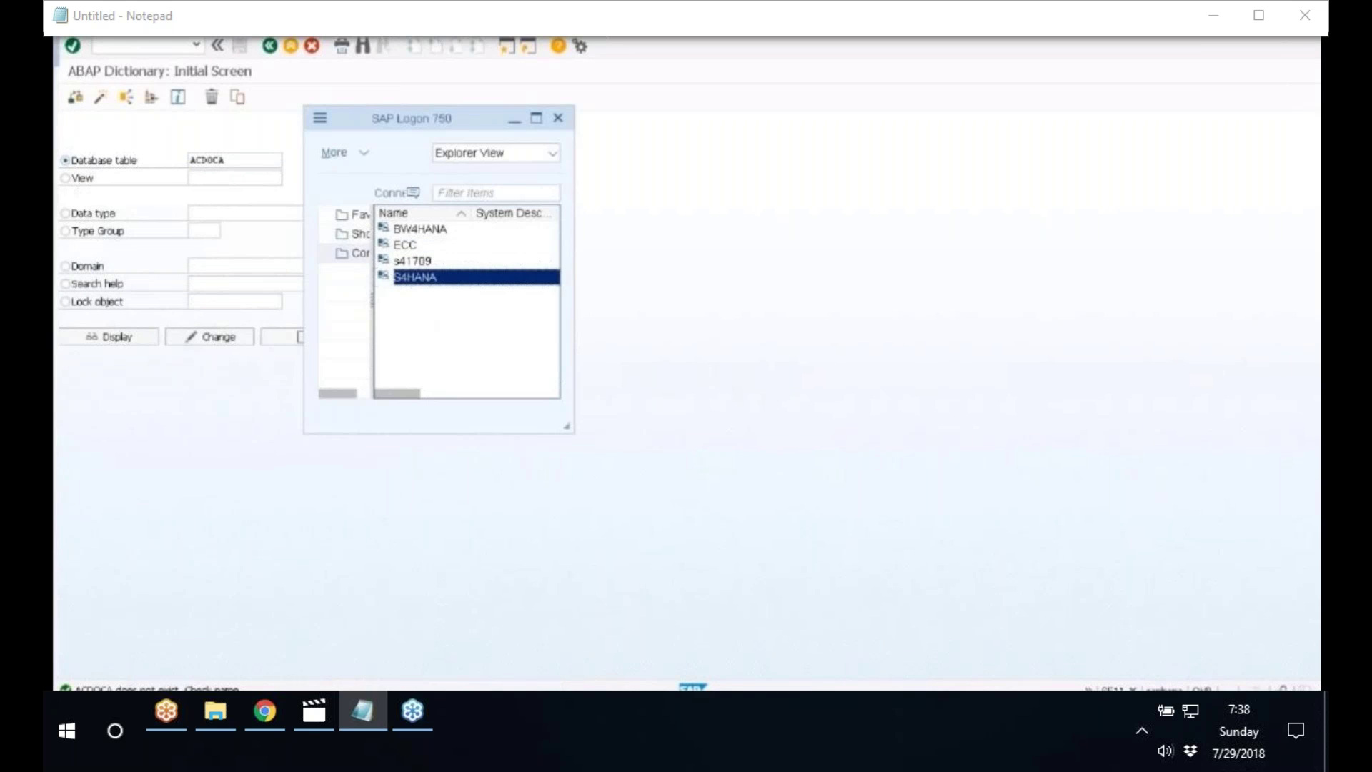
key(Return)
- Log on with the user name and password, continuing without ending any other logons in the system
text(BESYT)
key(BackSpace)
key(BackSpace)
text(T)
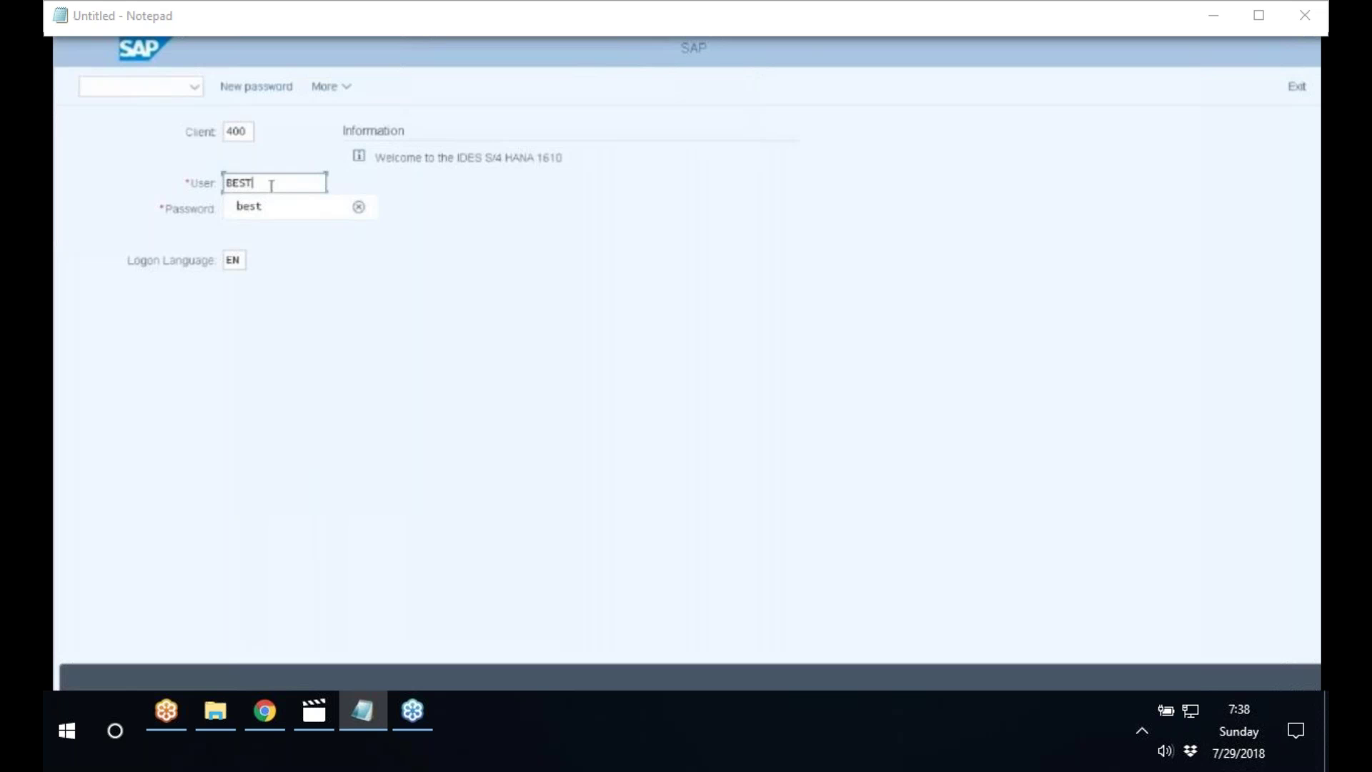
key(Tab)
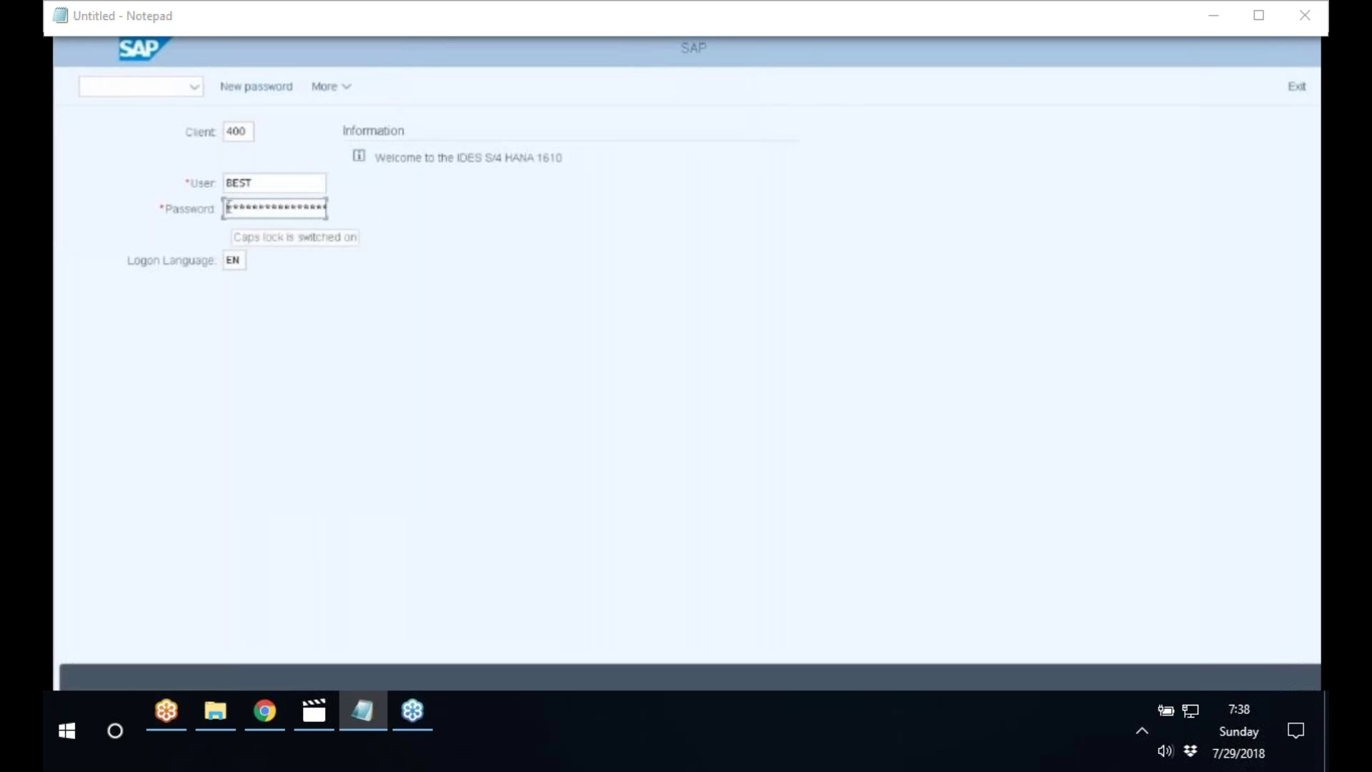
text(****)
key(Return)
click(198, 325)
click(714, 685)
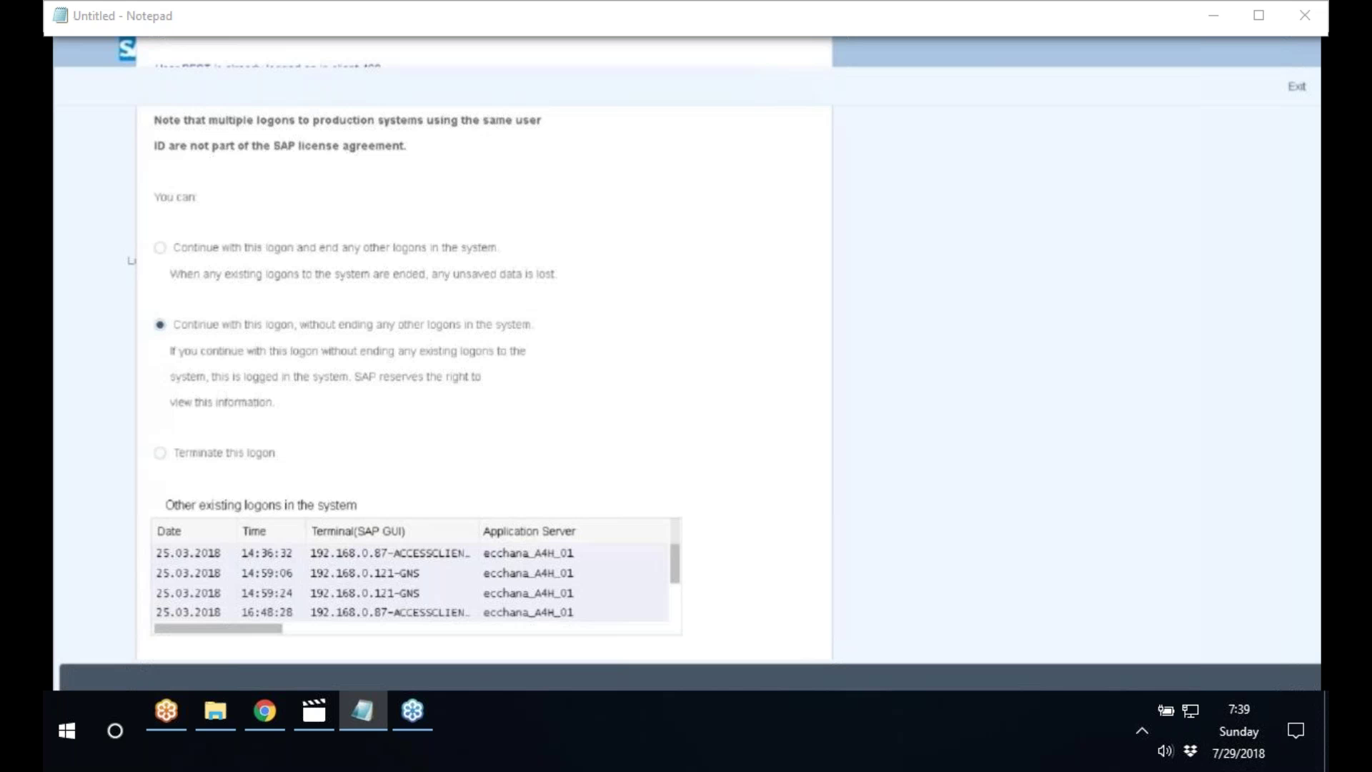
- Display table ACDOCA with transaction SE11 and list its entries without any selection criteria
text(se11)
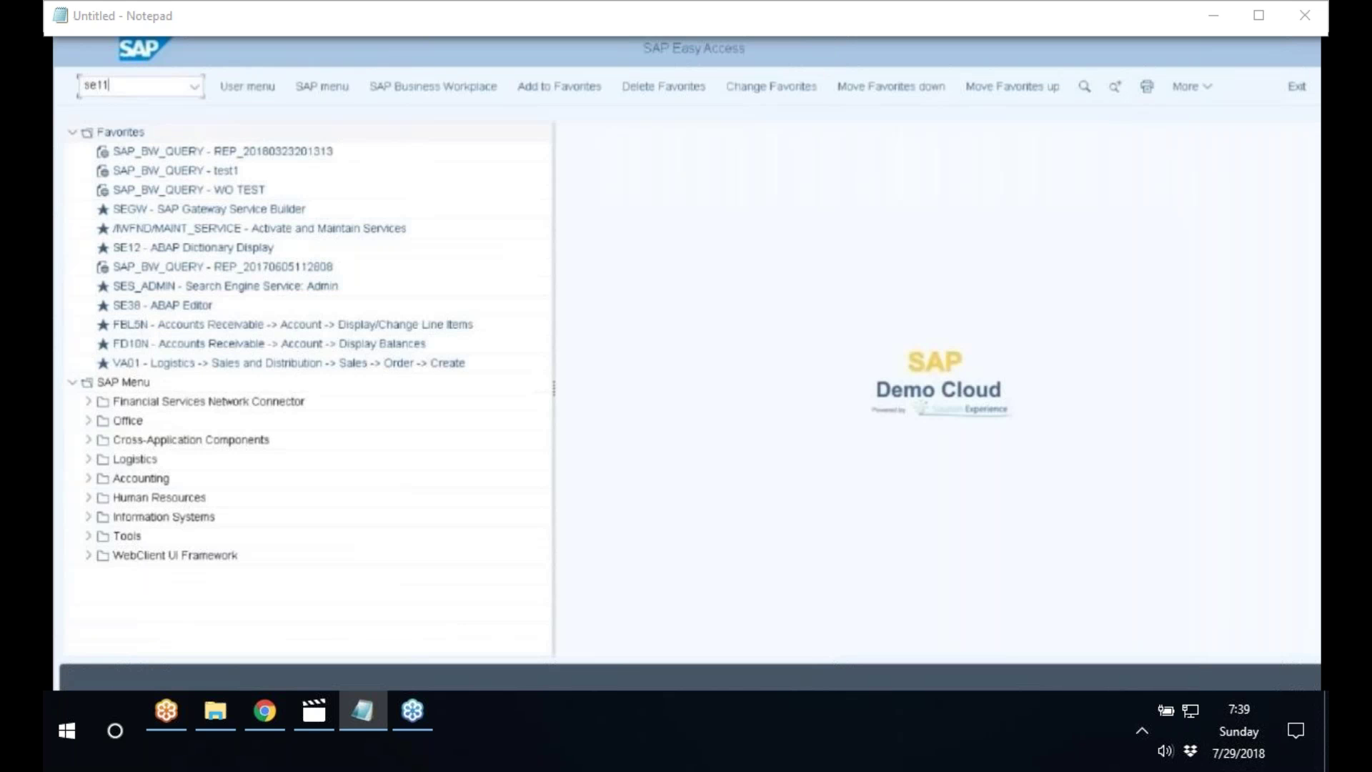
key(Return)
text(a)
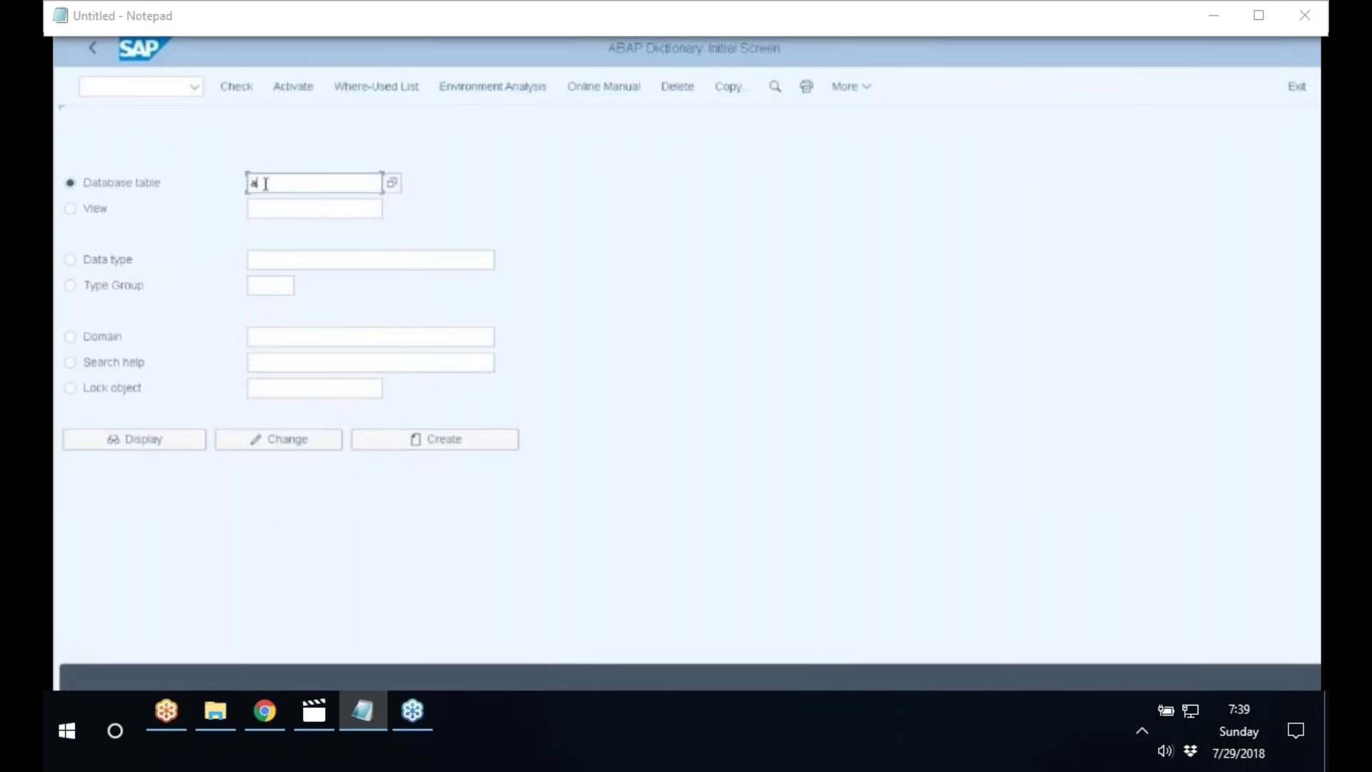
click(280, 207)
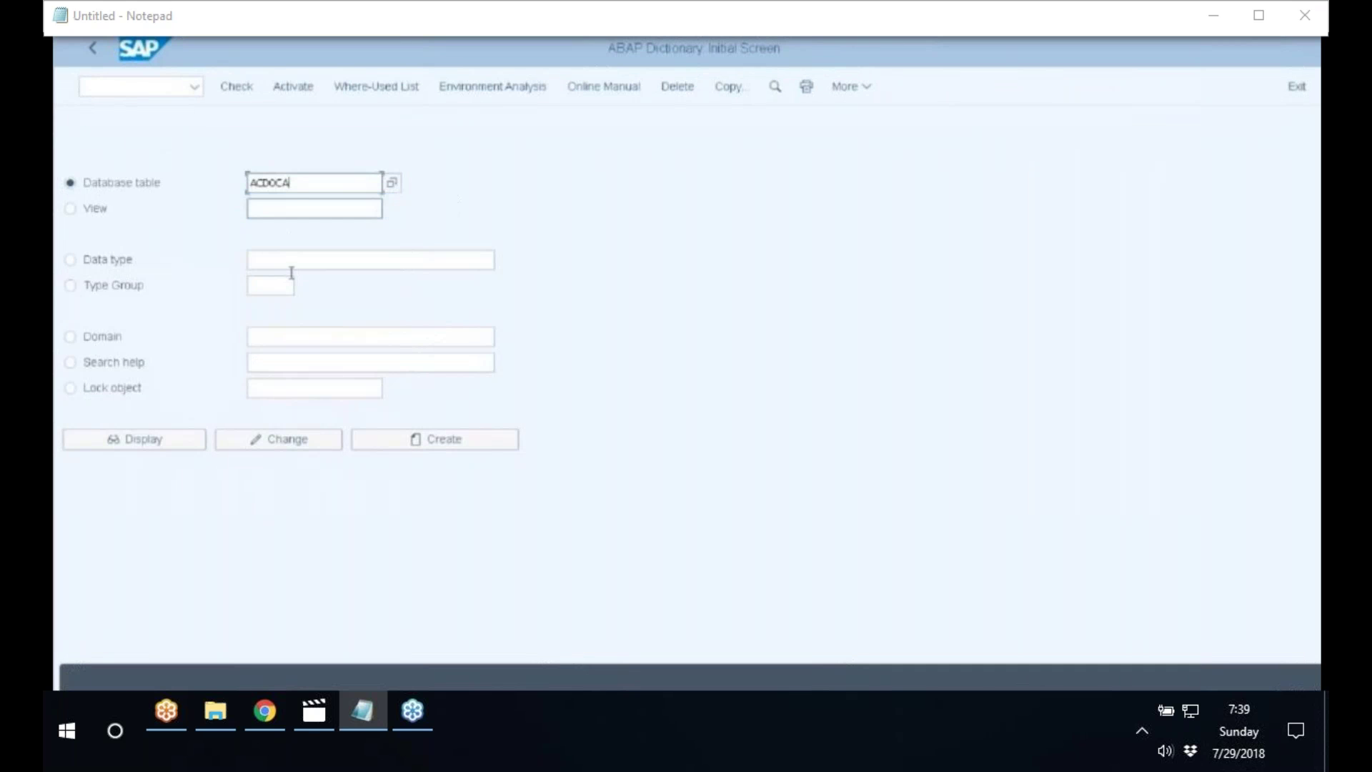
click(134, 442)
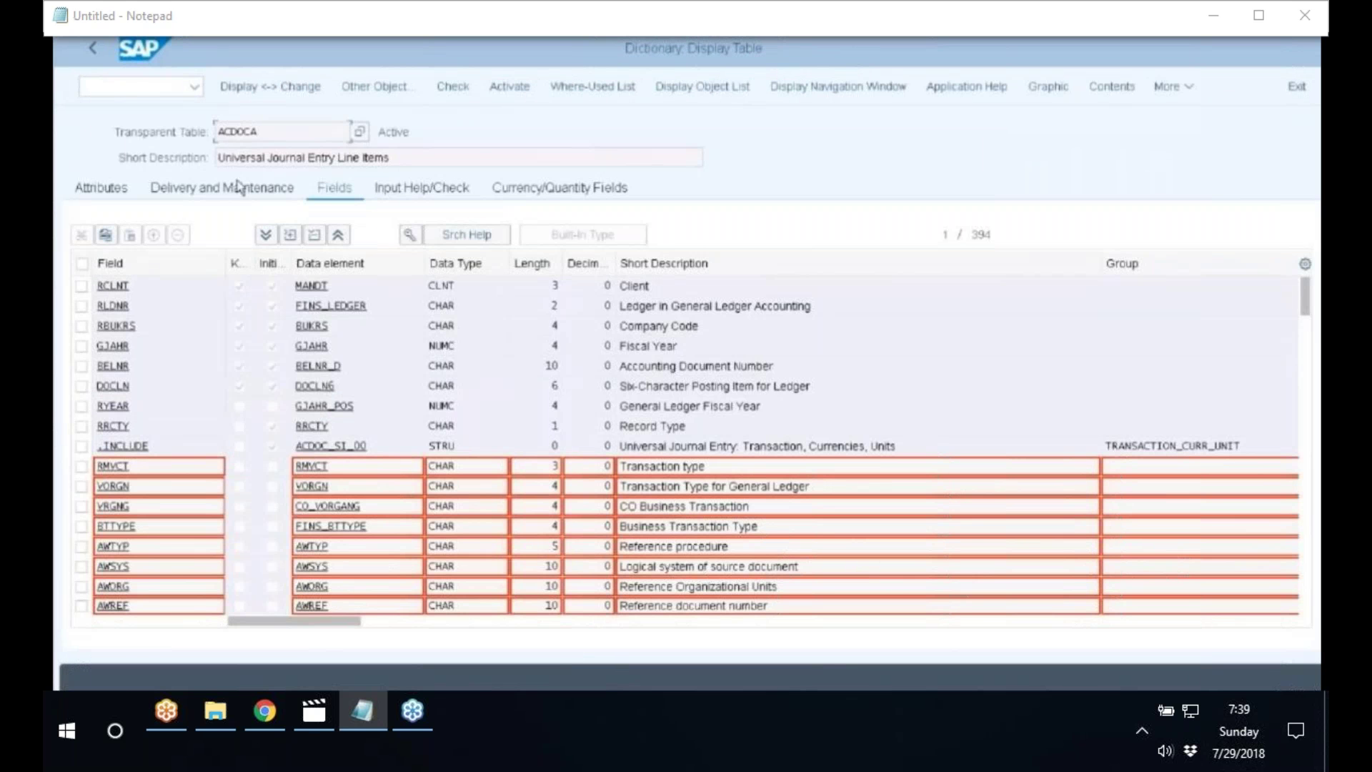
key(ctrl+shift+F10)
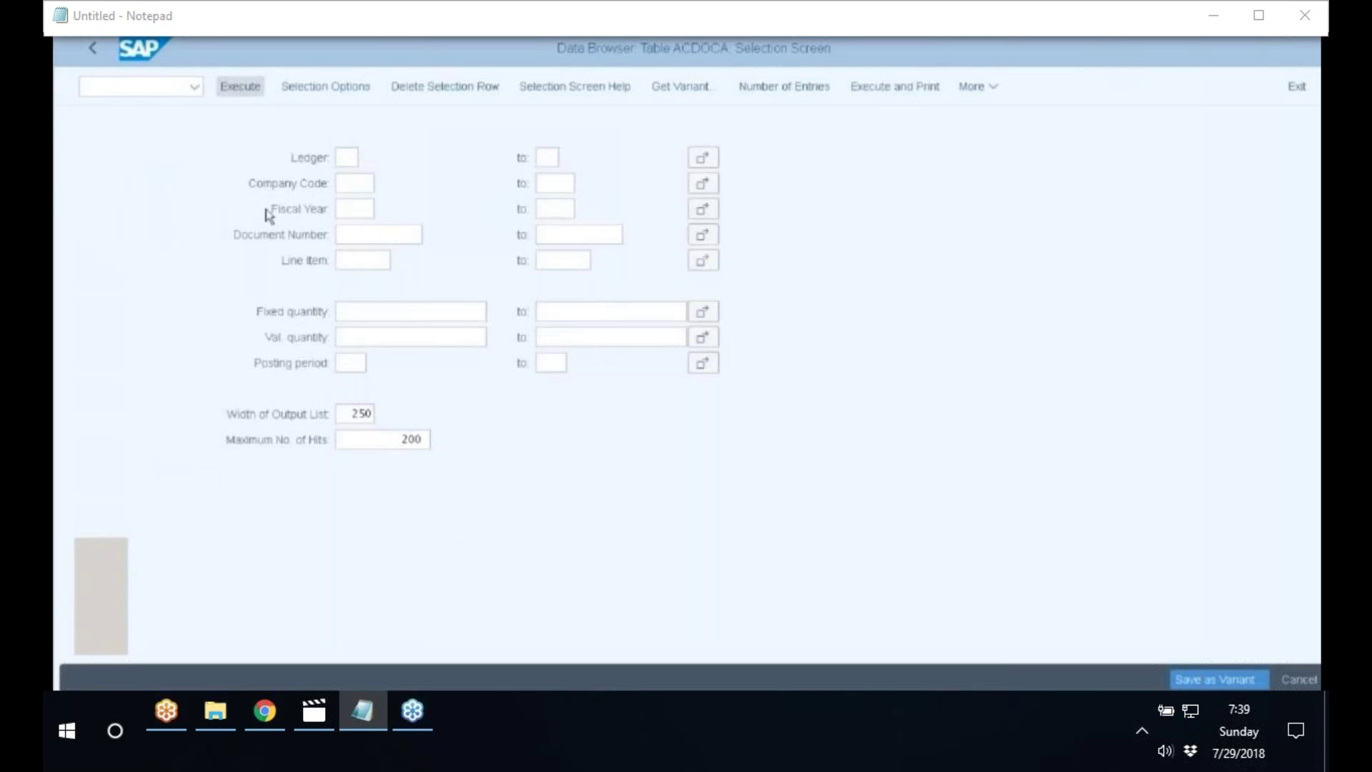
key(F8)
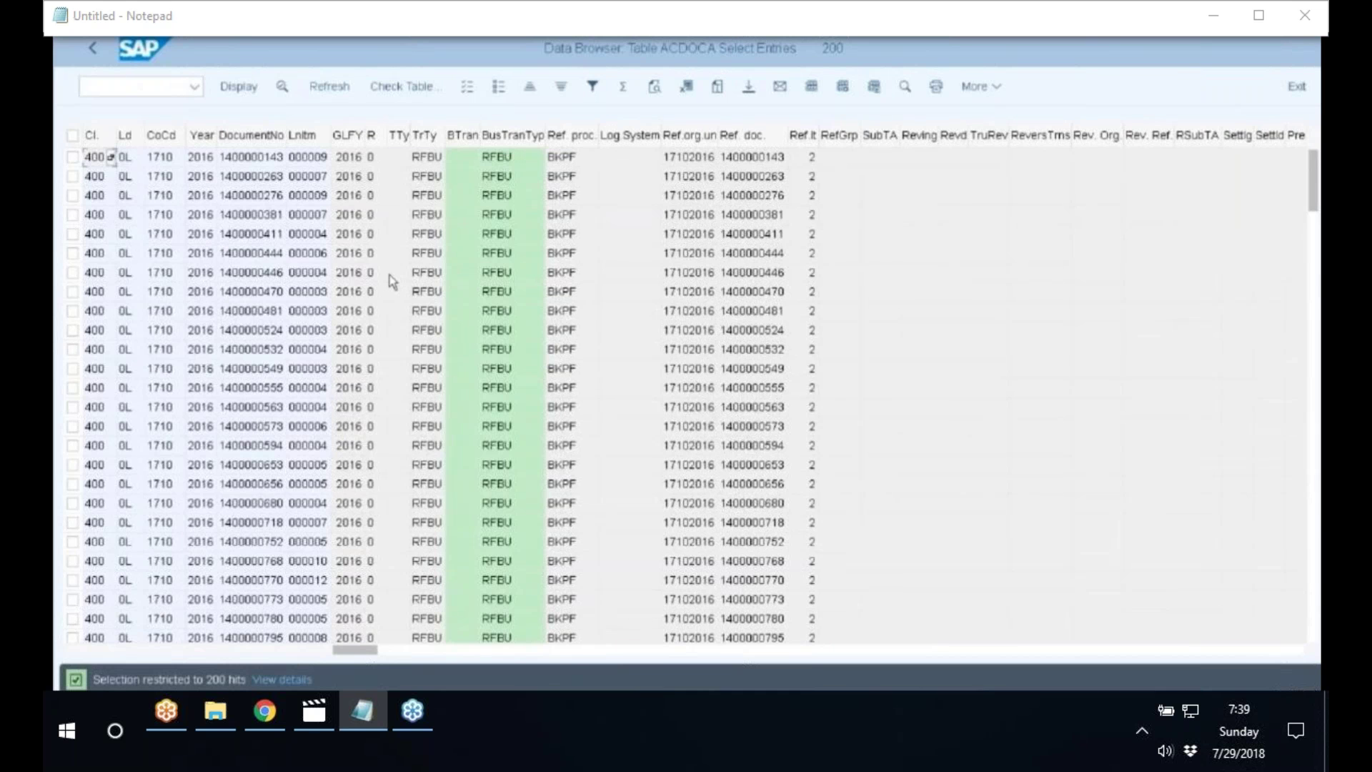
- Launch SAP HANA Studio with the proposed hdbstudio workspace
key(super)
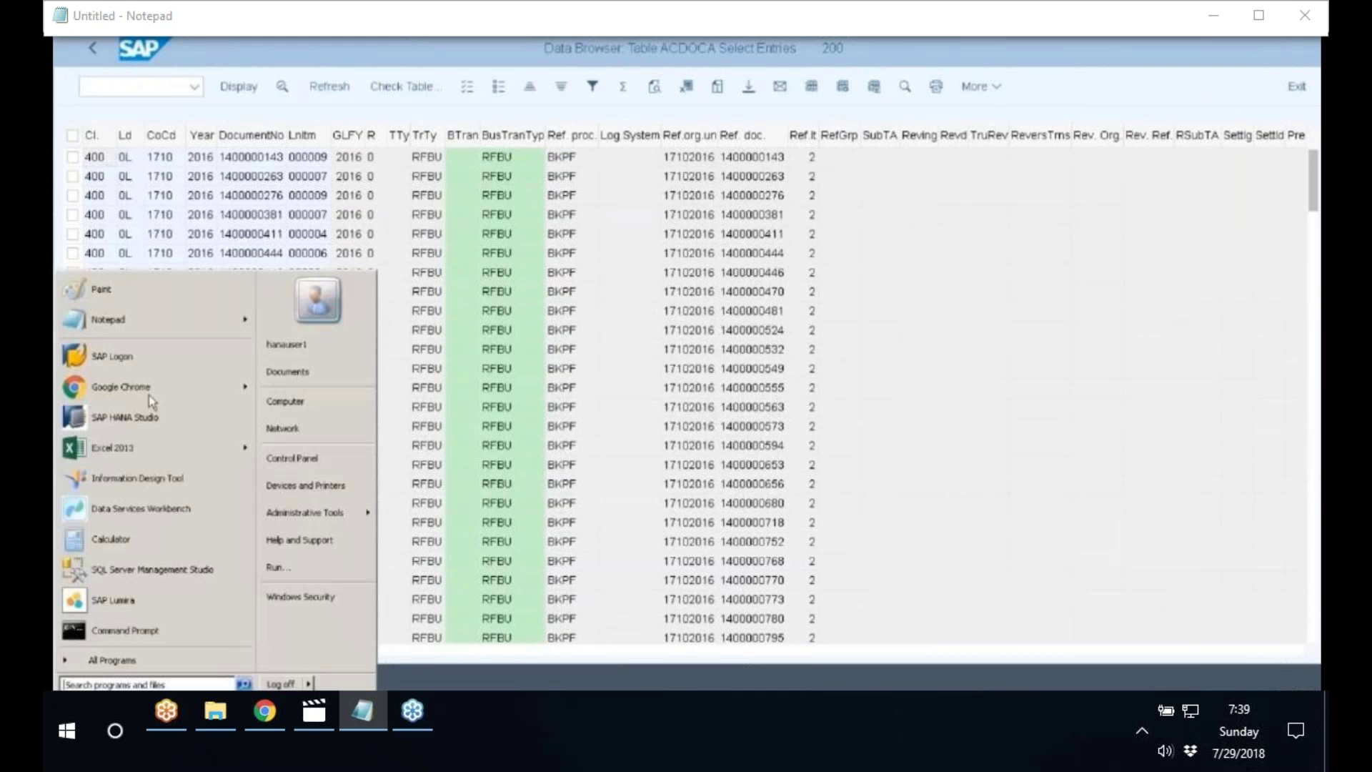
drag(152, 400, 155, 362)
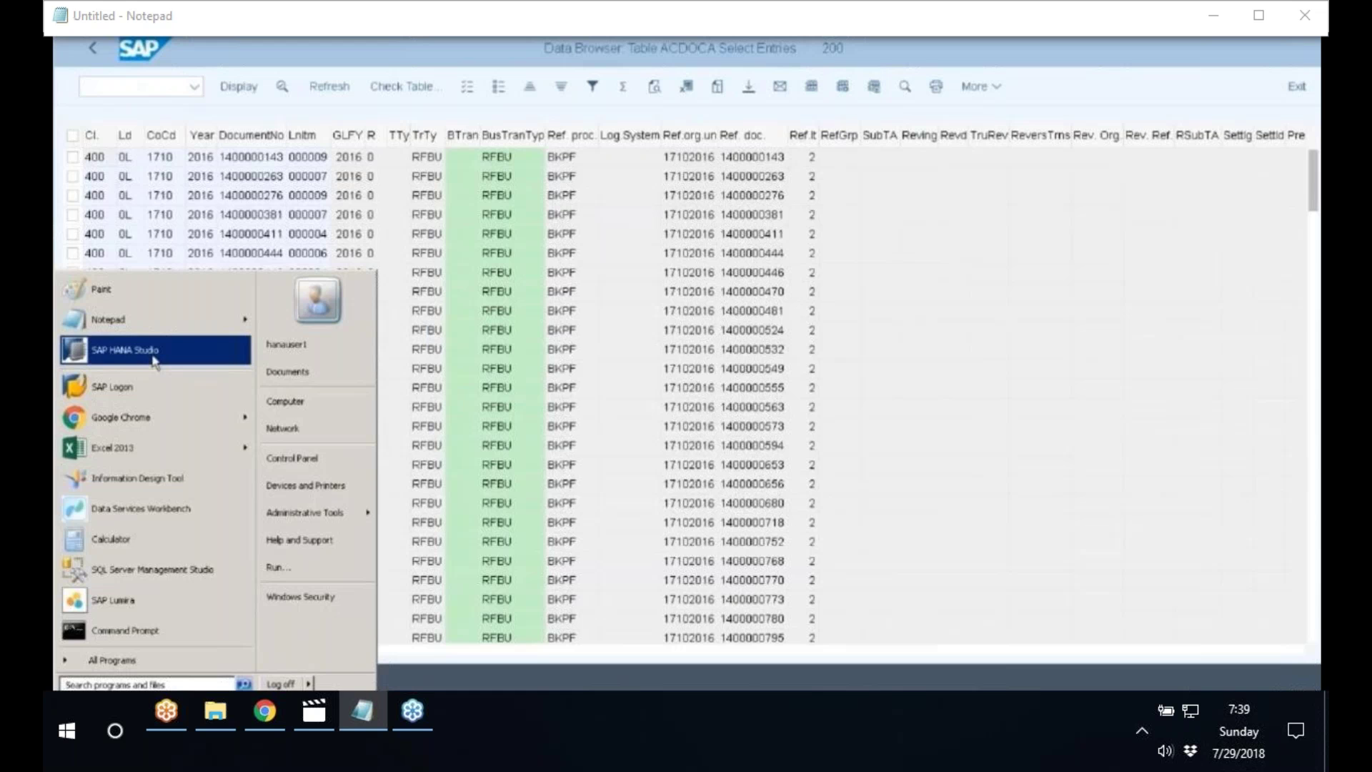
click(155, 357)
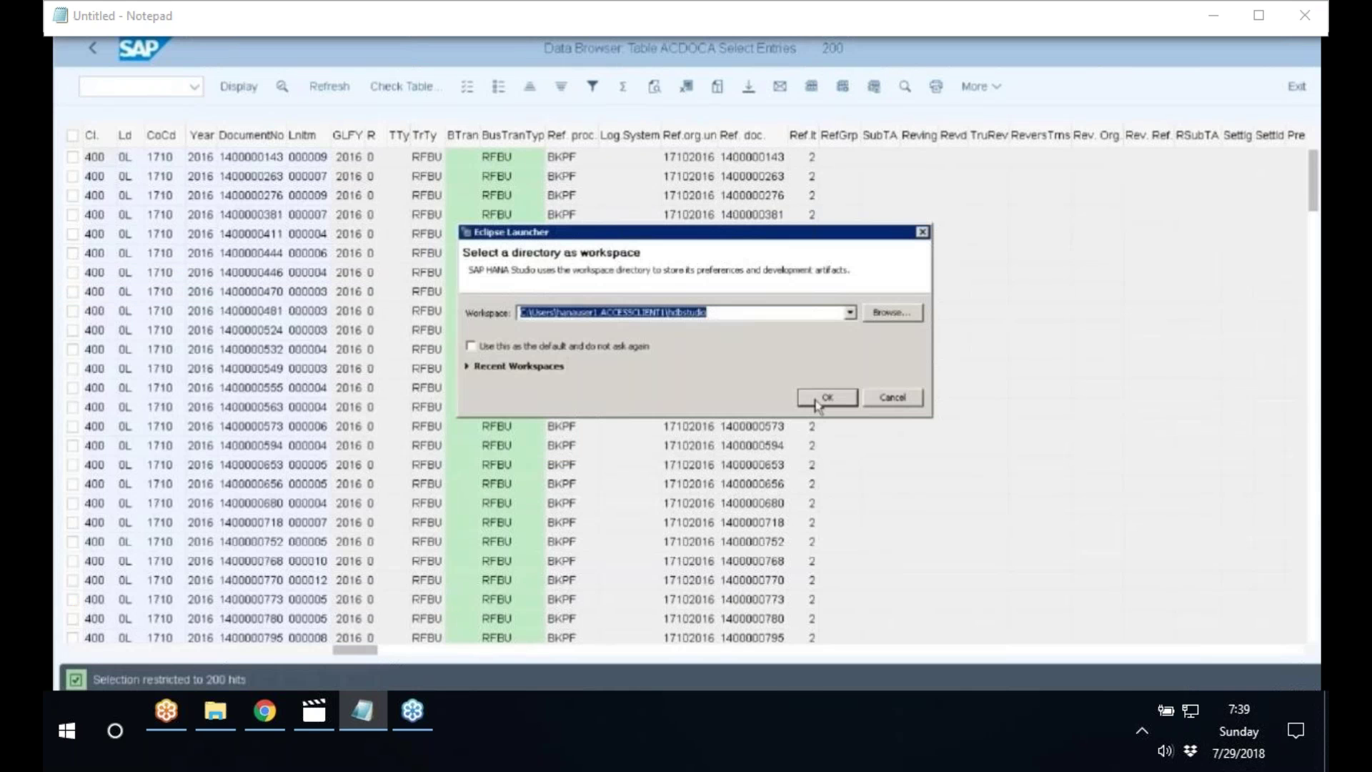
click(825, 398)
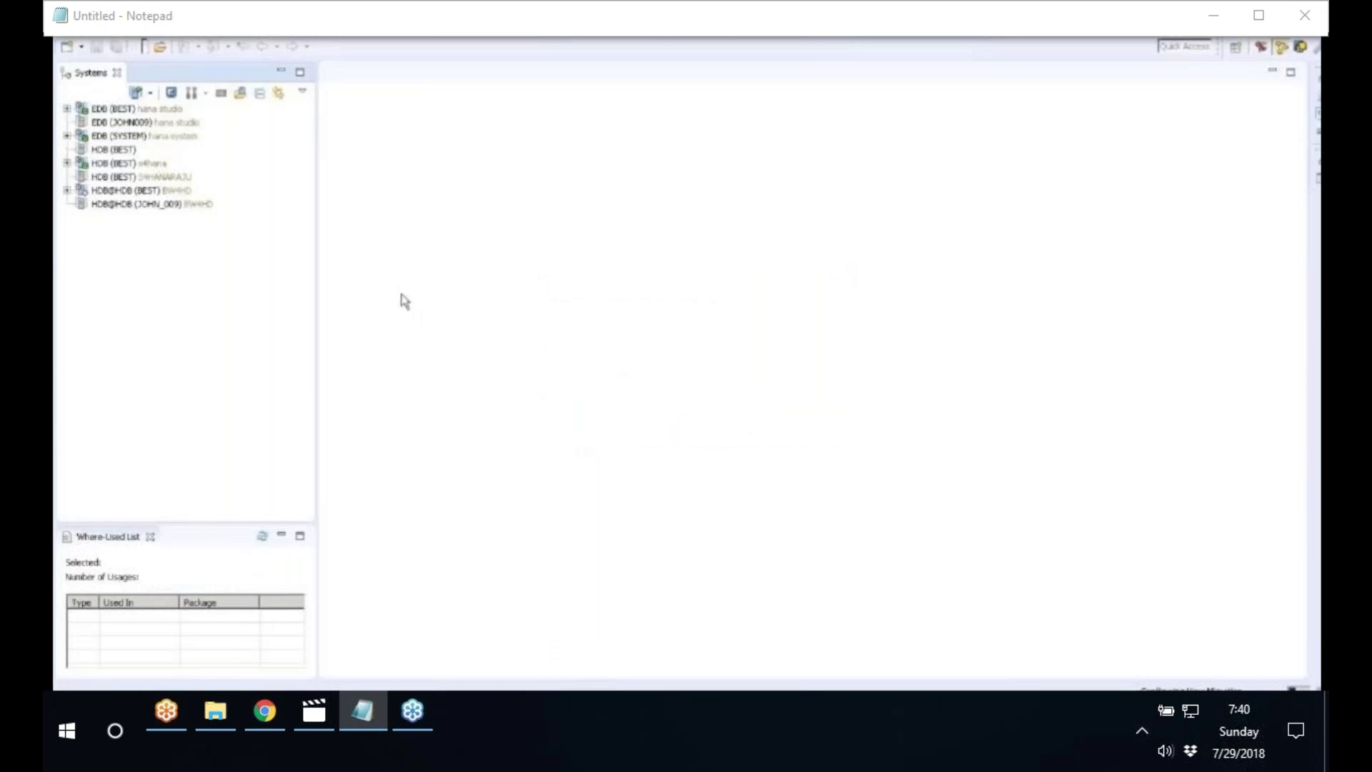
- Expand the s4hana system's Catalog down to the Tables folder of the SAPABAP1 schema
click(68, 163)
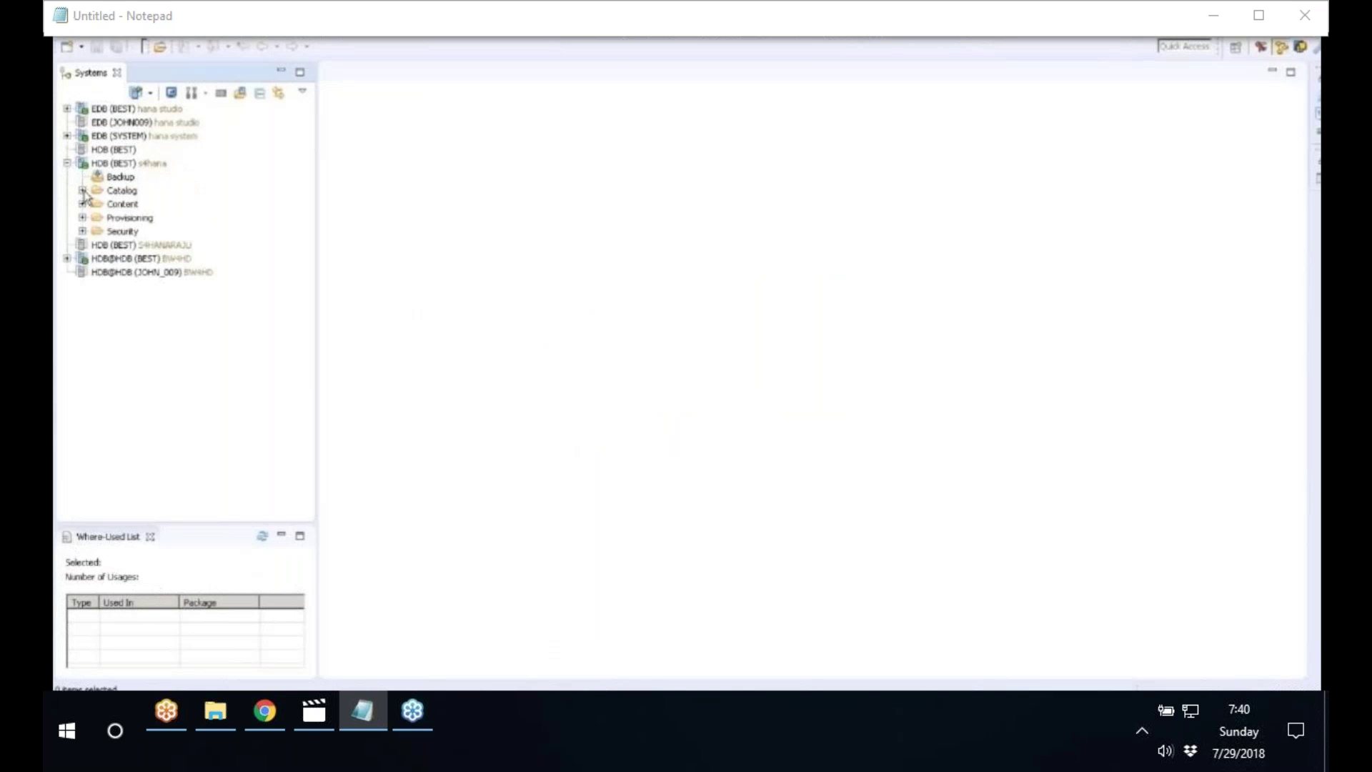
click(82, 192)
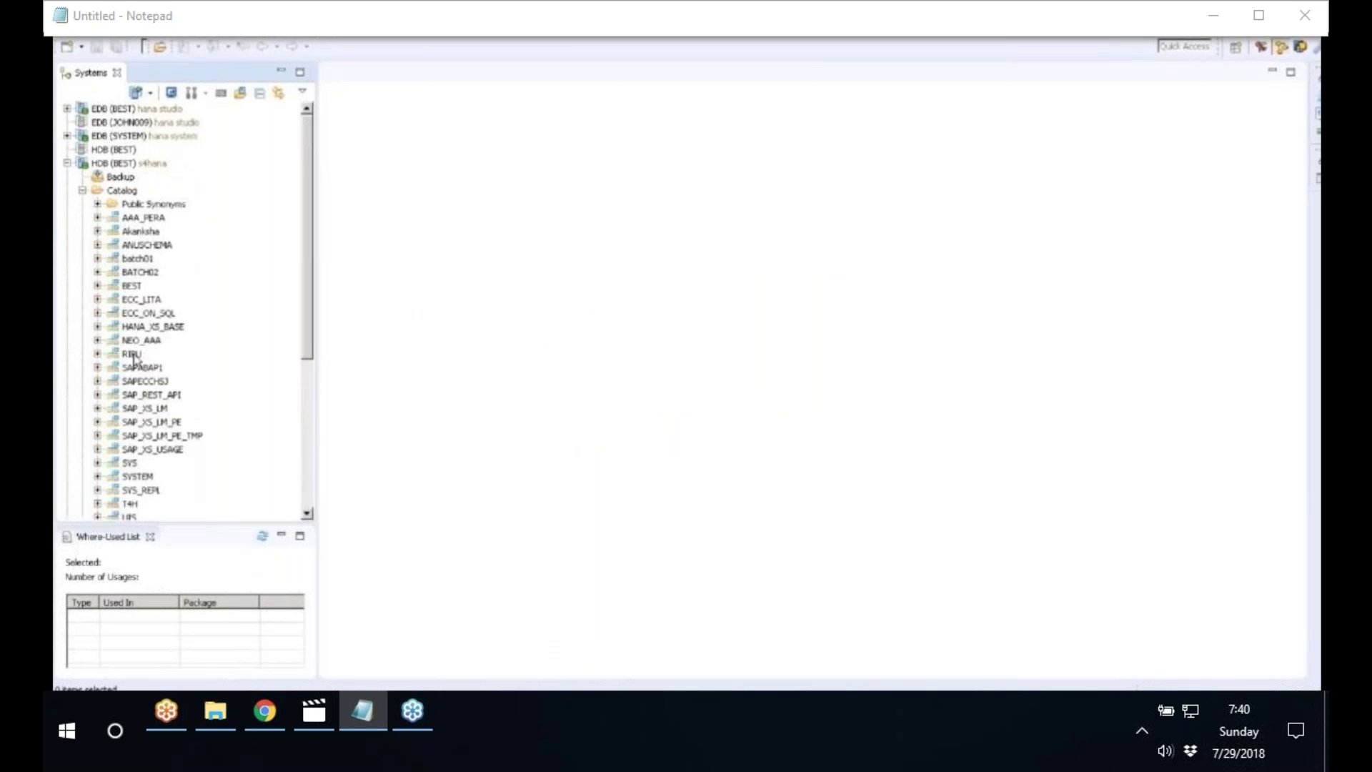
click(98, 367)
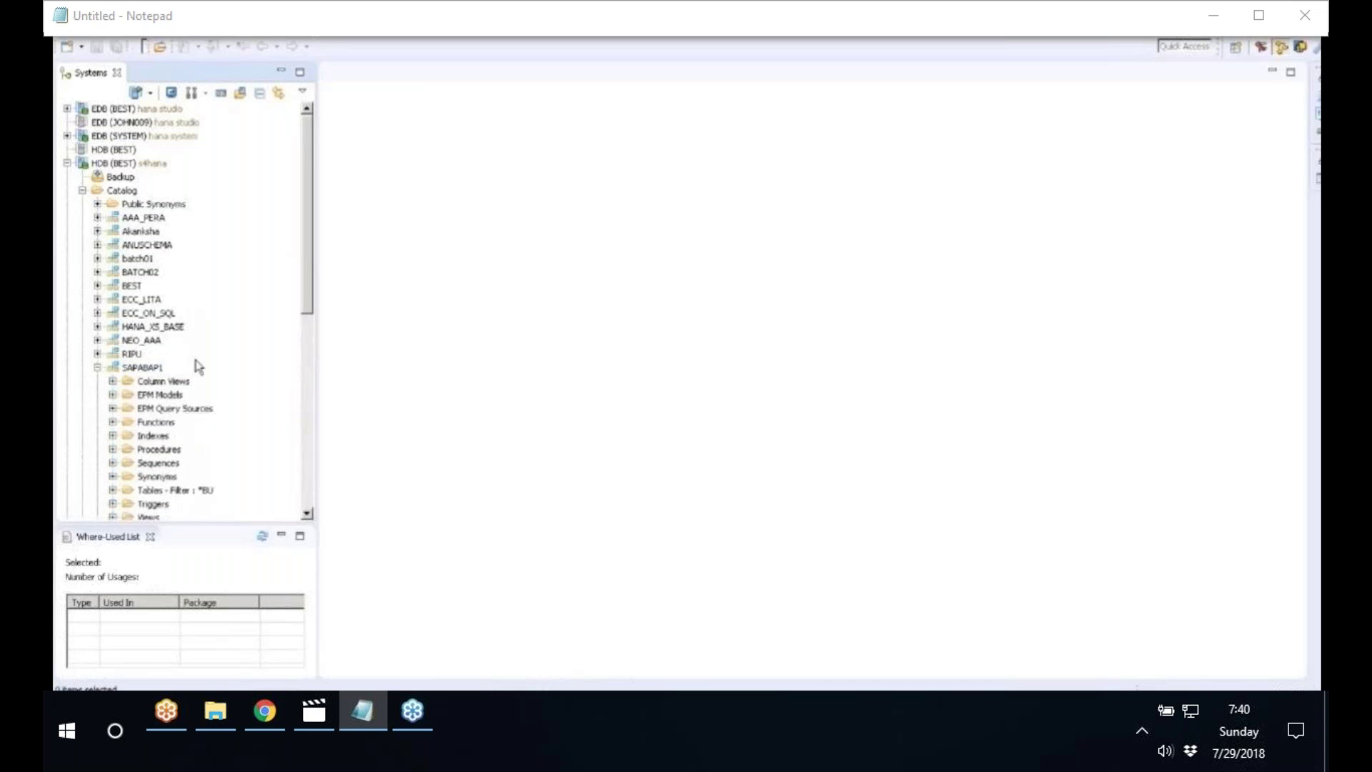
scroll(196, 369, down, 3)
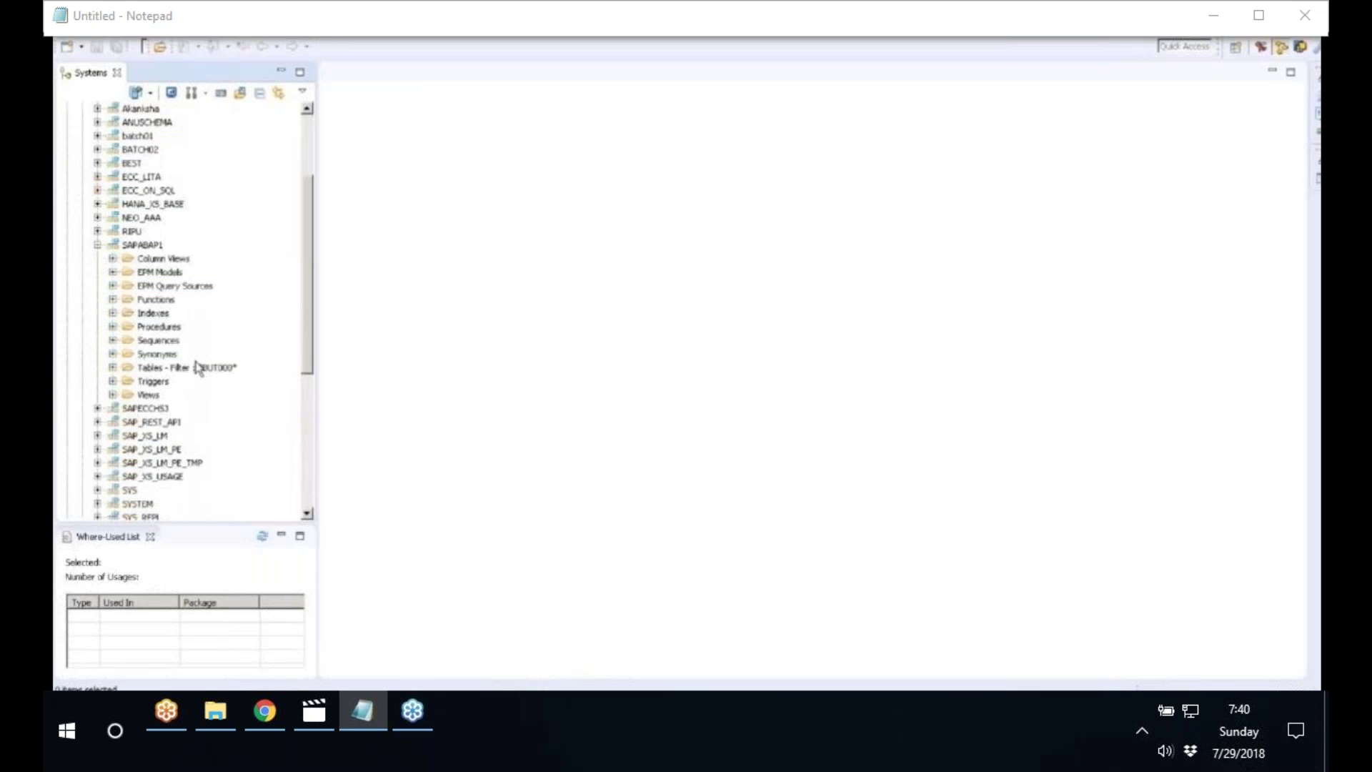
click(113, 367)
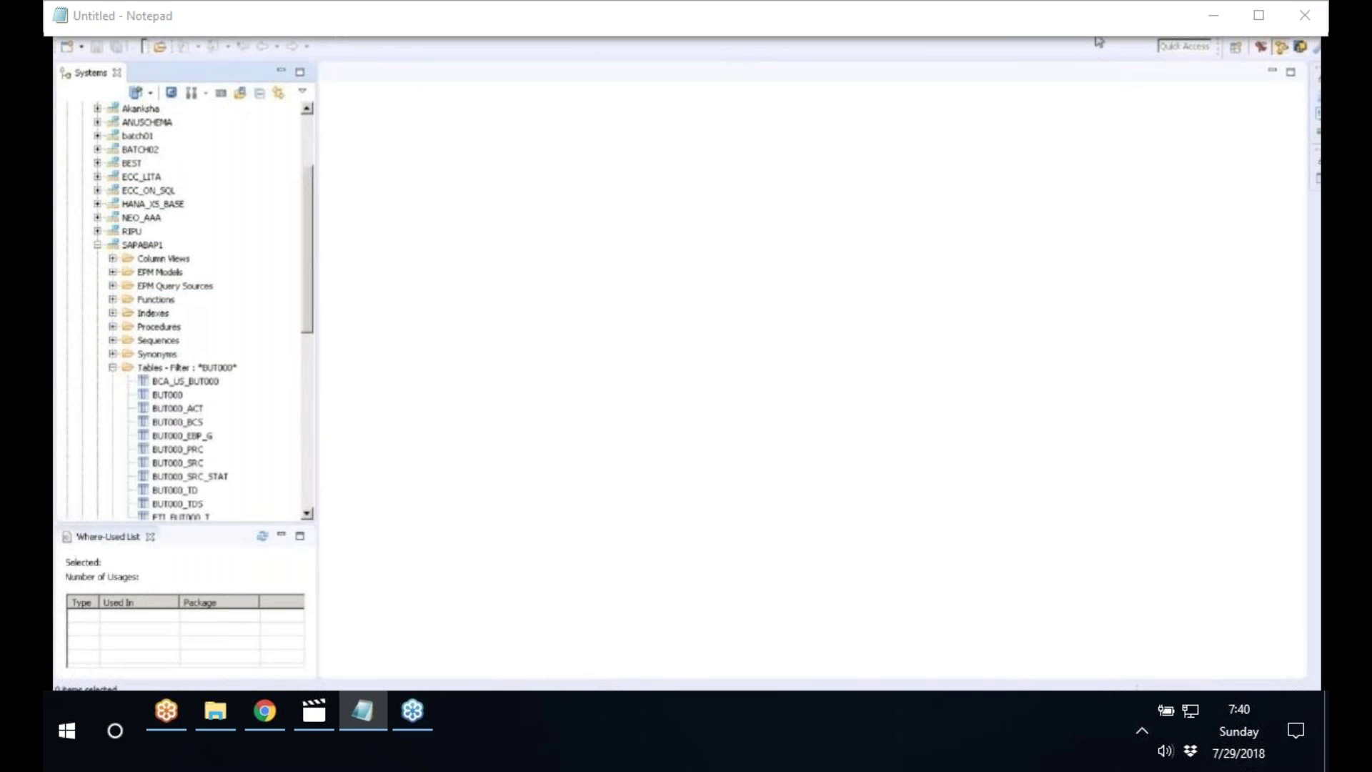
- Replace the filter on the SAPABAP1 schema's Tables folder with the pattern ACDOCA
click(152, 369)
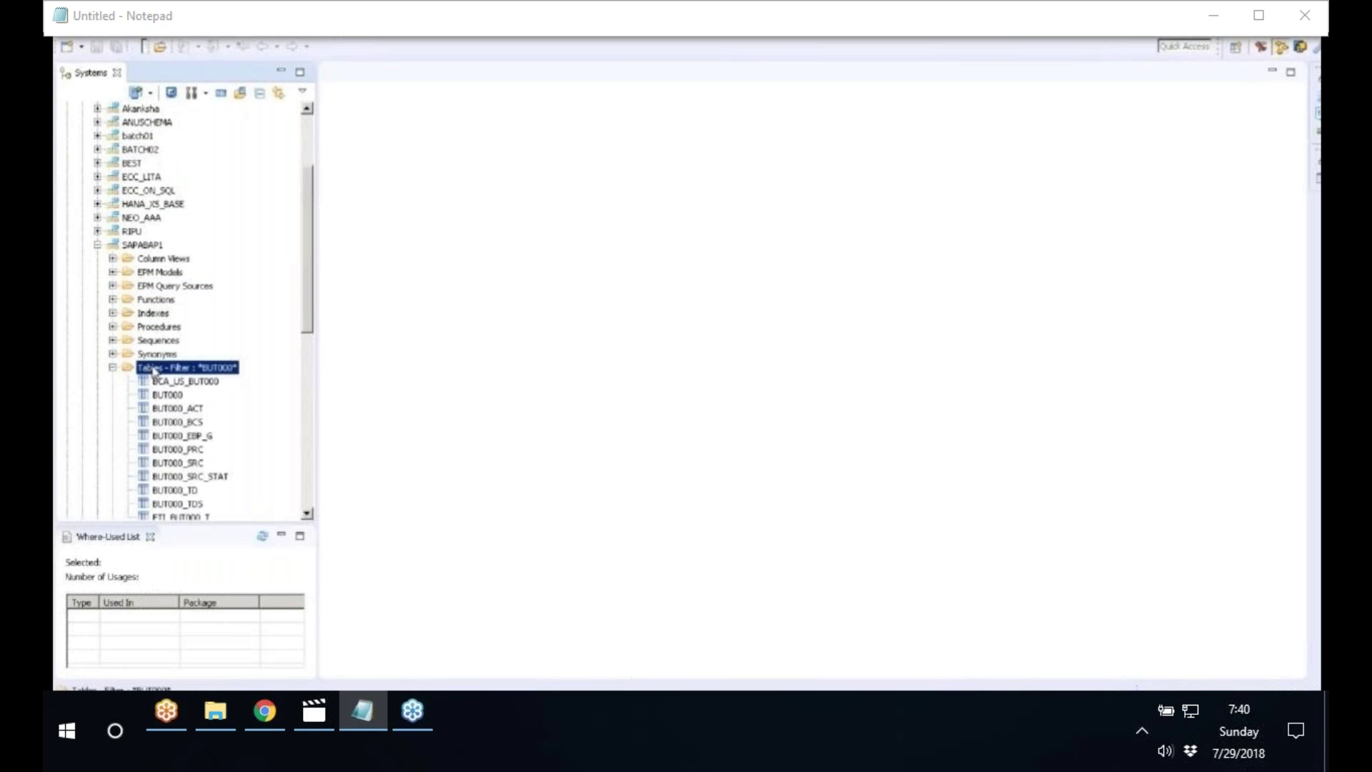
right_click(154, 371)
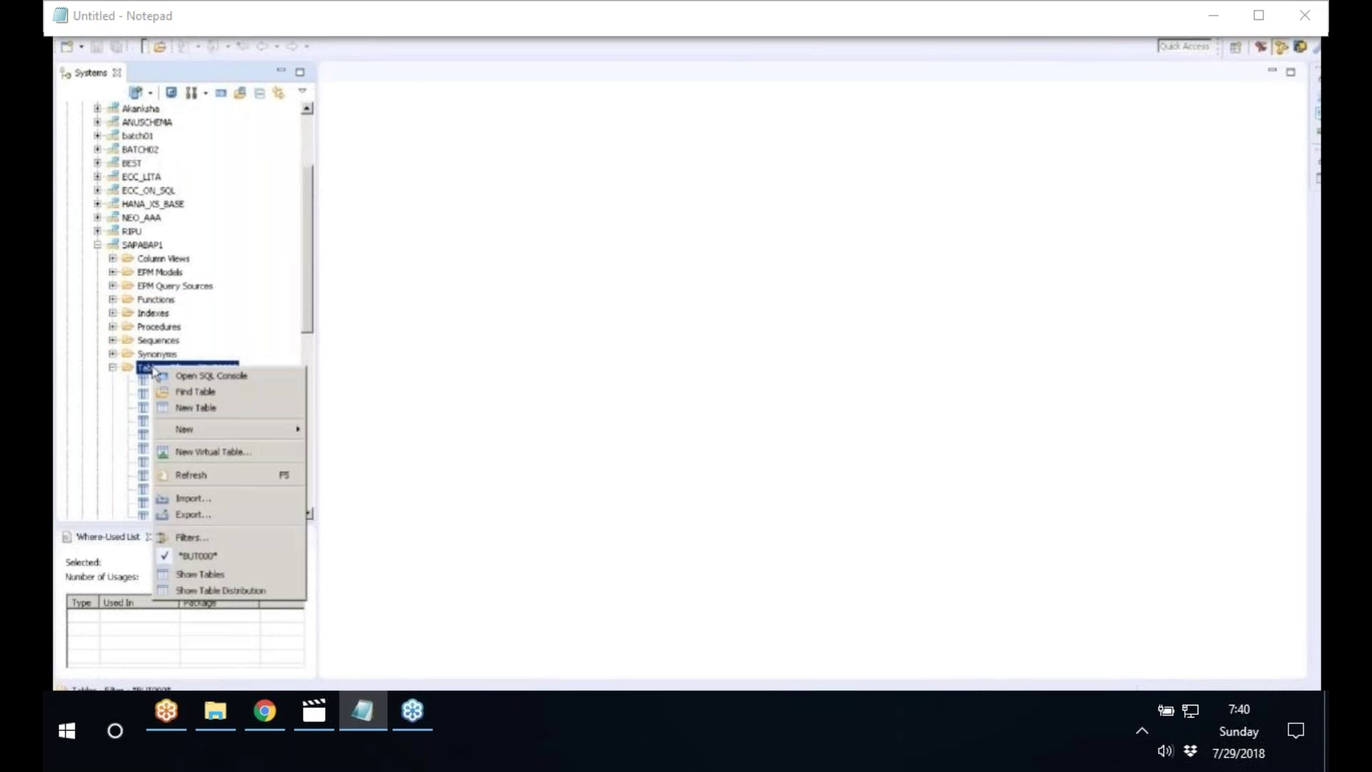
click(204, 543)
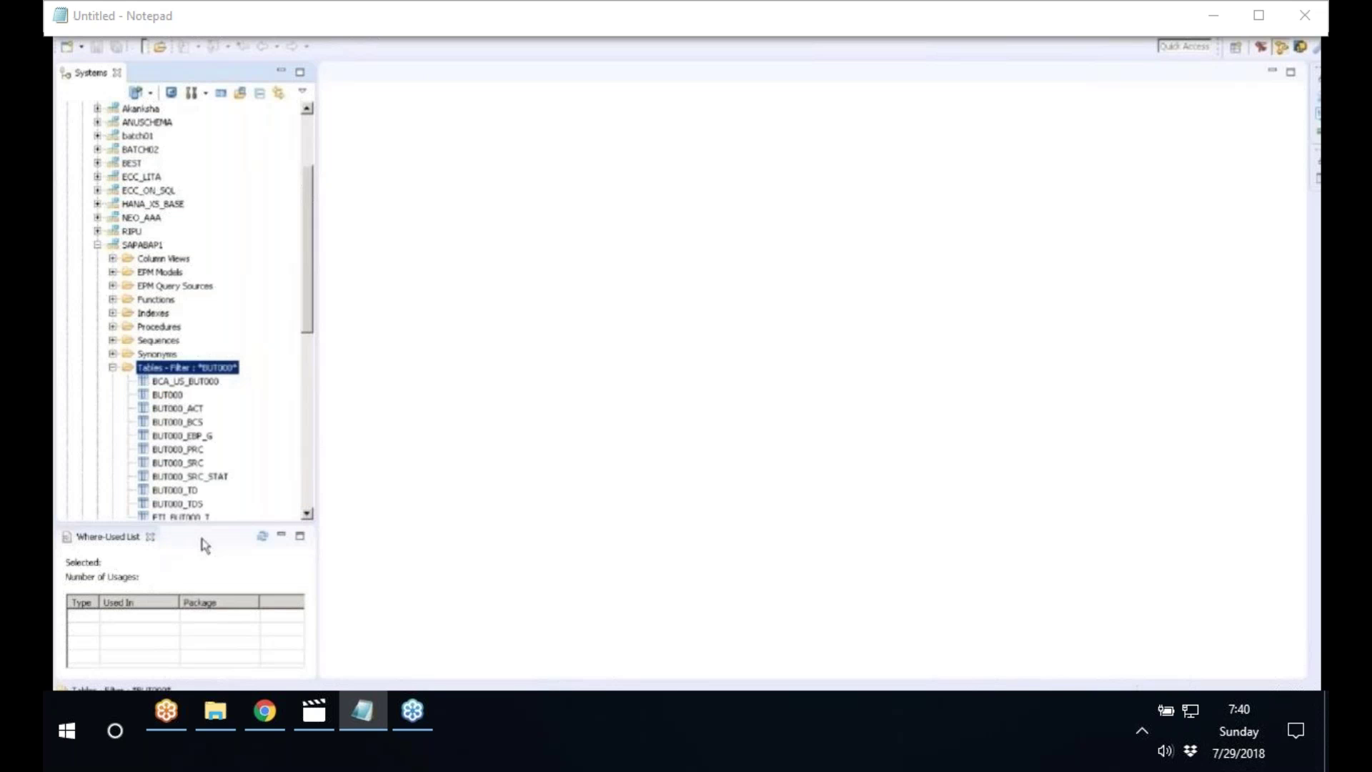
text(ACDOCA)
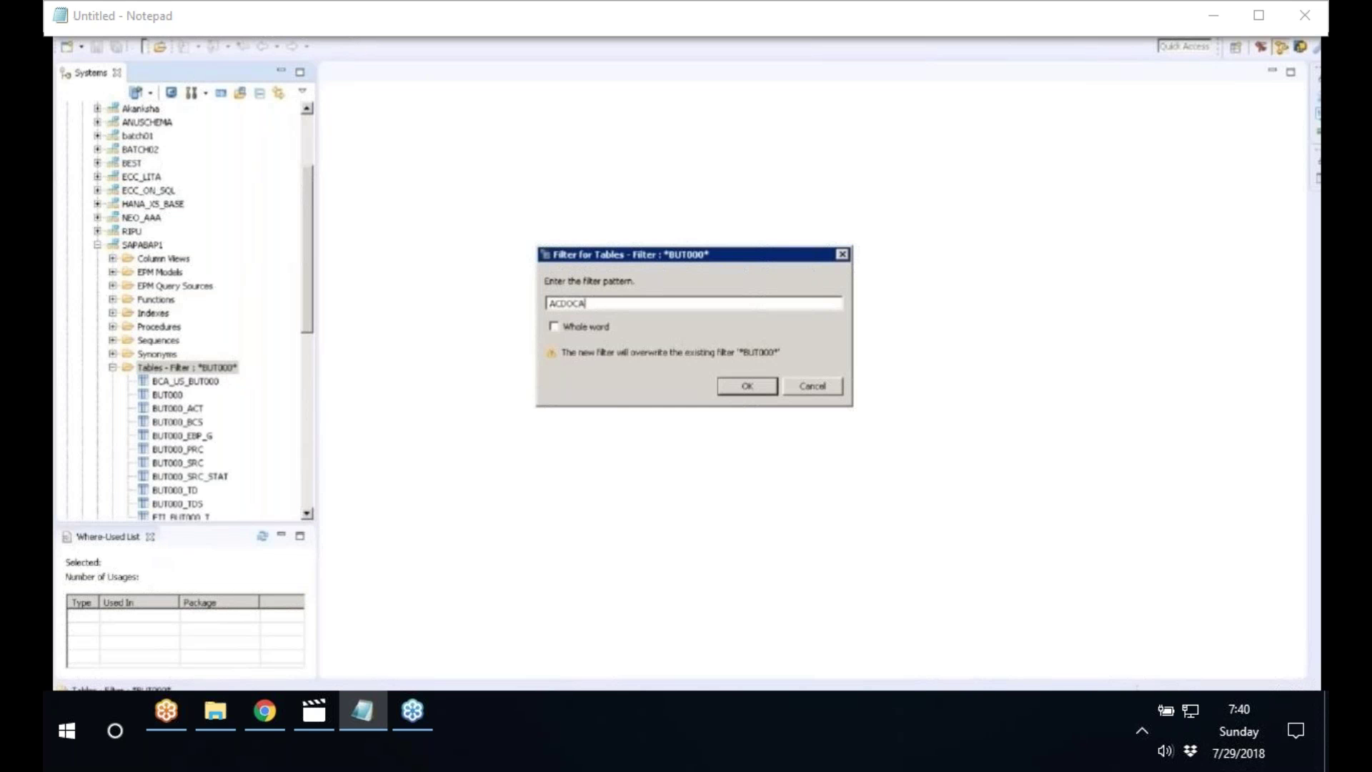
click(745, 389)
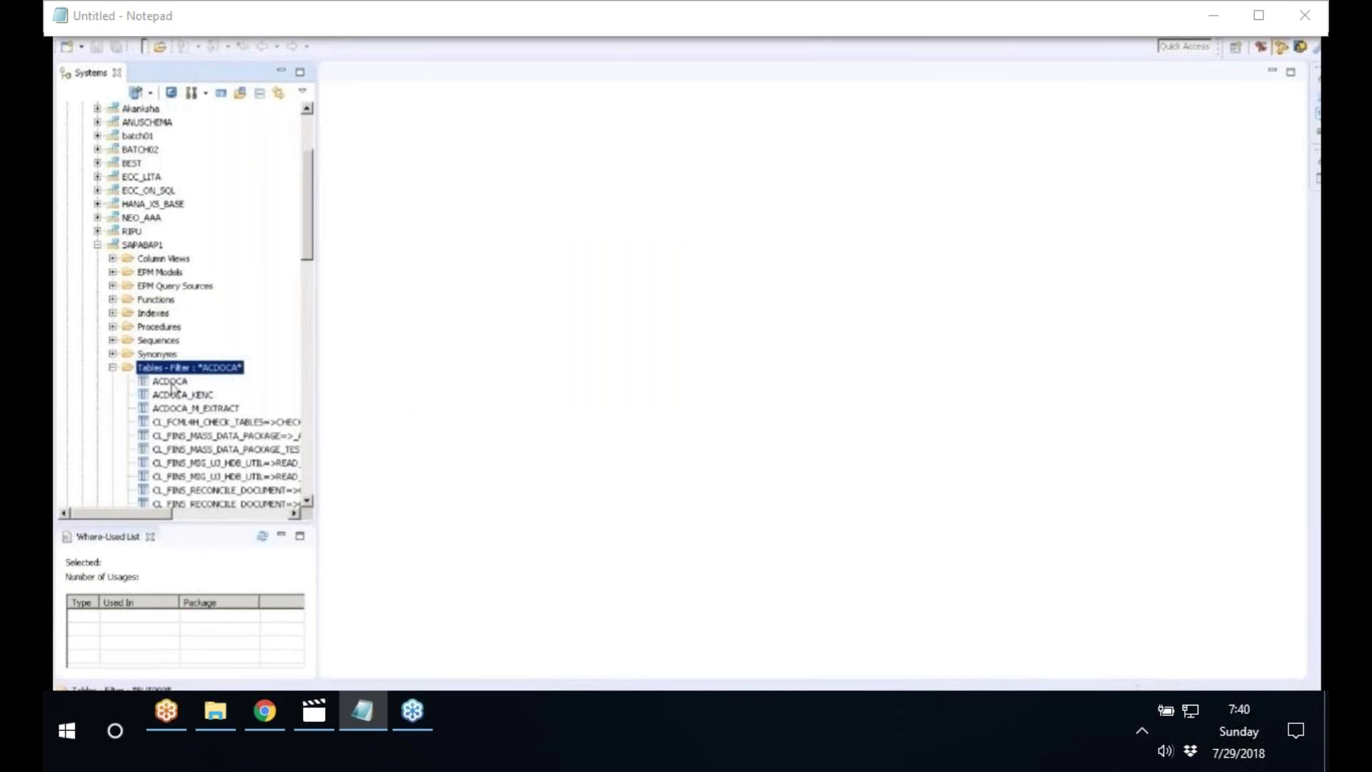
- Open the data preview of table ACDOCA in the SAPABAP1 schema
click(172, 386)
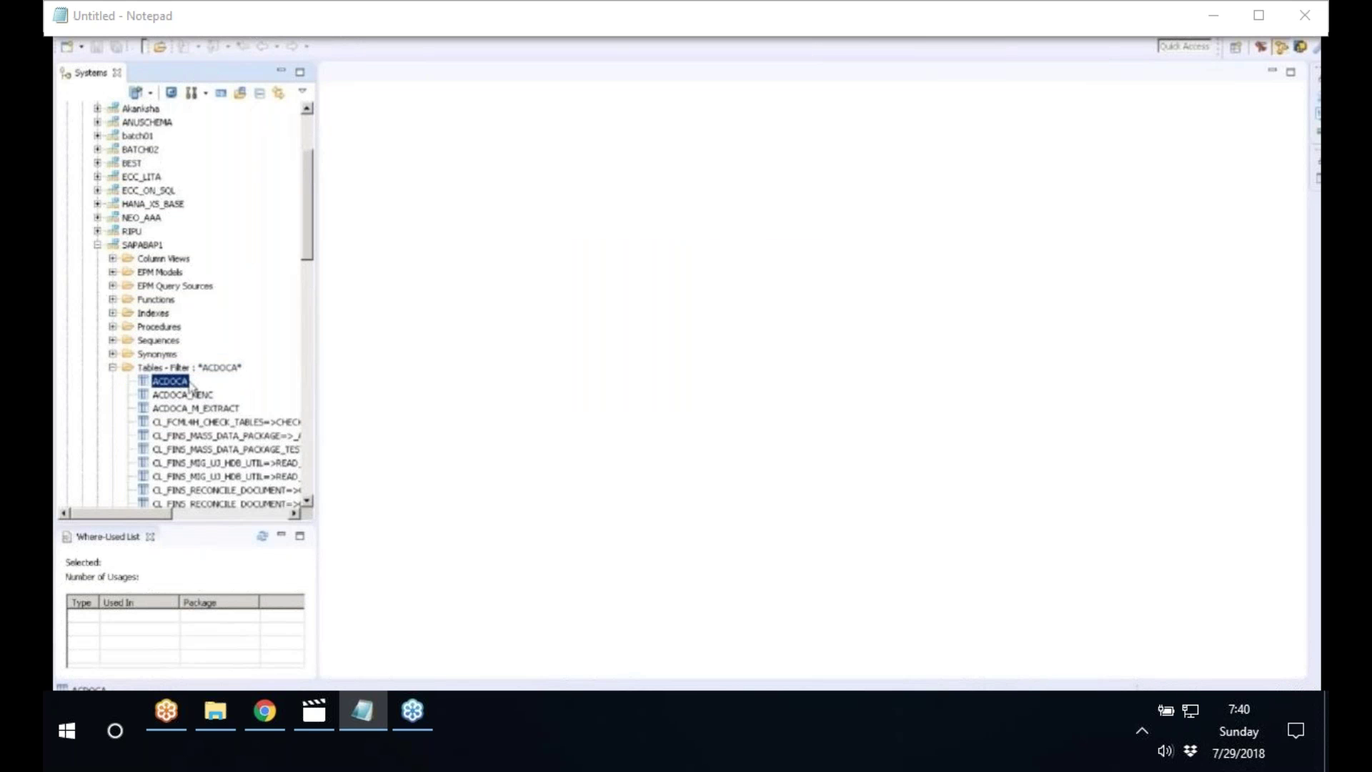
right_click(183, 383)
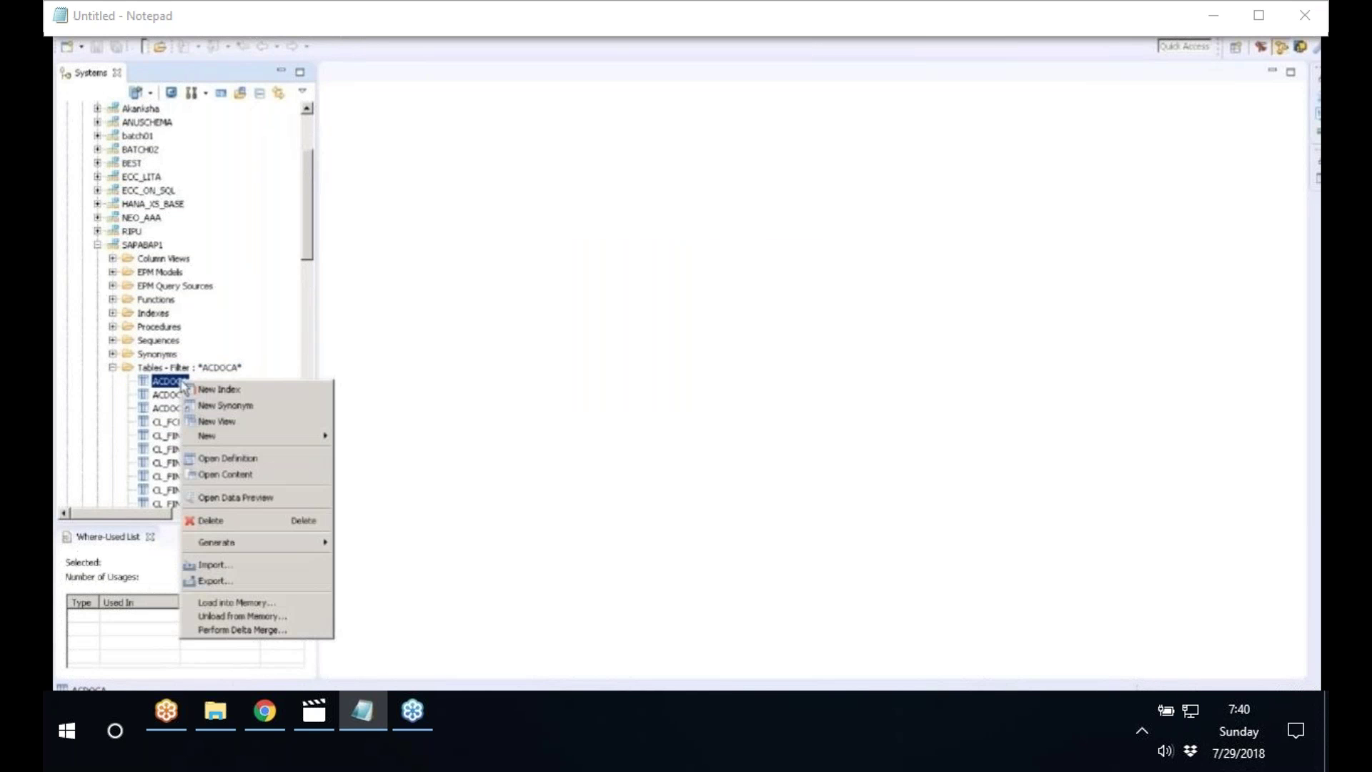
click(227, 499)
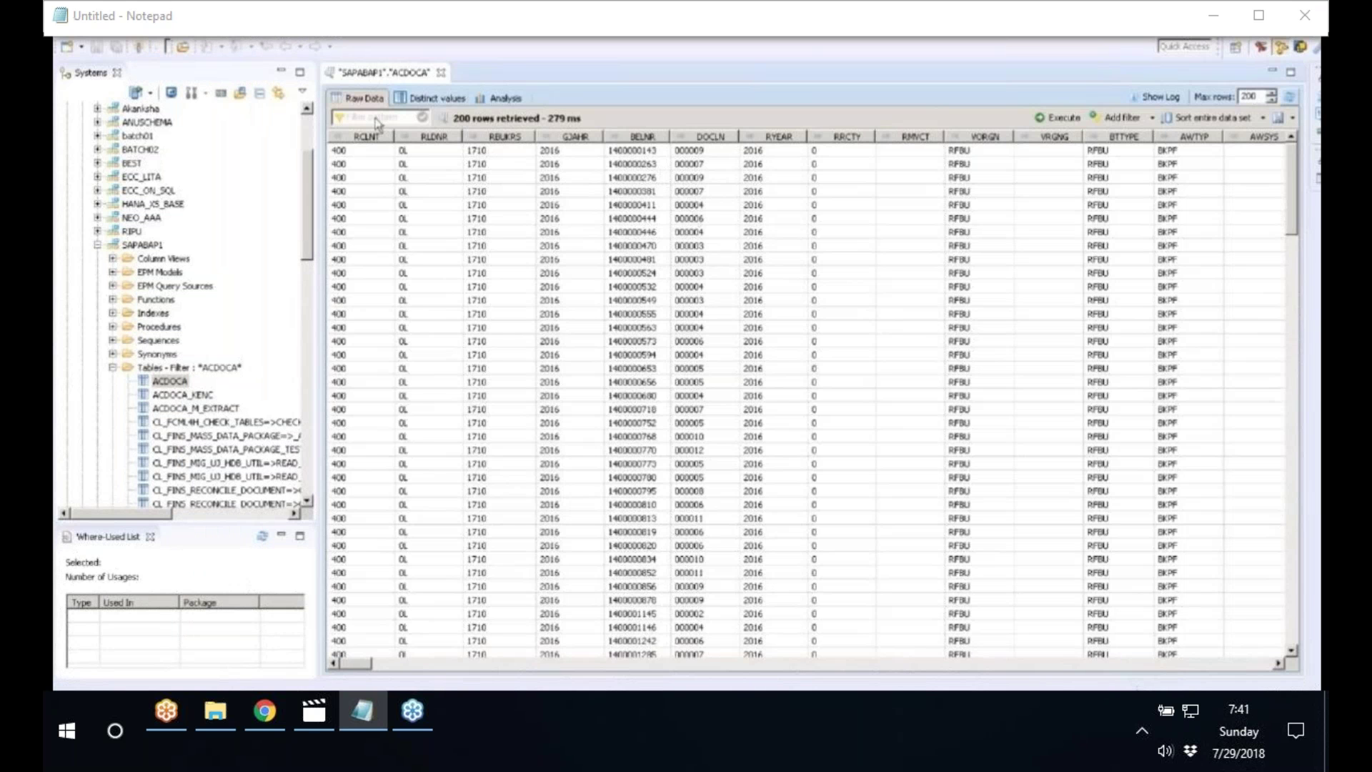
click(372, 117)
text(0100000086)
key(Return)
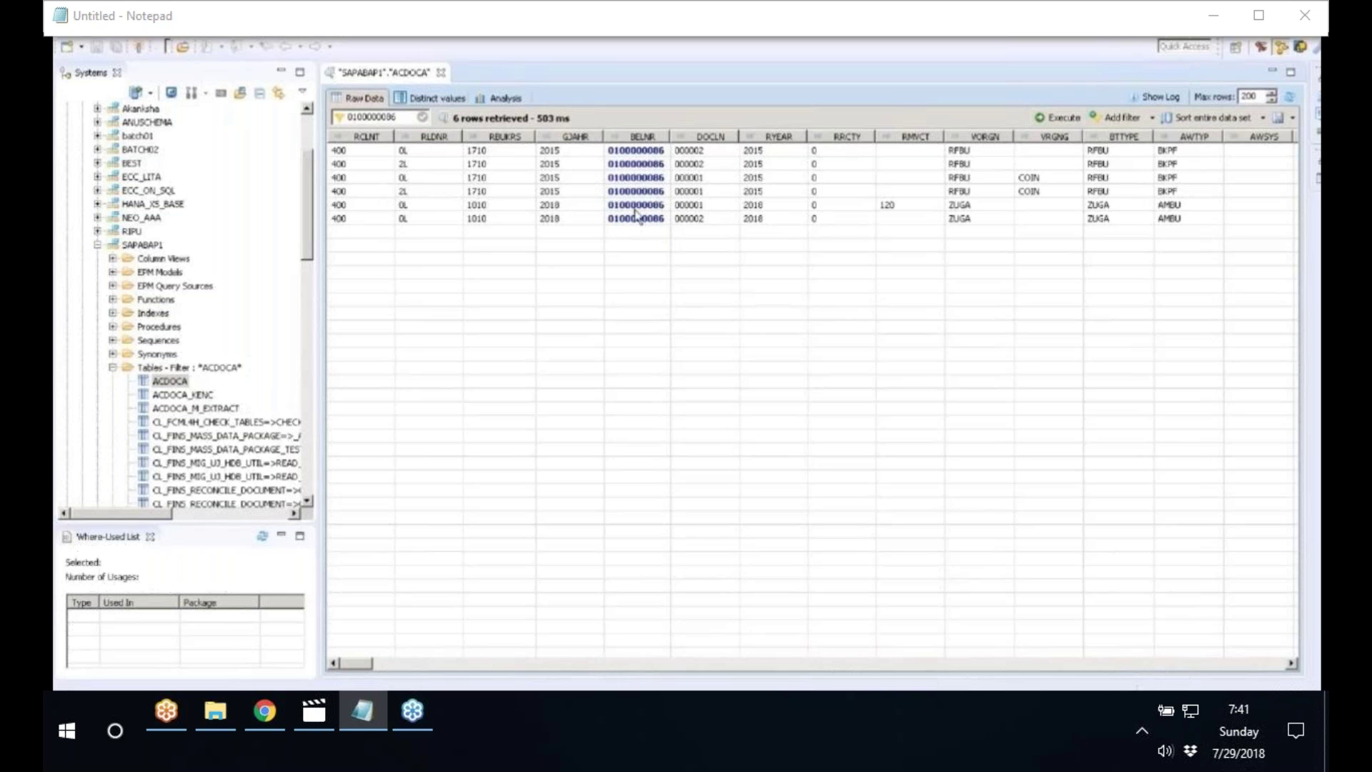
click(636, 150)
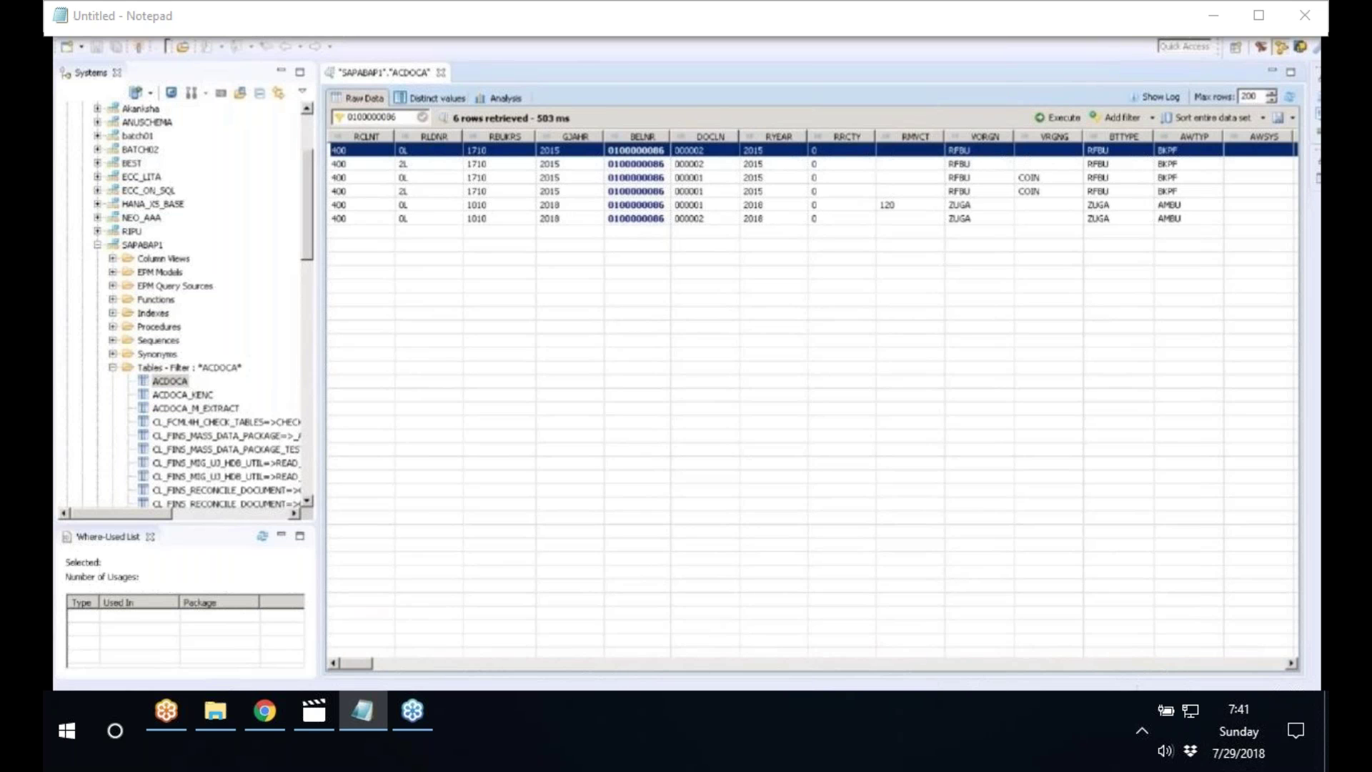
- Switch to the ECC session in SAP GUI and leave the ABAP Dictionary for SAP Easy Access
click(166, 711)
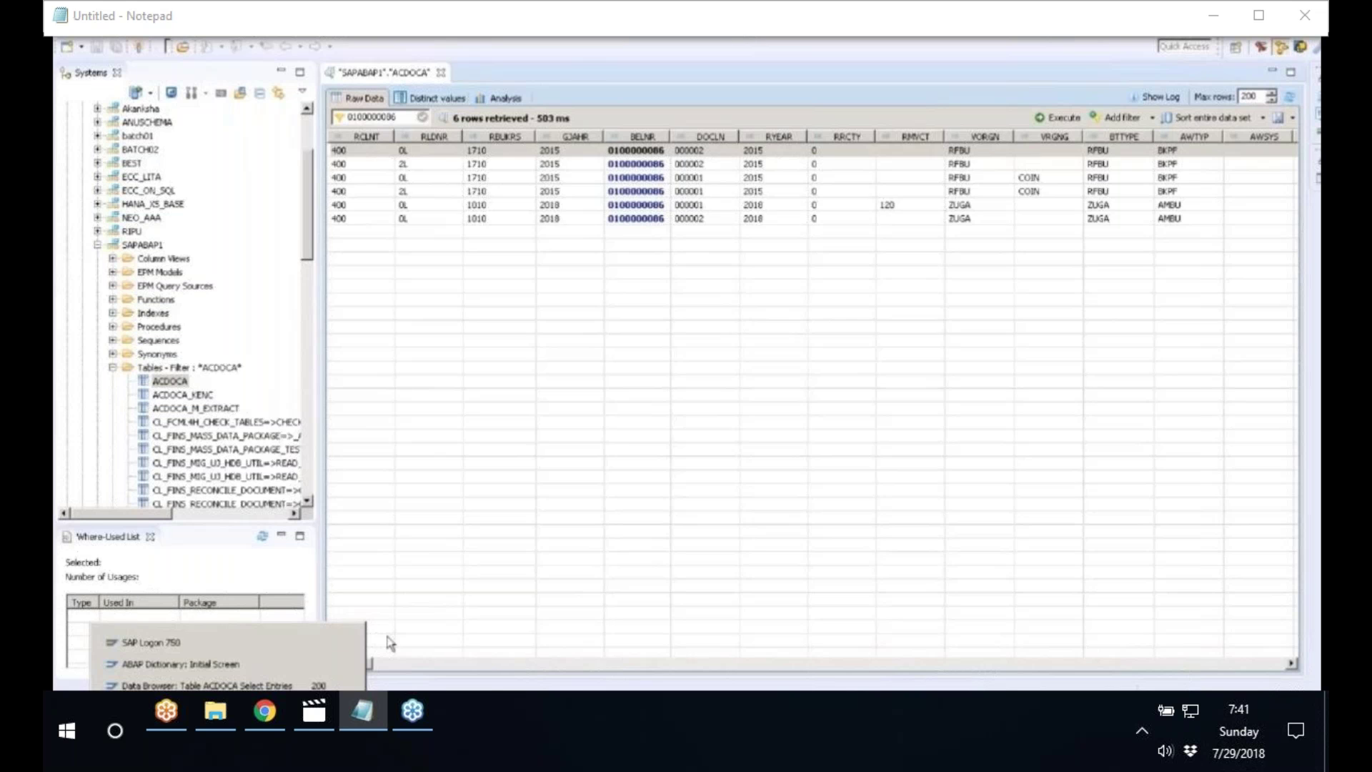
click(212, 670)
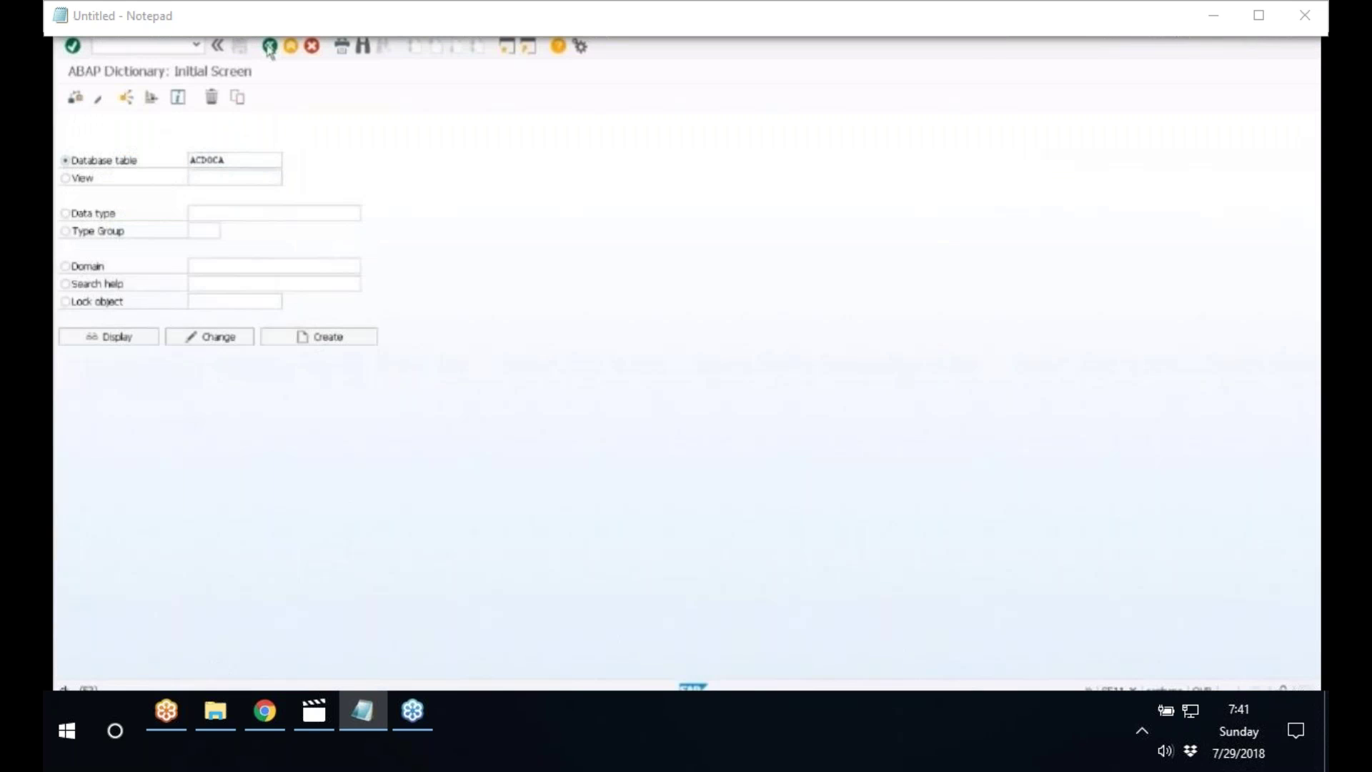
click(269, 48)
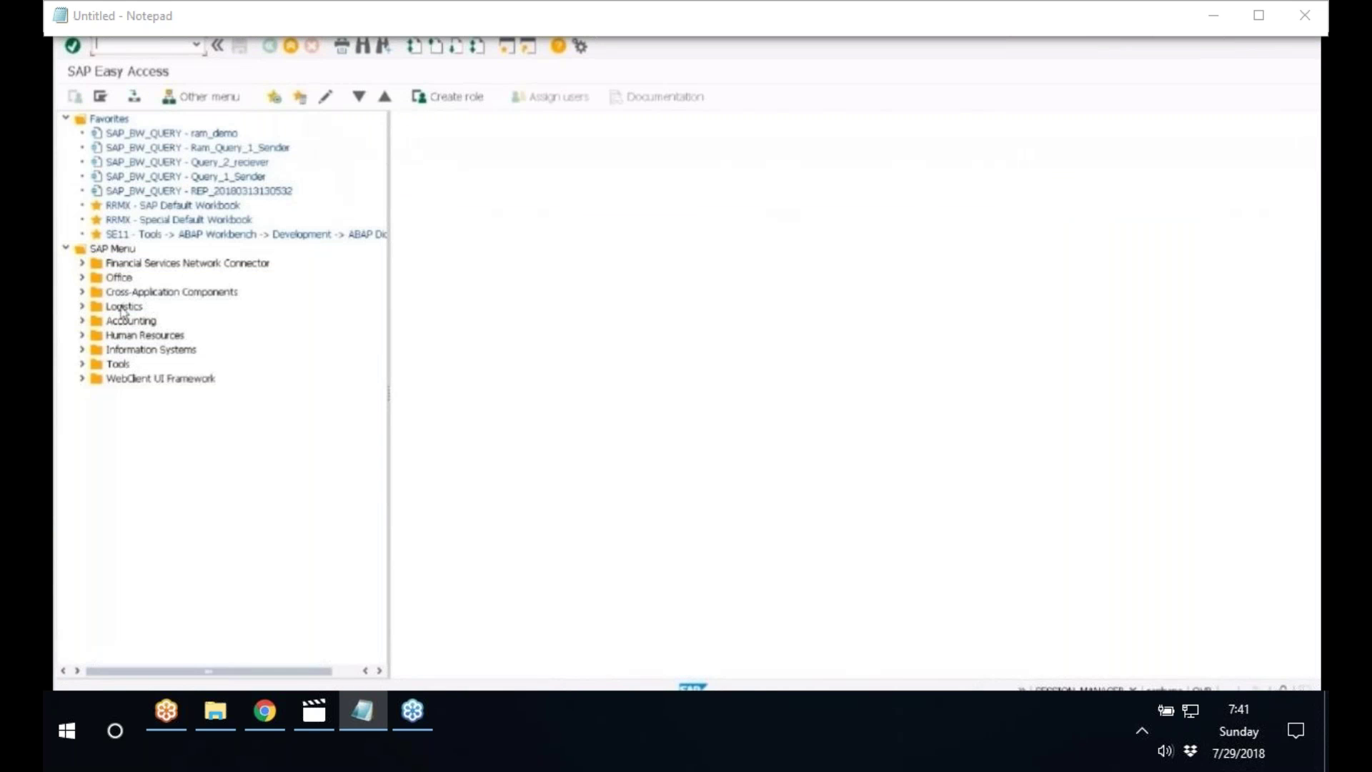
- Expand Accounting > Controlling > Cost Element Accounting > Master Data > Cost Element > Individual Processing in the ECC menu and examine its transactions KA01 to KA05
click(81, 321)
click(99, 365)
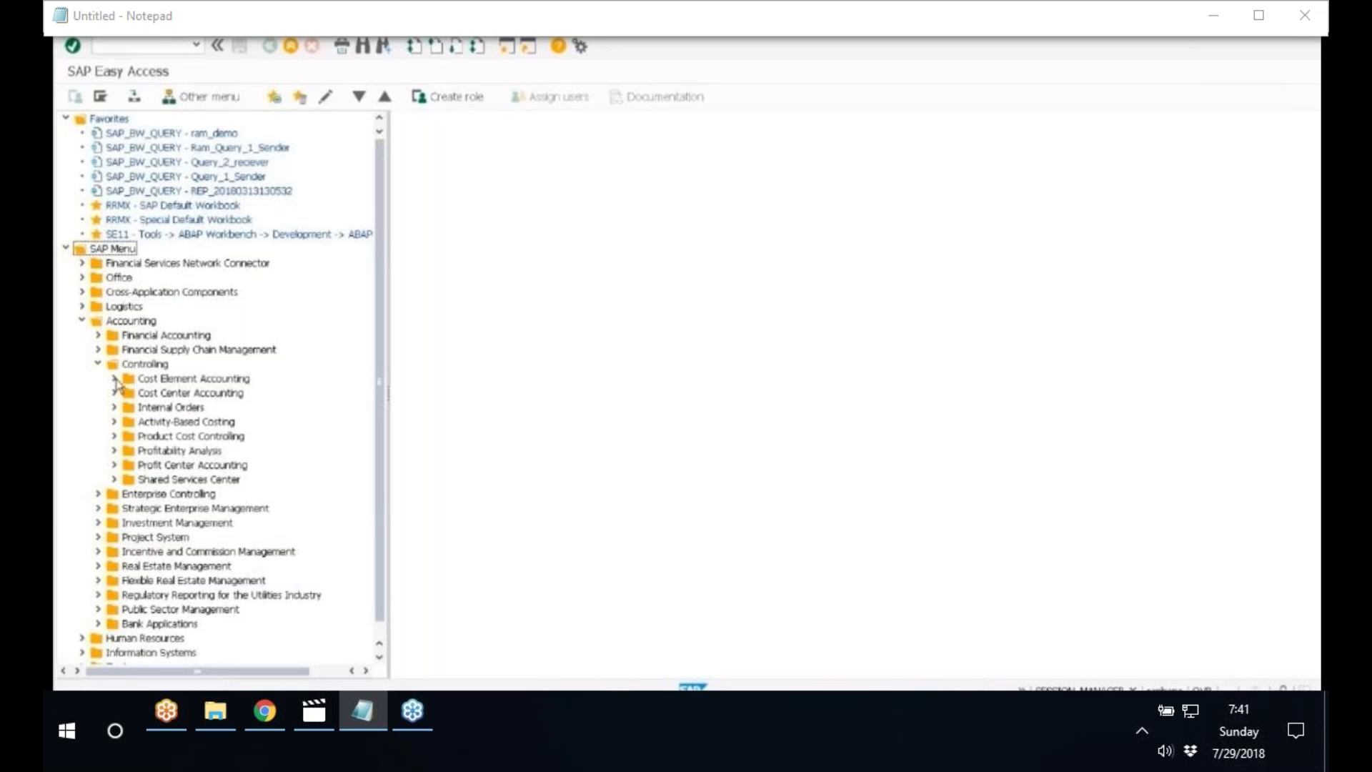
click(115, 379)
click(131, 394)
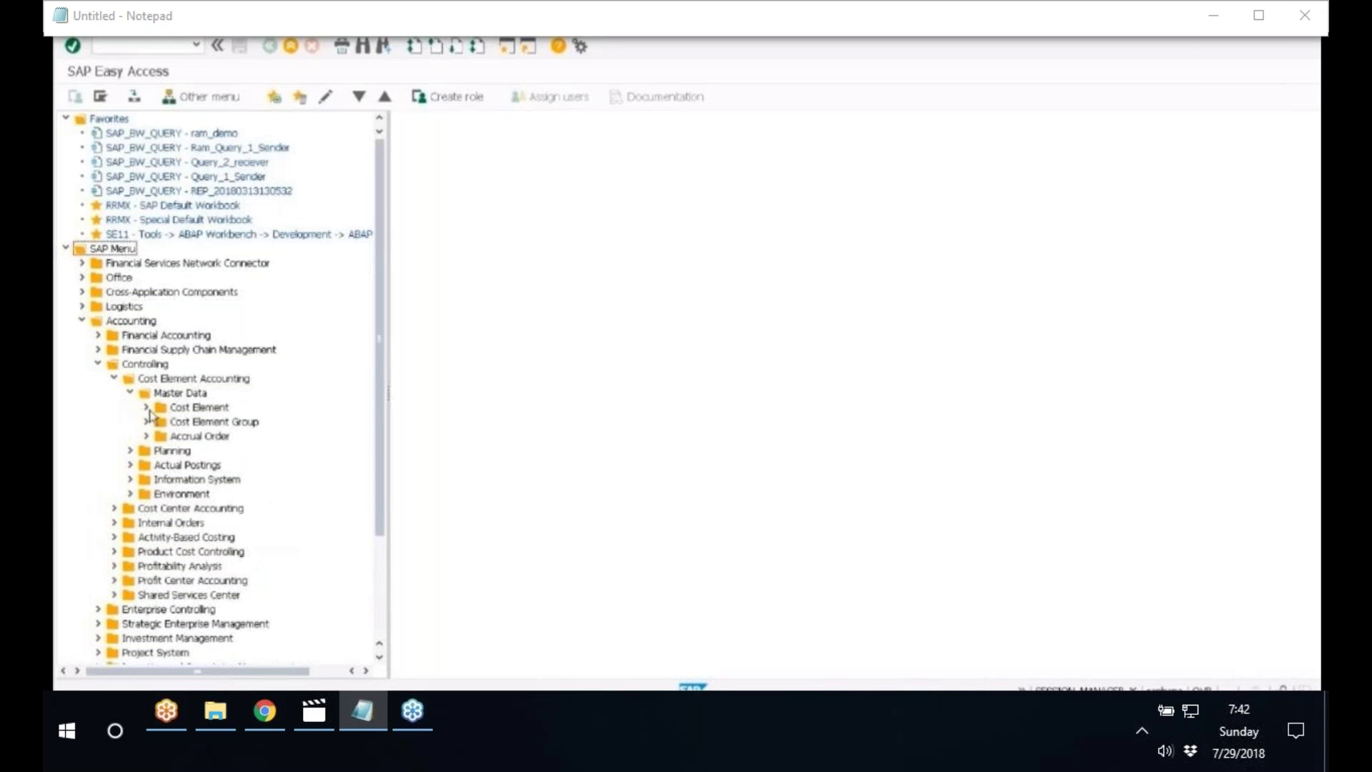
click(147, 408)
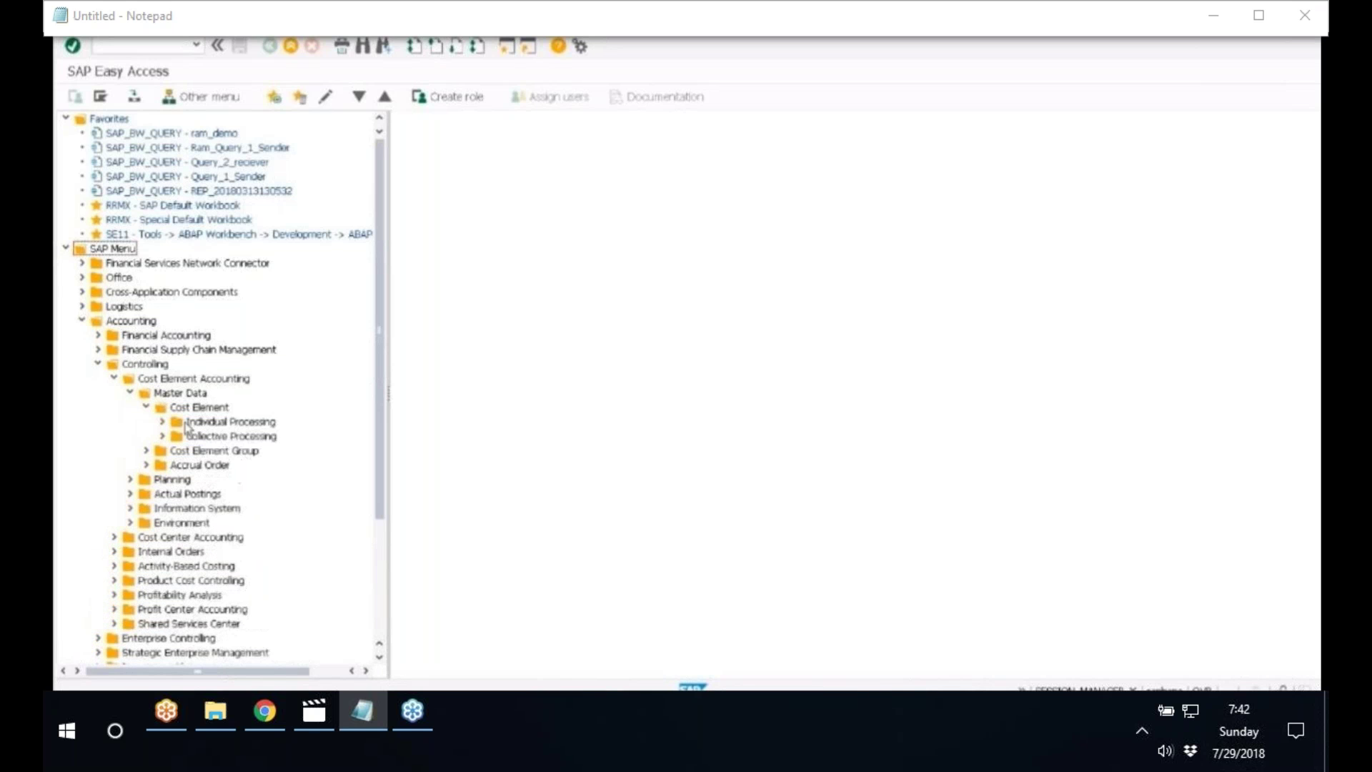
click(163, 423)
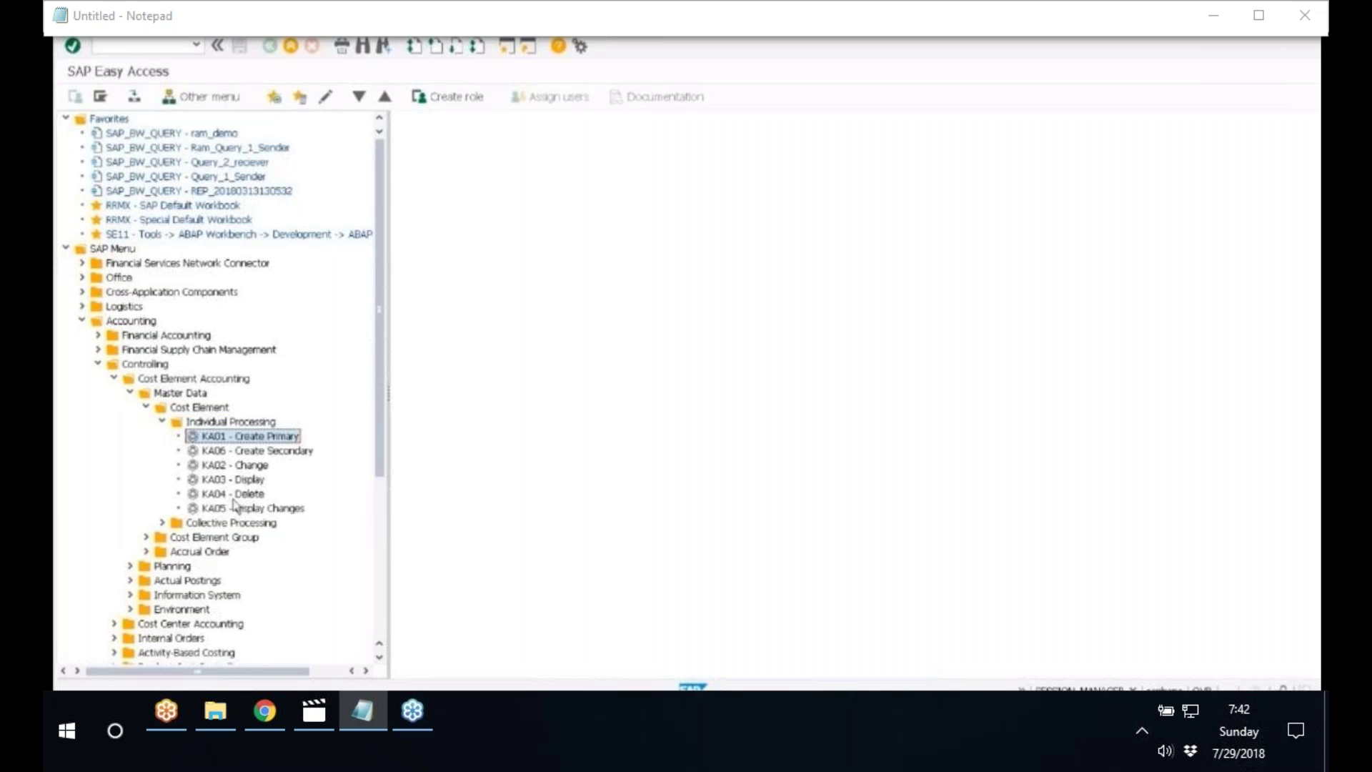
click(222, 509)
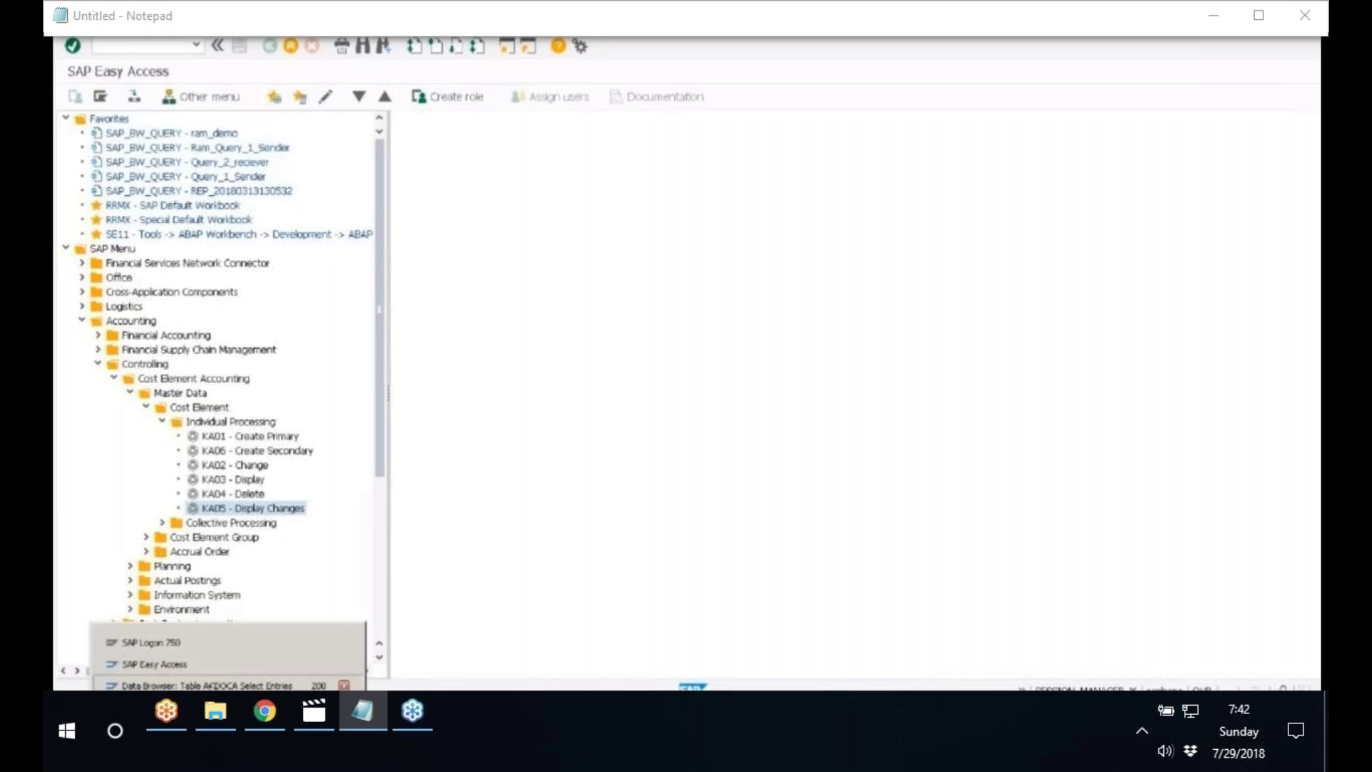
- Switch to the S/4HANA session and leave the ACDOCA table display for SAP Easy Access
click(208, 685)
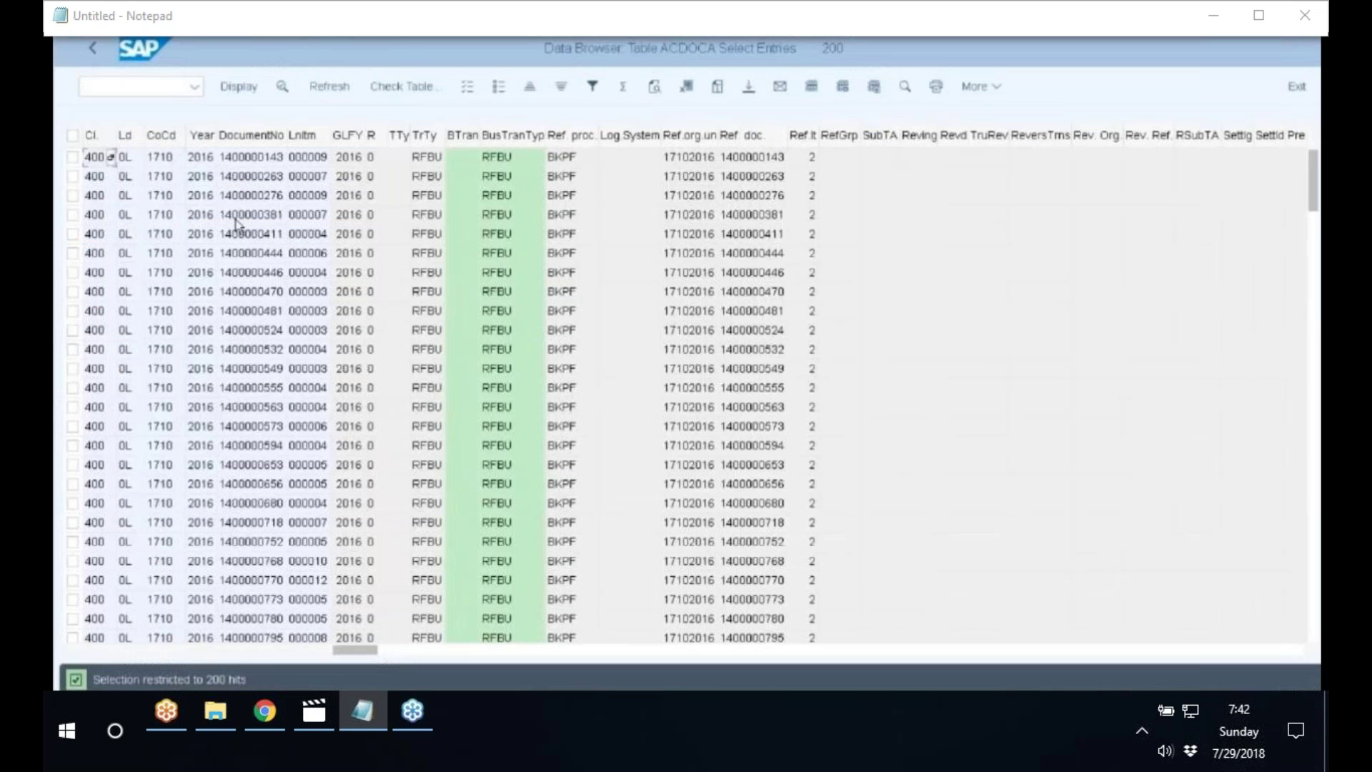
click(93, 50)
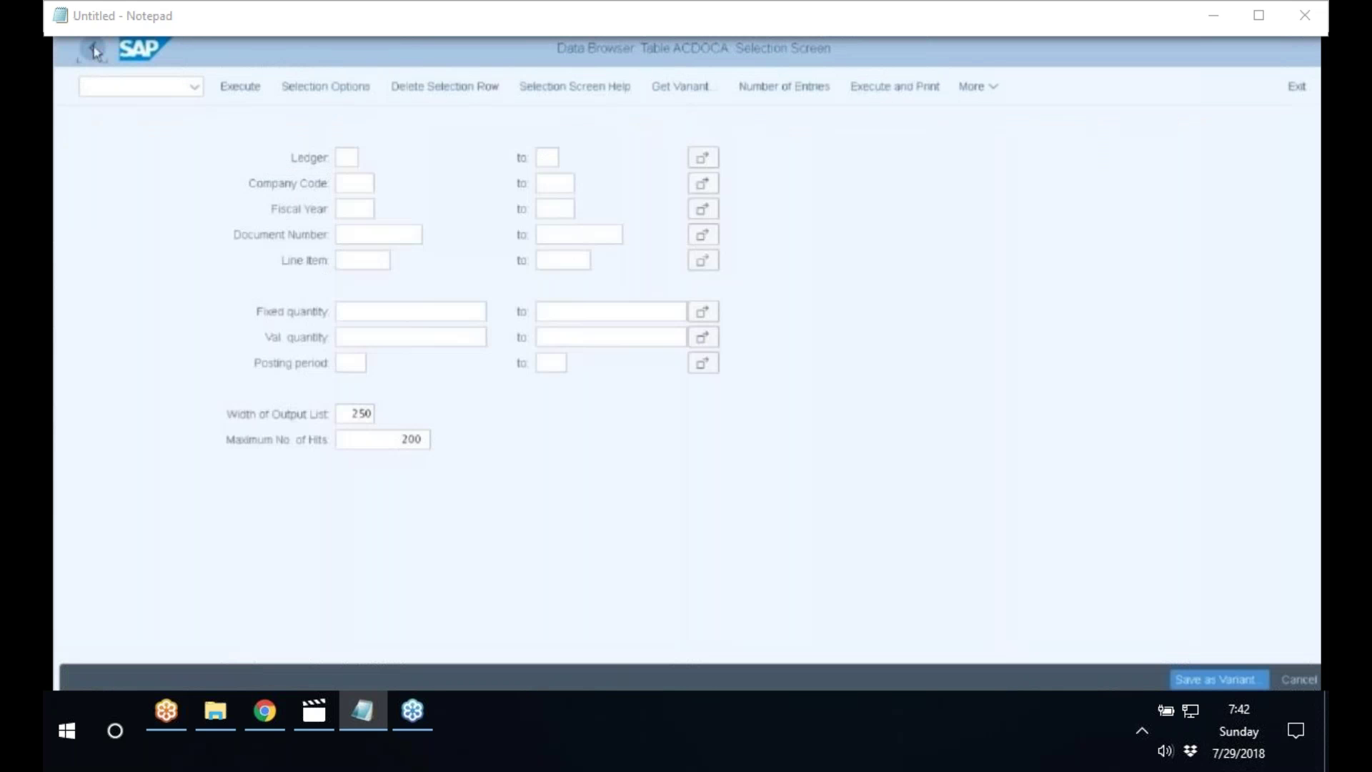
click(94, 50)
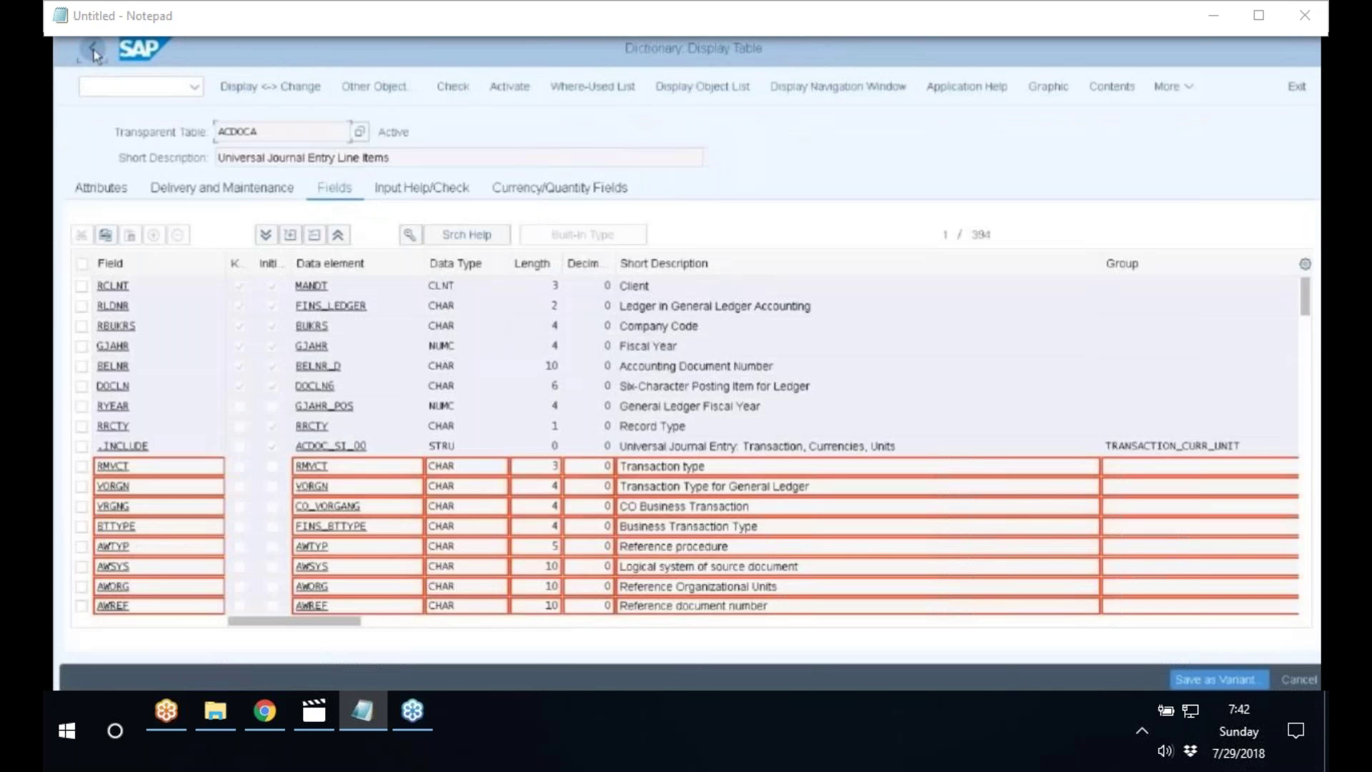
click(93, 50)
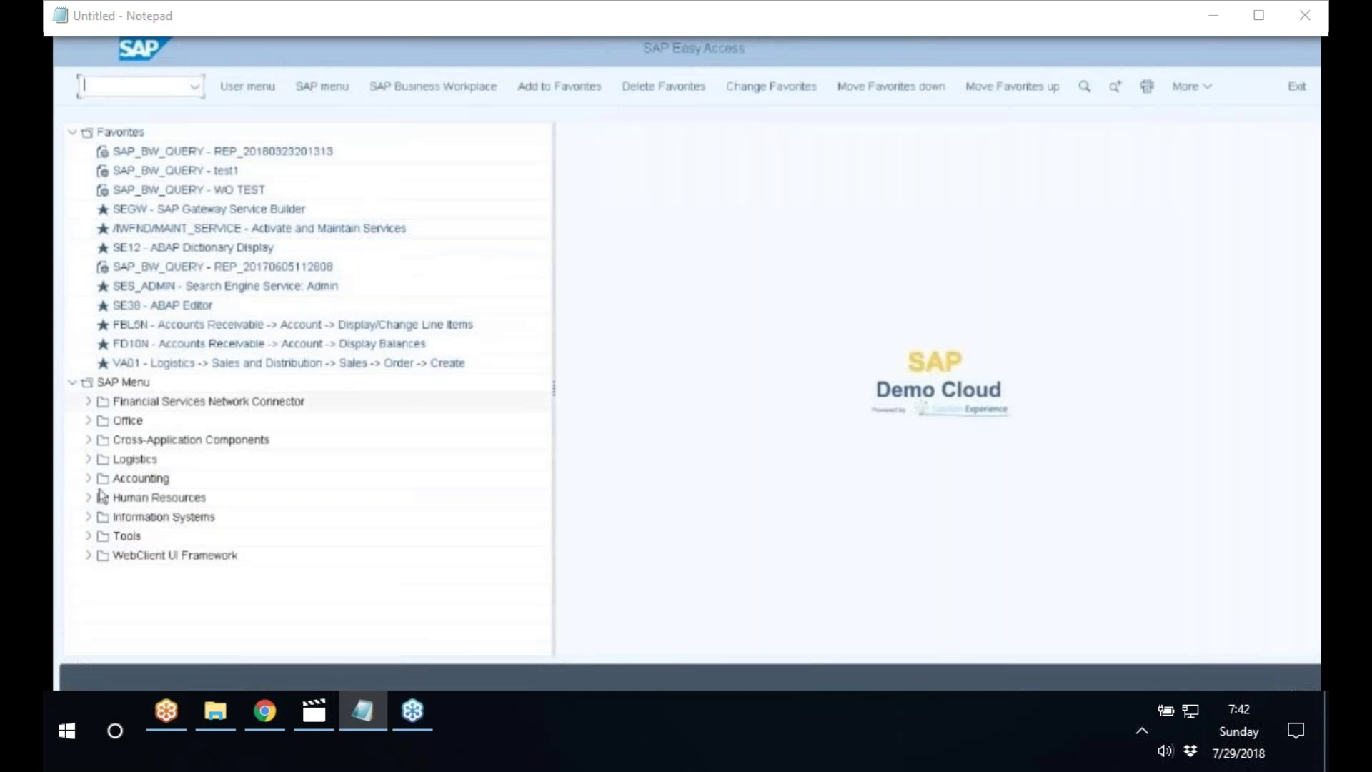
- Expand the S/4HANA menu from Accounting > Controlling through Cost Element Accounting to Individual Processing and select FS00 - Edit Cost Element
click(136, 478)
scroll(284, 423, down, 2)
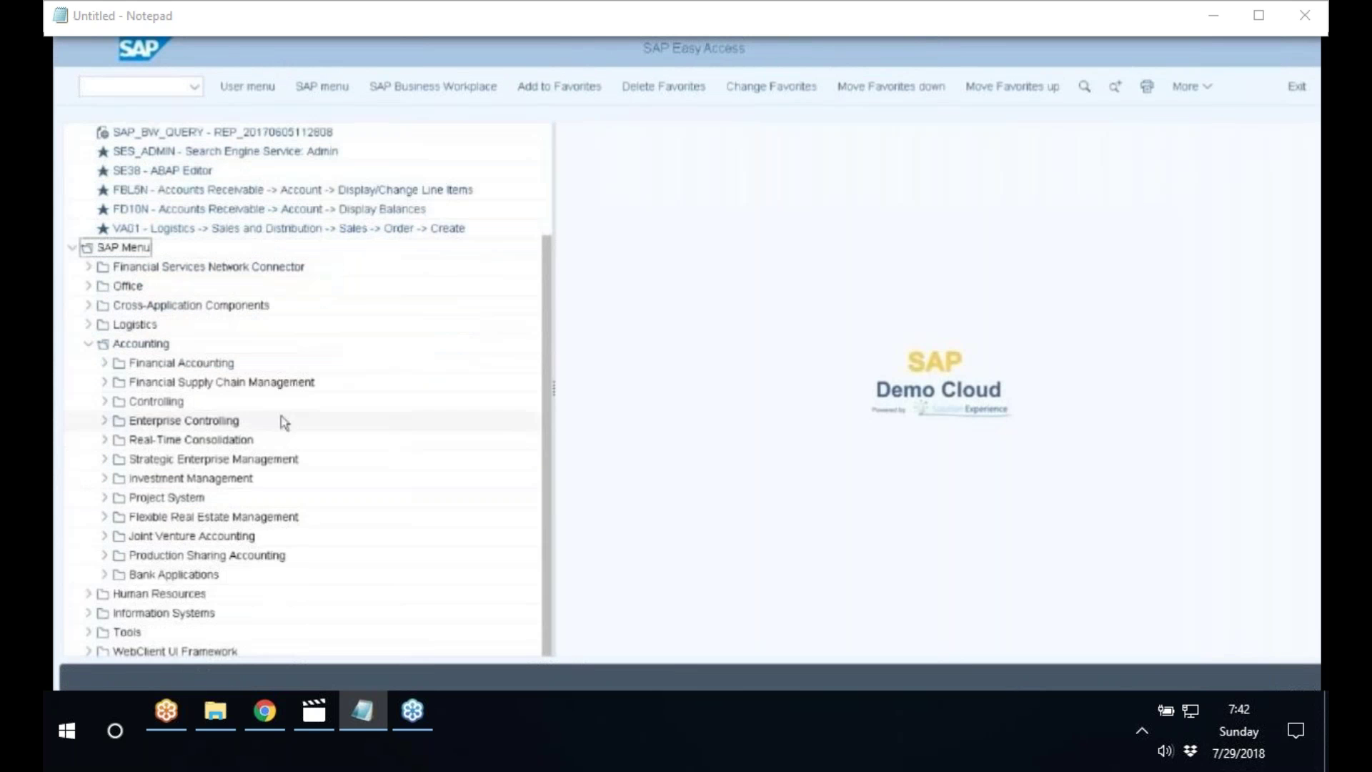
scroll(108, 388, down, 1)
click(105, 383)
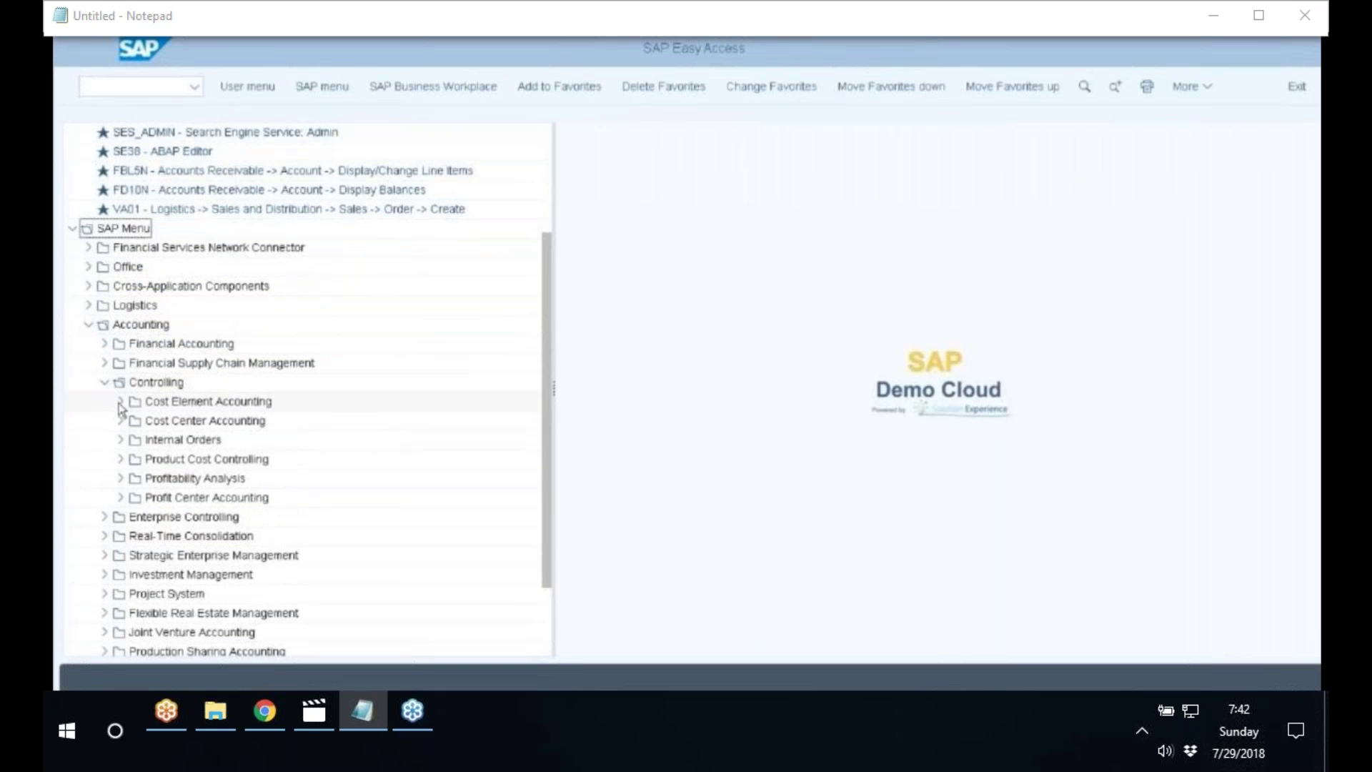
click(120, 402)
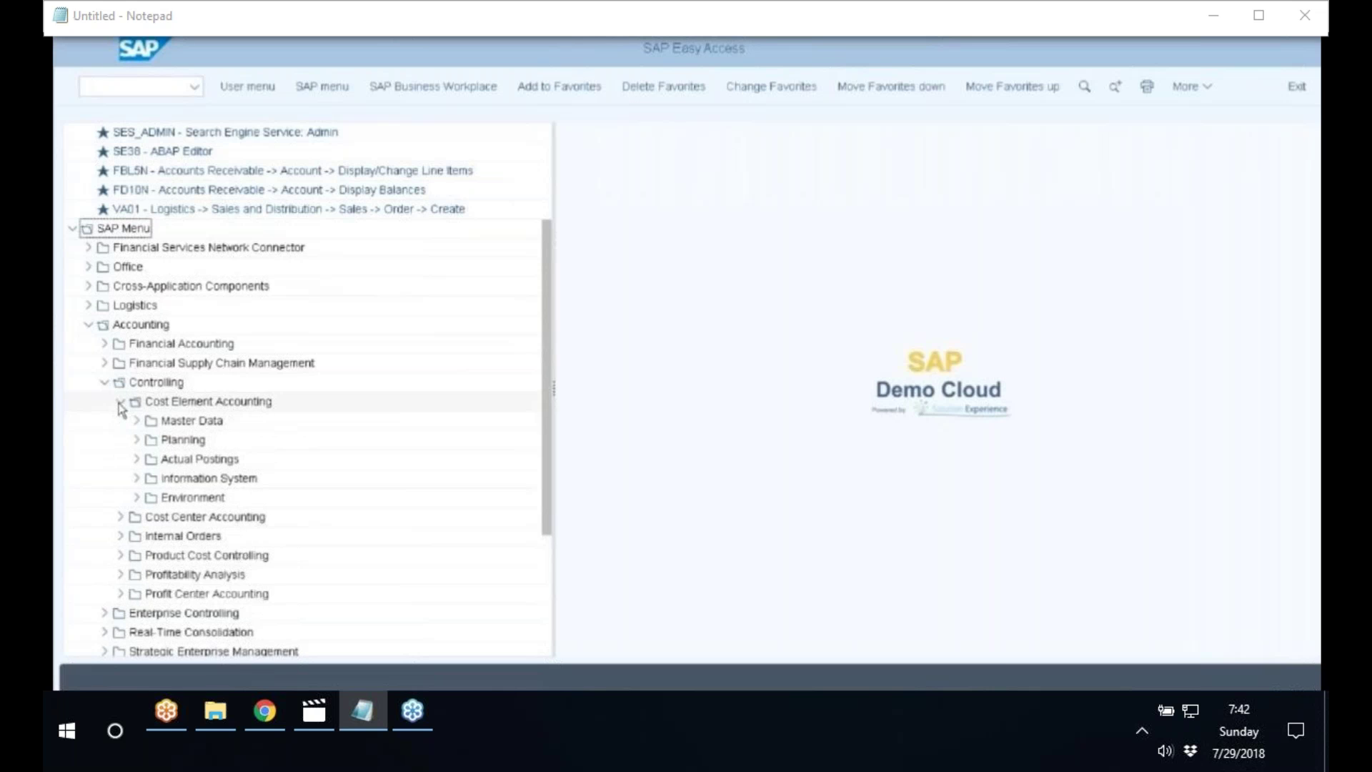
click(136, 421)
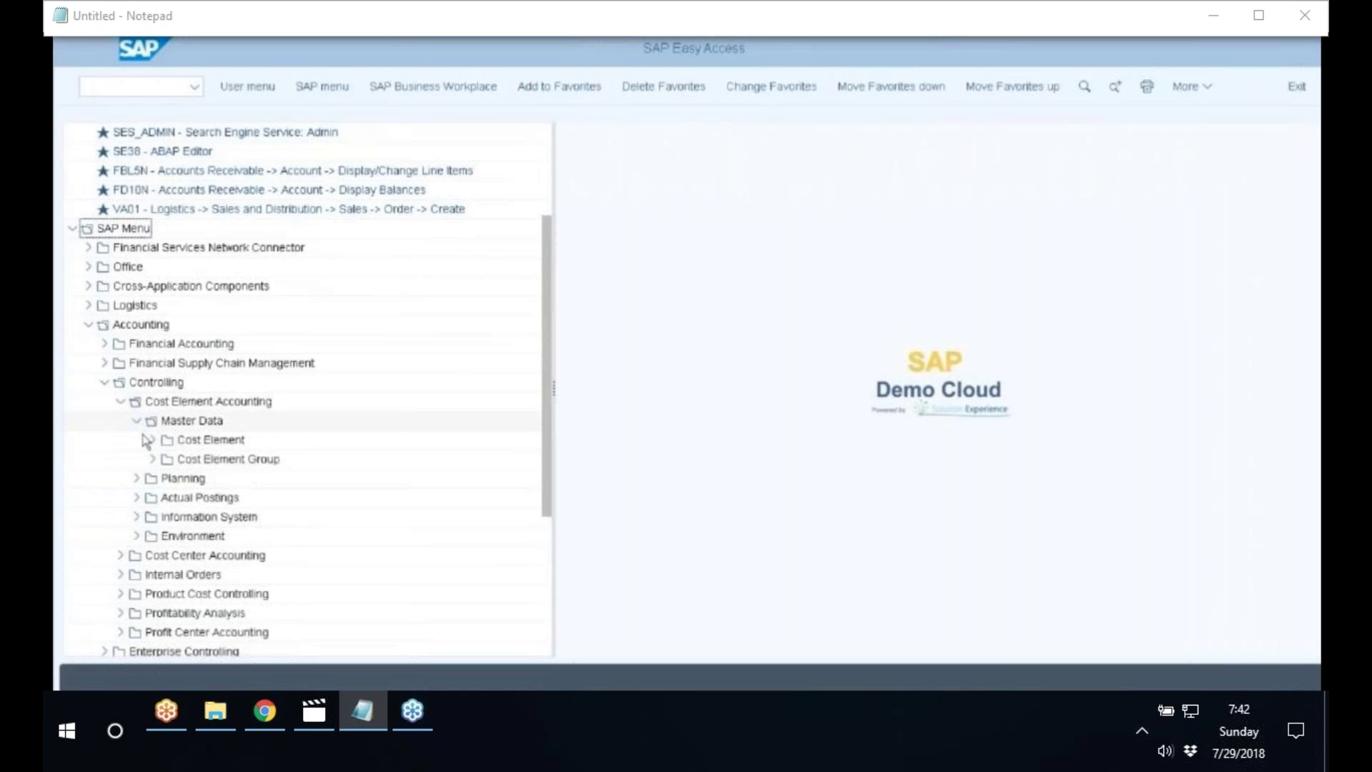
click(153, 441)
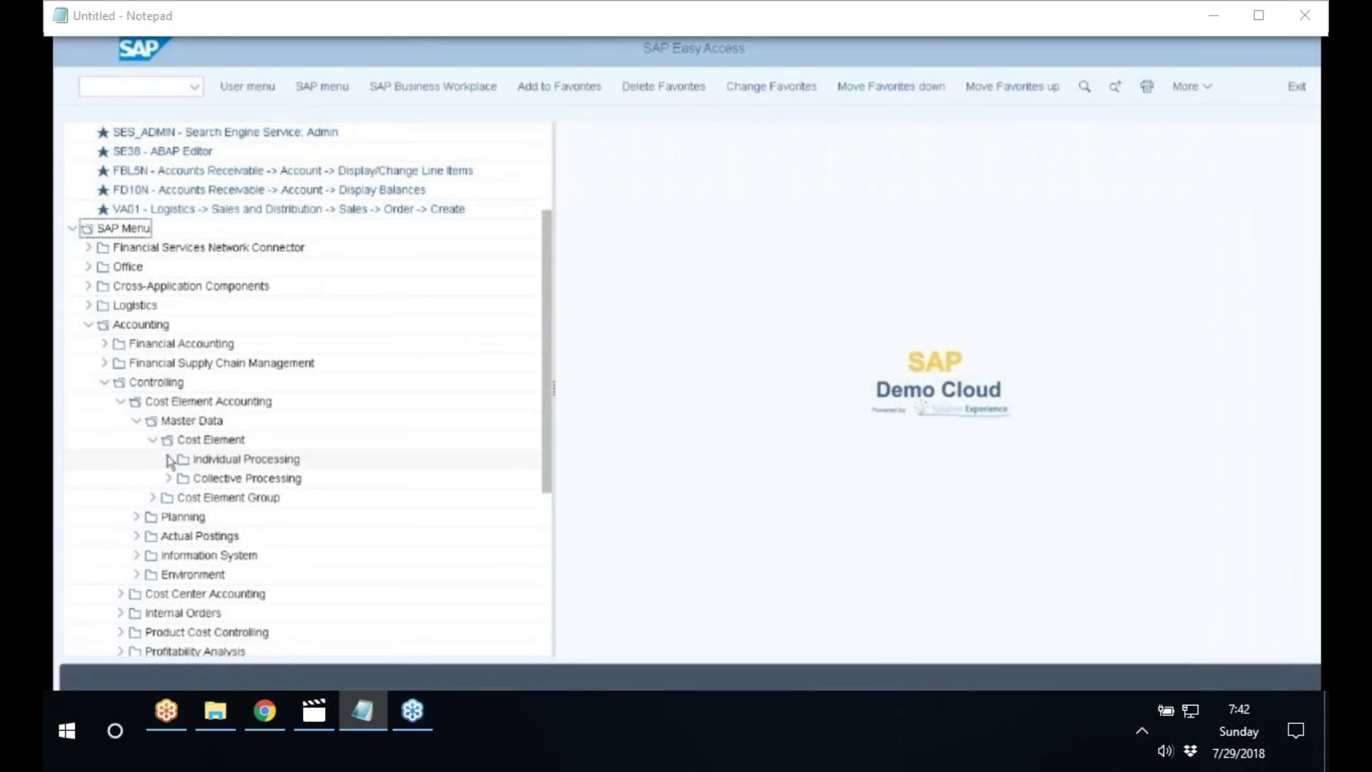
click(169, 460)
click(223, 479)
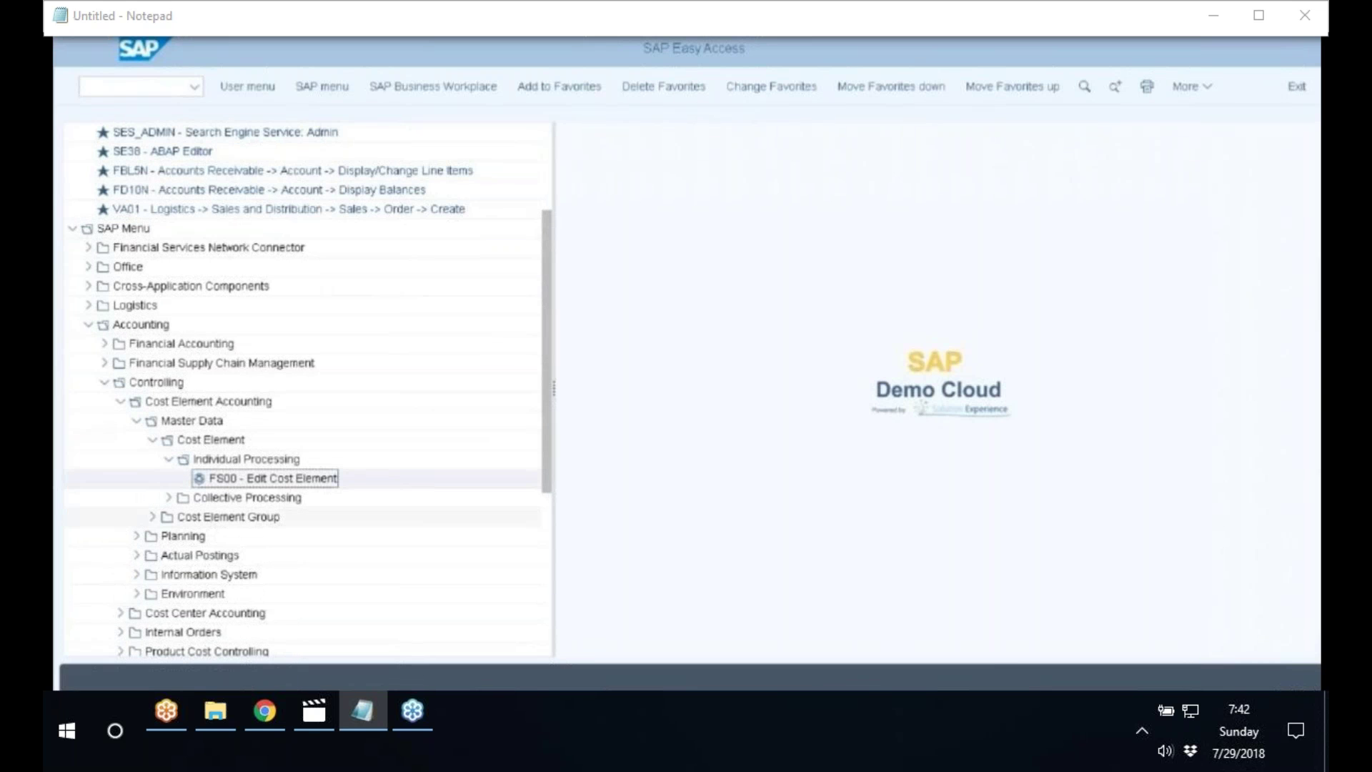
- Compare the cost element transactions in the ECC menu with those in S/4HANA, narrowing the S/4HANA menu tree
mouse_move(165, 711)
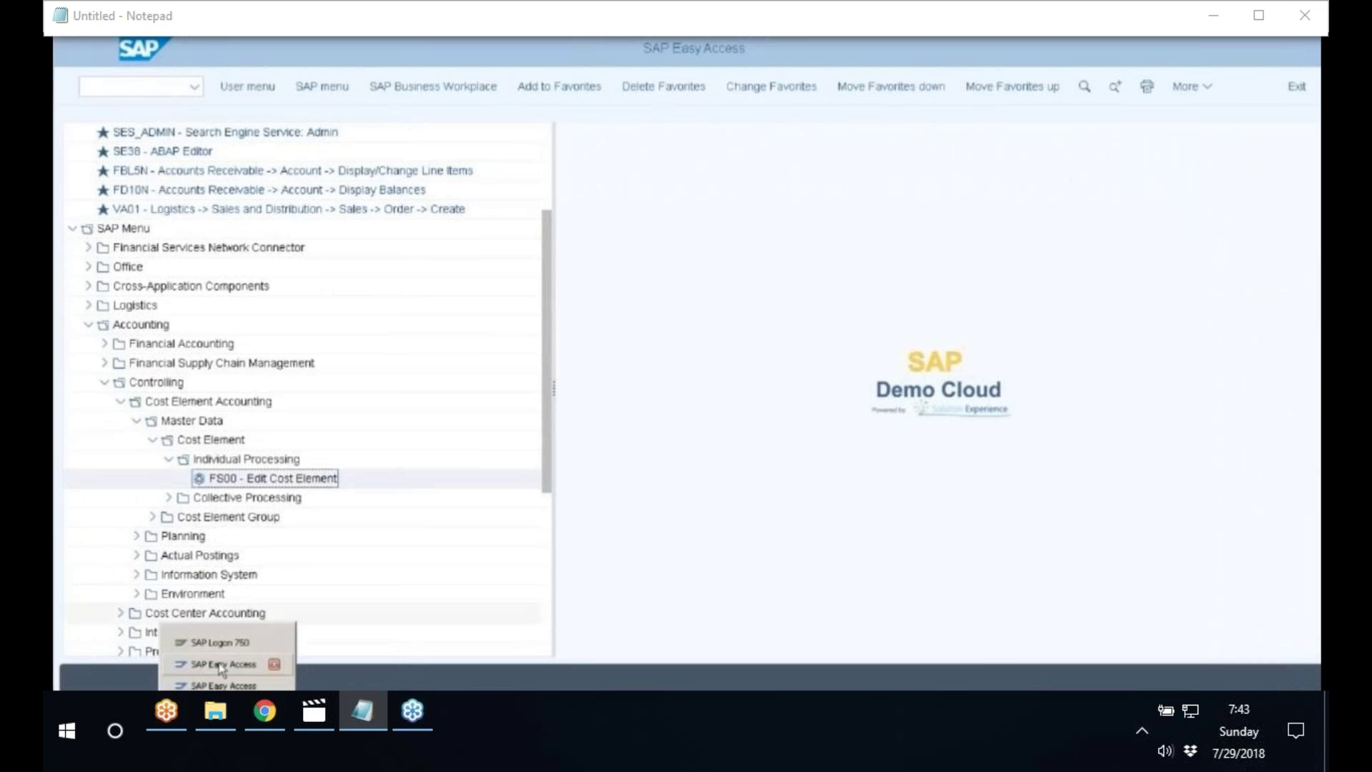
click(221, 666)
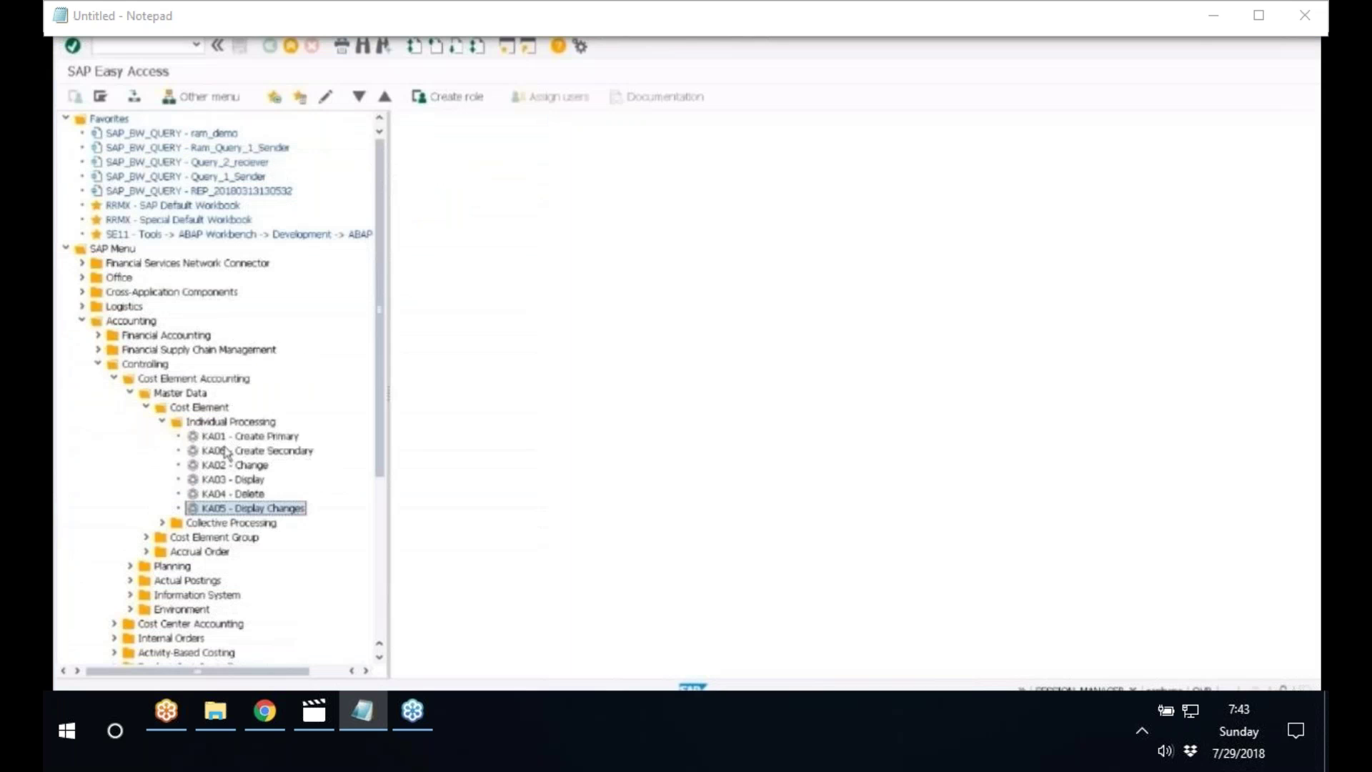
click(214, 495)
double_click(214, 494)
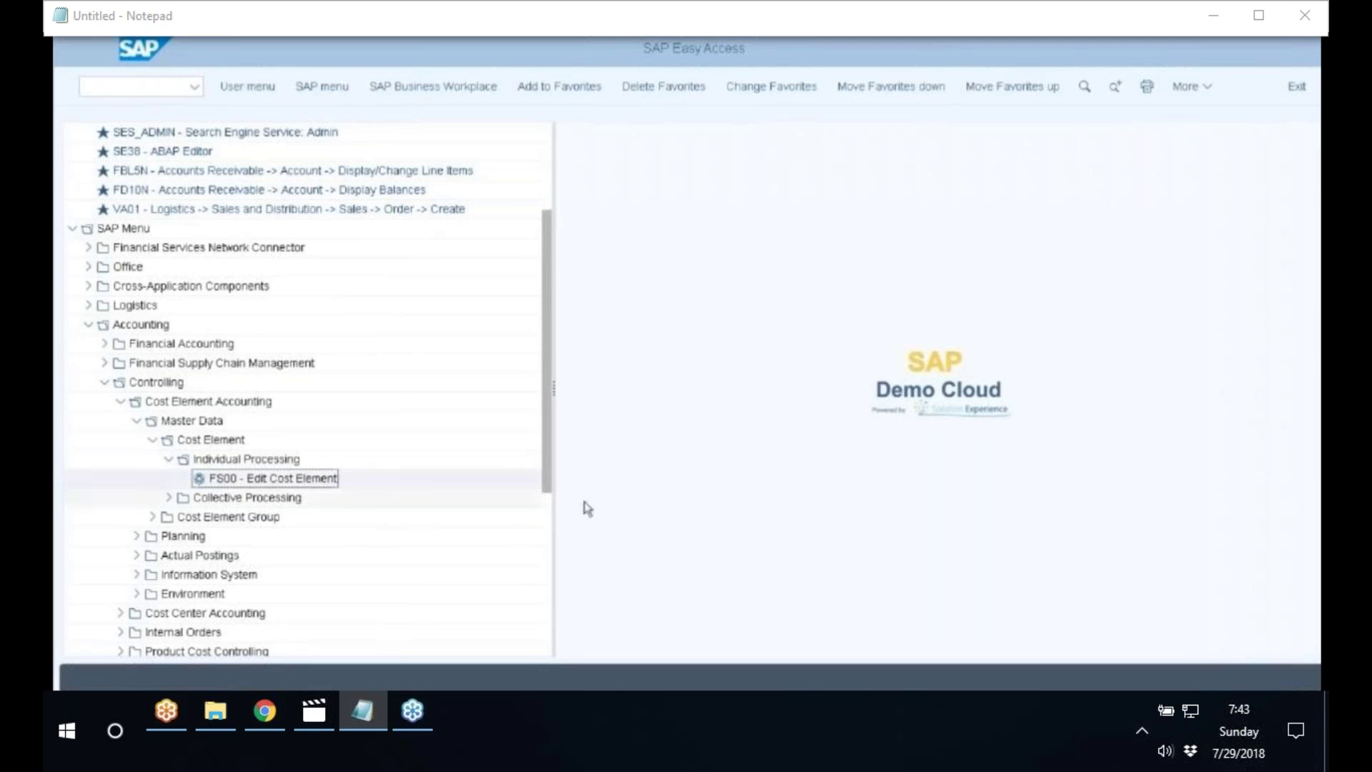
drag(557, 322, 483, 319)
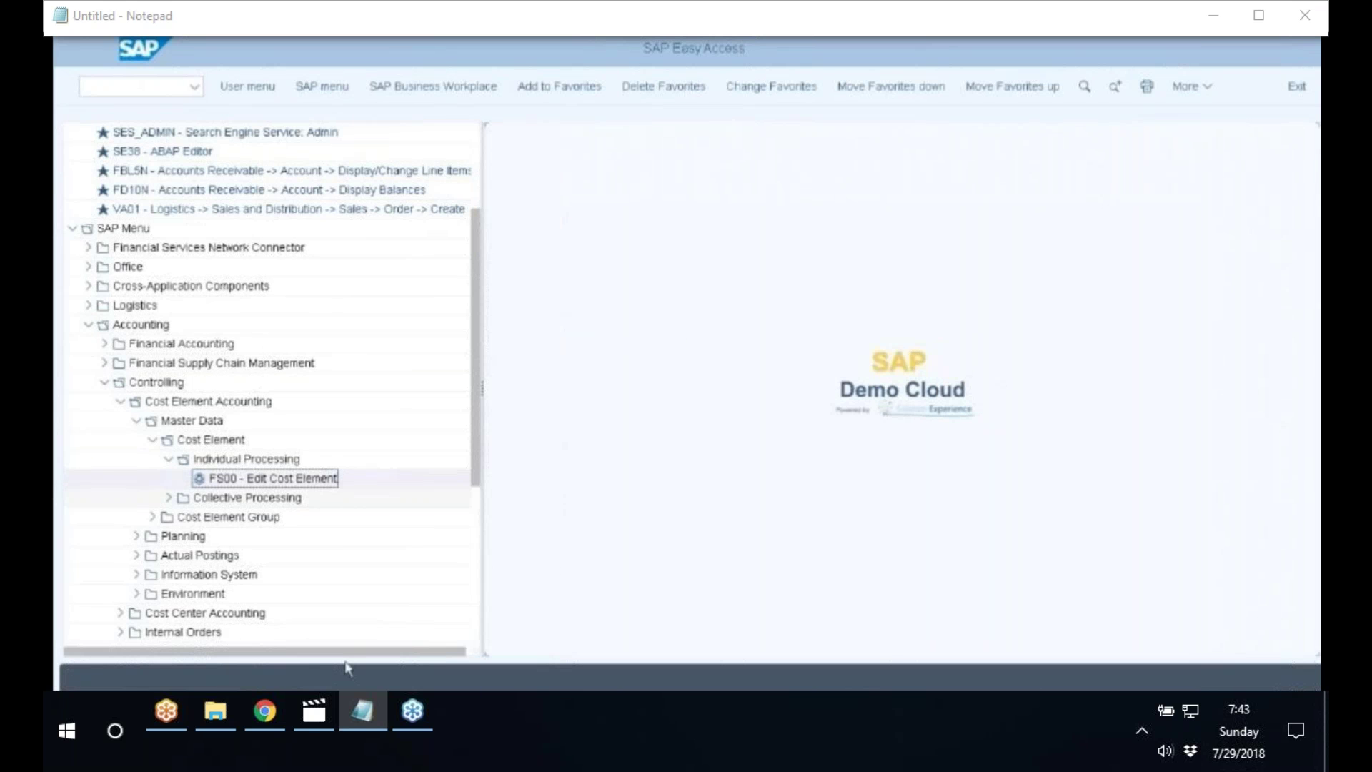
- Open the hana 99 text file from the remote desktop and find the section on the ecchana S/4HANA 1610 system
key(alt+Tab)
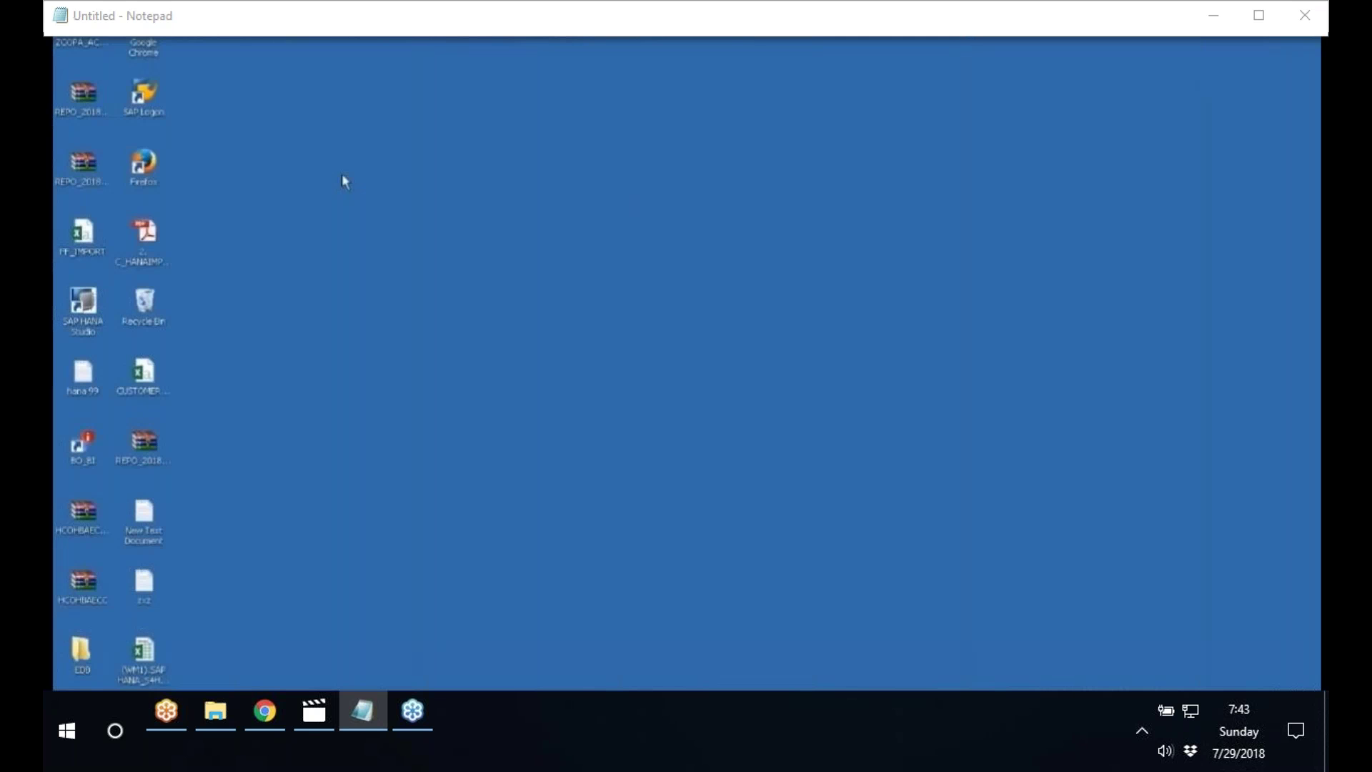
click(84, 373)
double_click(85, 375)
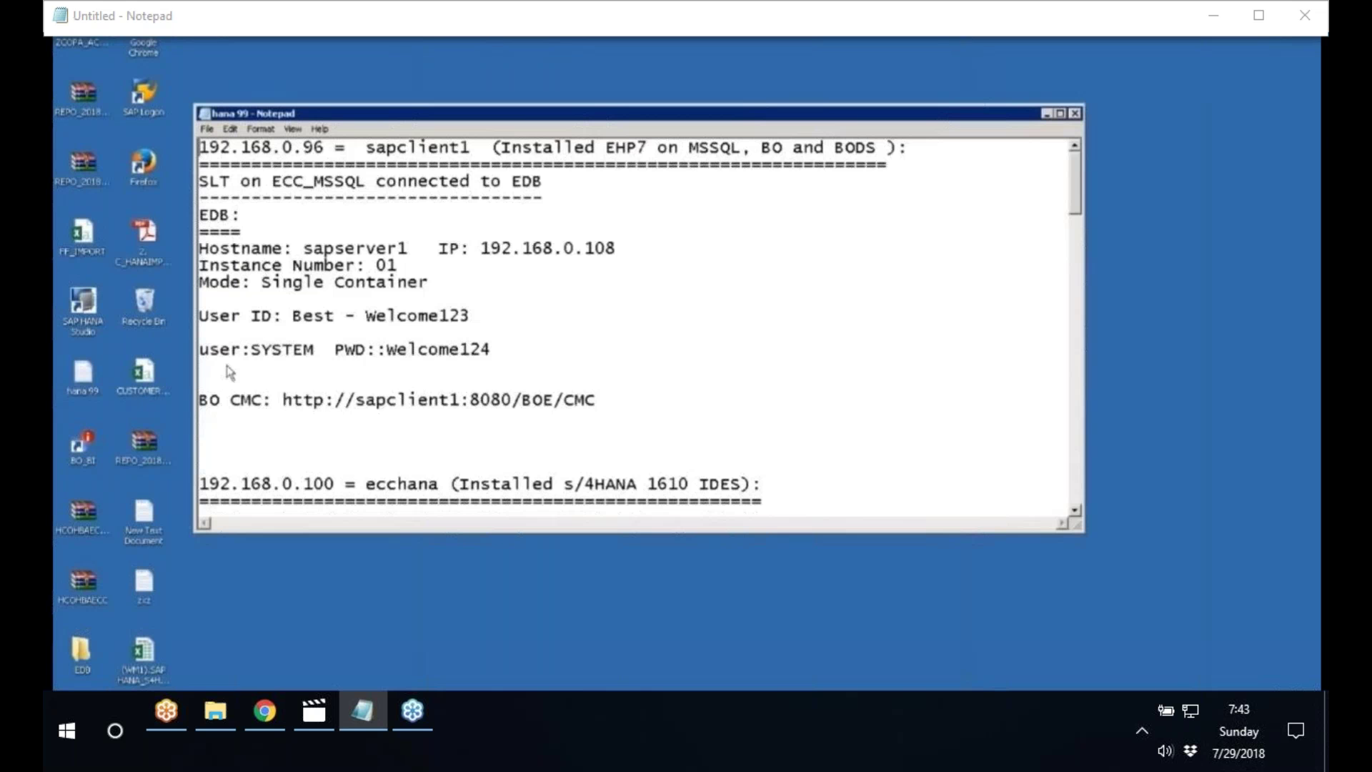
scroll(374, 323, down, 5)
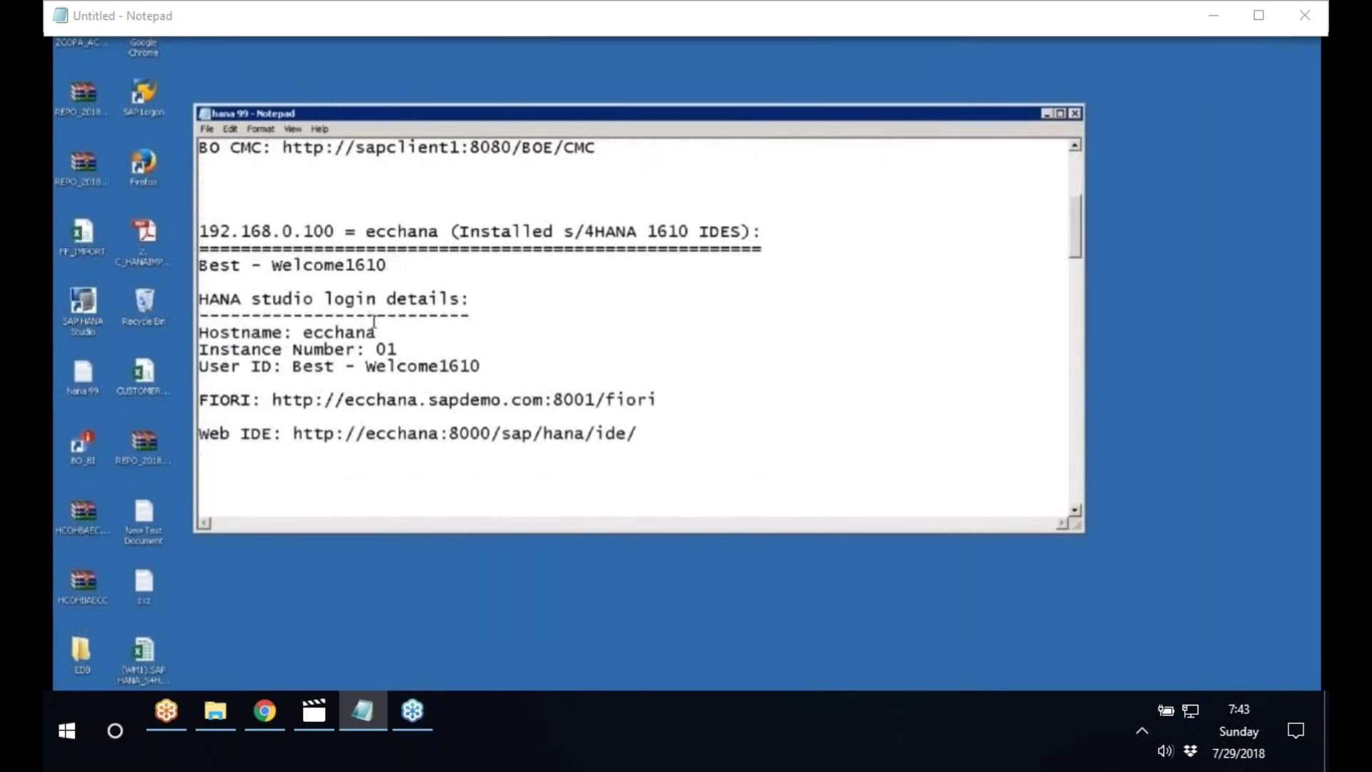
scroll(374, 323, down, 6)
drag(274, 166, 616, 164)
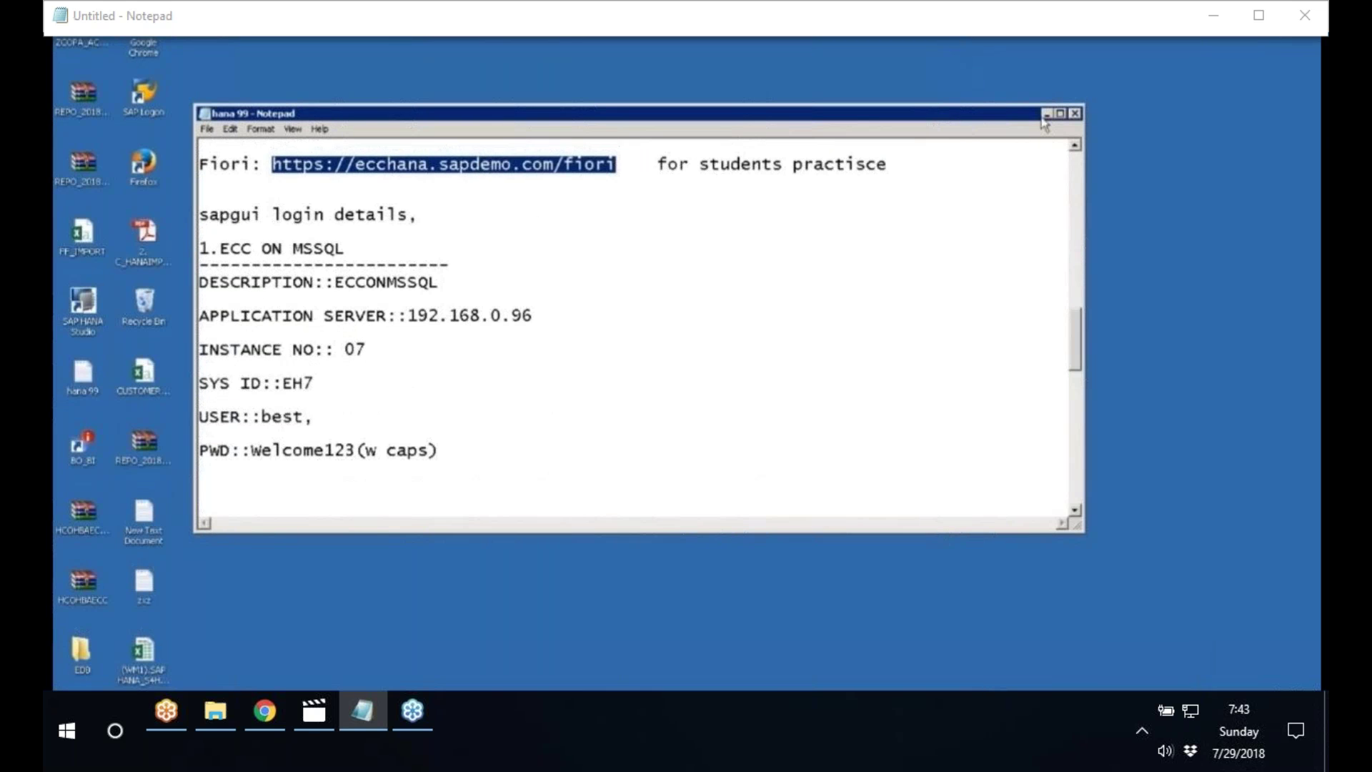
click(1045, 114)
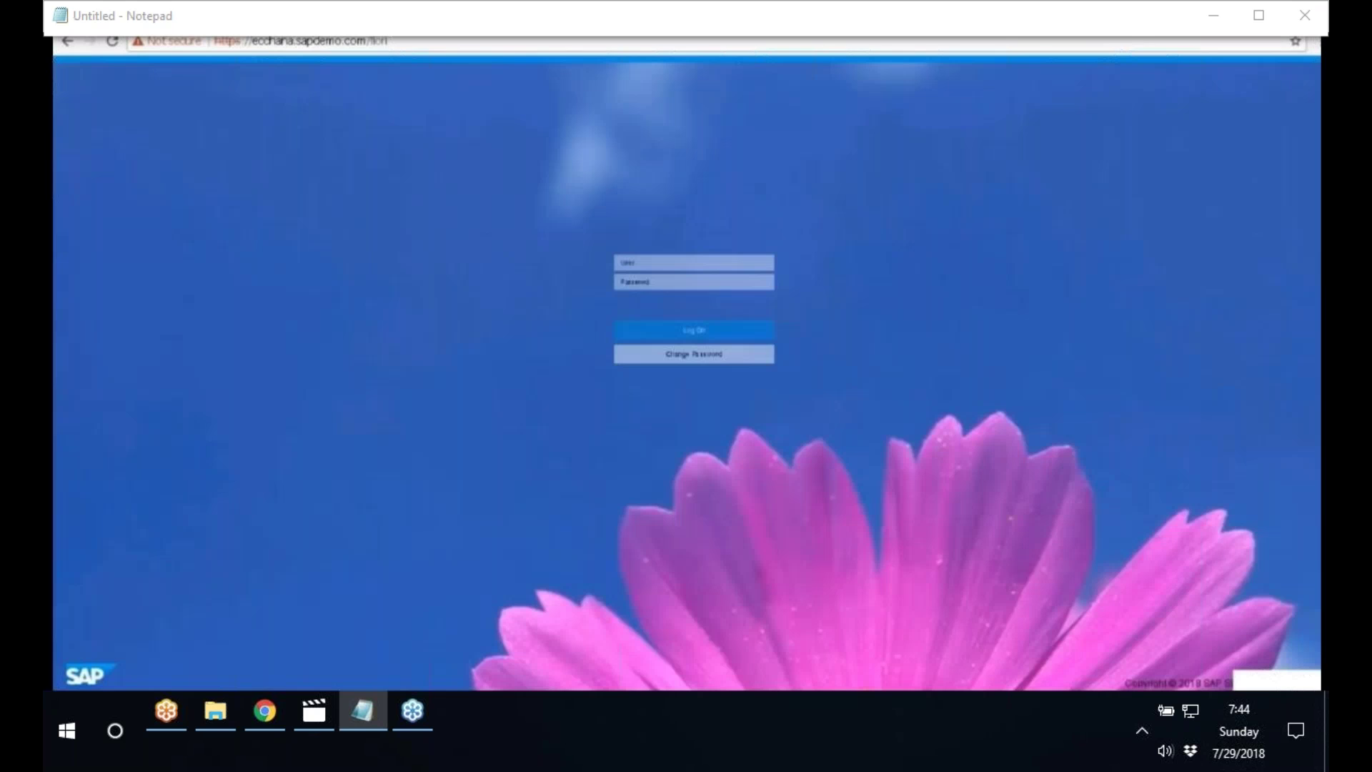
- Log on to the SAP Fiori launchpad with the user name and password
text(BEST)
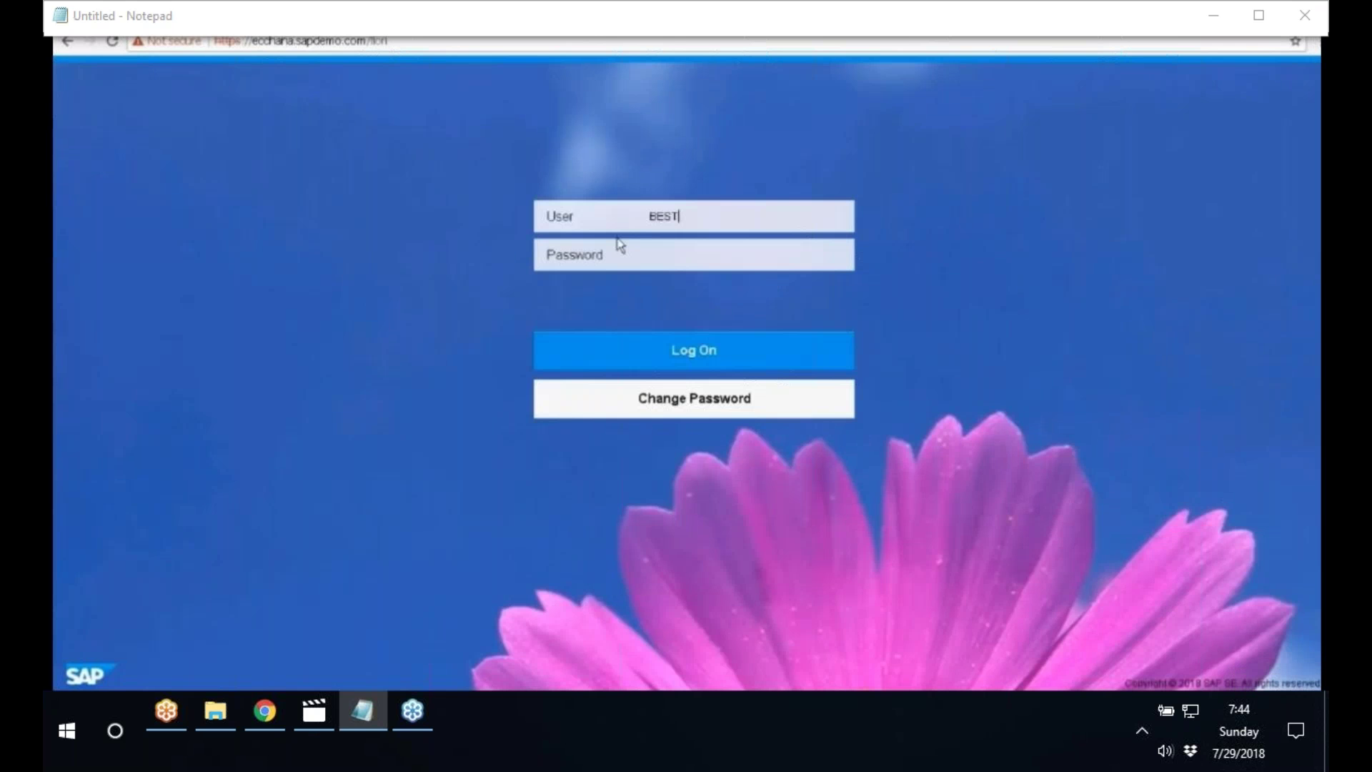
click(644, 254)
text(**********)
key(Return)
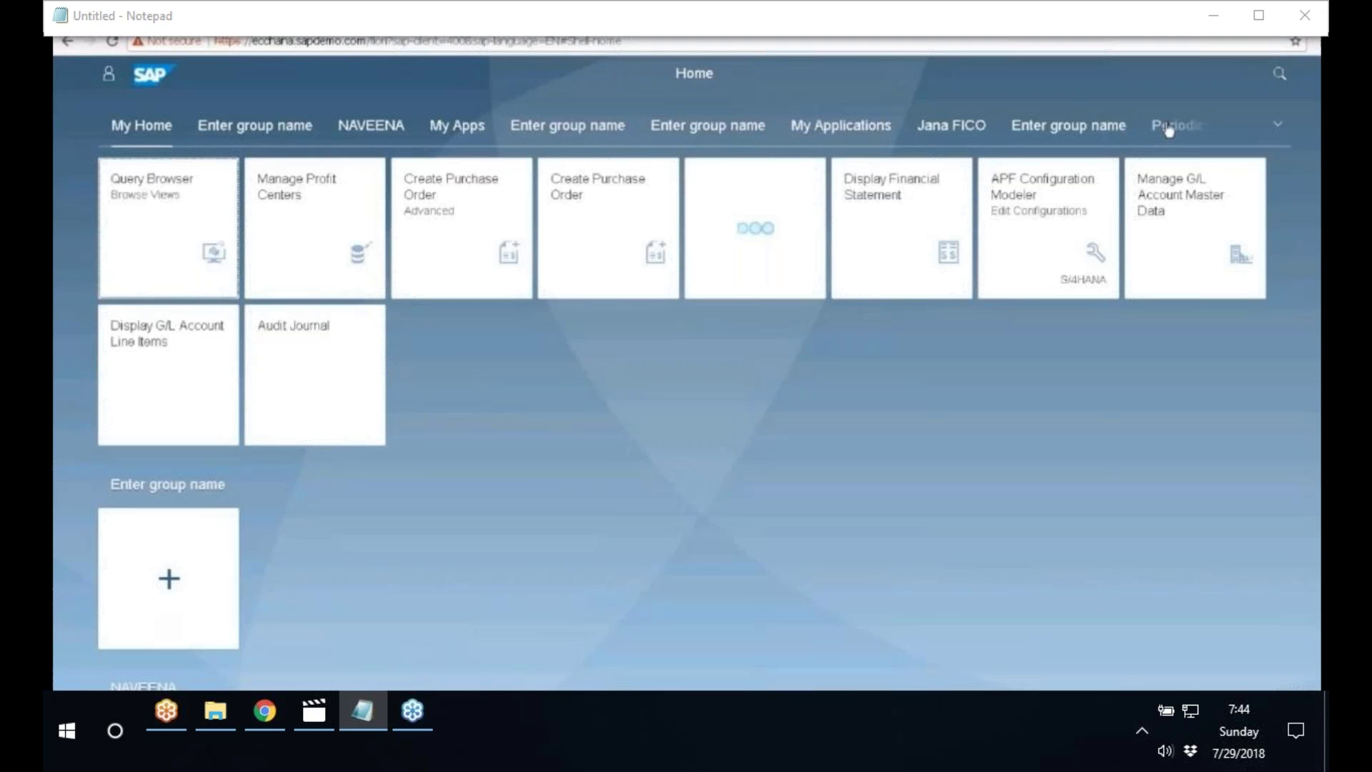
- Search the launchpad for MANAGE G/L ACCOUNT MASTER DATA, dismiss the message list and open that app
click(1280, 76)
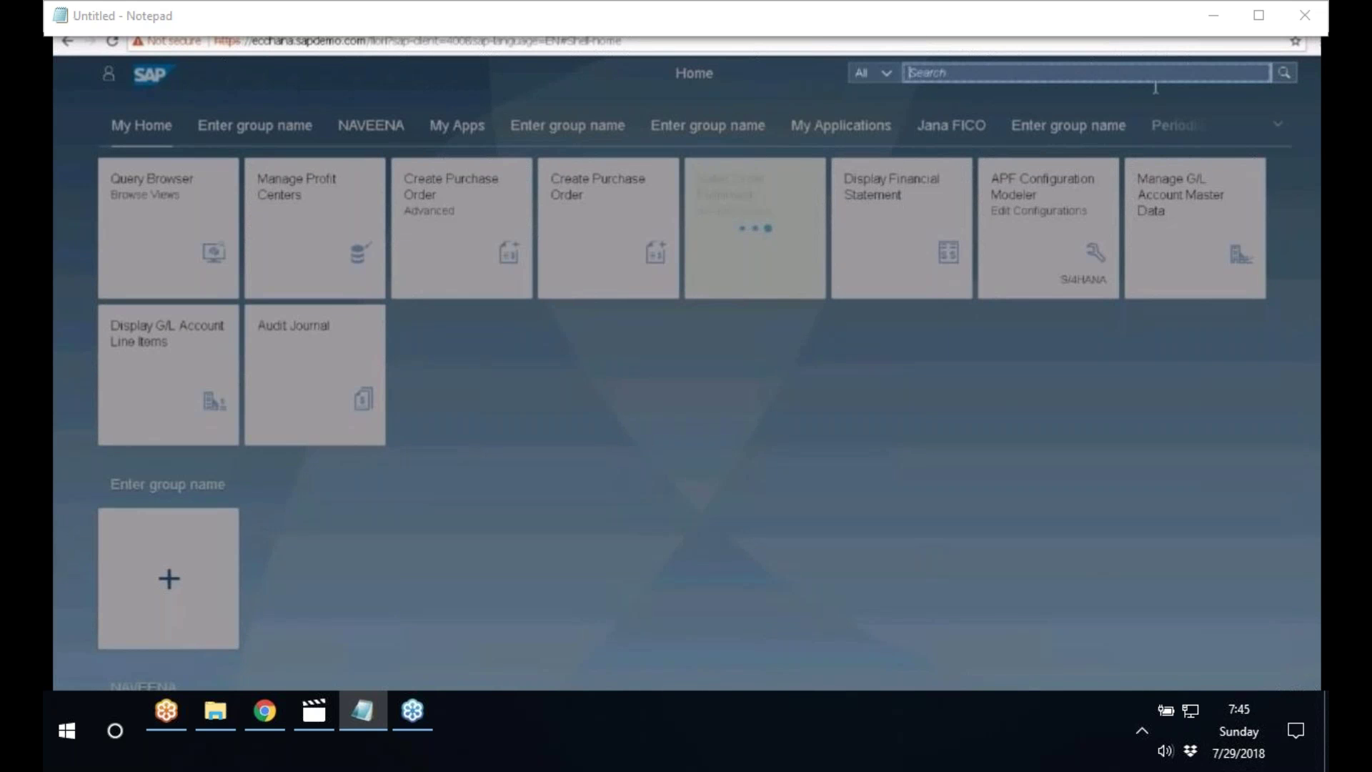
text(MAN)
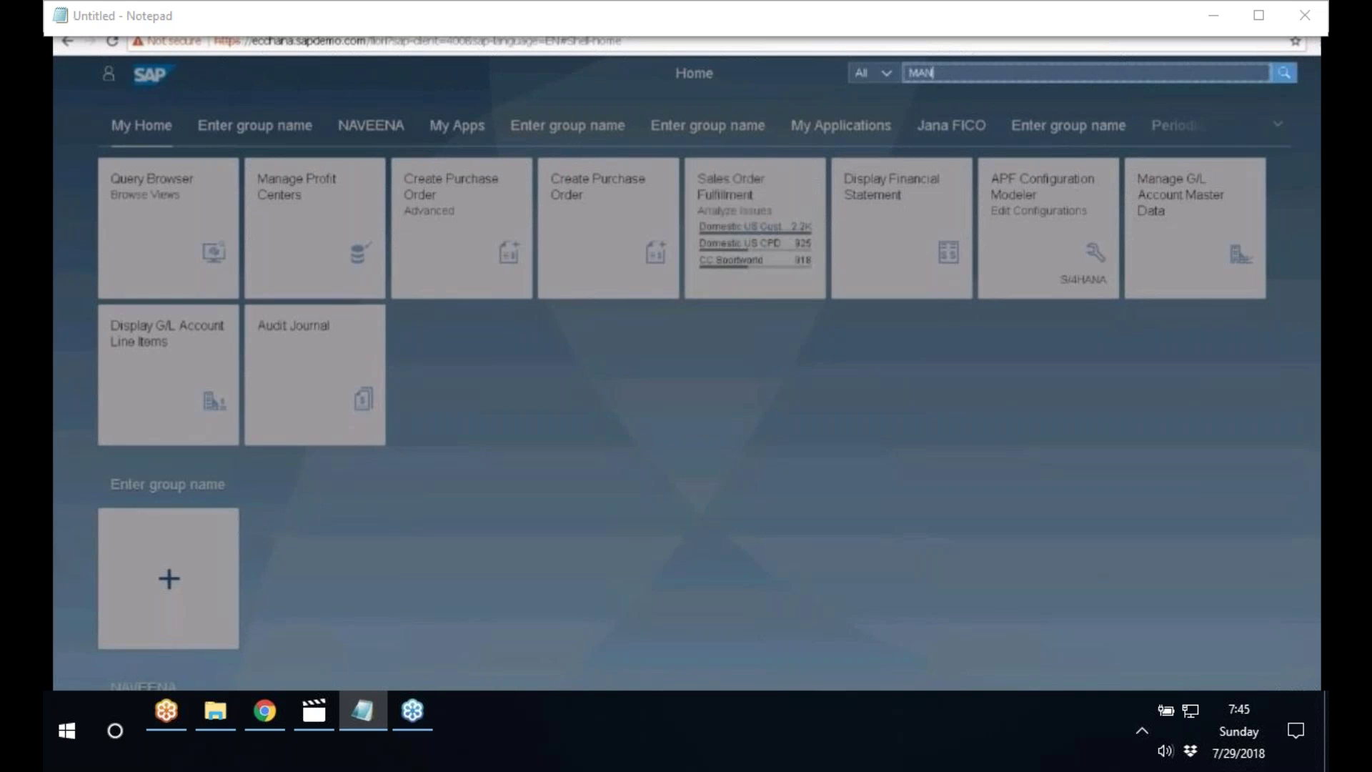
text(AGE G/L ACCOUNT MAS)
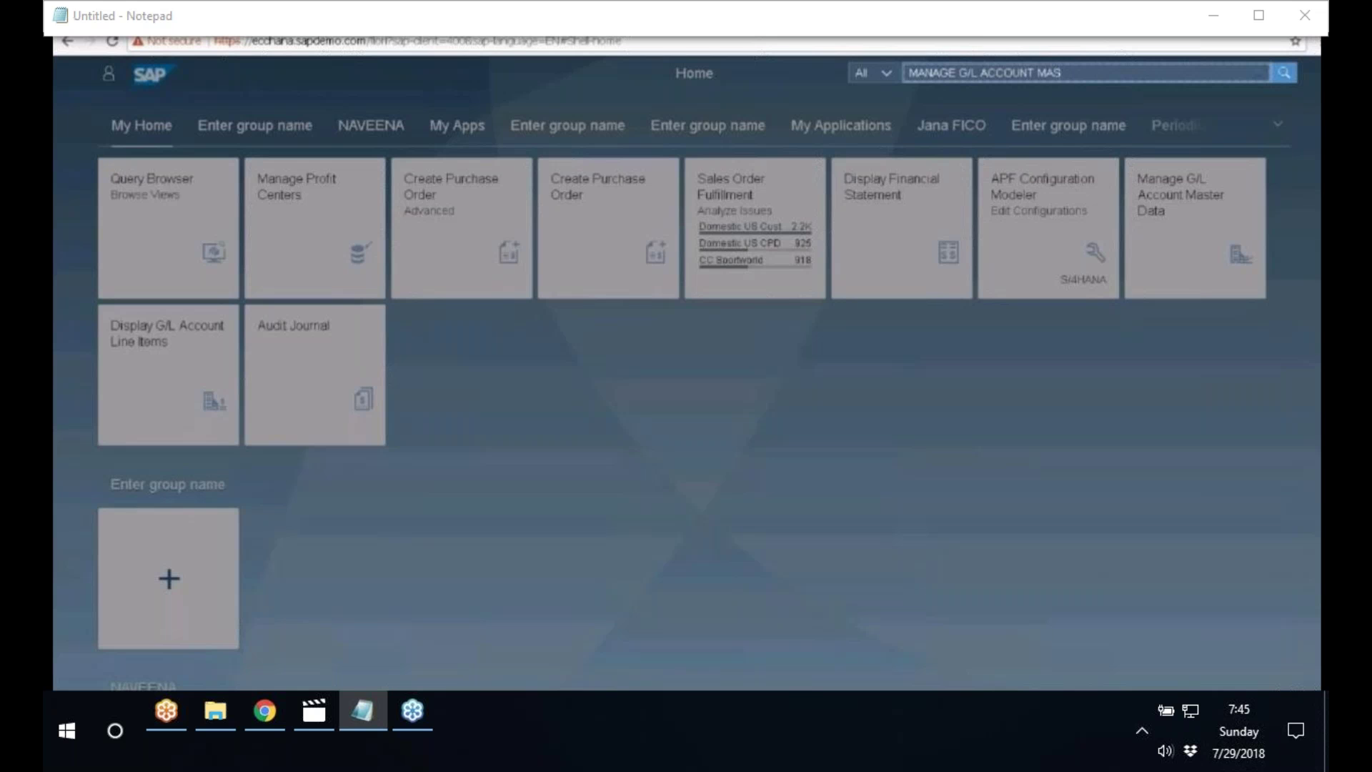
text(TER DATA)
key(Return)
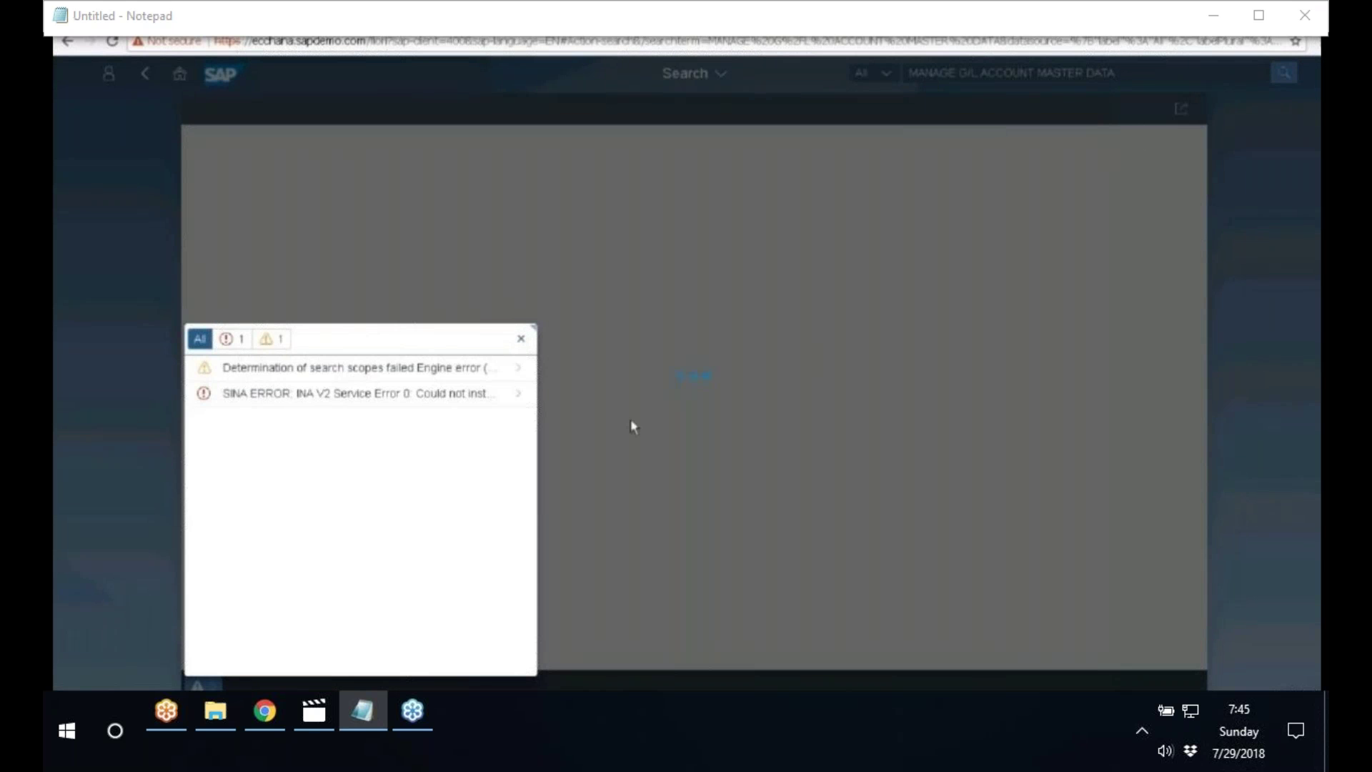
click(521, 342)
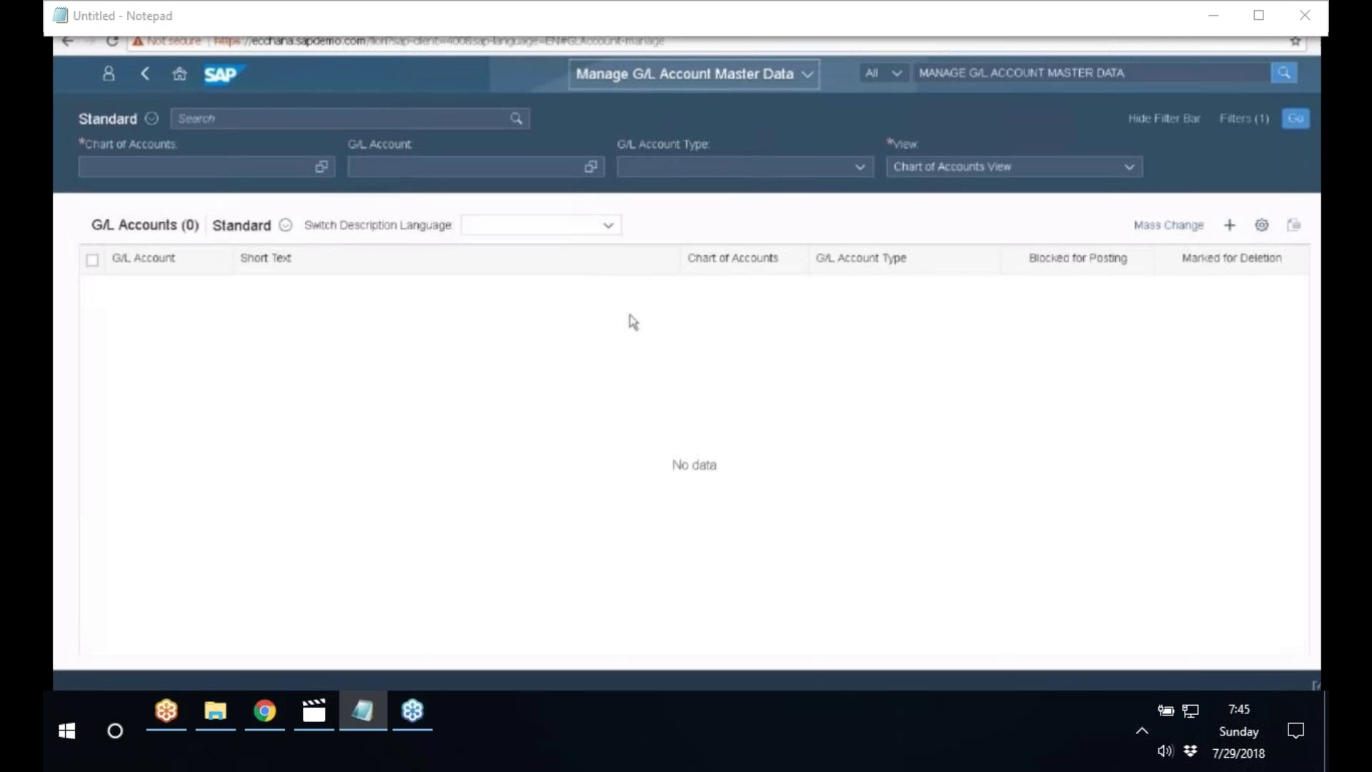
- Create a new G/L account master record with G/L account 10011100
click(1231, 227)
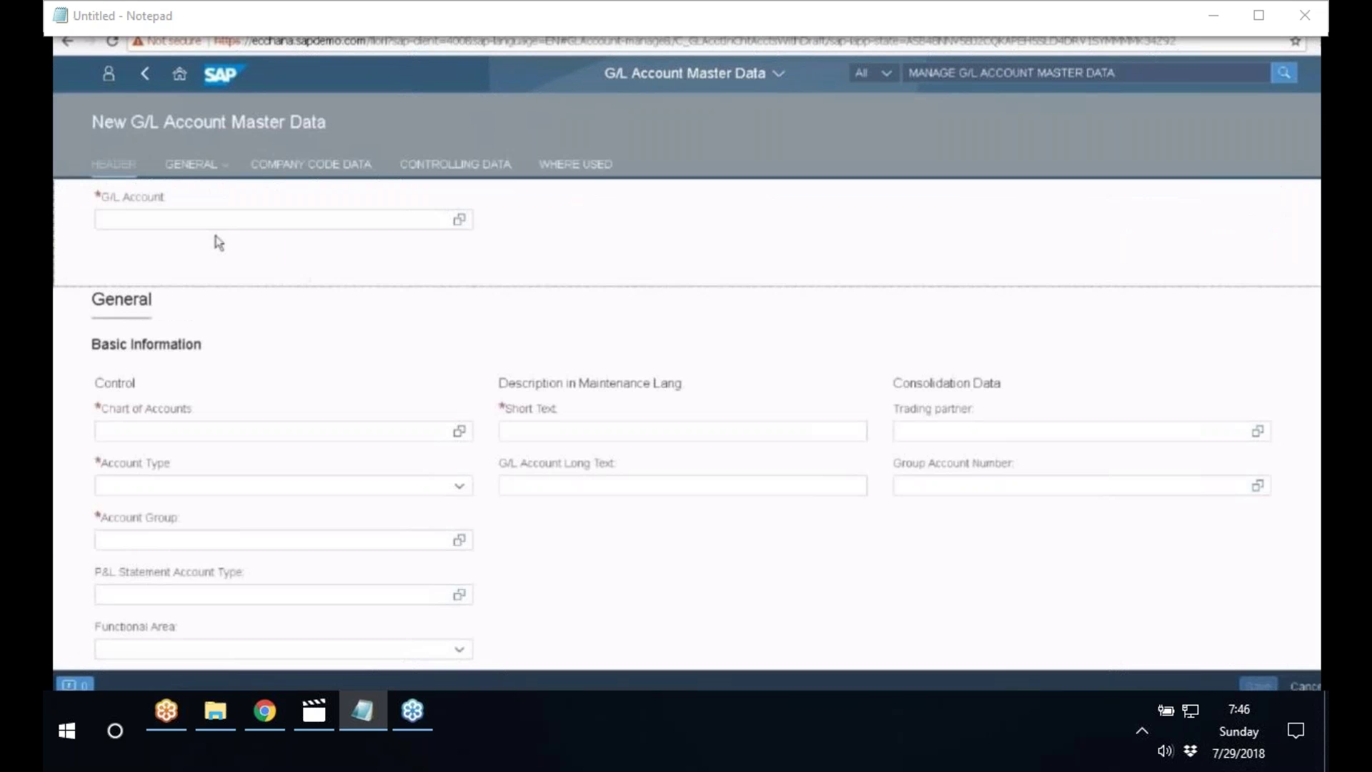
click(113, 220)
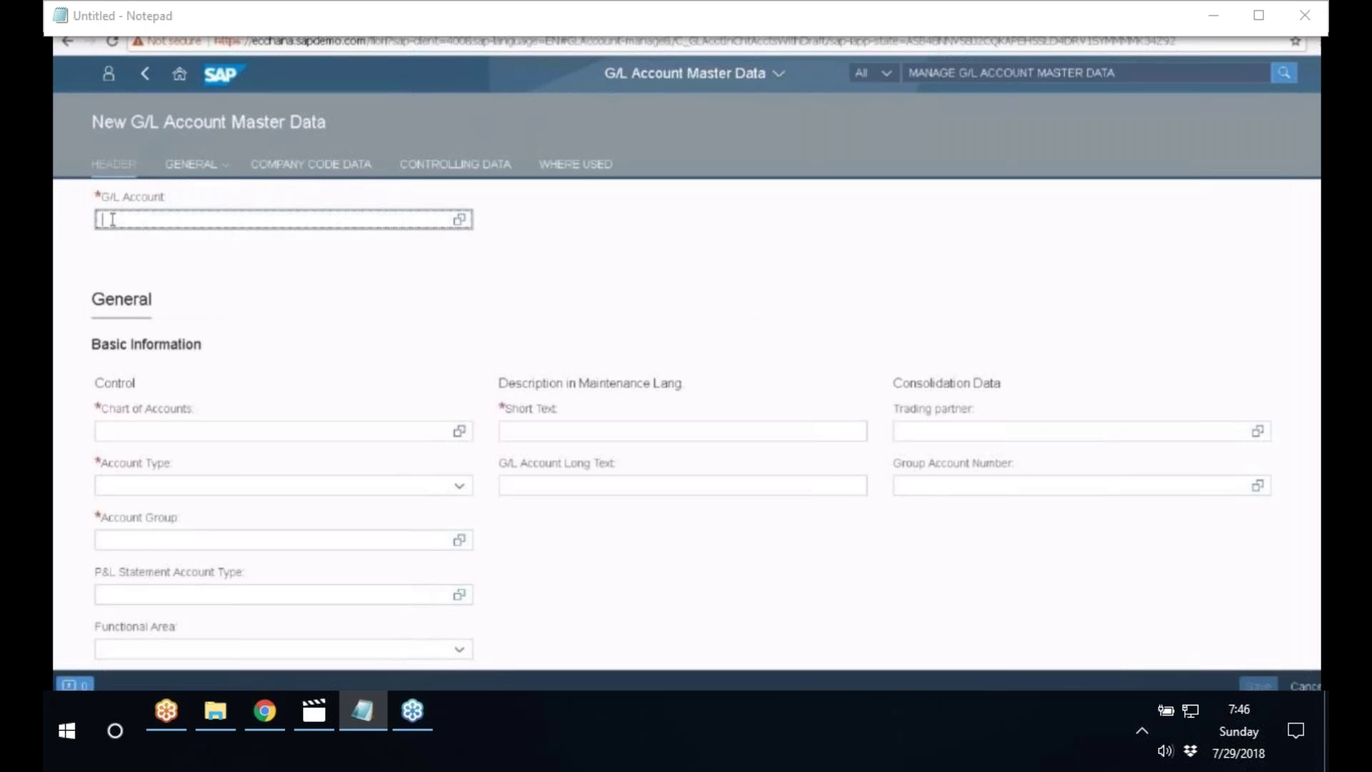
text(10011100)
click(226, 266)
- Set the account's chart of accounts to 9000, account type to Primary Costs or Revenue and account group to 1000
click(182, 431)
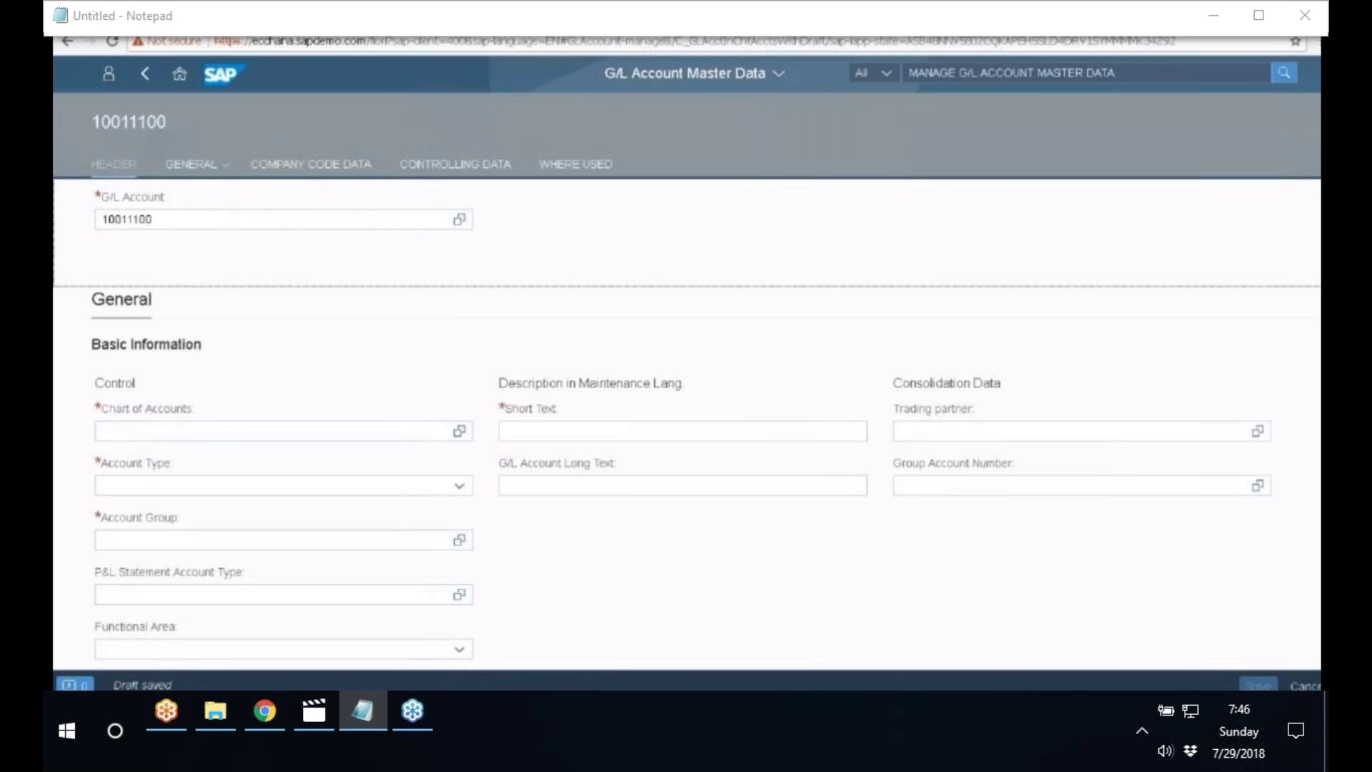
scroll(686, 422, down, 1)
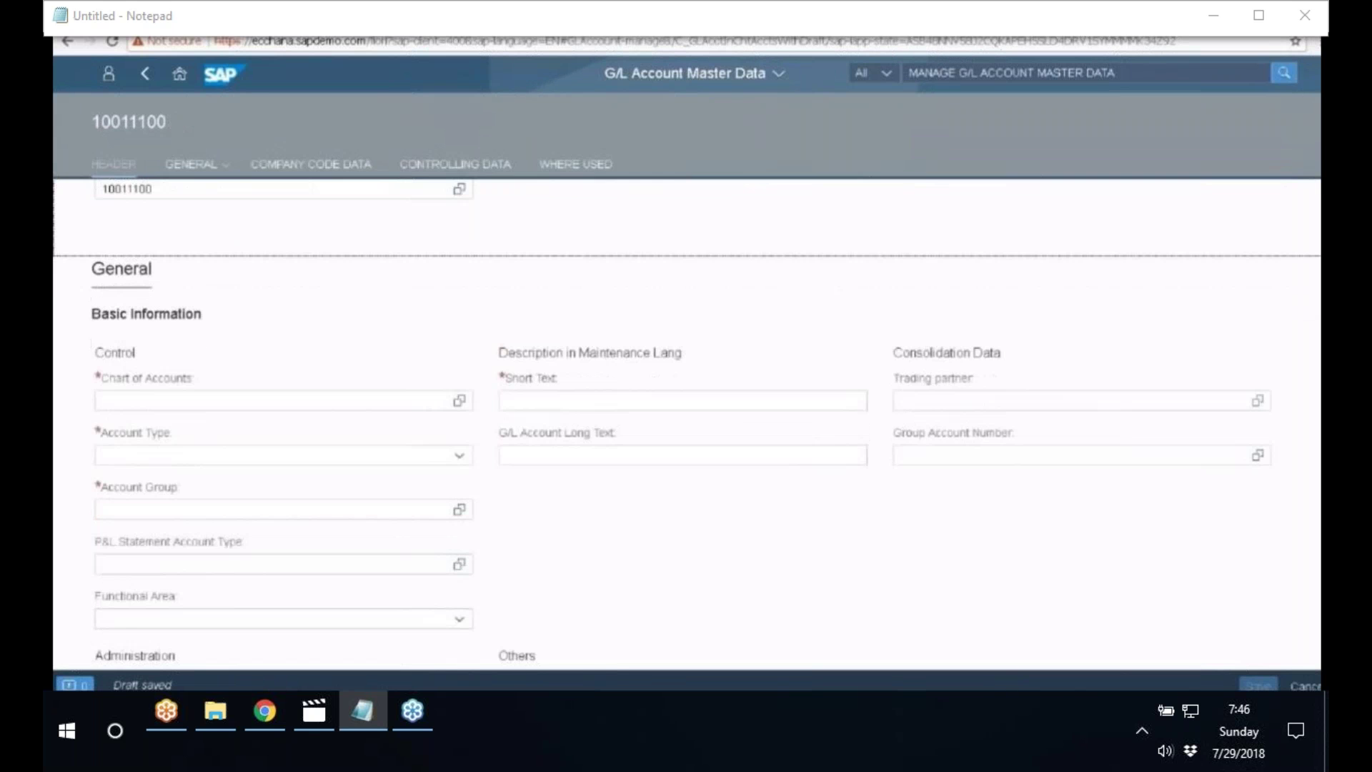
scroll(686, 421, down, 3)
click(203, 267)
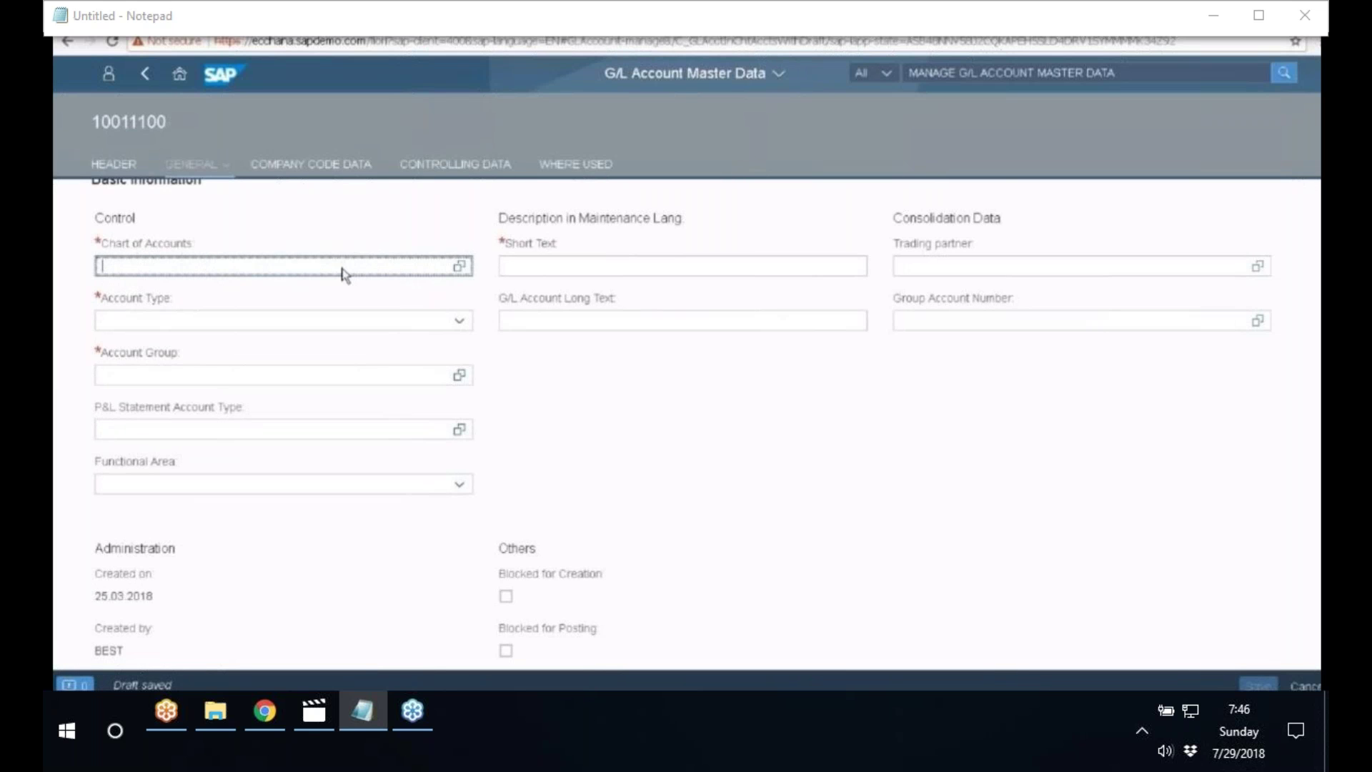
click(460, 268)
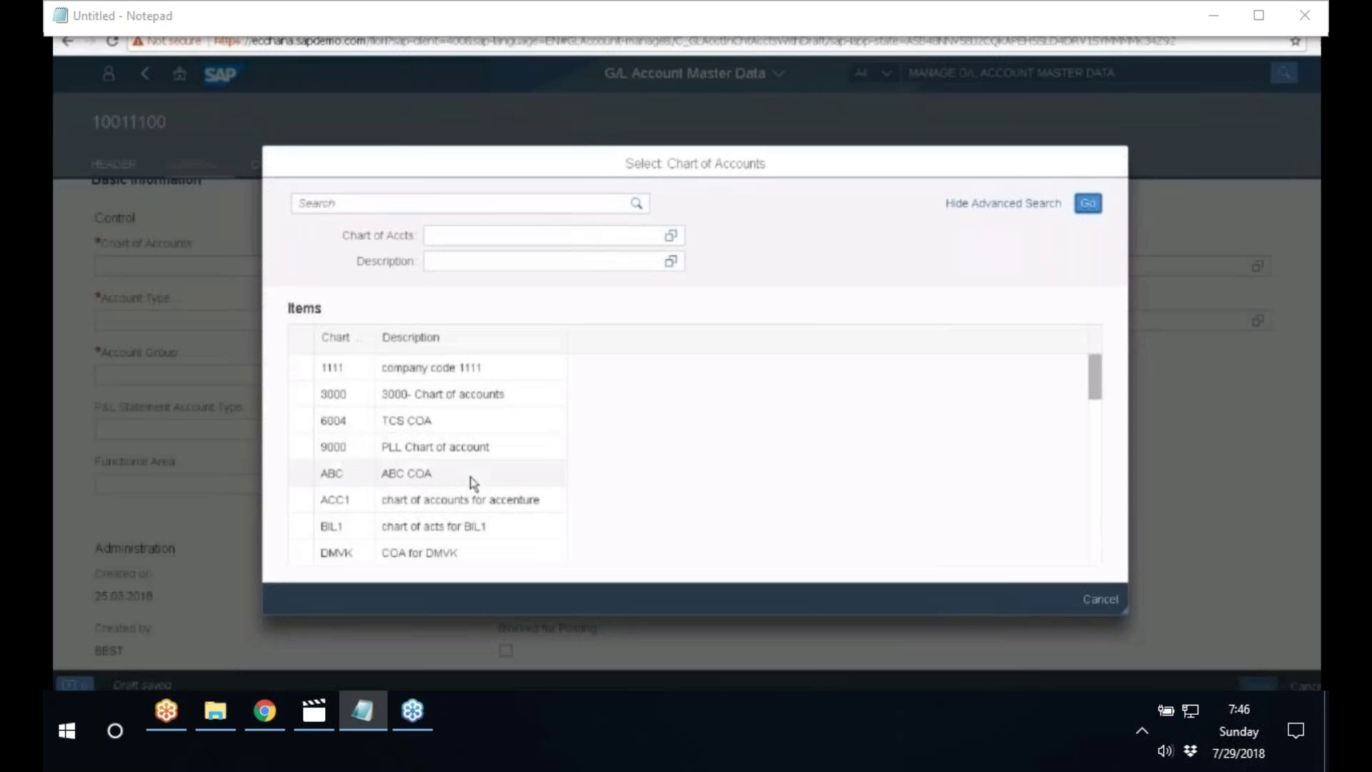
click(357, 453)
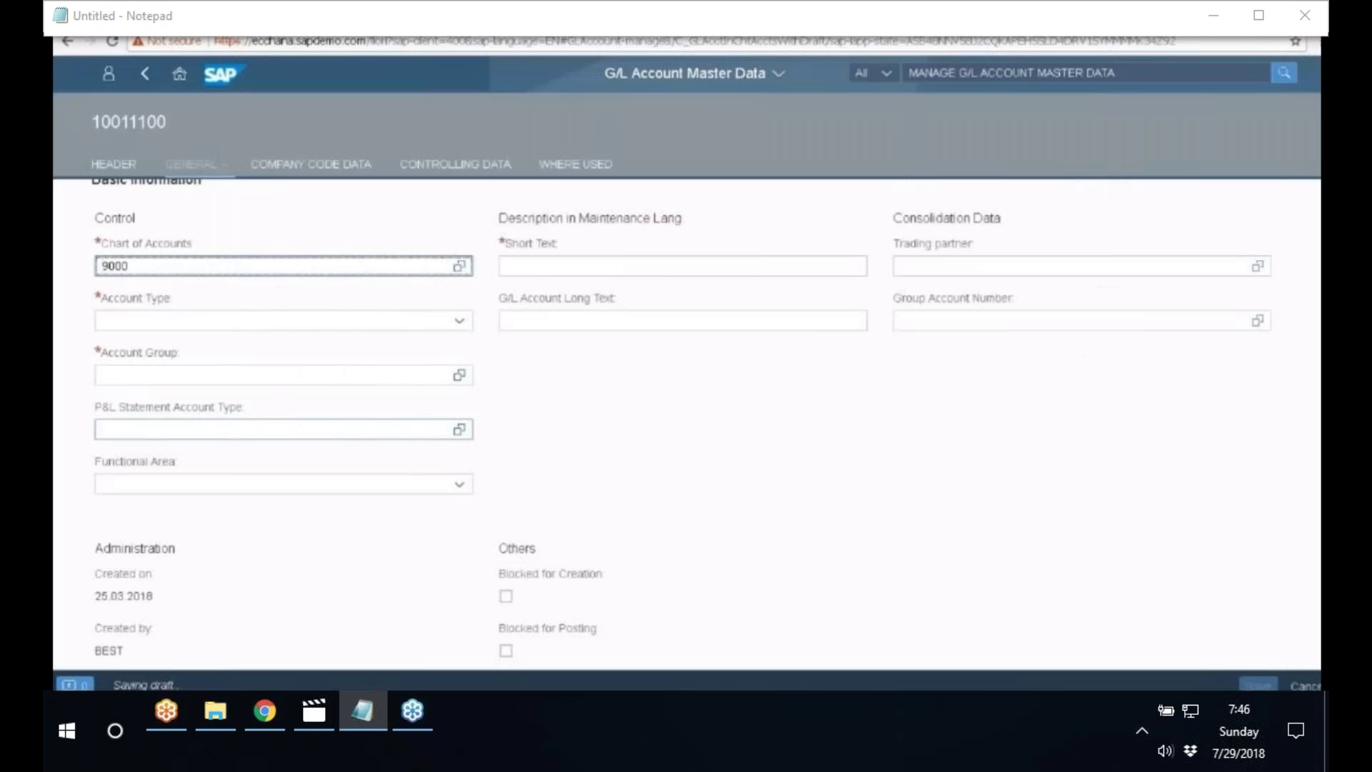
click(461, 321)
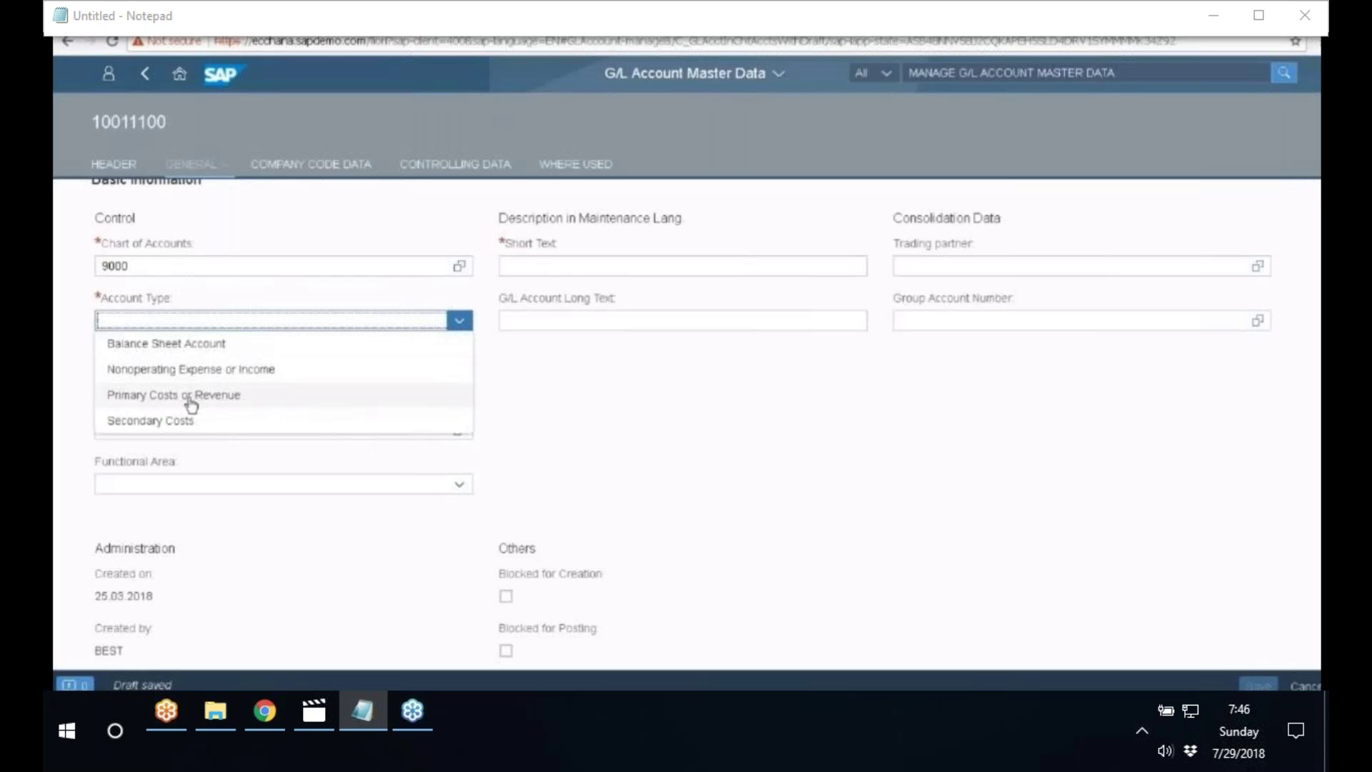
click(229, 395)
click(168, 378)
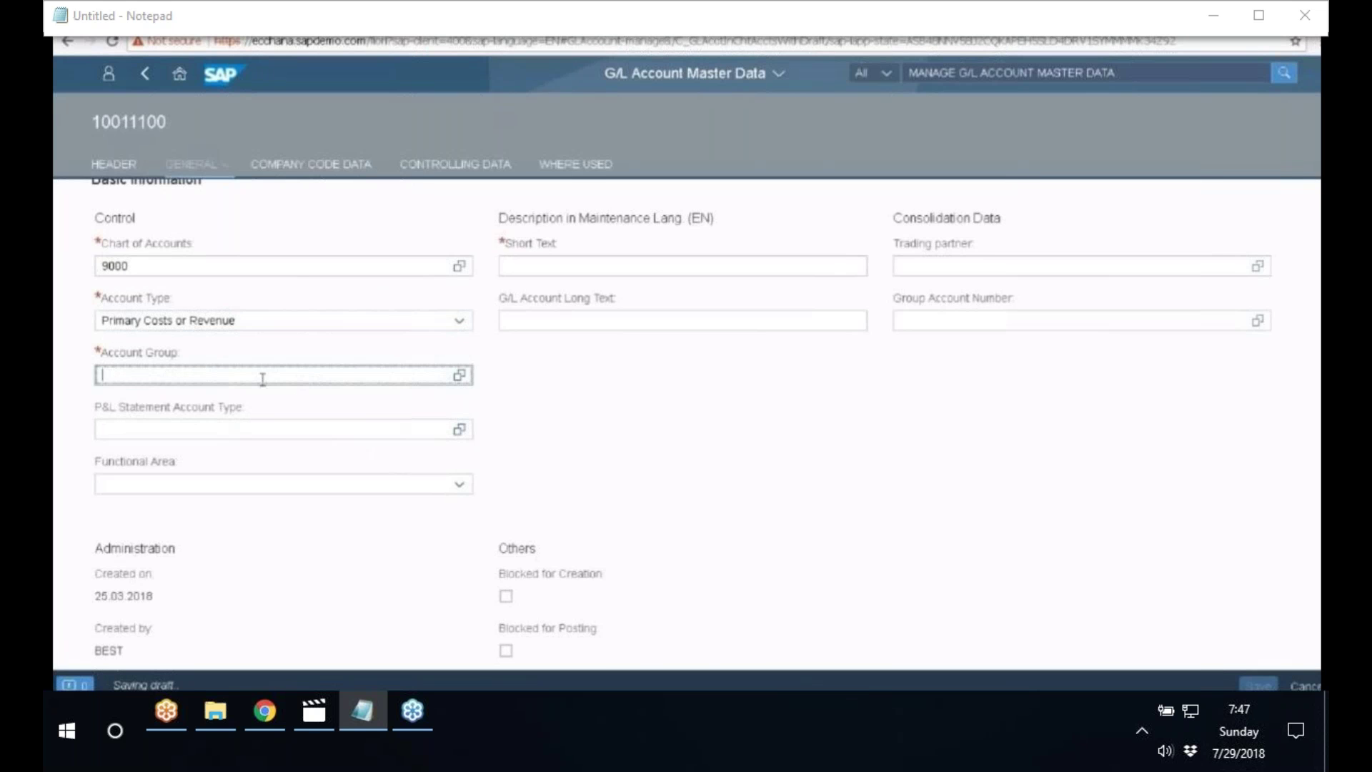
text(1000)
- Enter ASSET as the account's short text and BANK ASSET as its G/L account long text
click(532, 267)
text(A)
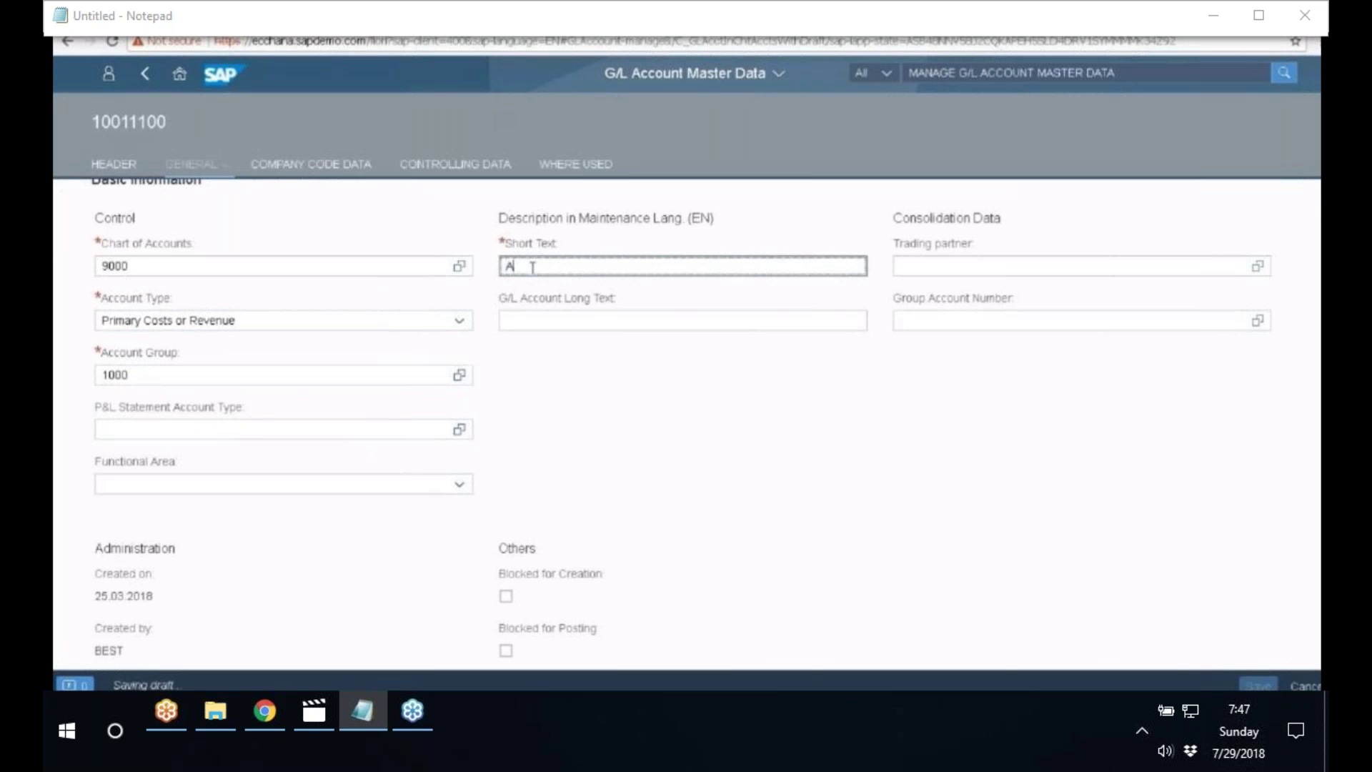
text(SSET)
click(548, 321)
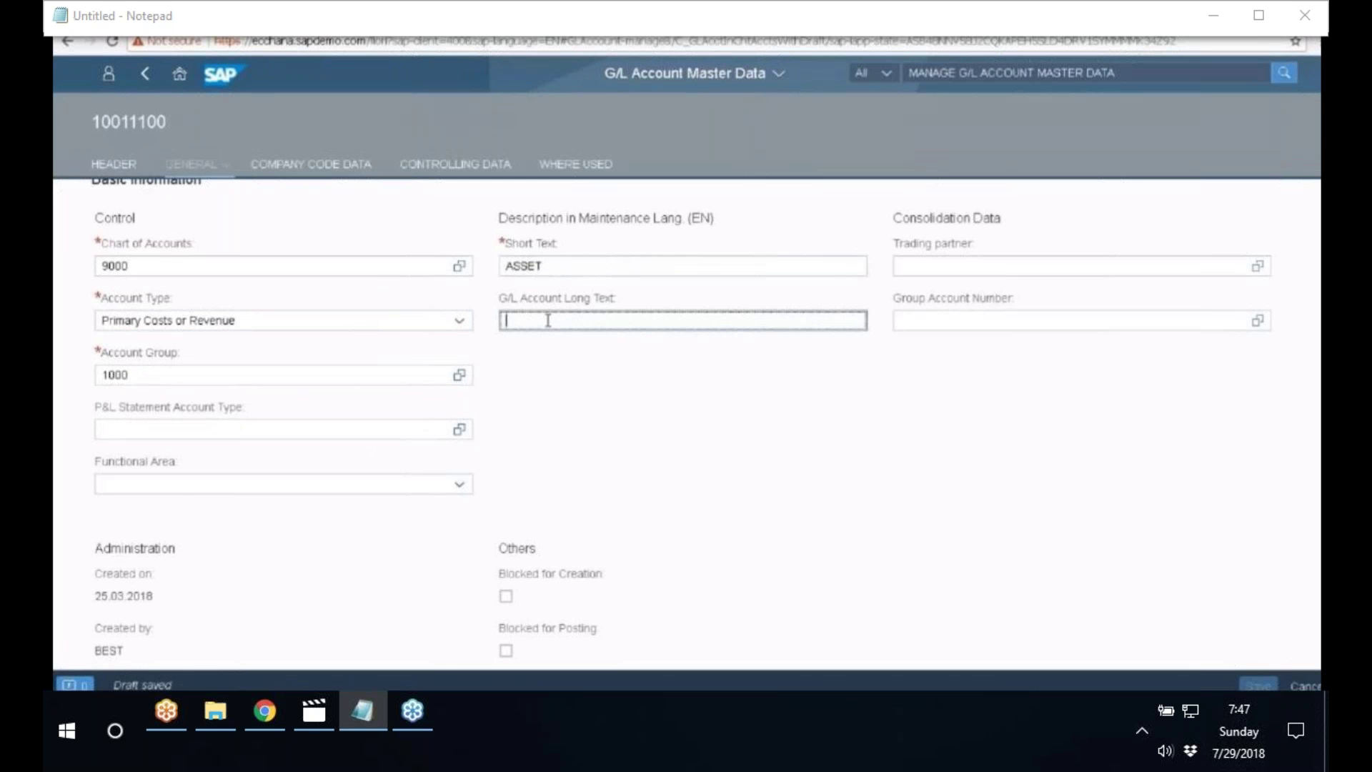
text(BANK ASSET)
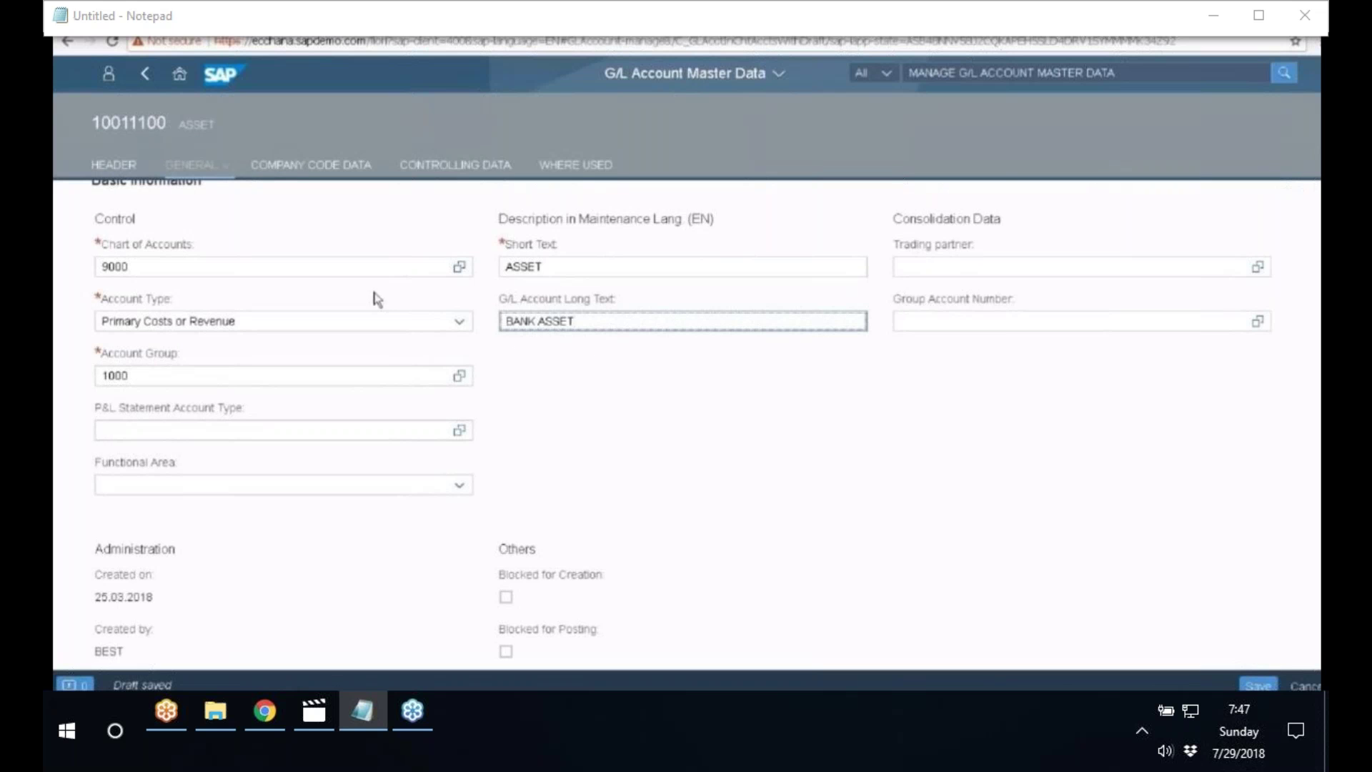
- Add a company code assignment for 9001 with account currency EUR and posting without tax allowed
click(314, 175)
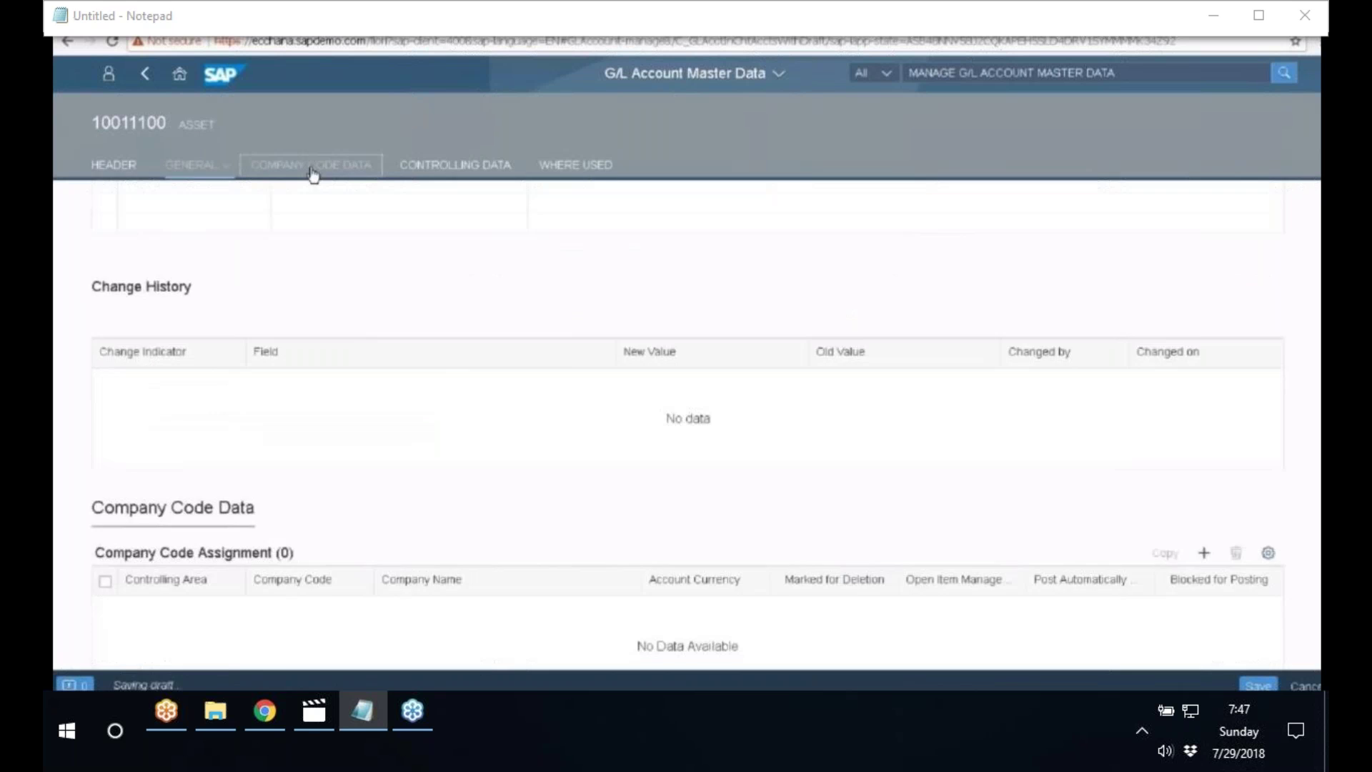
click(1205, 207)
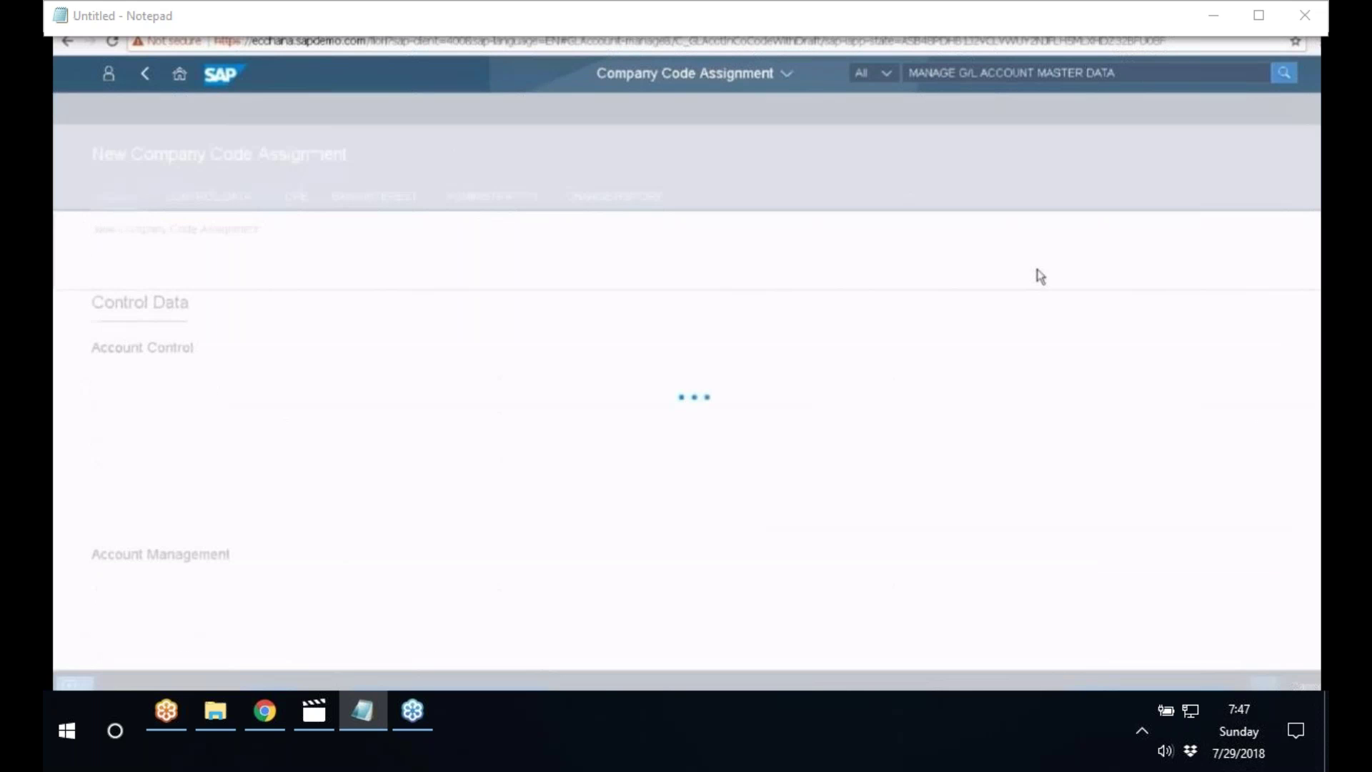
click(149, 253)
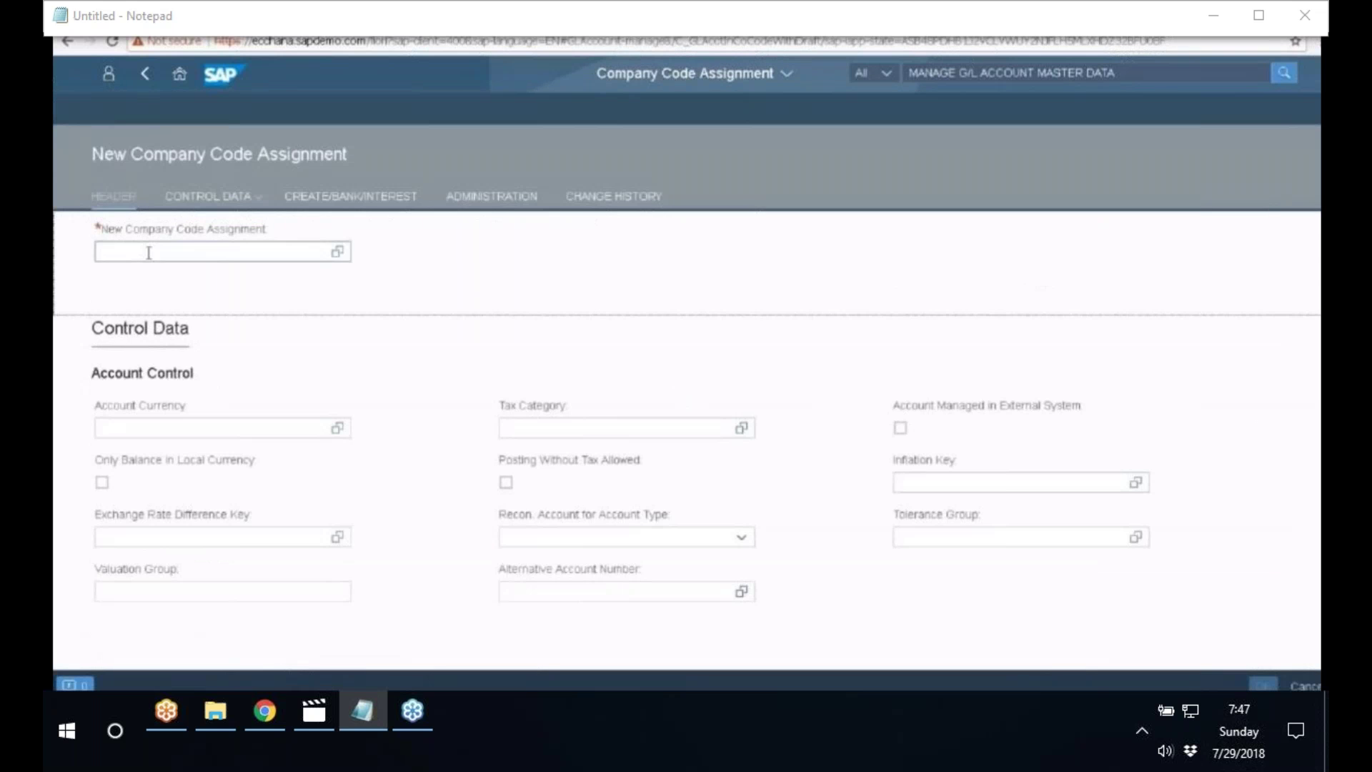
text(9001)
click(142, 429)
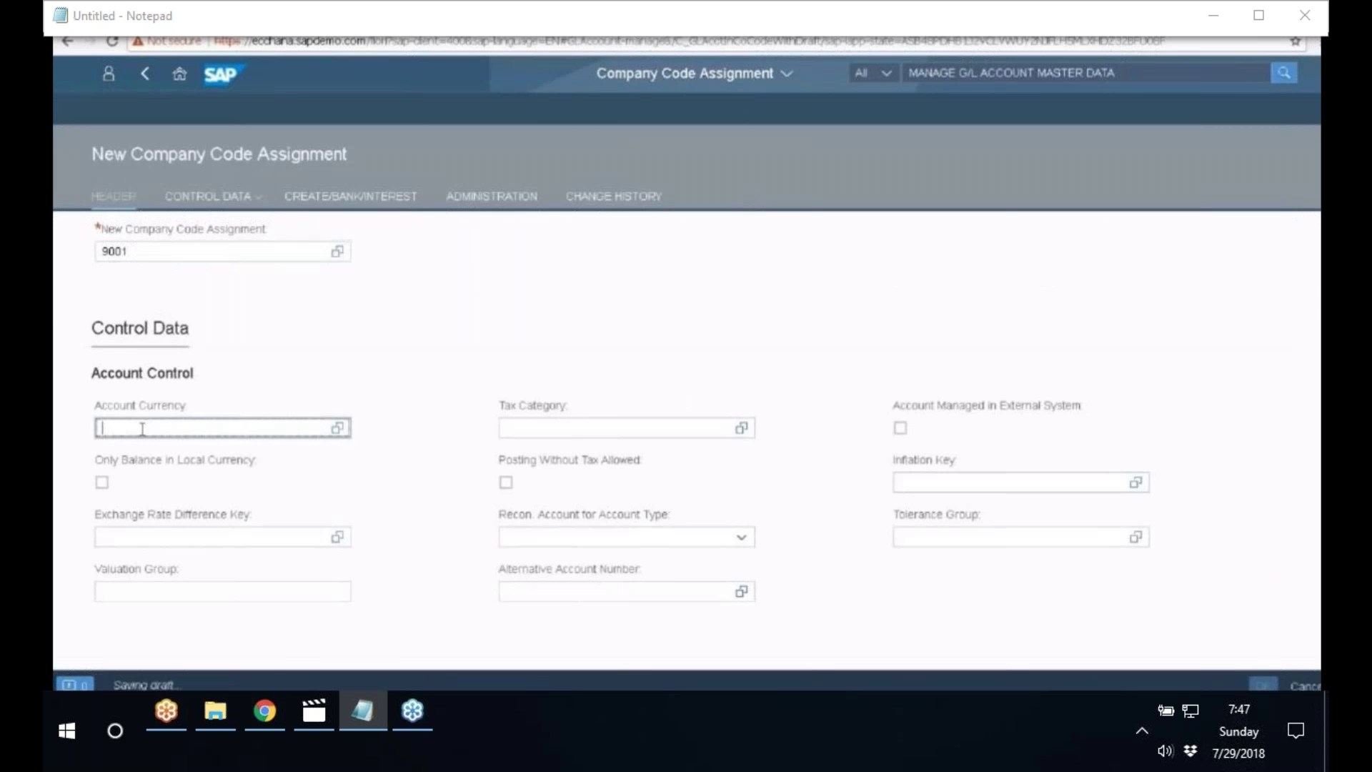
text(EUR)
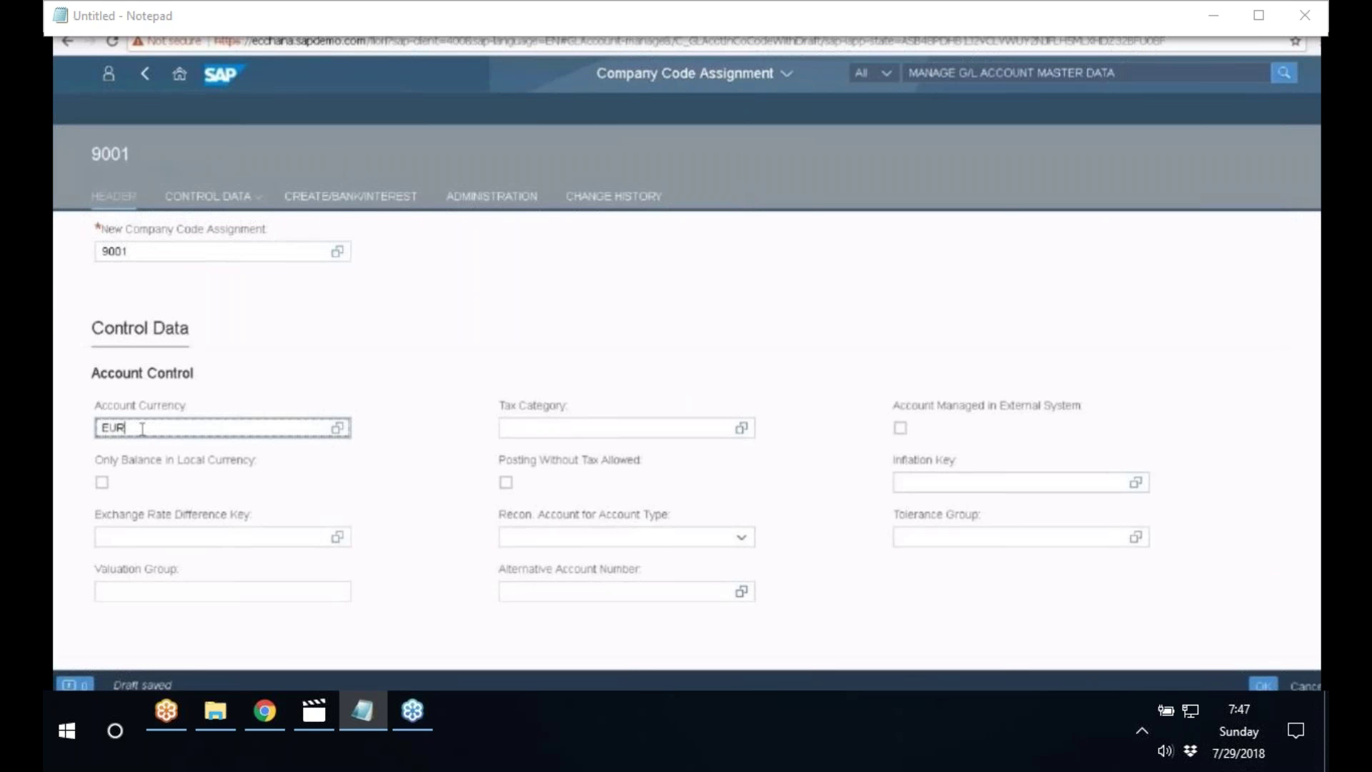
click(505, 484)
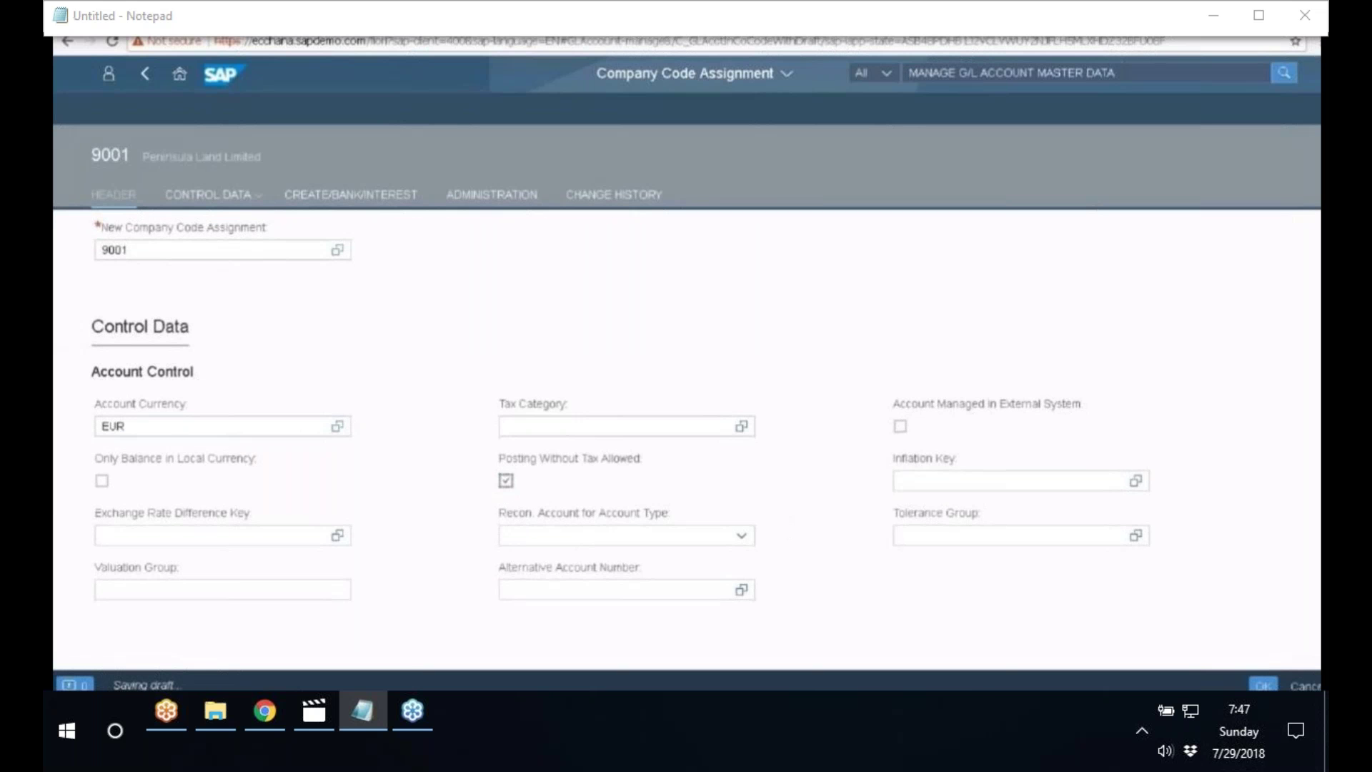
- Choose field status group G003 from field status variant 9000 and confirm the company code assignment
scroll(686, 429, down, 3)
scroll(686, 428, down, 4)
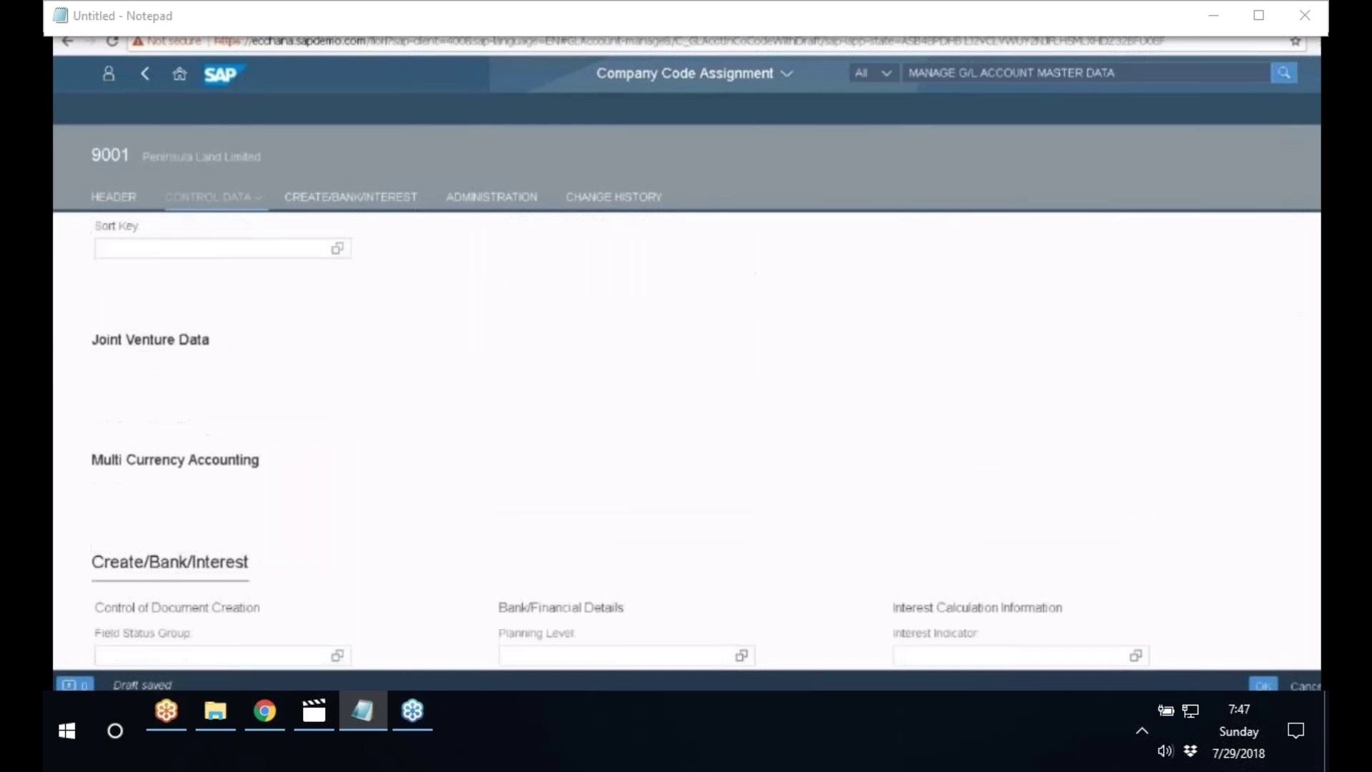
scroll(686, 443, down, 1)
click(259, 572)
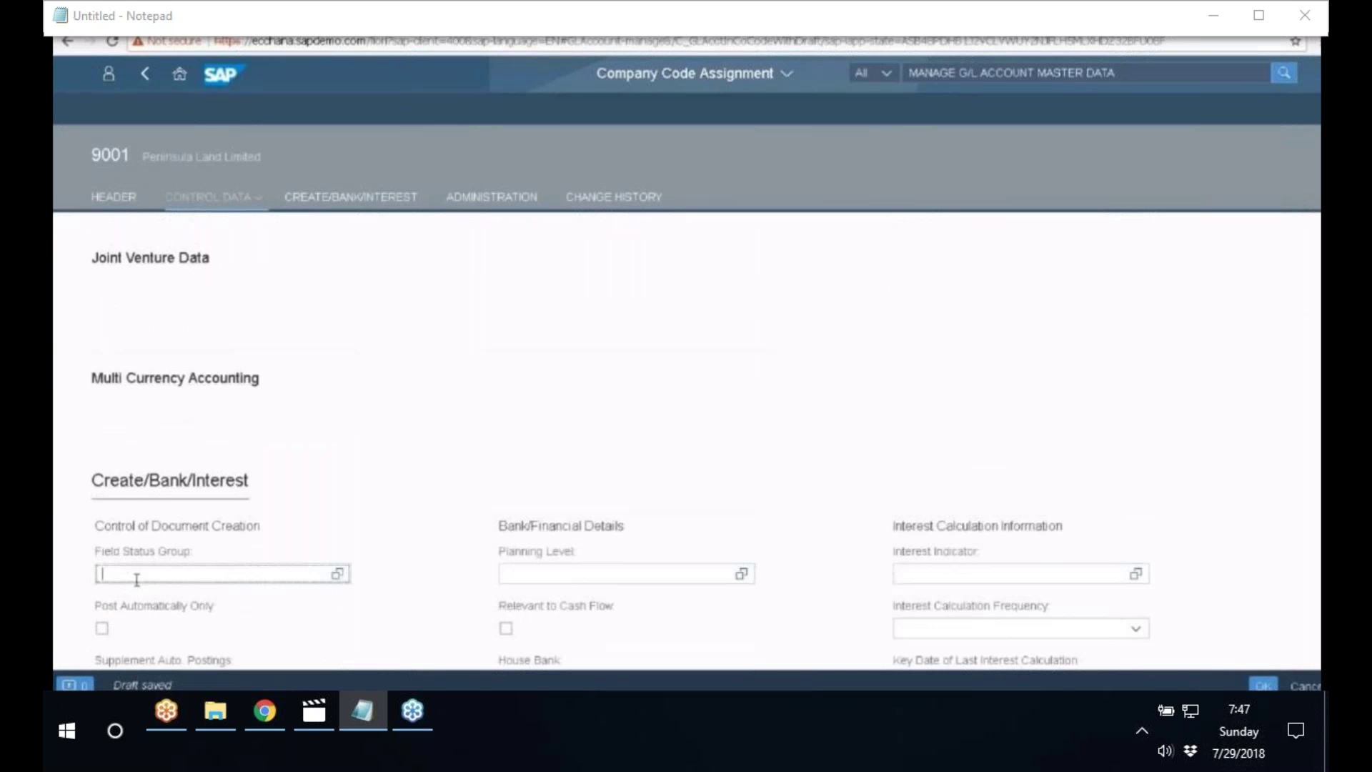
click(339, 577)
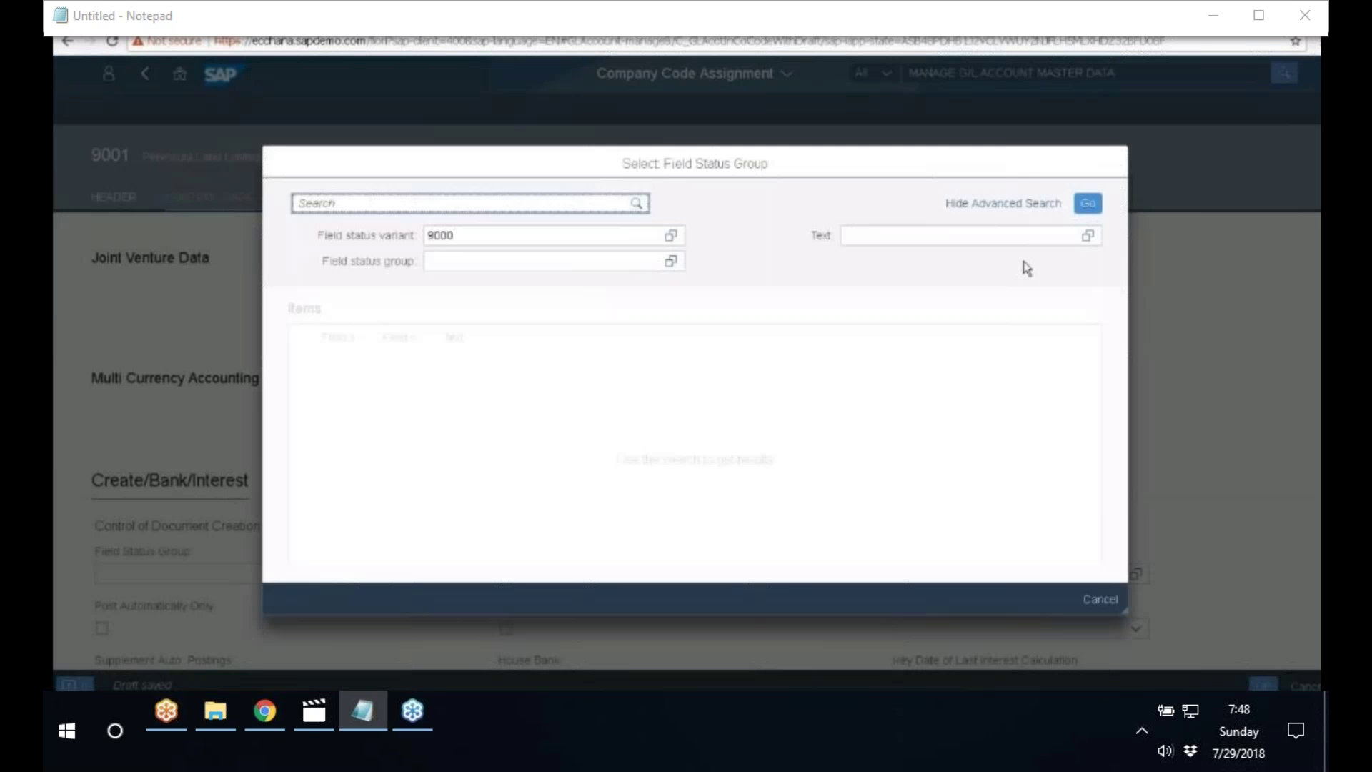
click(1087, 205)
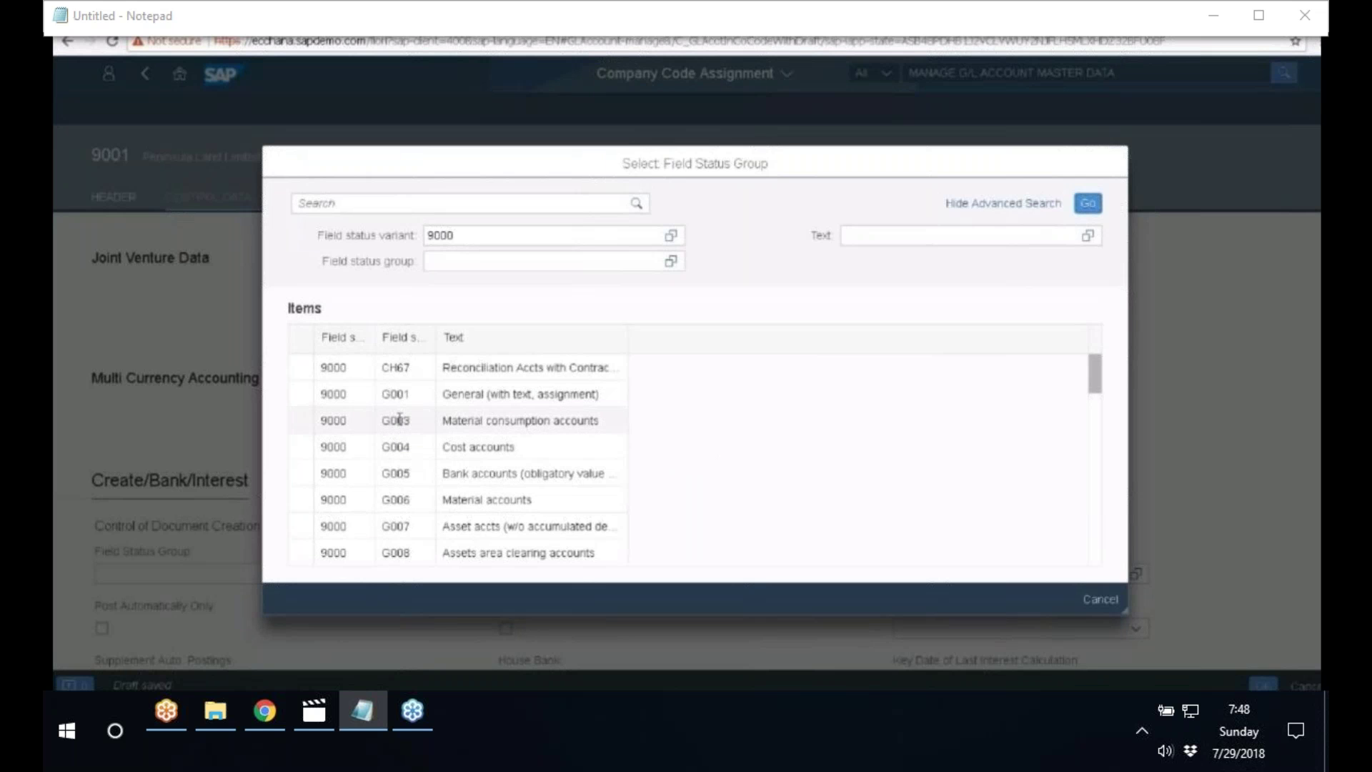
click(399, 420)
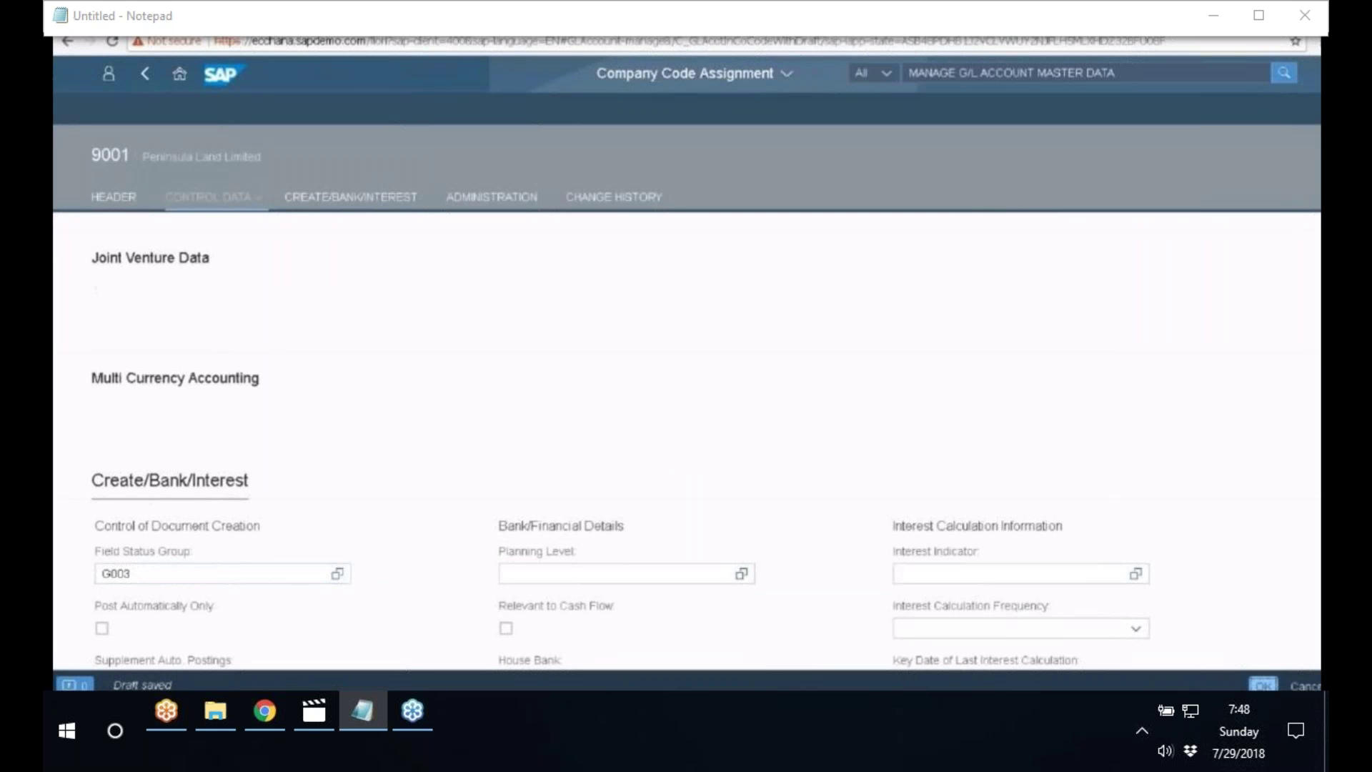
scroll(686, 429, up, 5)
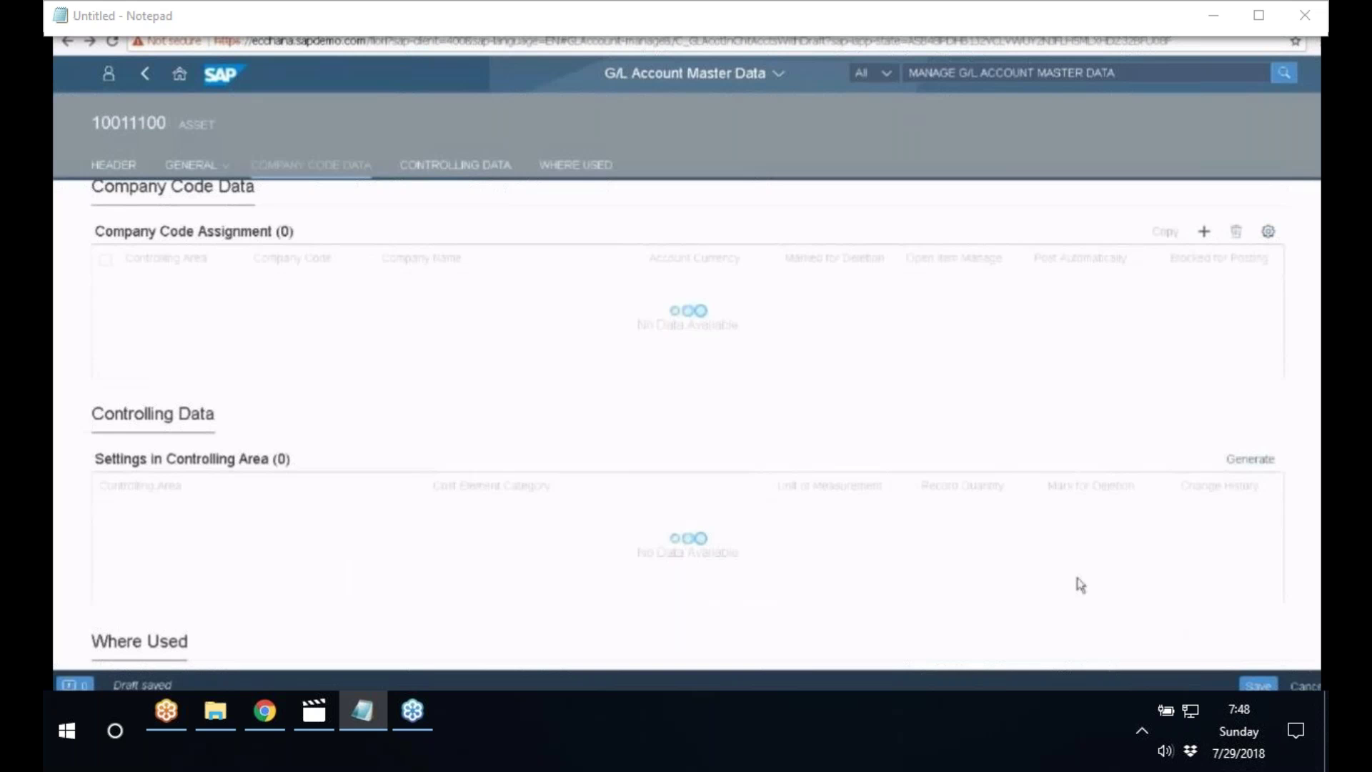
- Set the cost element category to 01 for controlling area 9000 in the controlling data and save the G/L account
click(460, 172)
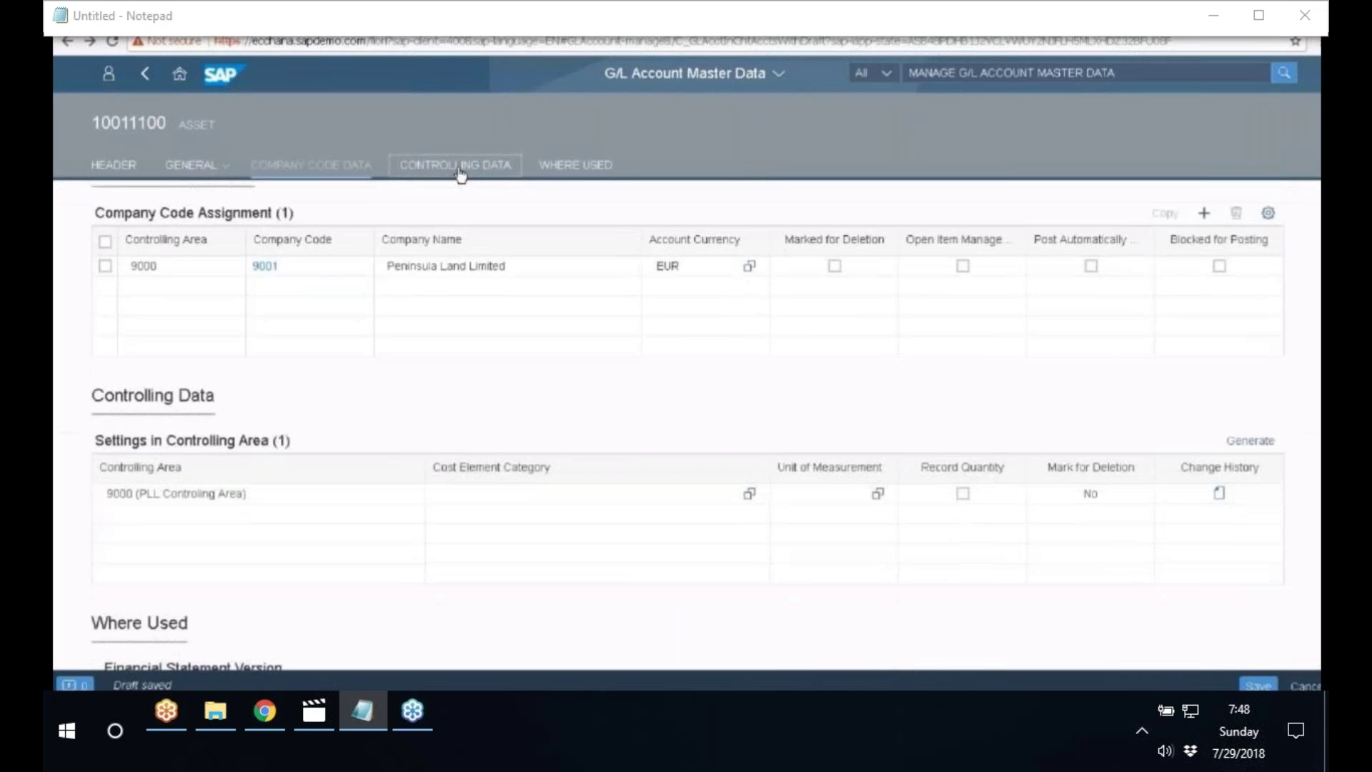
click(437, 258)
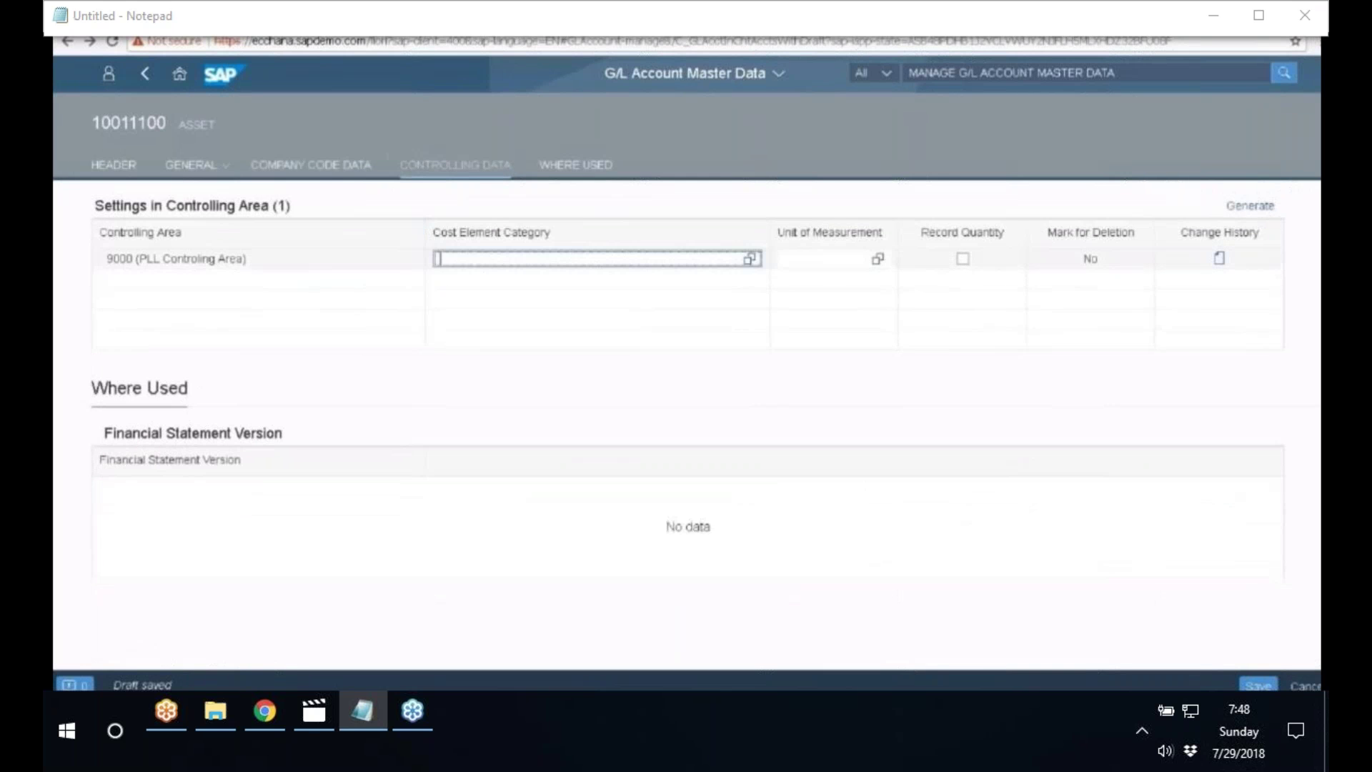
text(01)
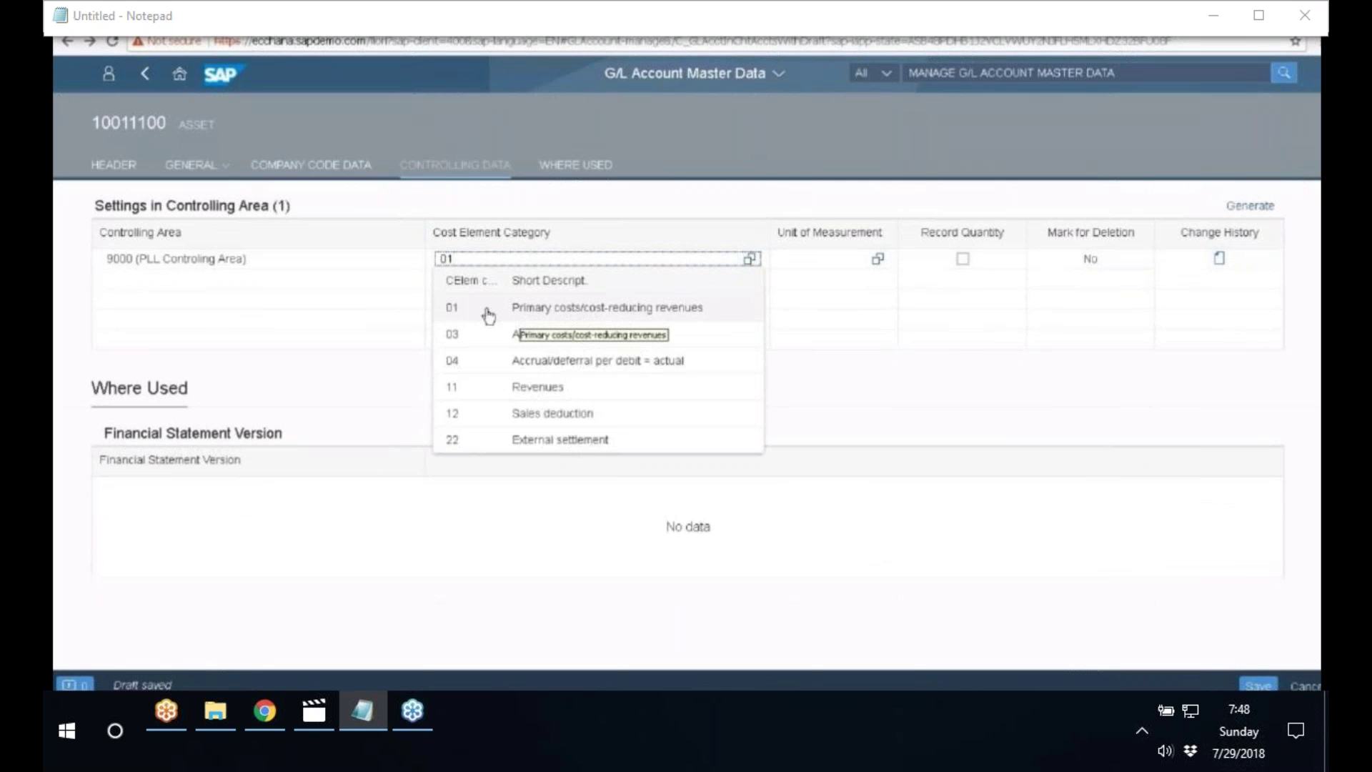
key(Return)
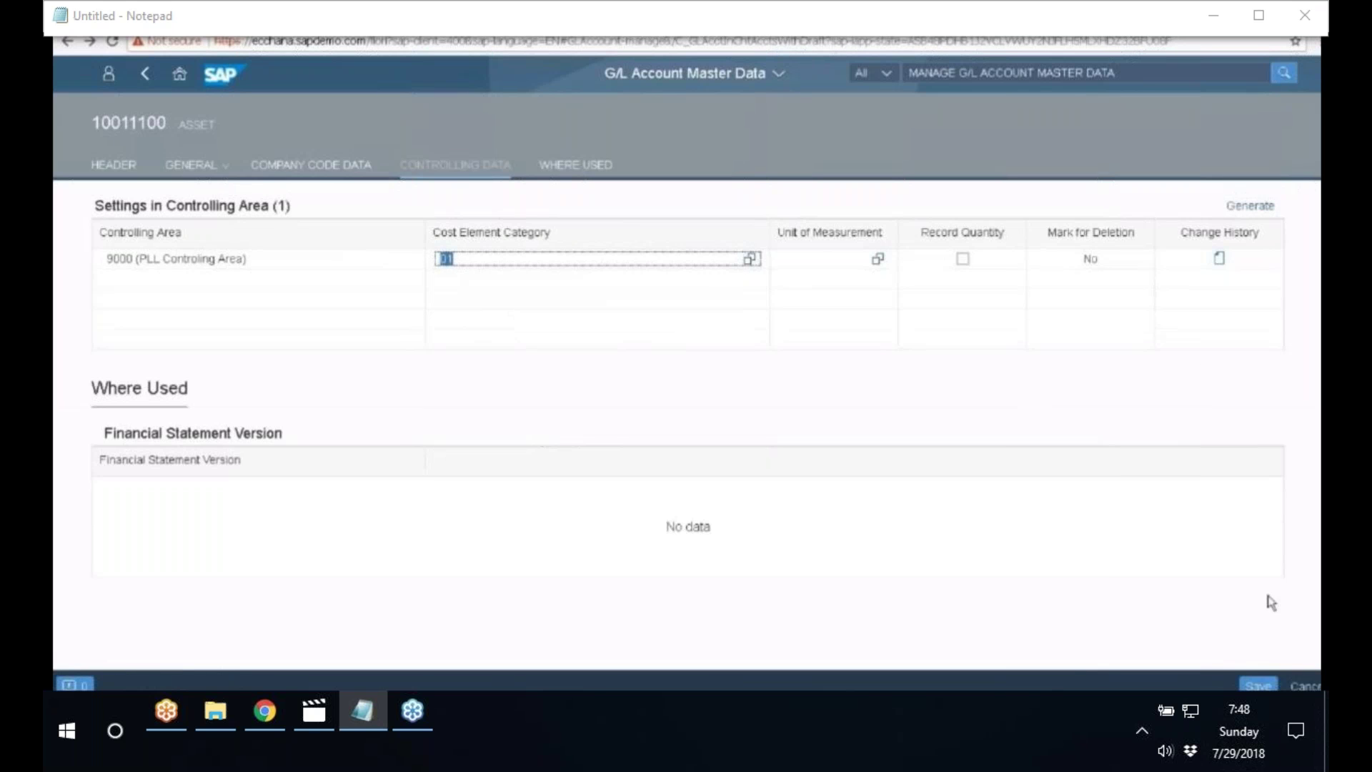
click(1252, 686)
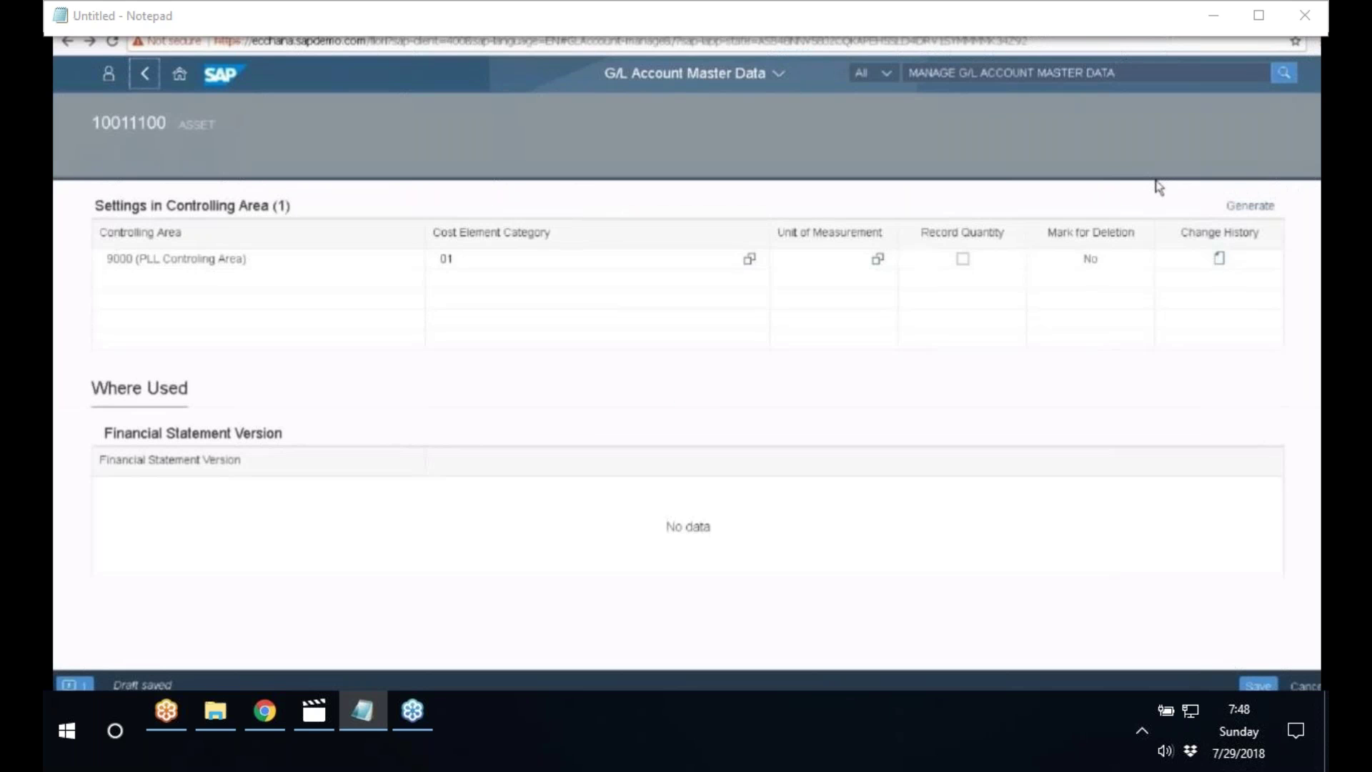
- Return to the G/L account list and search chart of accounts 9000 for the new ASSET account by its number
scroll(184, 556, down, 3)
key(alt+Left)
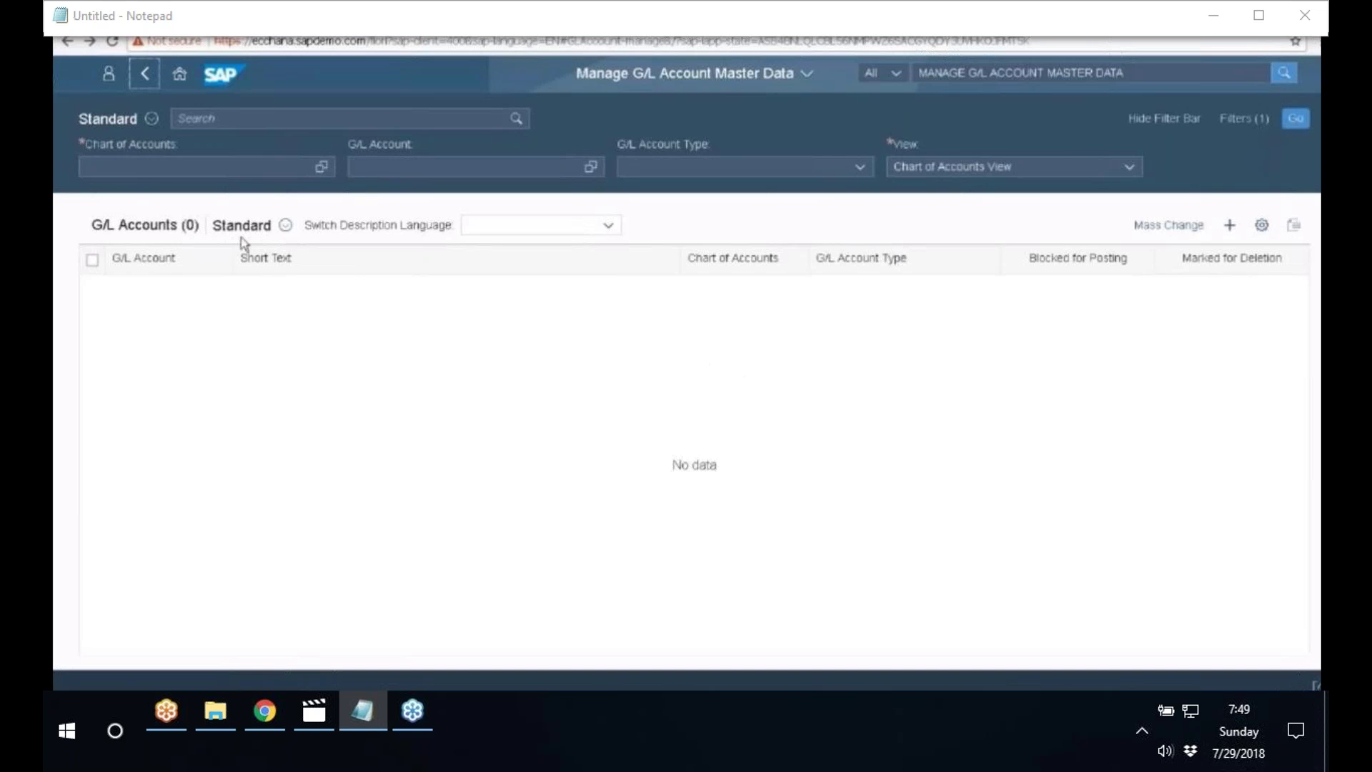
click(125, 172)
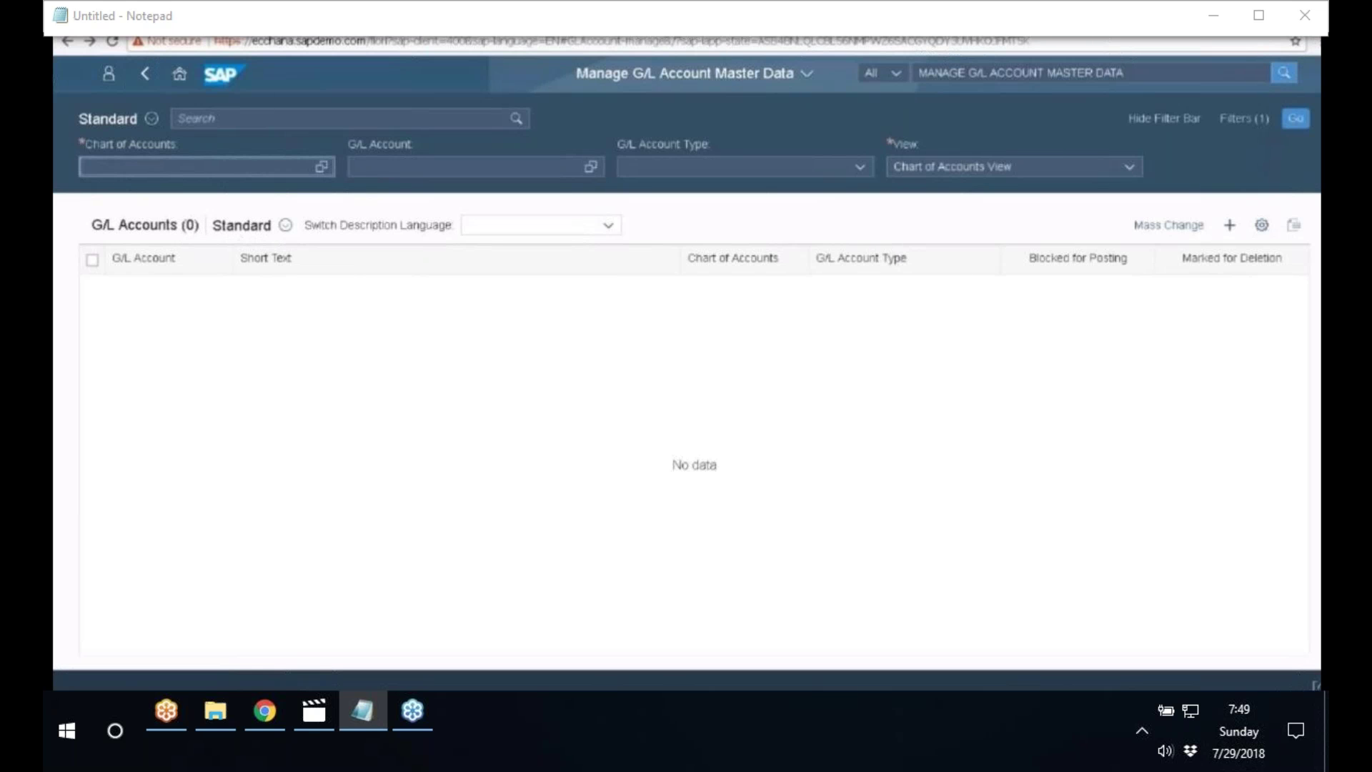
text(9000)
click(137, 218)
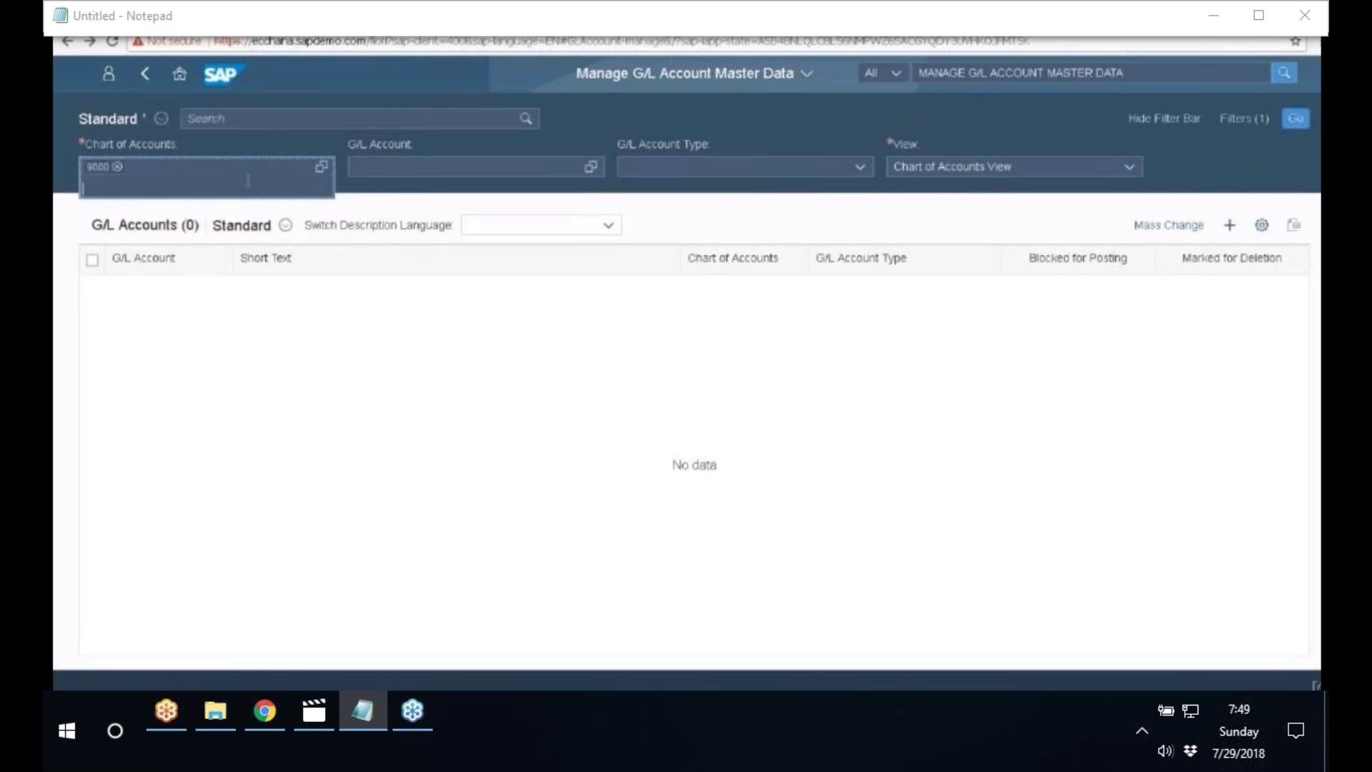
click(402, 163)
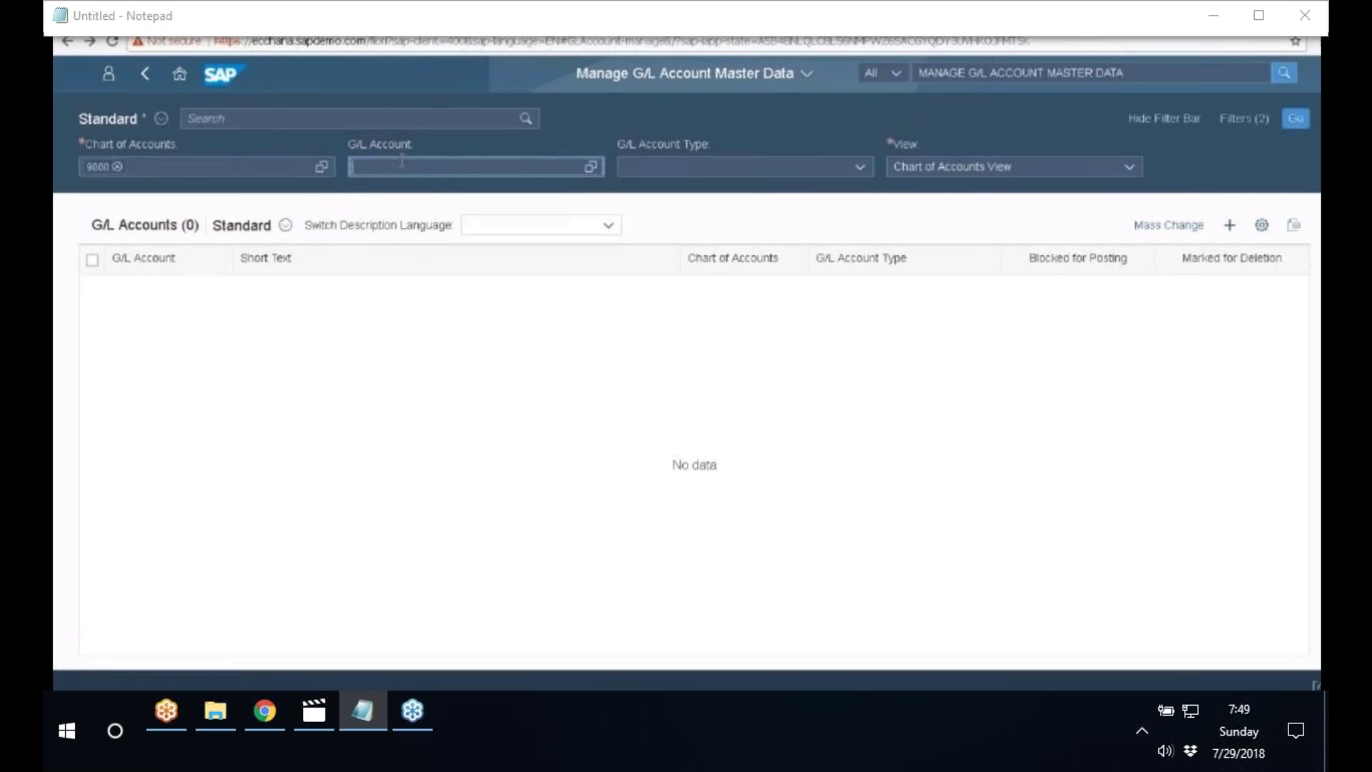
text(2)
key(BackSpace)
text(10011100)
key(Return)
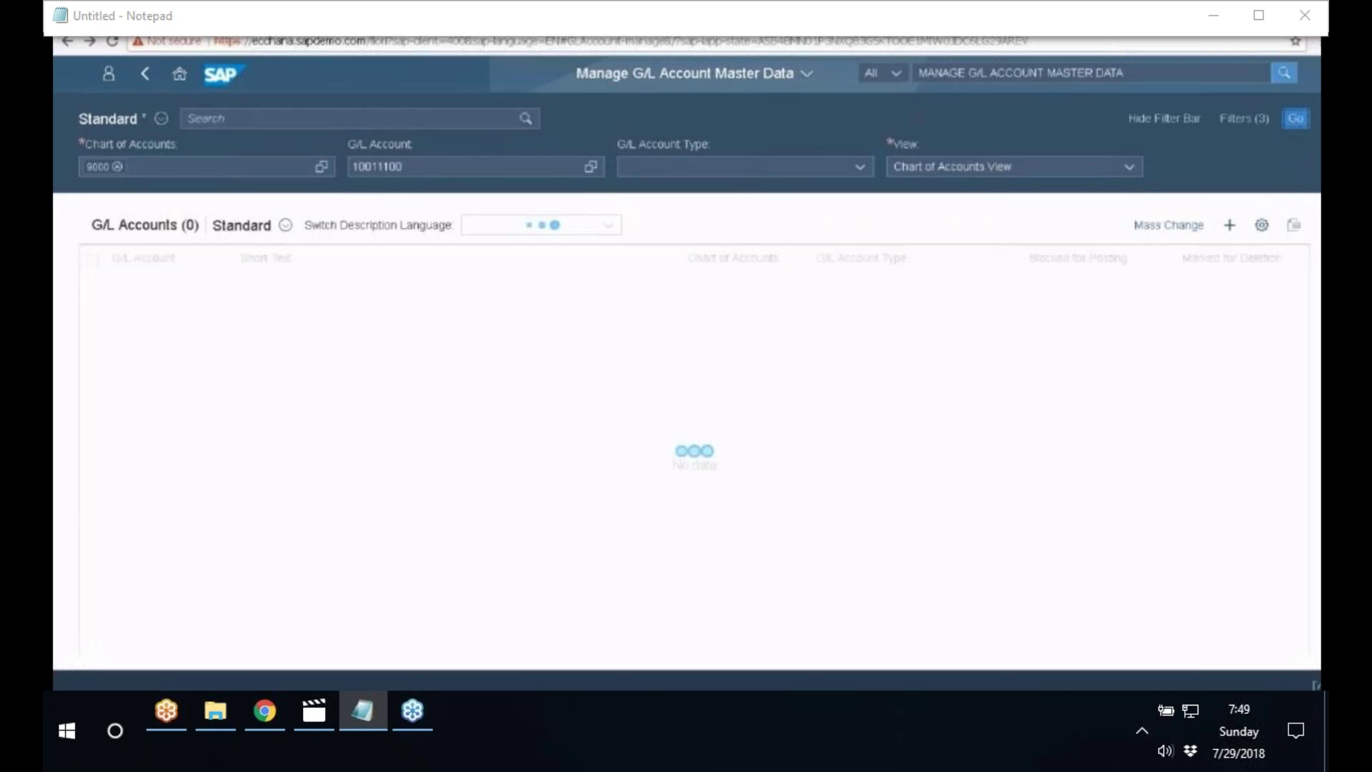
- Switch to SAP HANA Studio and refresh the SAPABAP1 schema
click(136, 289)
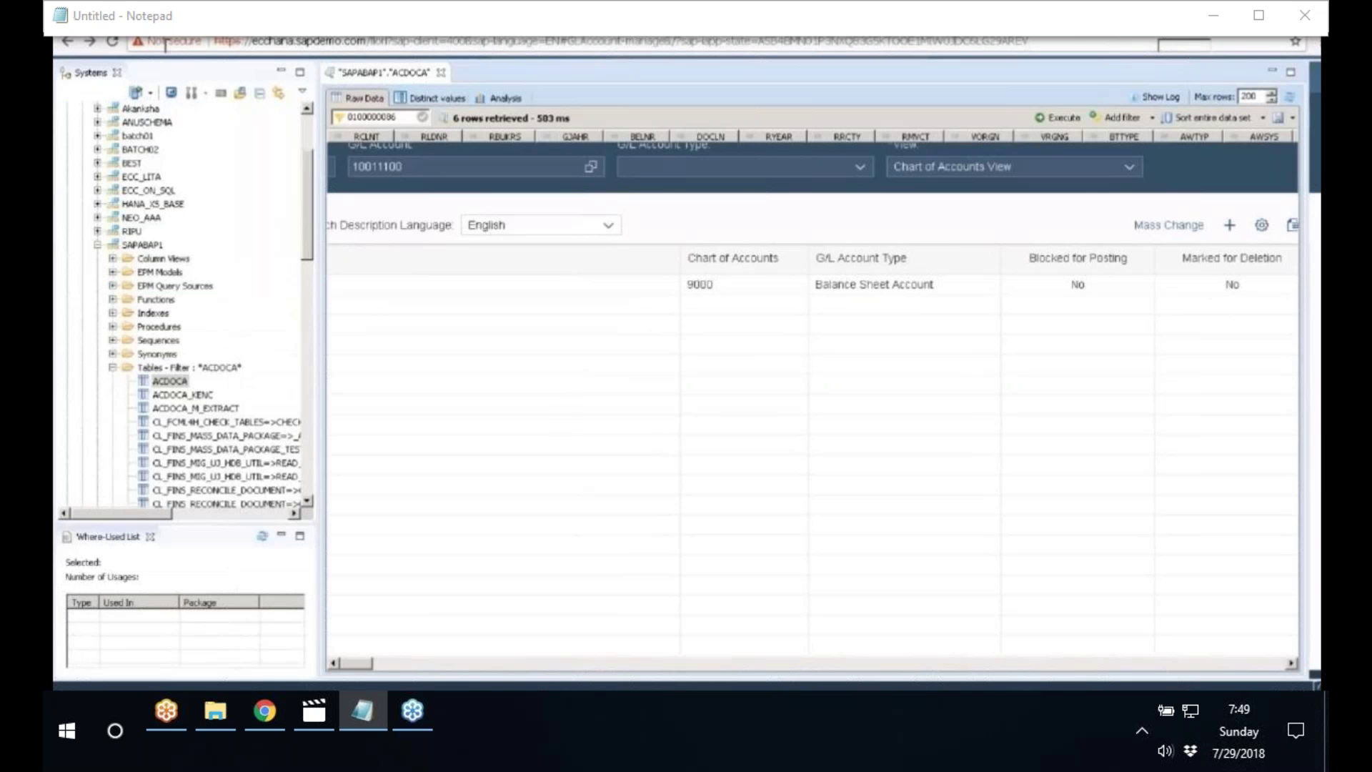
right_click(142, 245)
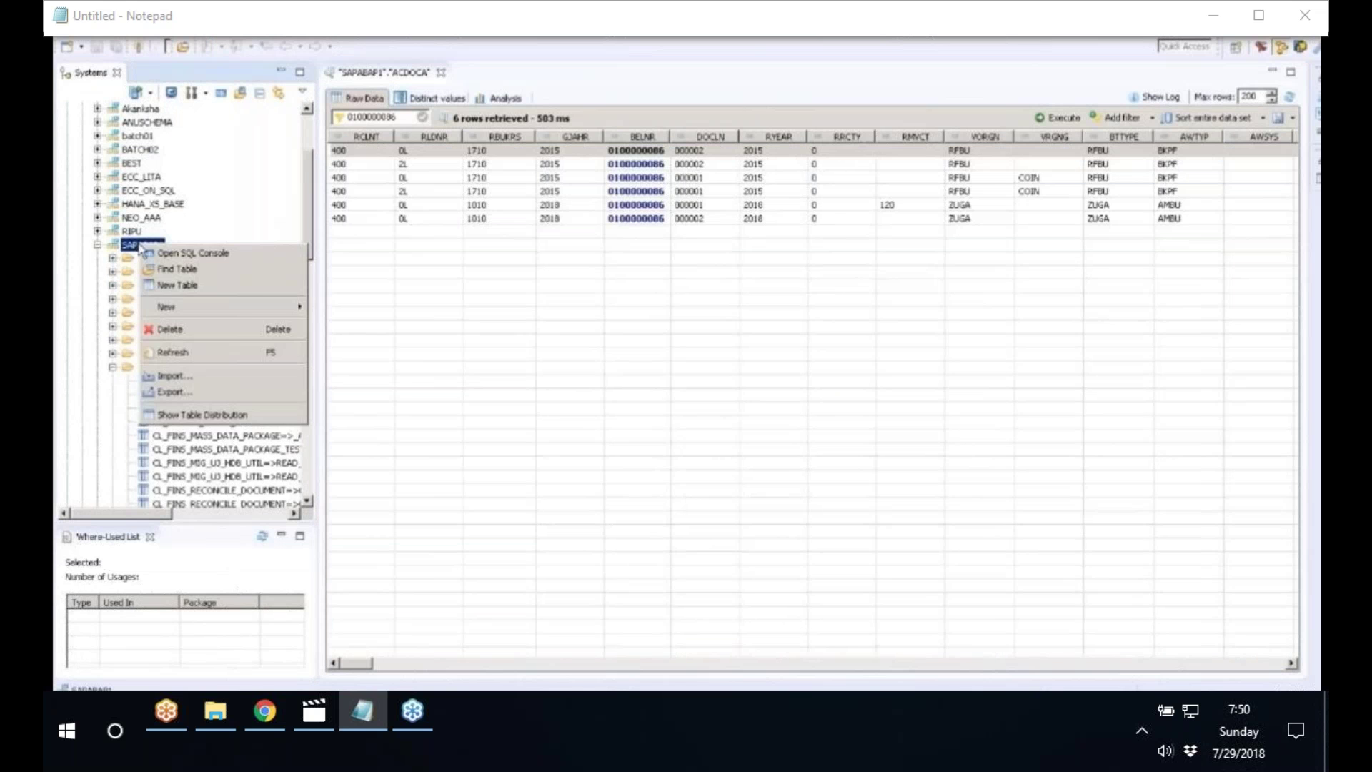
key(Escape)
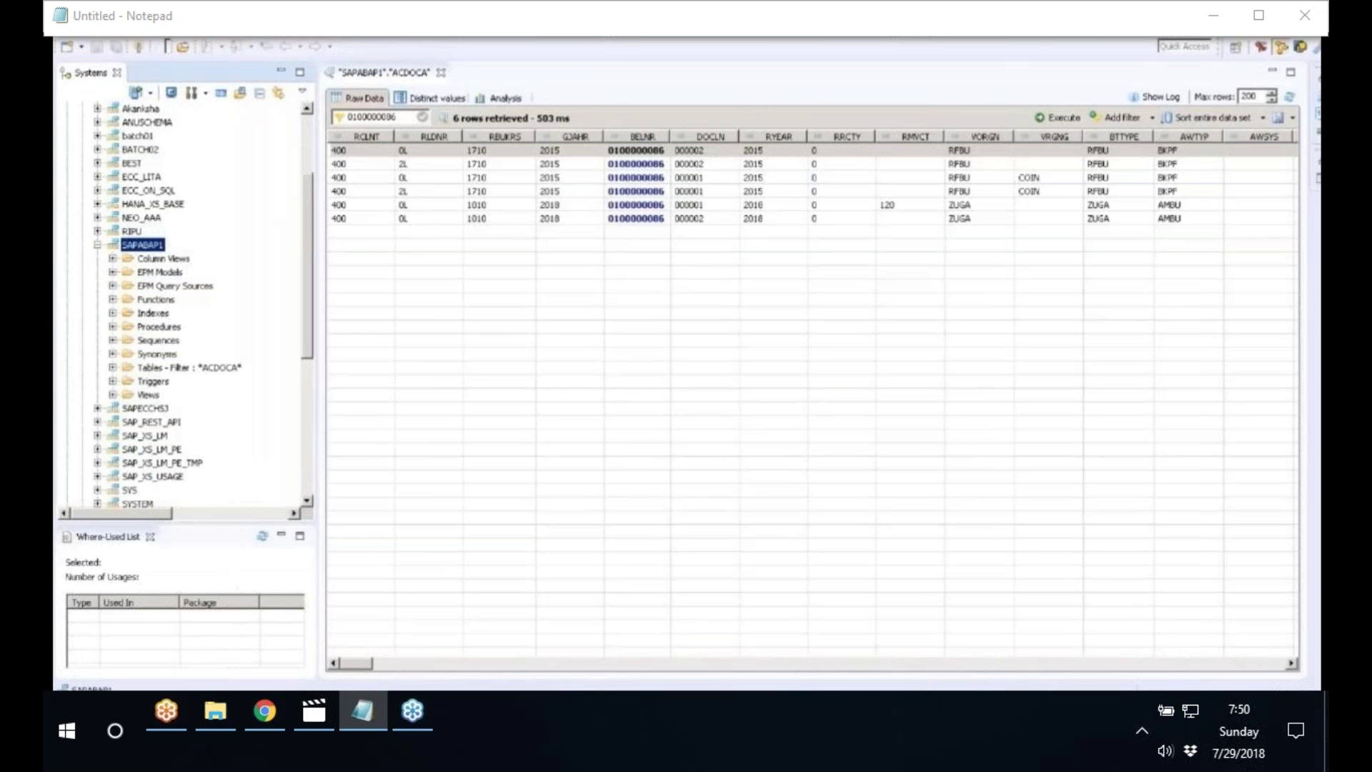
- Copy the ASSET account's number from the Fiori G/L account list into a blank Notepad document and select it there
key(alt+Tab)
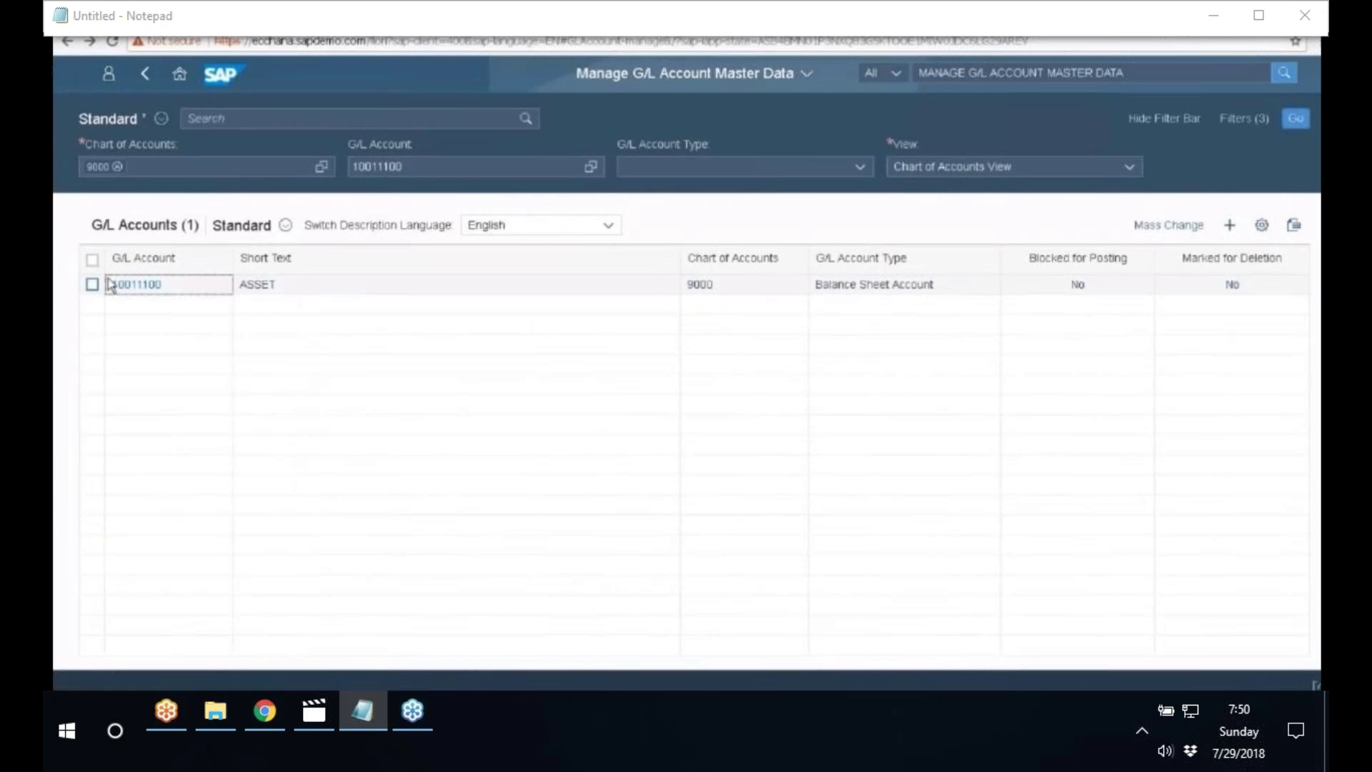
double_click(114, 284)
key(ctrl+c)
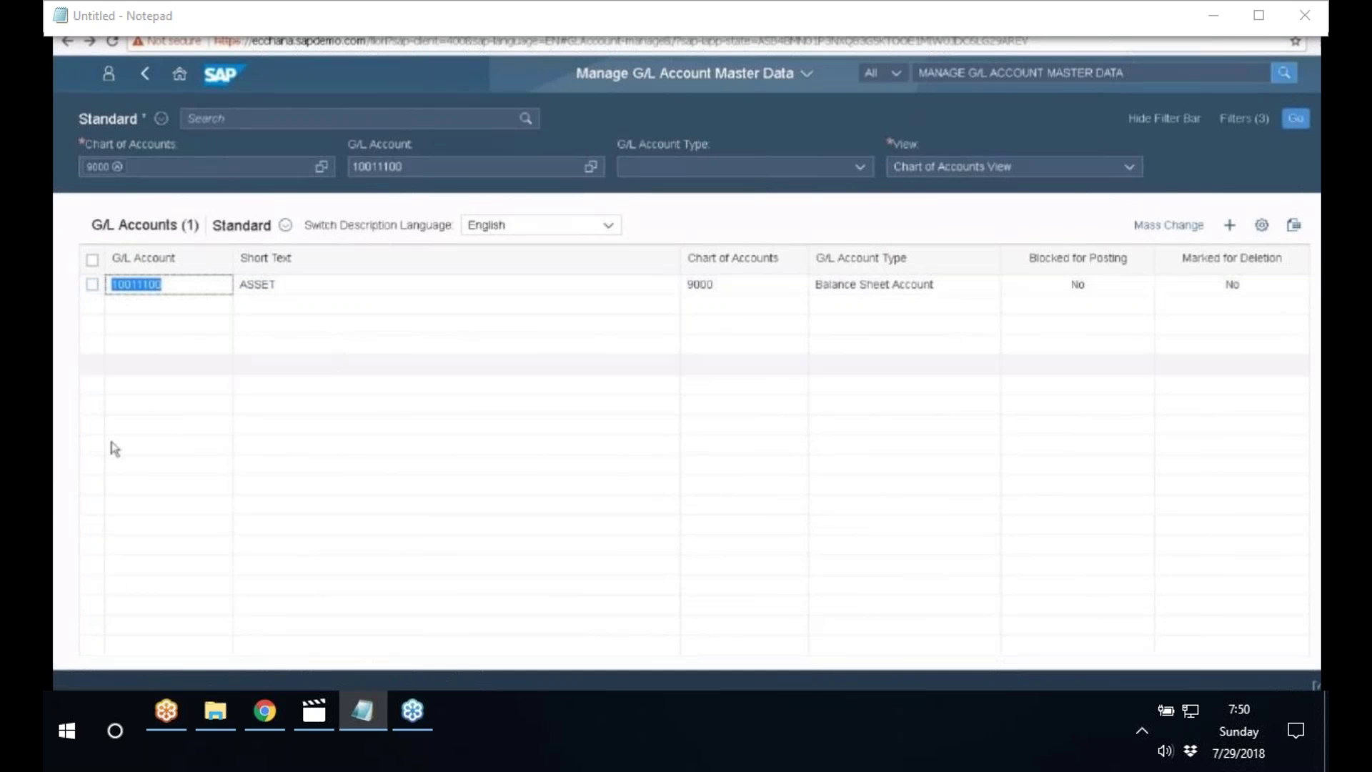
key(super)
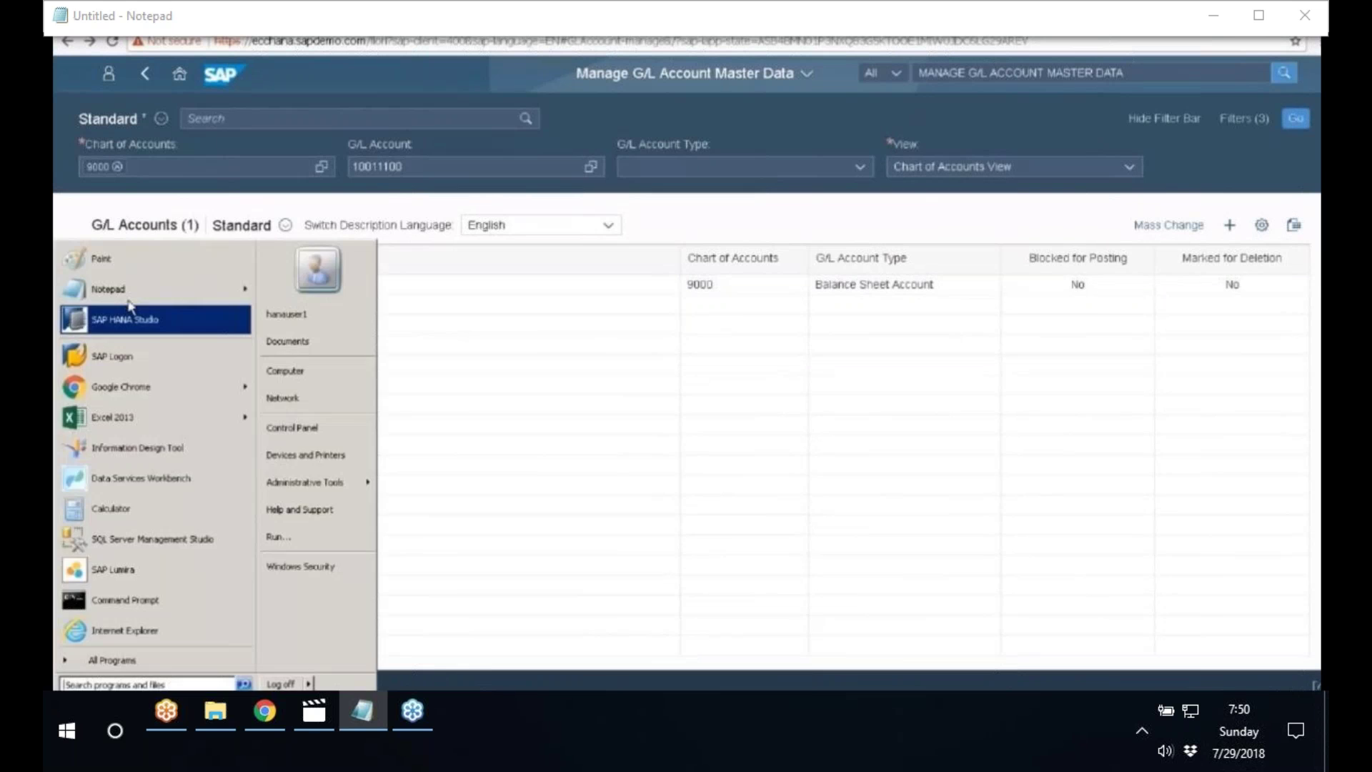
click(109, 289)
key(ctrl+v)
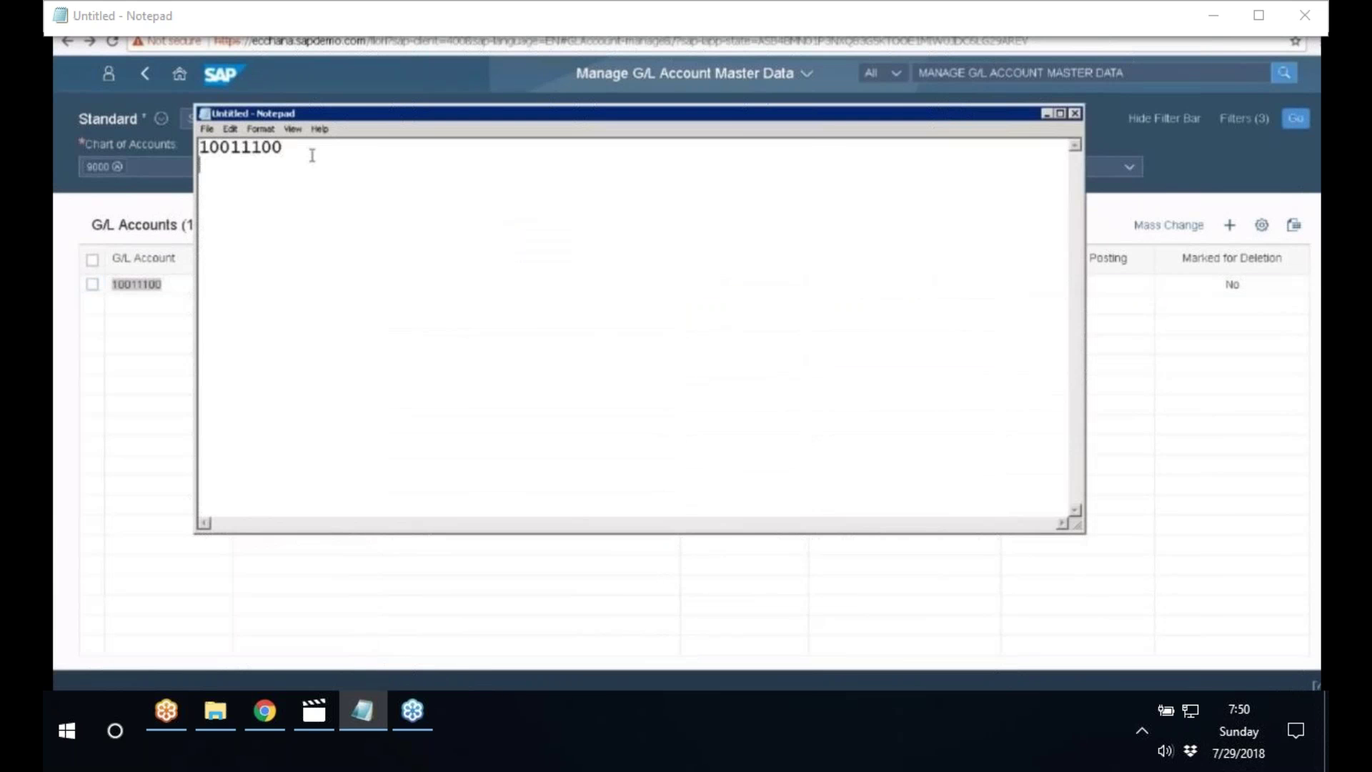
drag(312, 155, 130, 150)
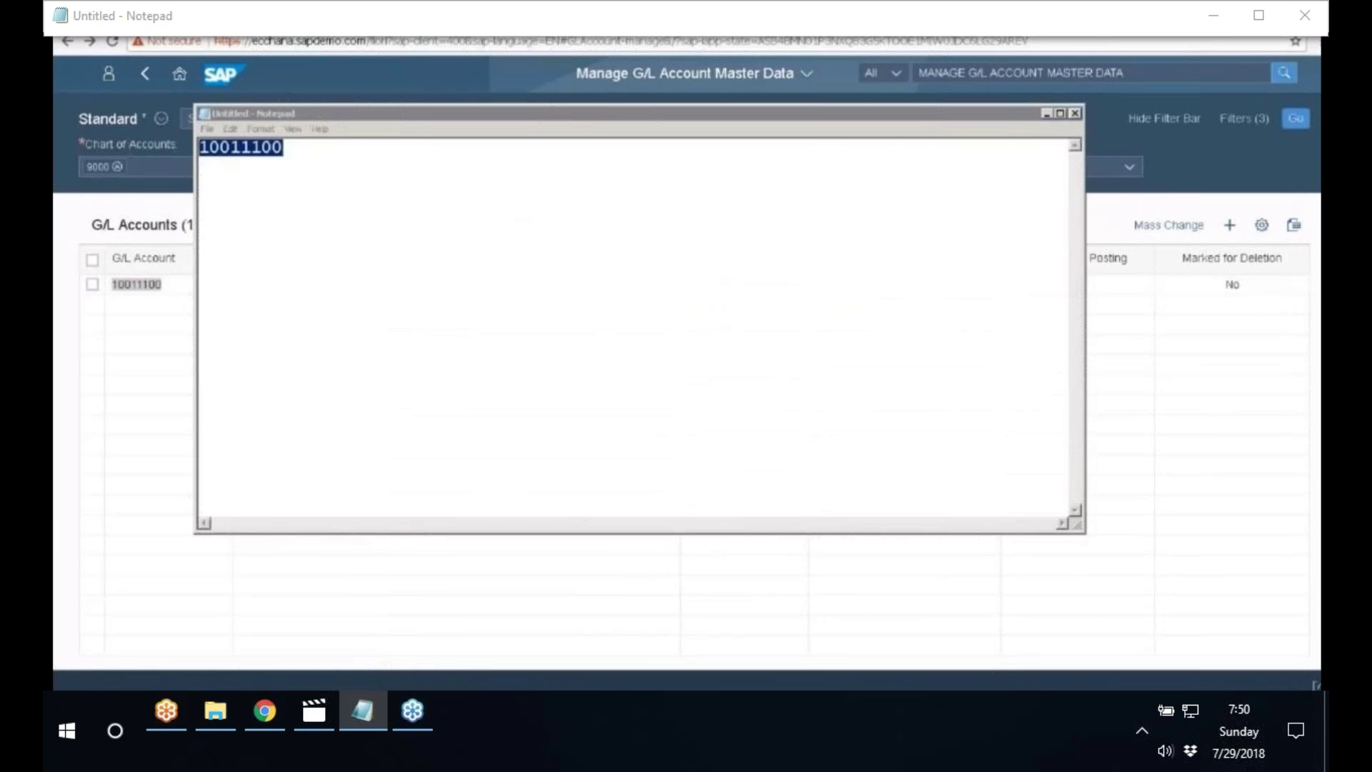
- Switch to SAP HANA Studio and open a fresh data preview of the ACDOCA table in the SAPABAP1 schema
key(alt+Tab)
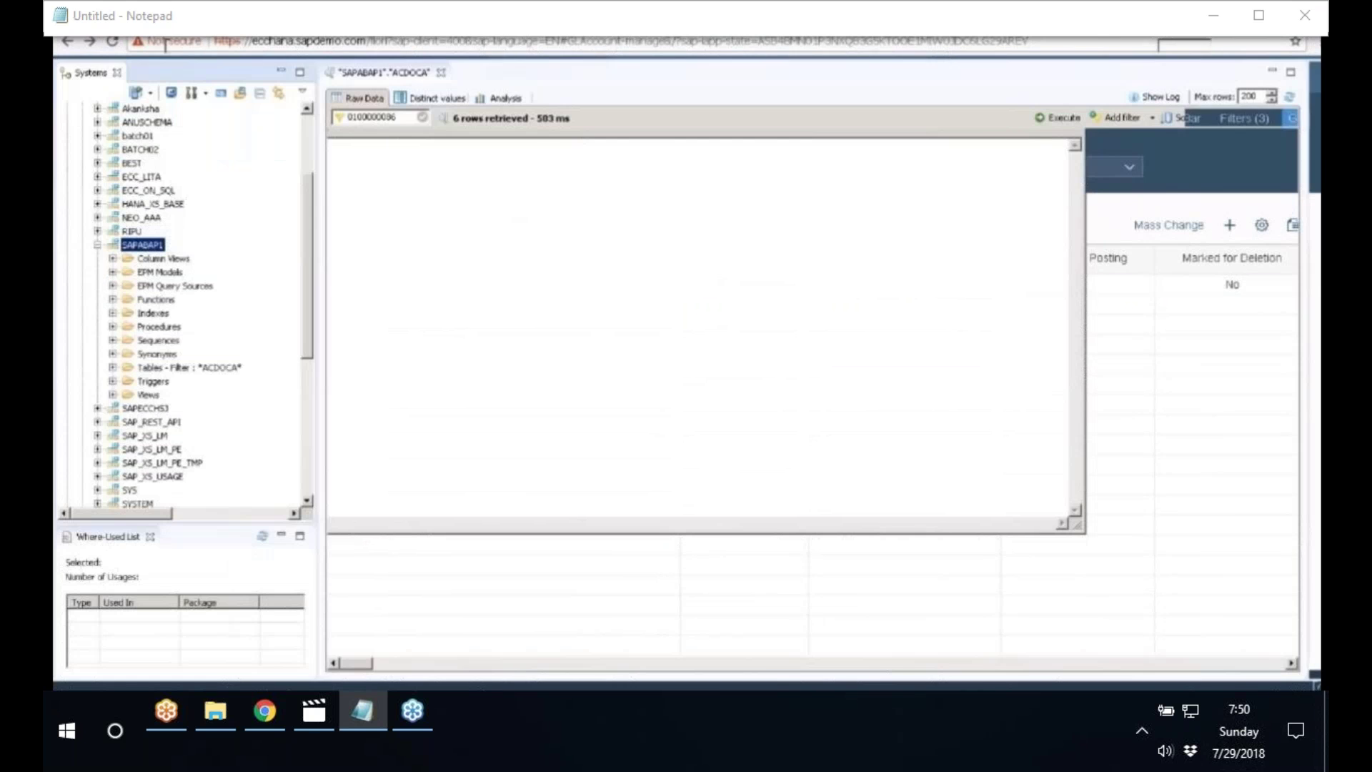
click(113, 368)
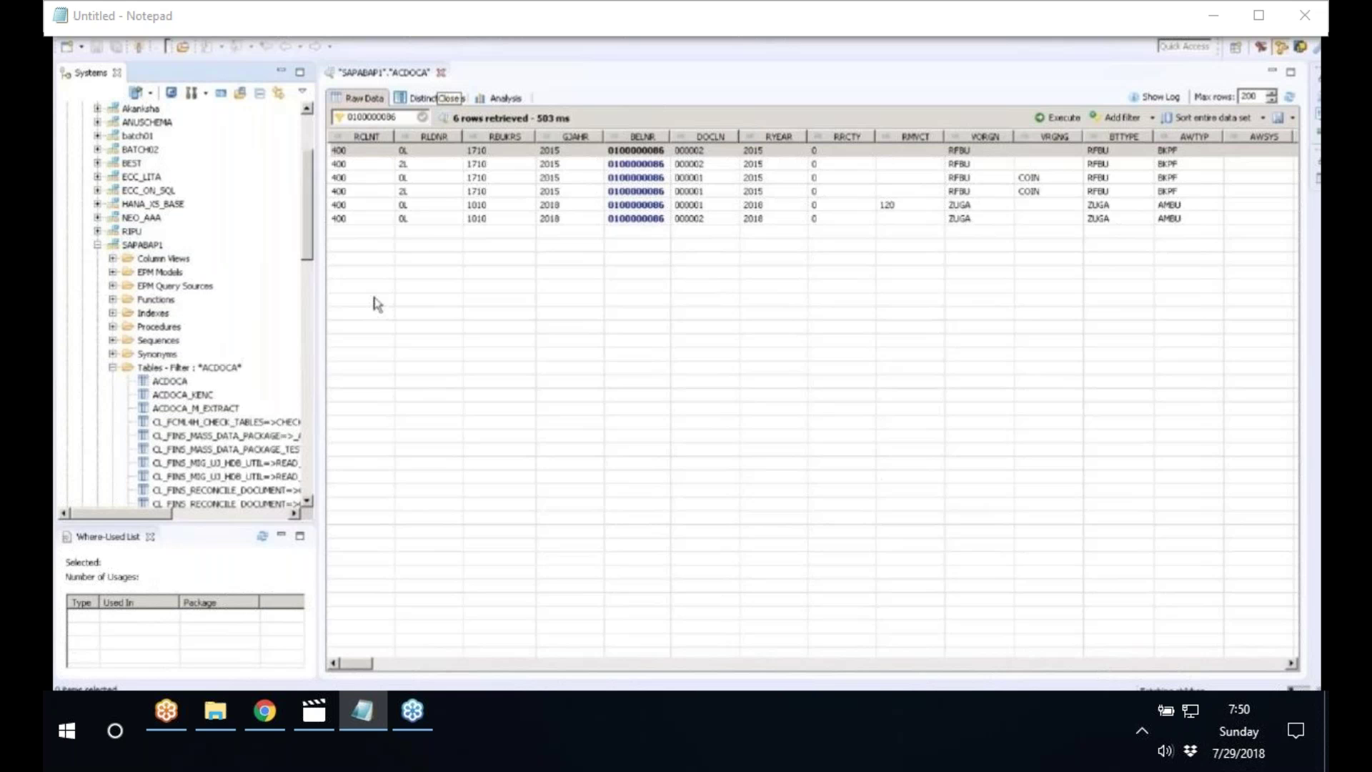
double_click(171, 381)
right_click(178, 387)
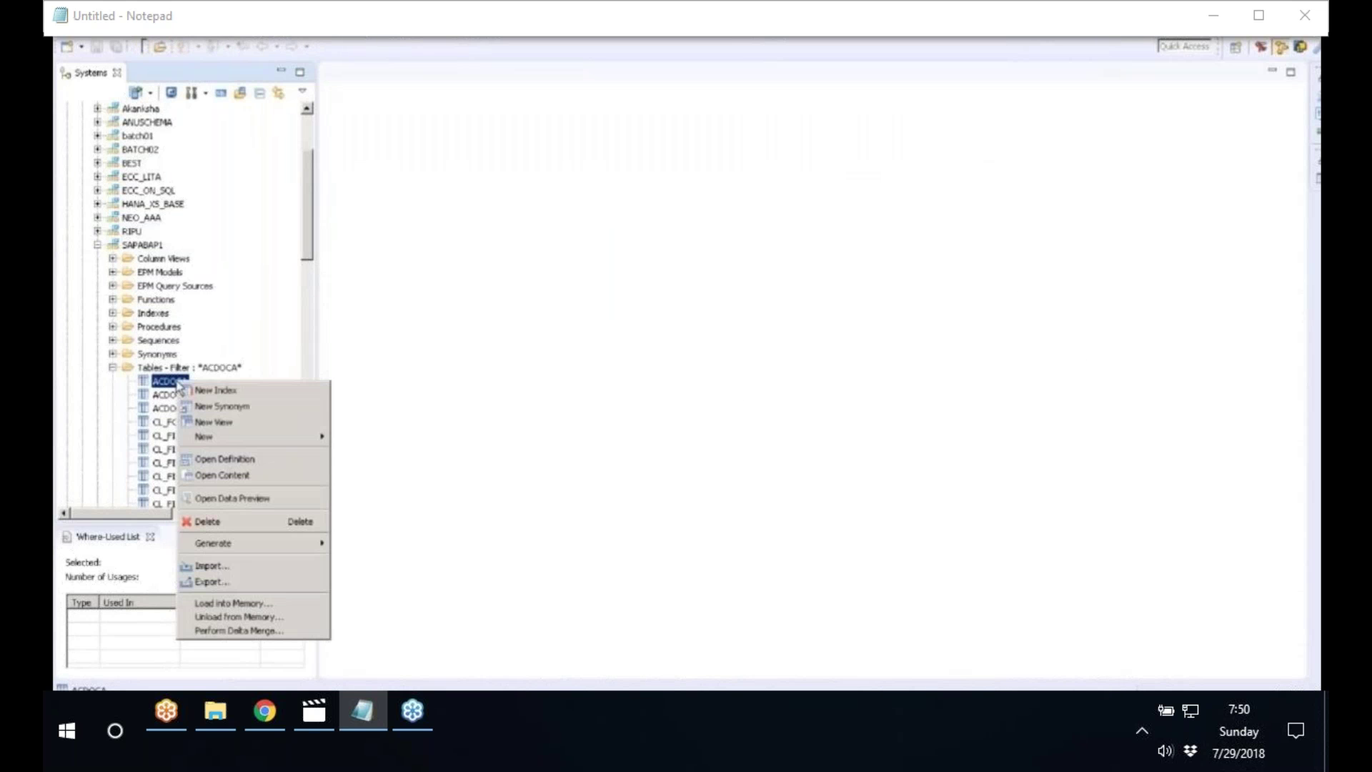
click(229, 501)
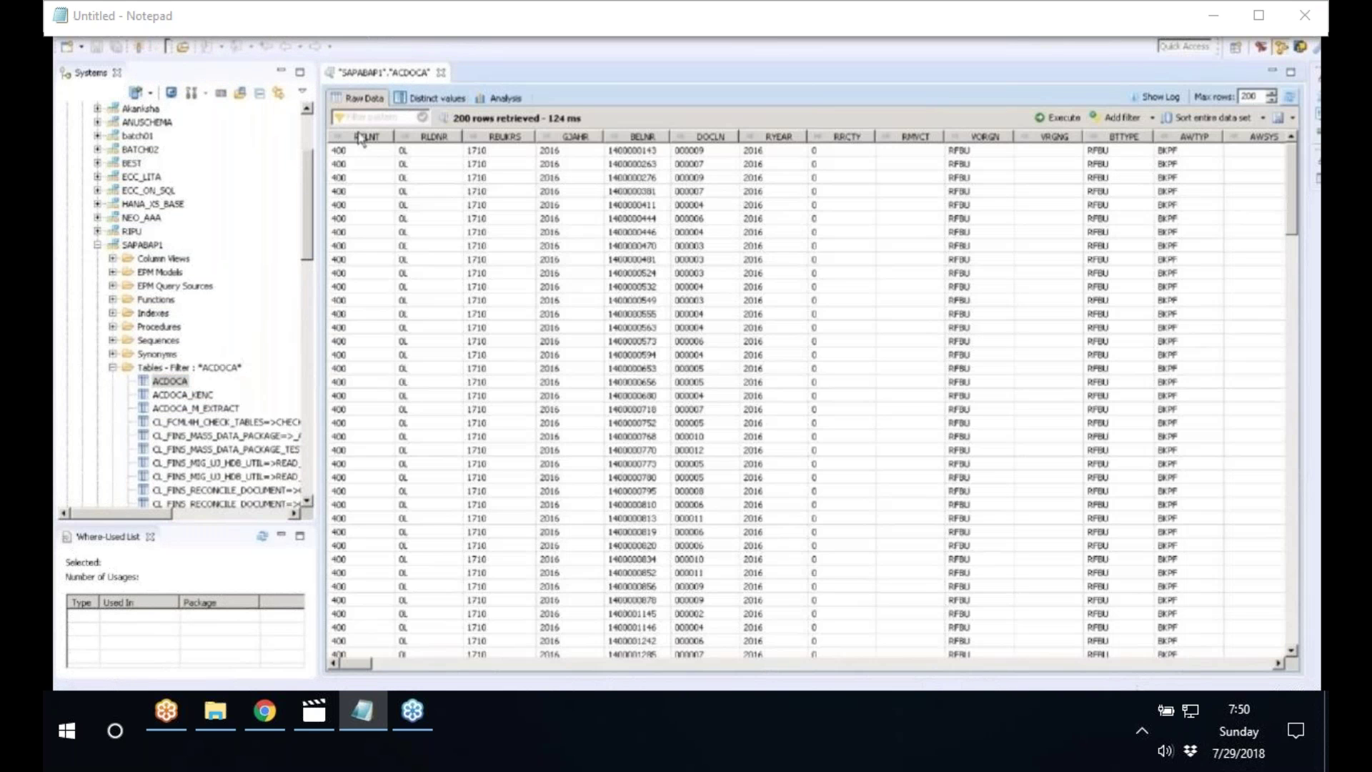
- Filter the ACDOCA data by the copied account number and examine the controlling area and segment of the matching row
click(362, 117)
key(ctrl+v)
key(Return)
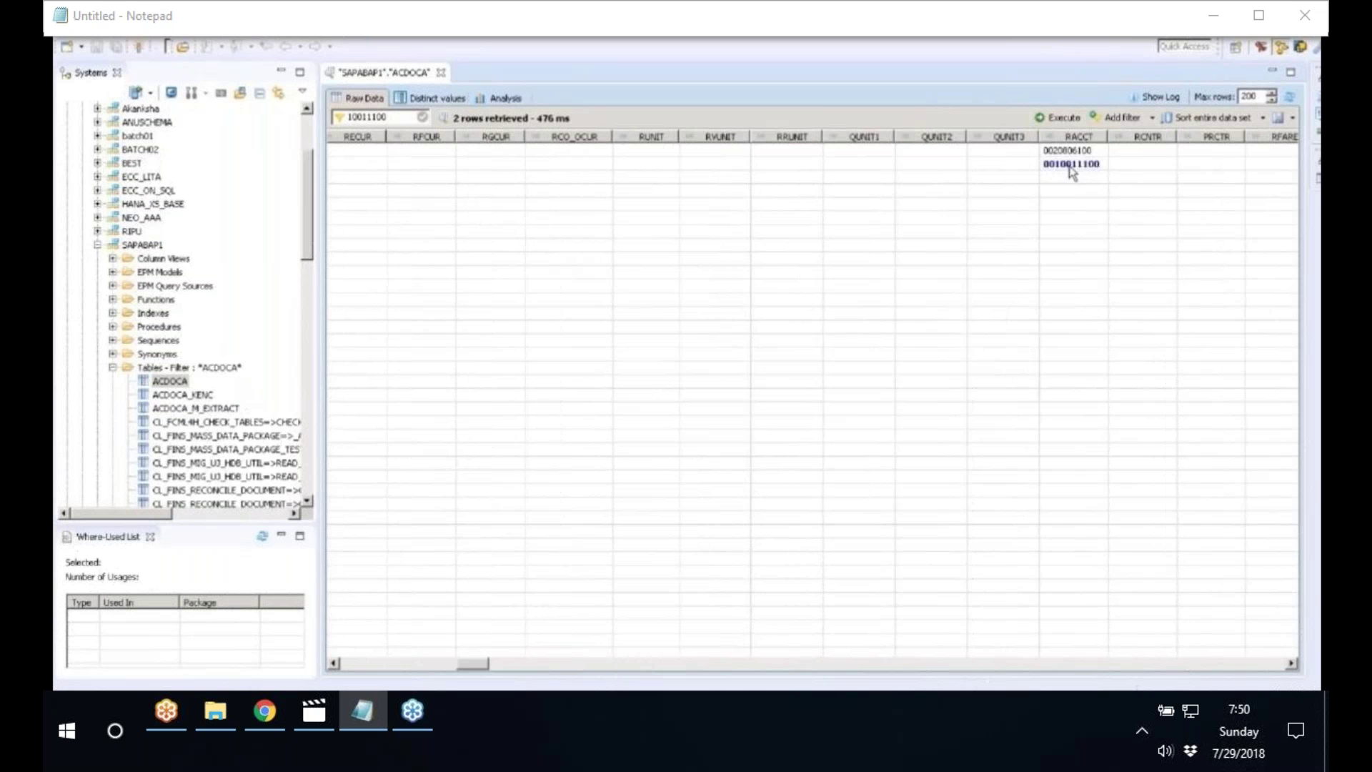
click(1072, 164)
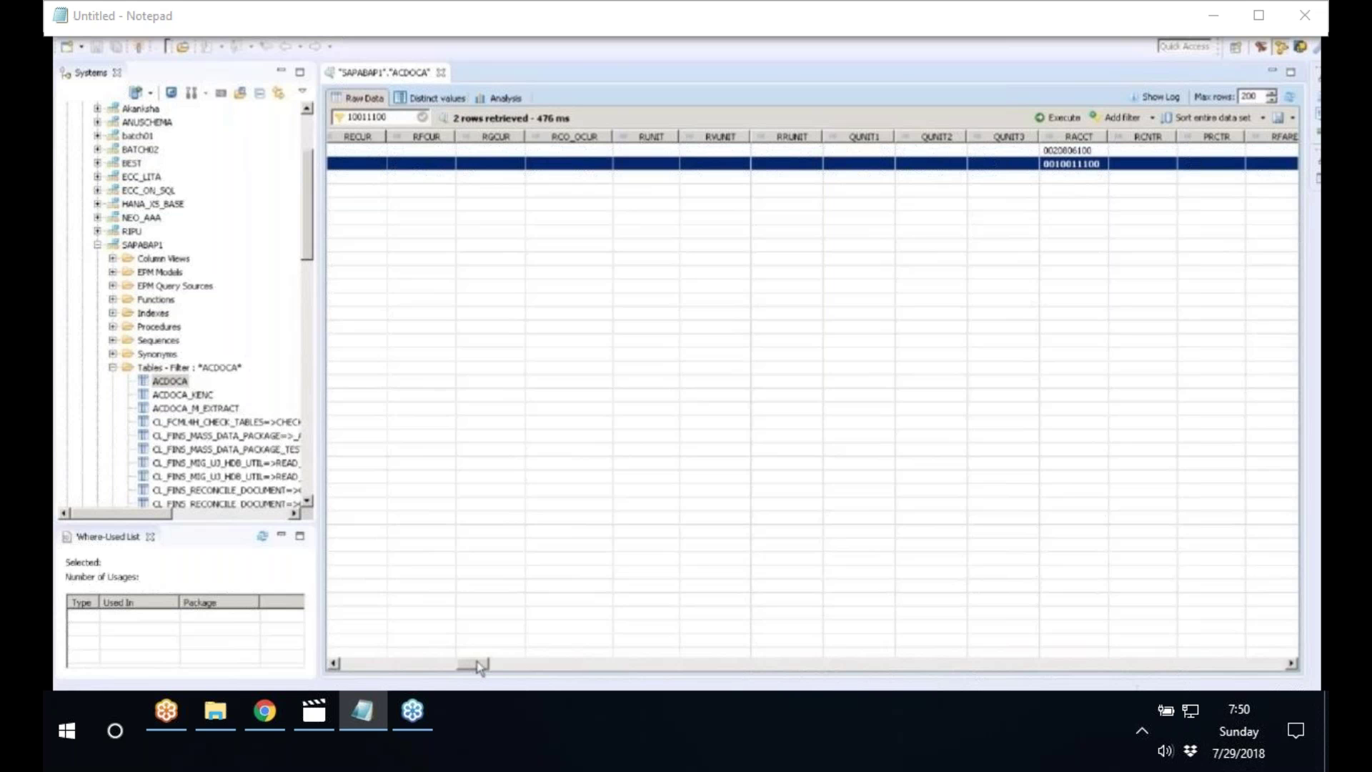
drag(475, 668, 498, 667)
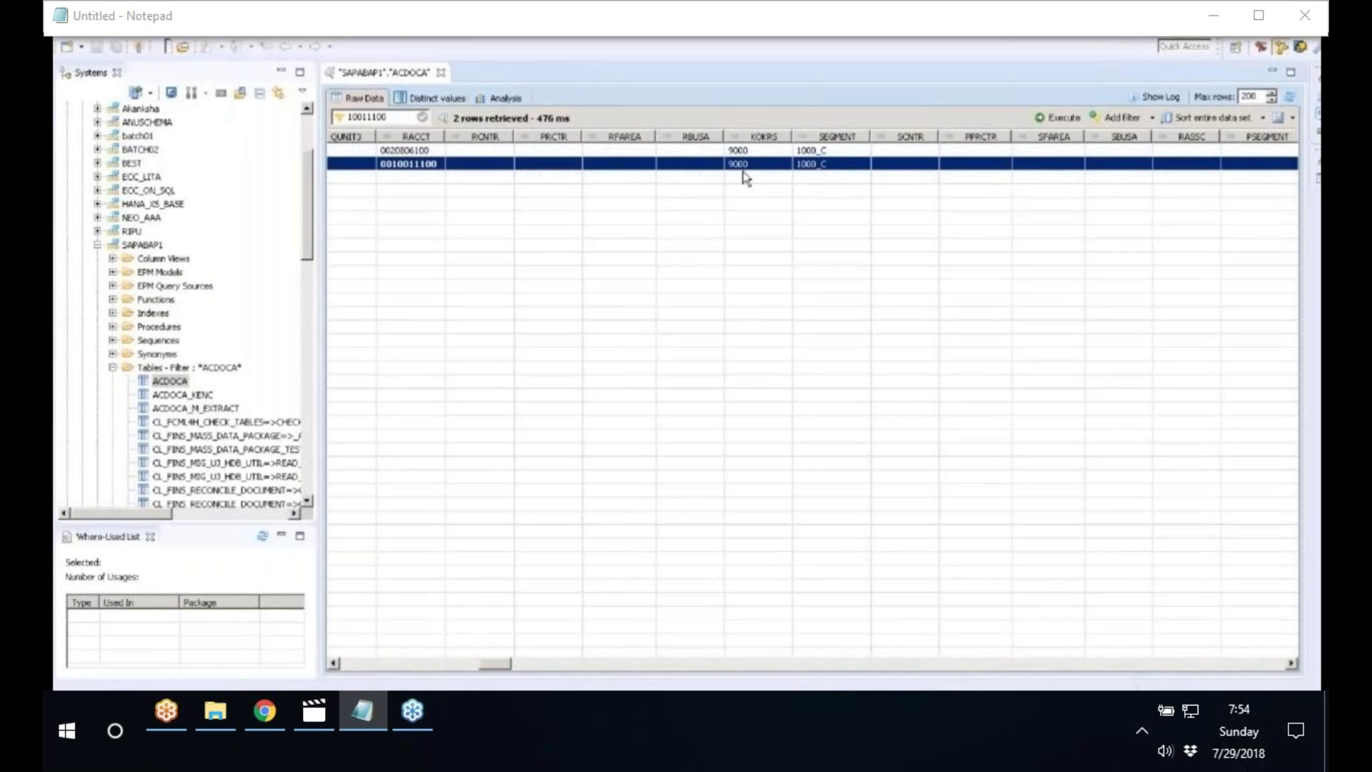
- Switch to Dropbox and open 1.Universal journal in SAP S4HANA.docx from the S4Hana_Finance folder under 4.S4HANA Assignments in 1.Set 2- Assignments
key(alt+Tab)
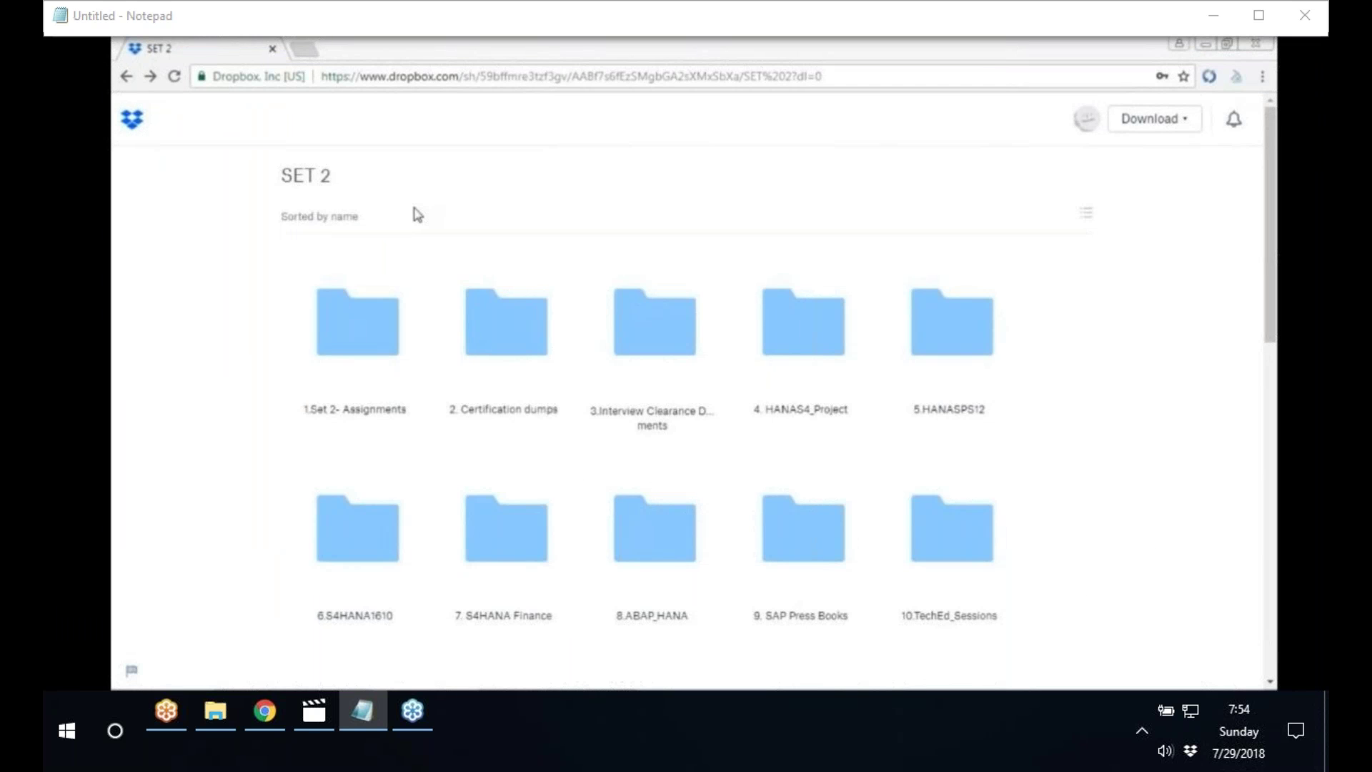
click(356, 408)
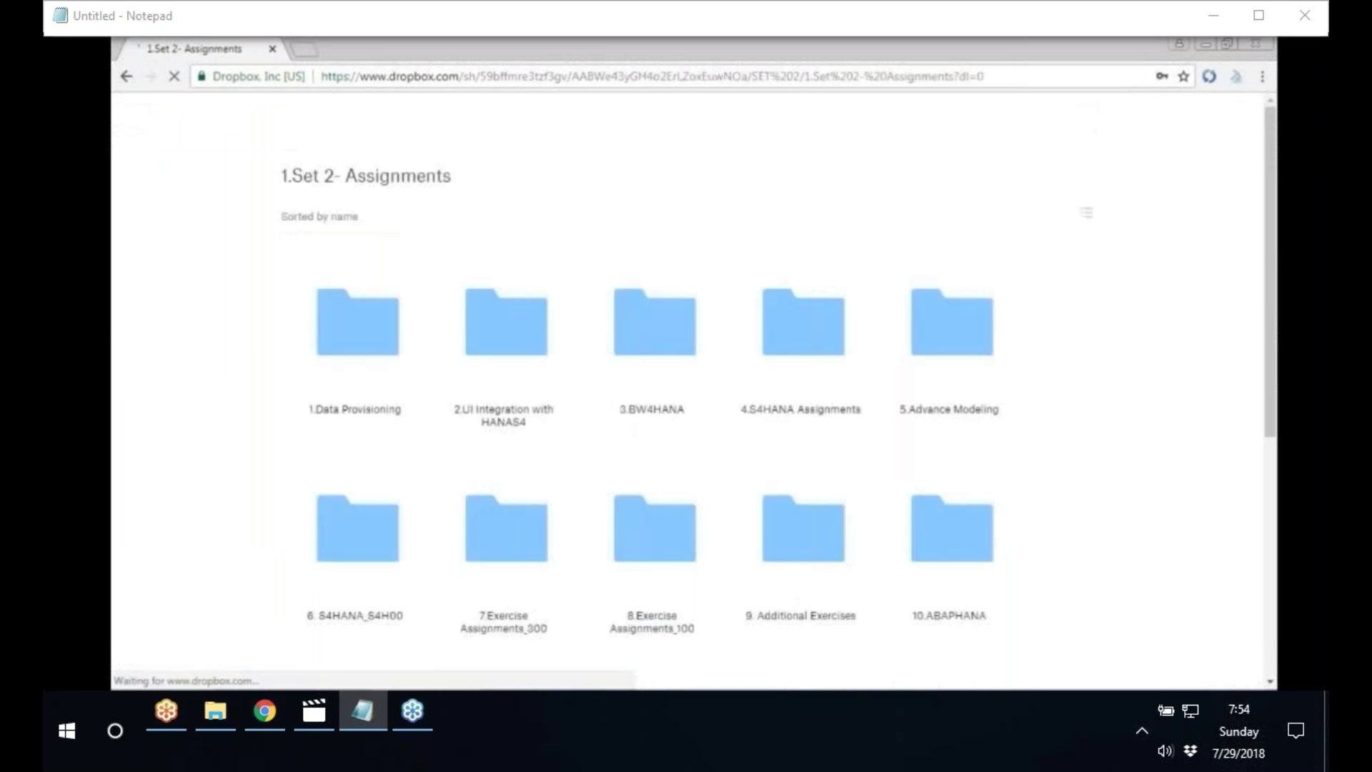
click(790, 411)
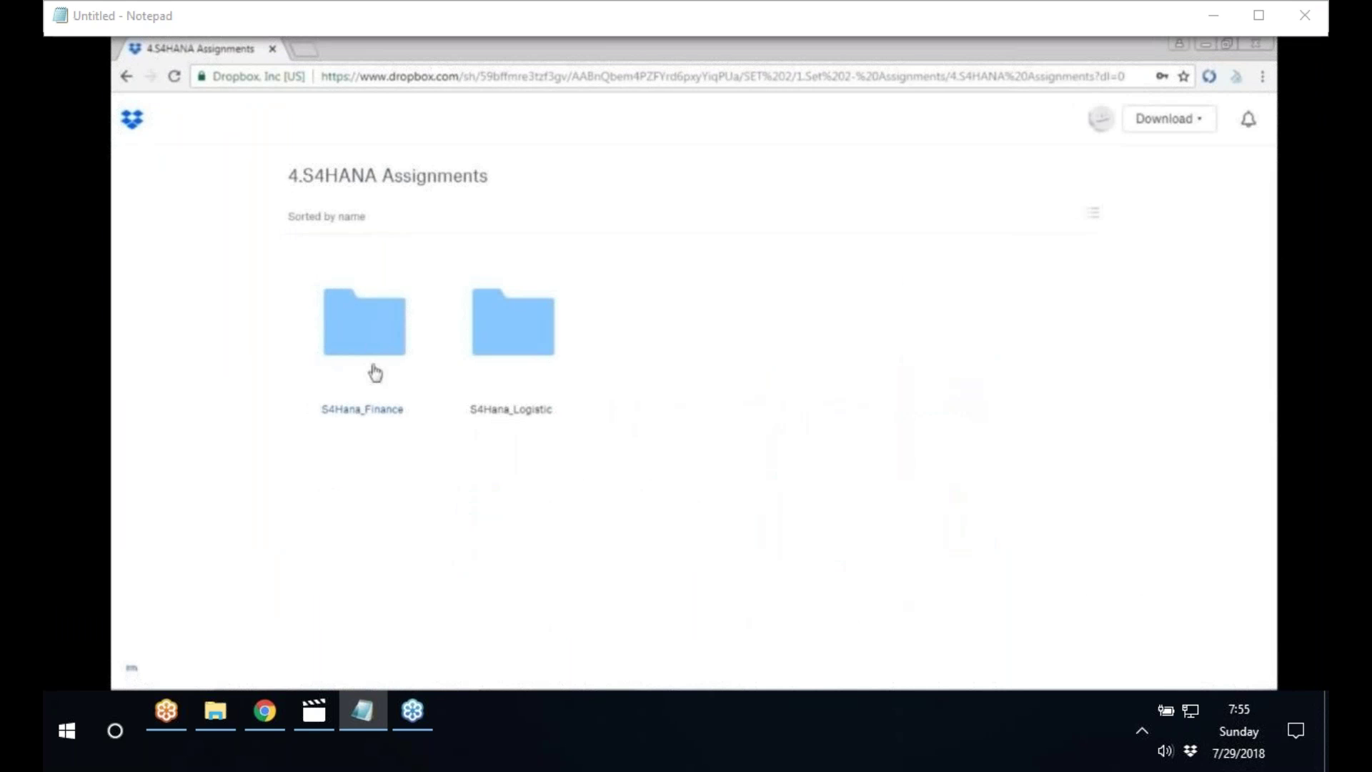
click(362, 409)
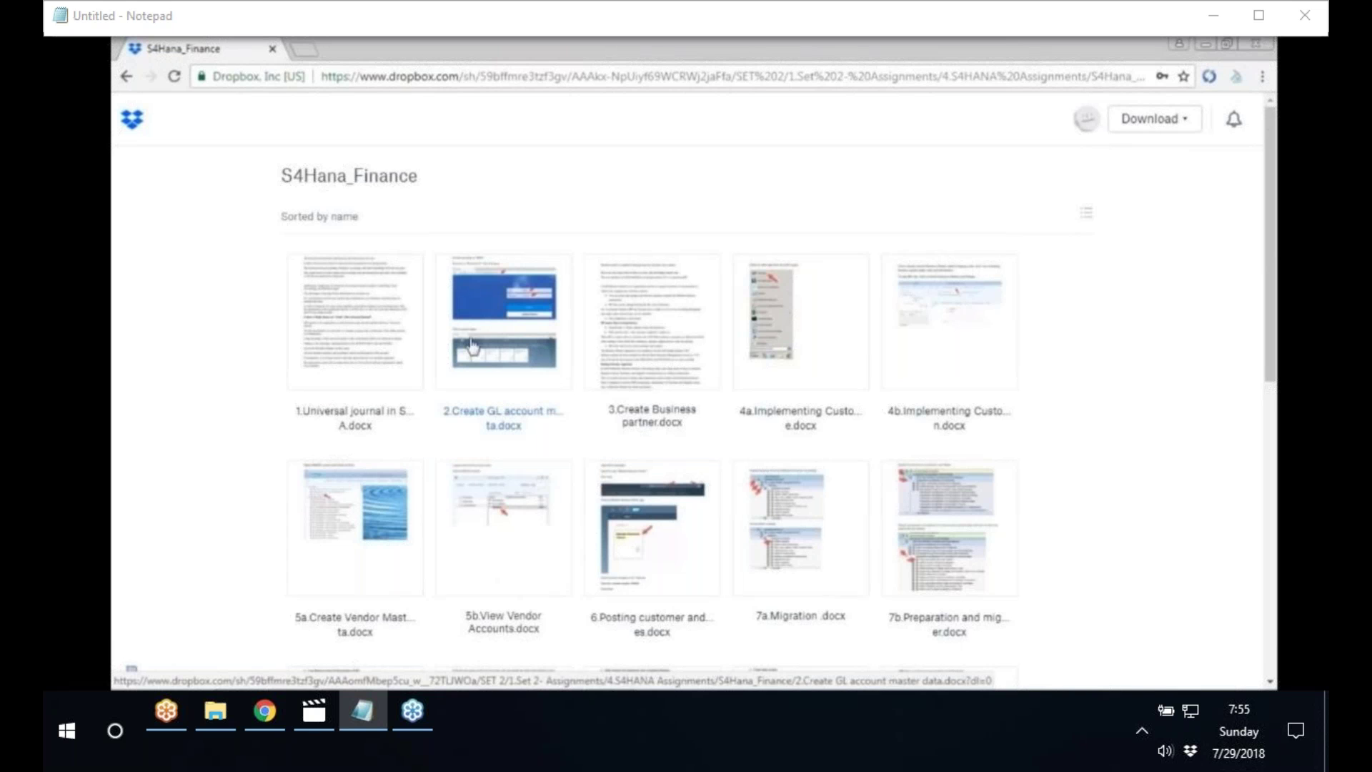
click(407, 337)
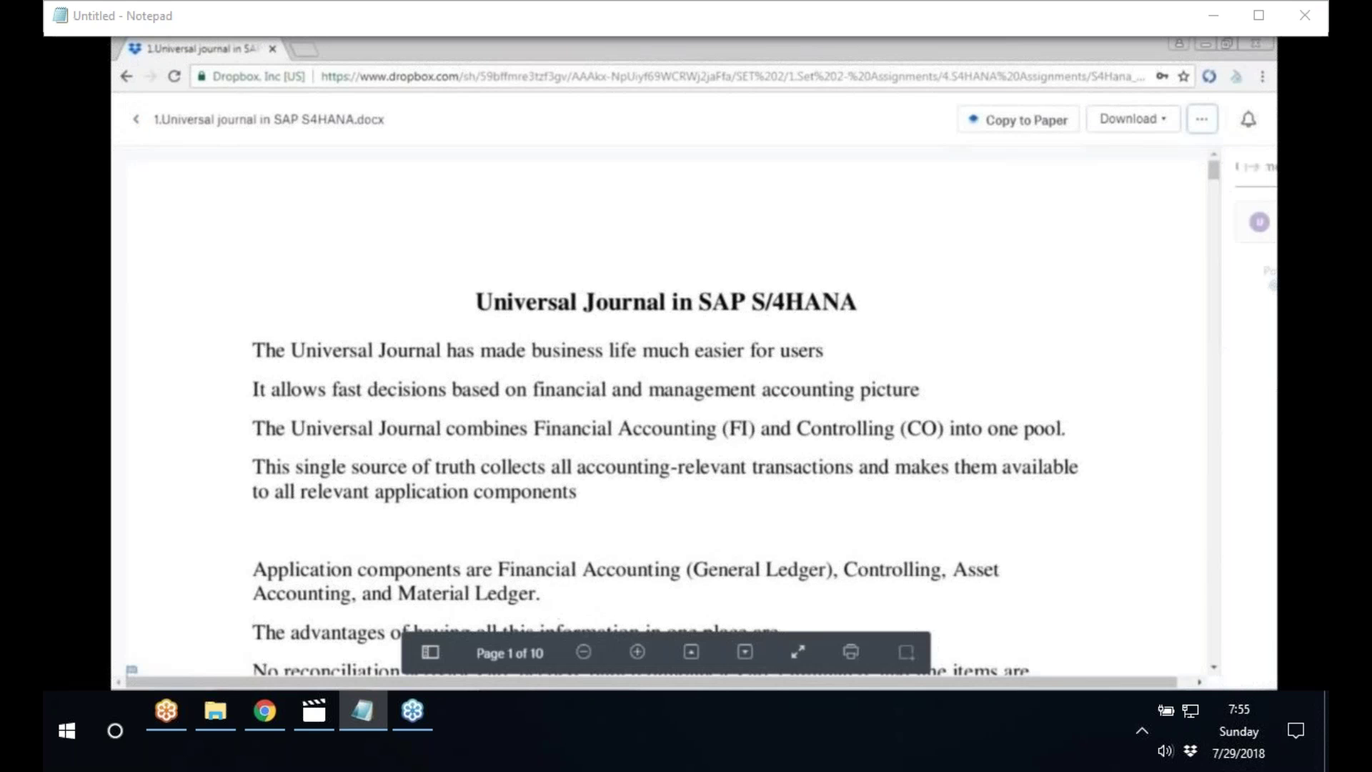
- Read the Universal Journal document through to the ECC and S4HANA cost element menu comparison on page 3
scroll(551, 408, down, 5)
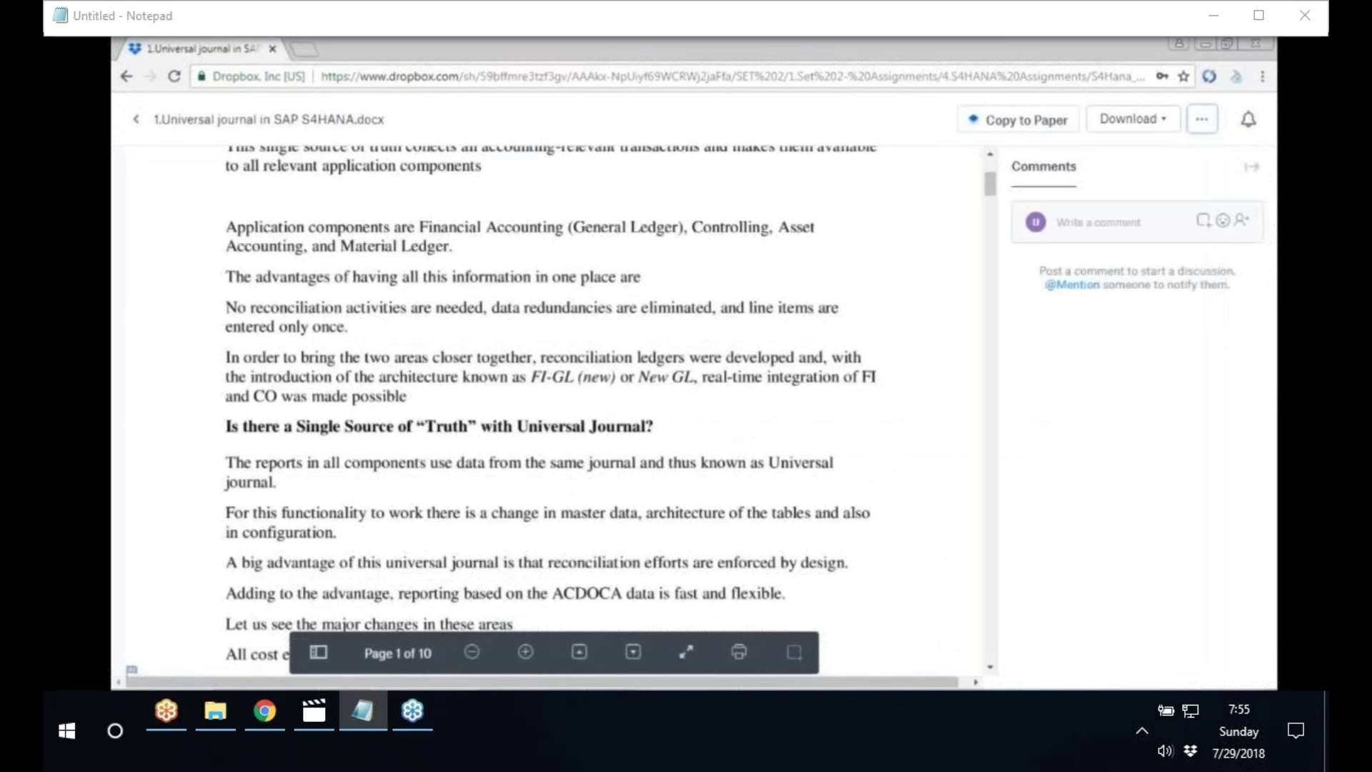
scroll(551, 408, down, 1)
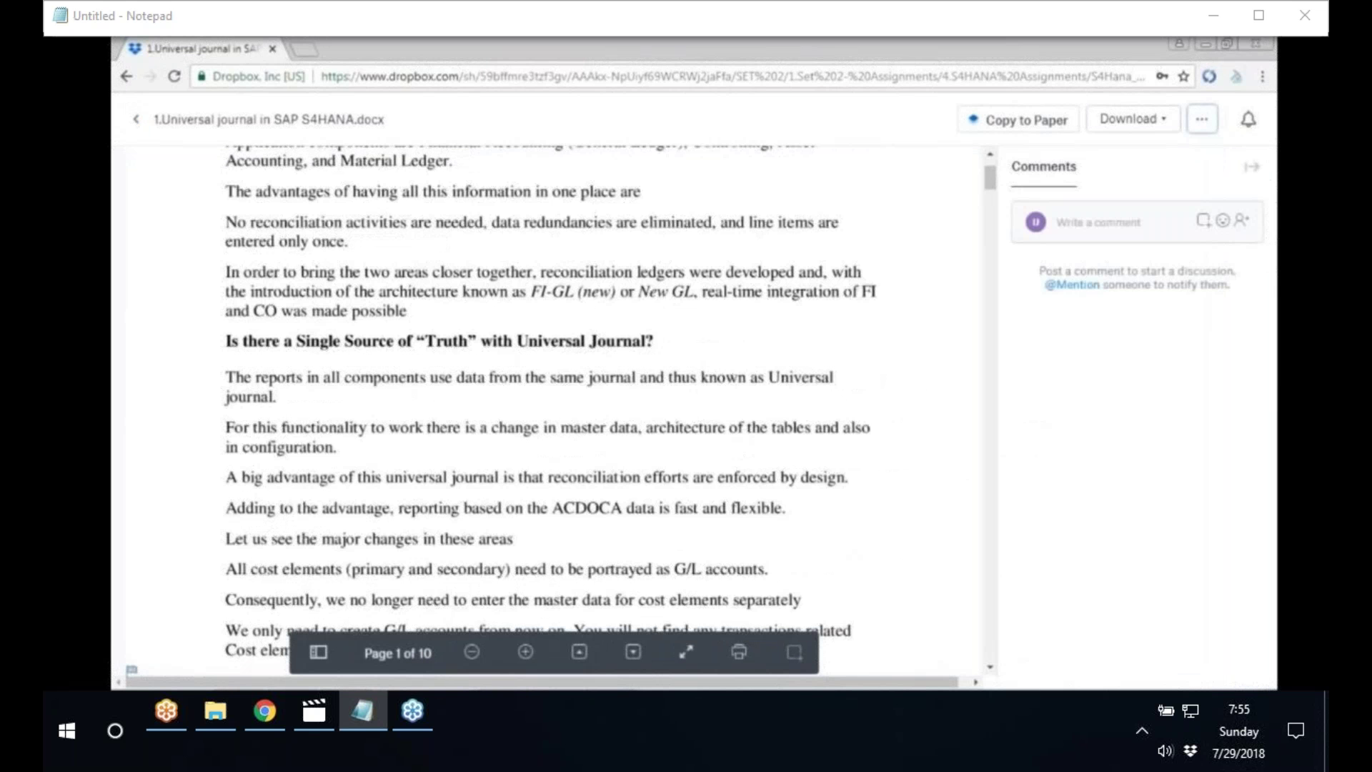
scroll(550, 407, down, 5)
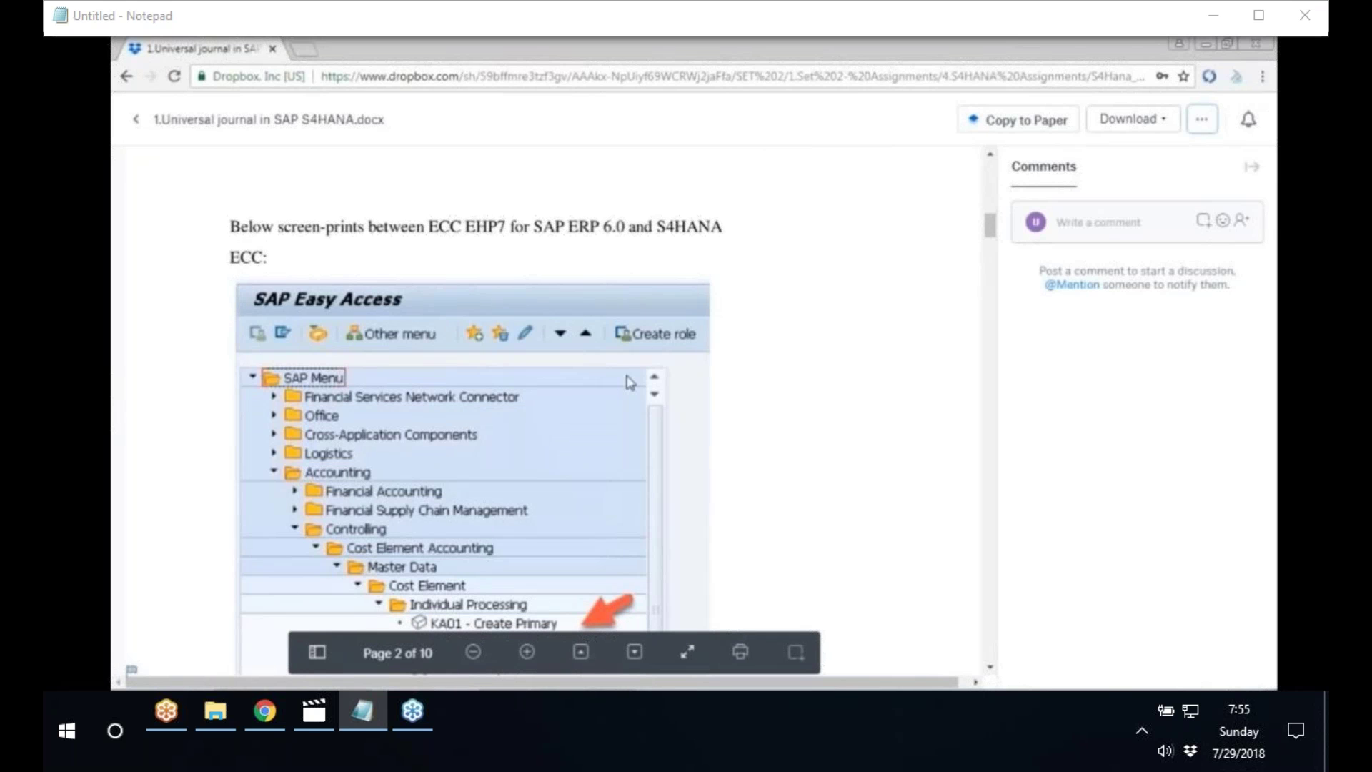
scroll(629, 382, down, 1)
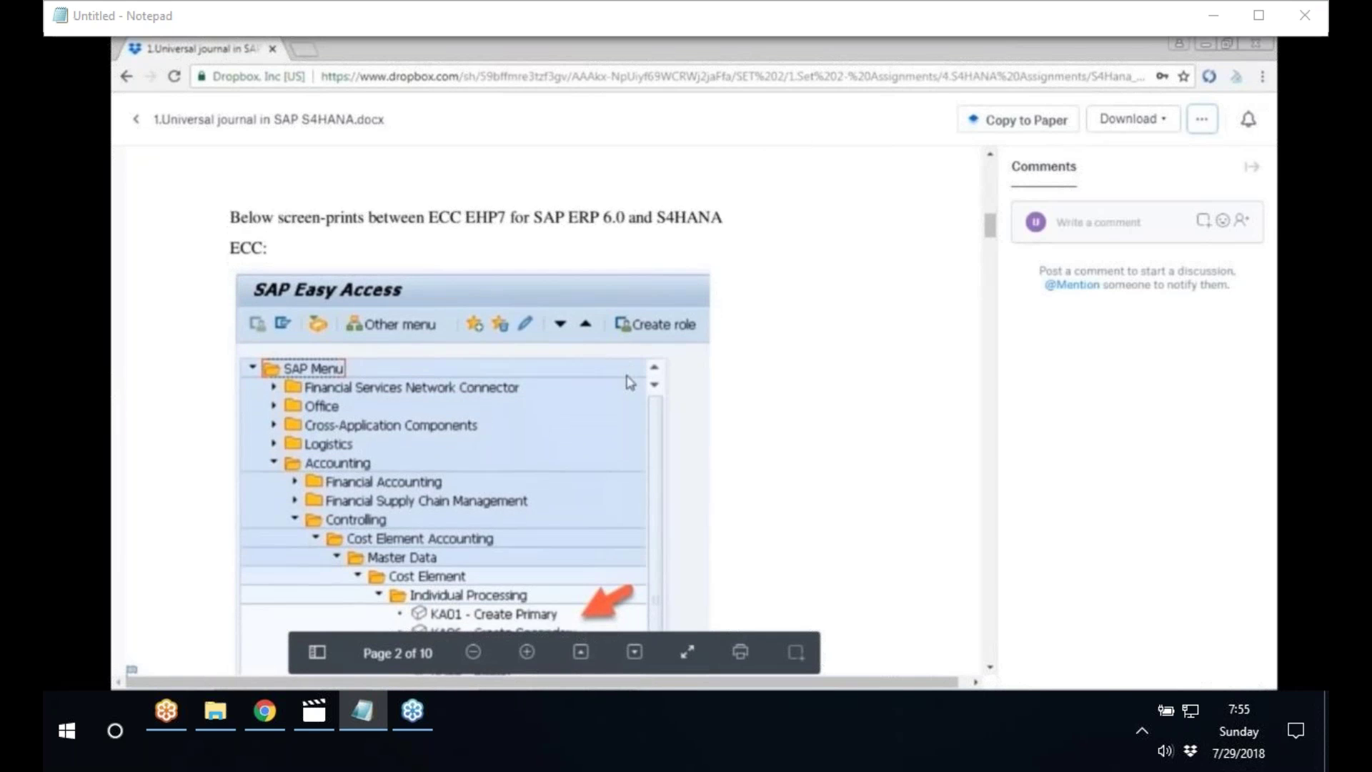
scroll(622, 389, down, 10)
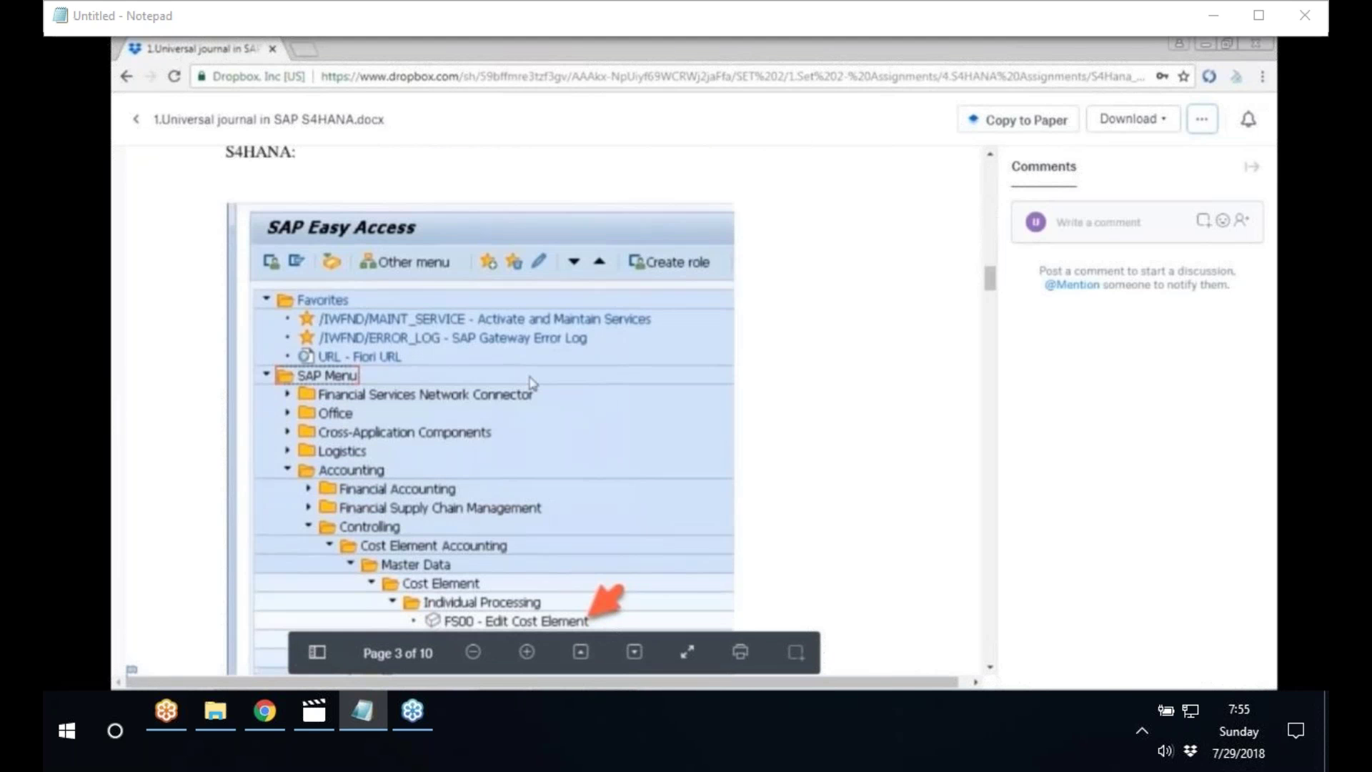
- Read the Universal Journal document's ECC and S4HANA table comparison and the FI table examples for BKPF, BSEG and FAGLFLEXA through page 7
scroll(531, 384, down, 1)
scroll(531, 383, down, 6)
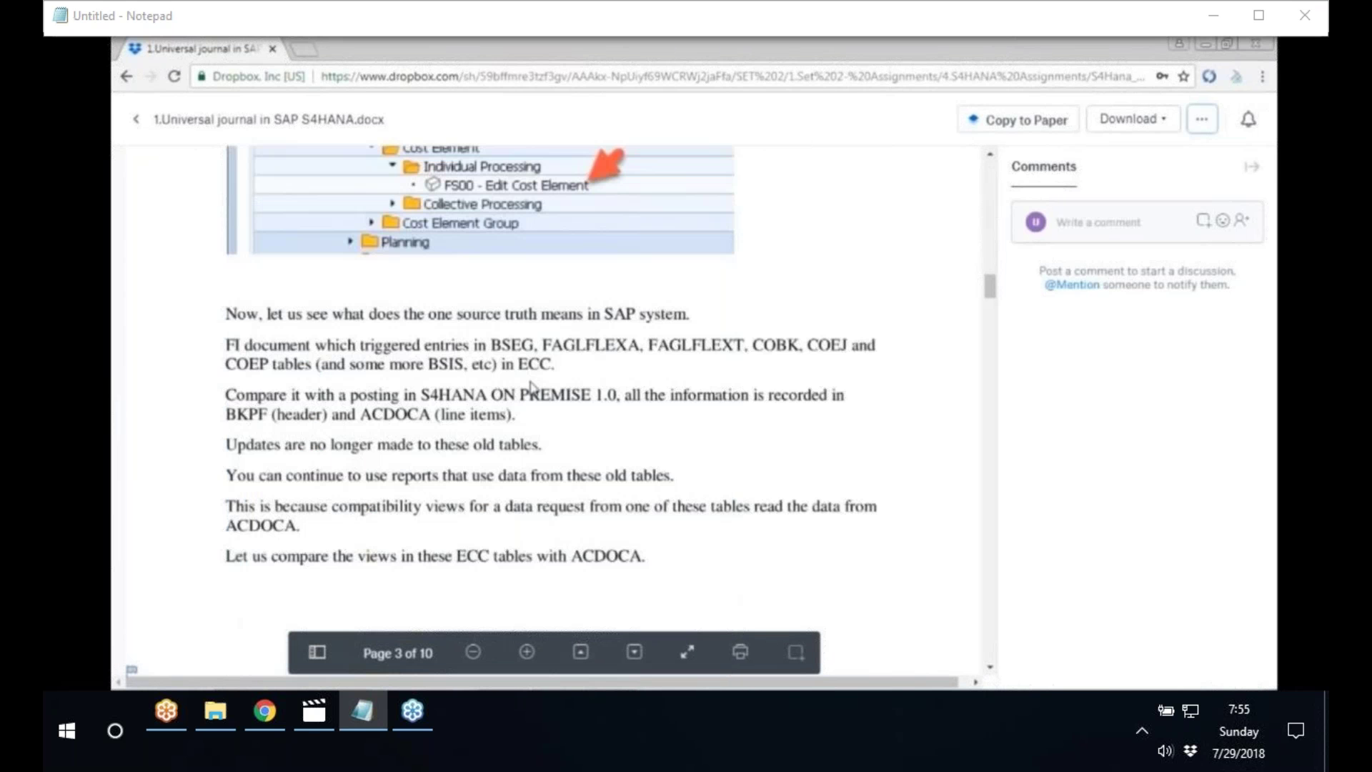
scroll(530, 386, down, 7)
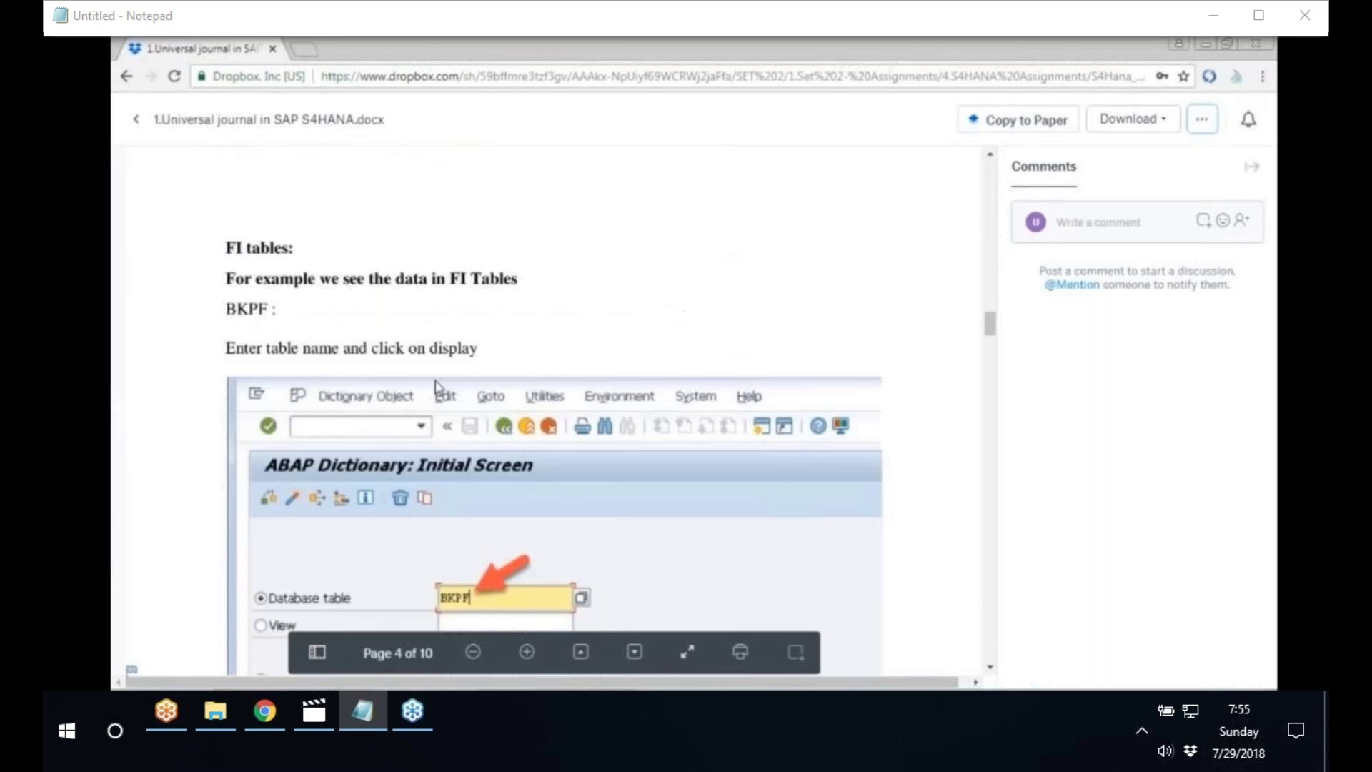
scroll(489, 472, down, 1)
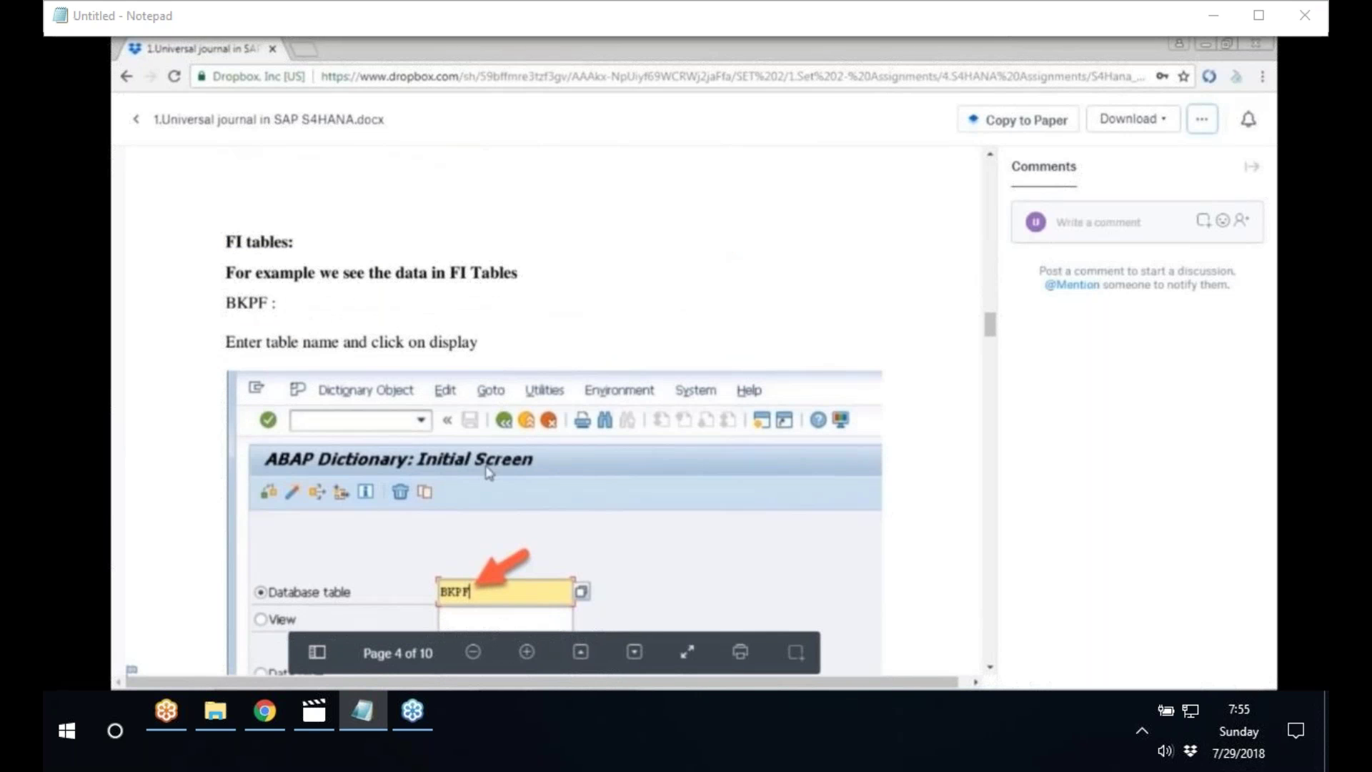
scroll(489, 472, down, 7)
scroll(481, 397, down, 5)
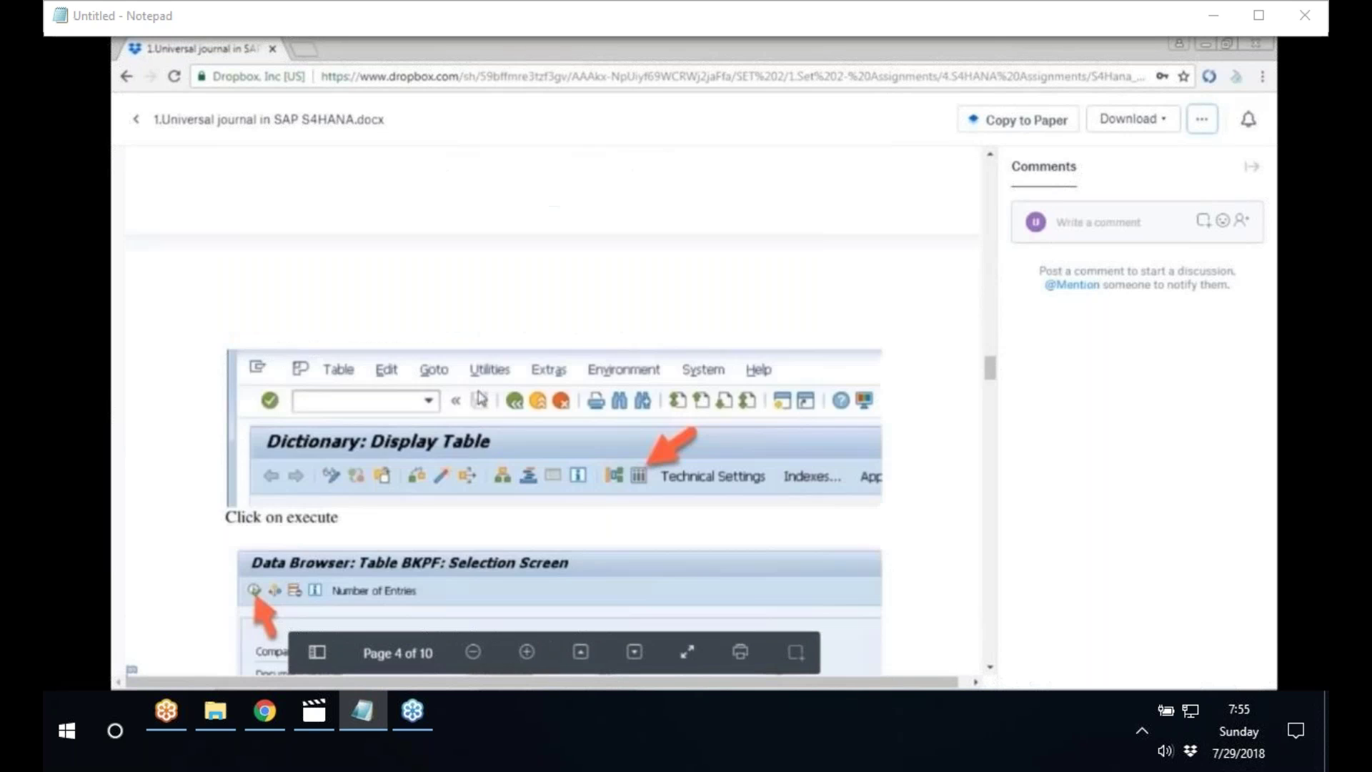
scroll(481, 397, down, 6)
scroll(474, 408, down, 2)
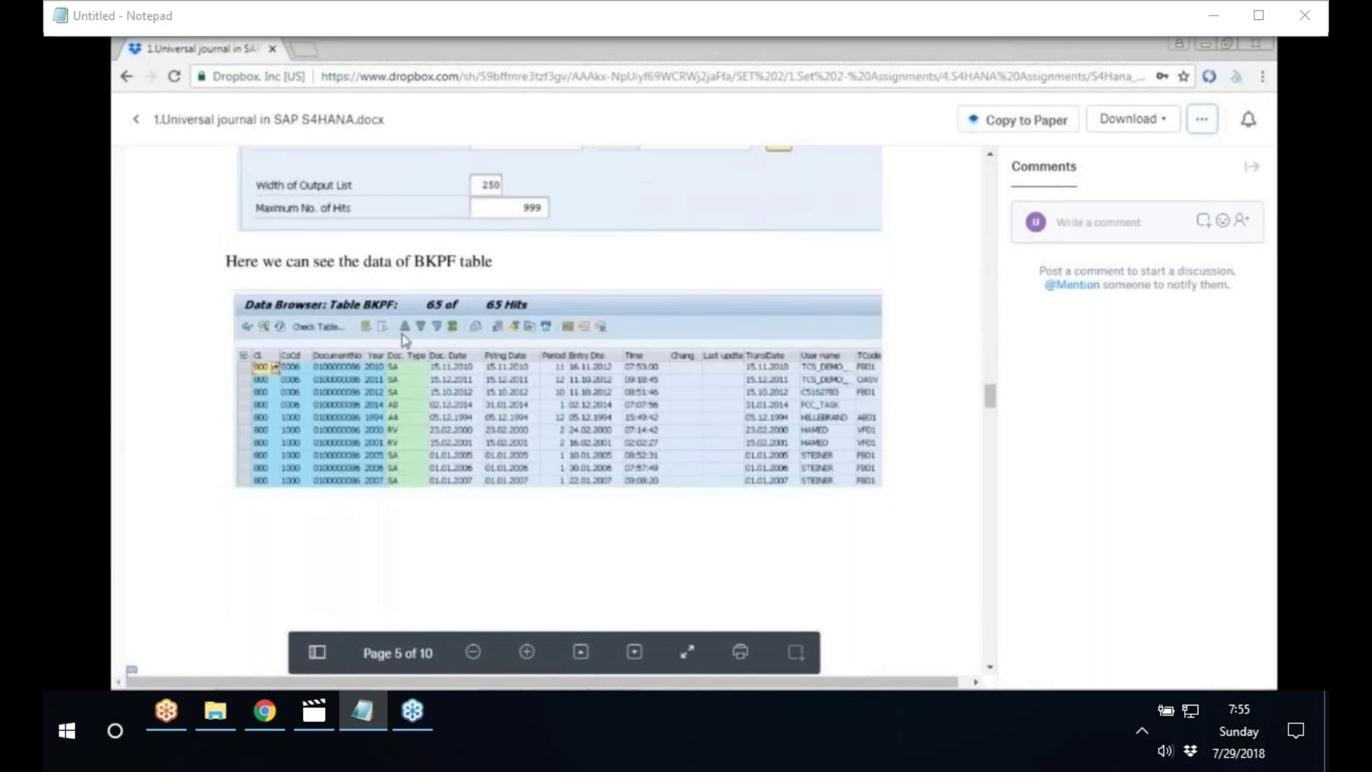
scroll(443, 448, down, 5)
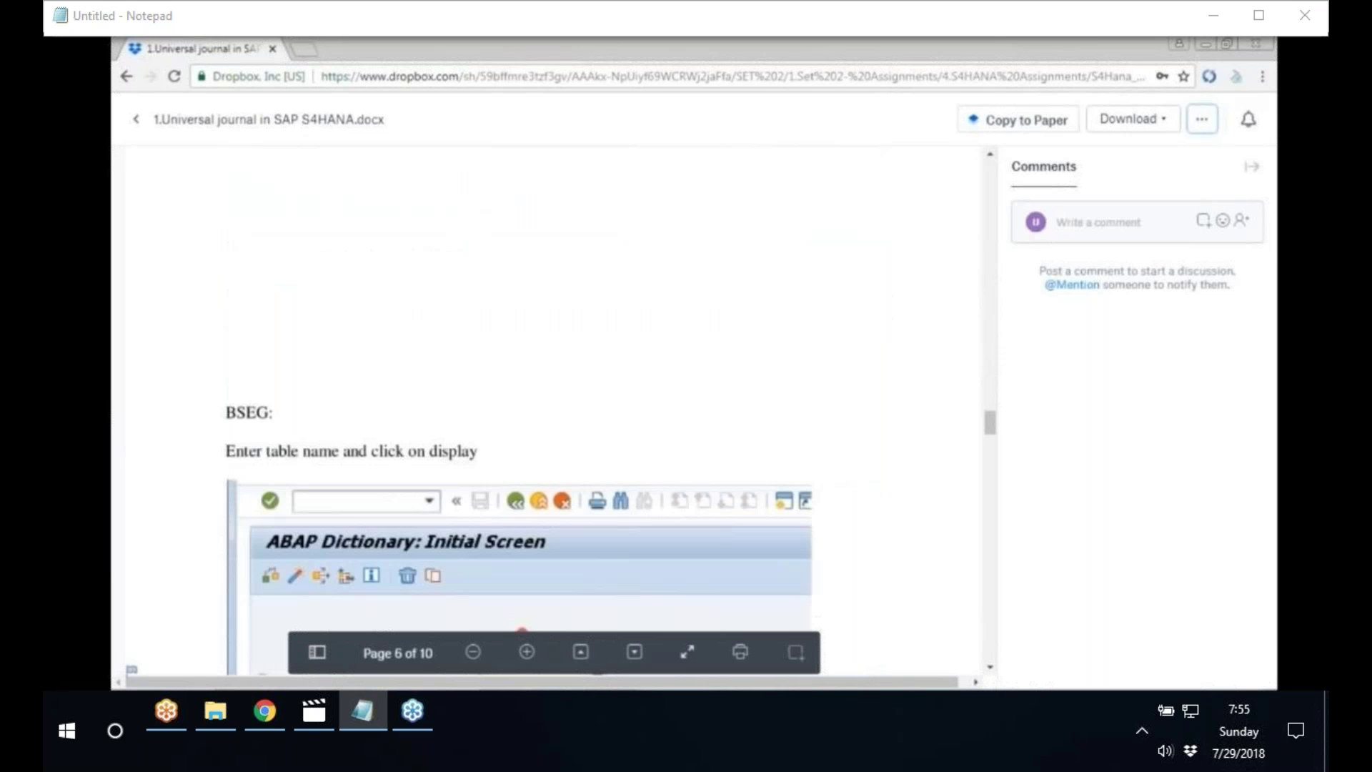
scroll(250, 188, down, 4)
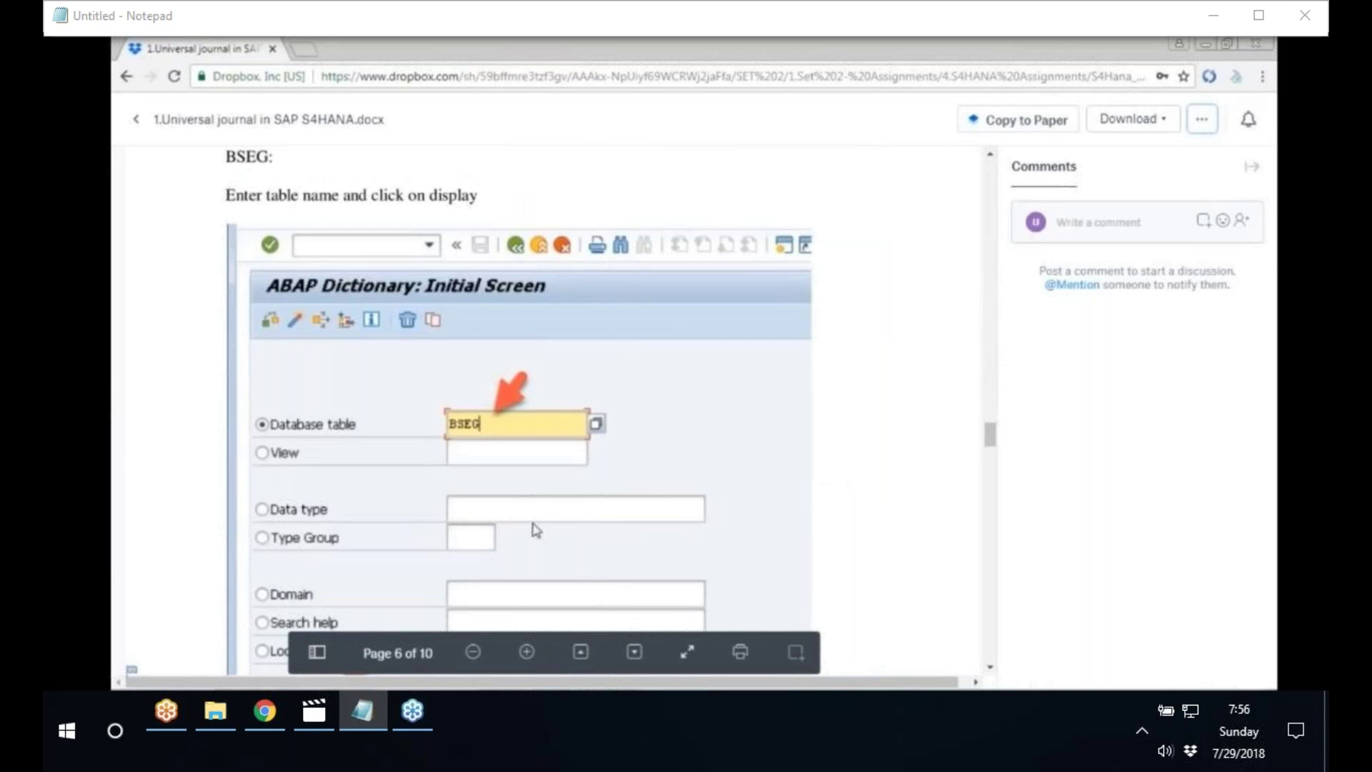
scroll(536, 529, down, 6)
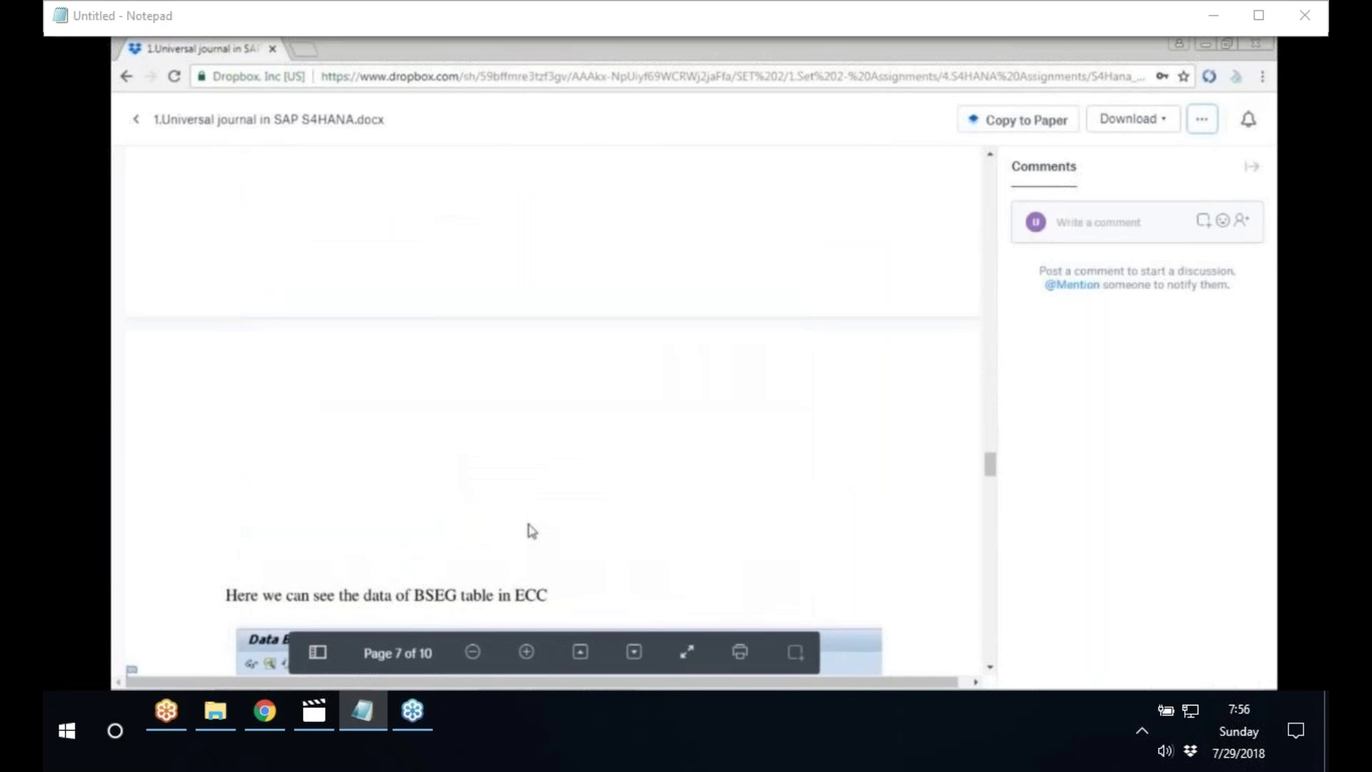
scroll(531, 529, down, 3)
scroll(531, 529, down, 8)
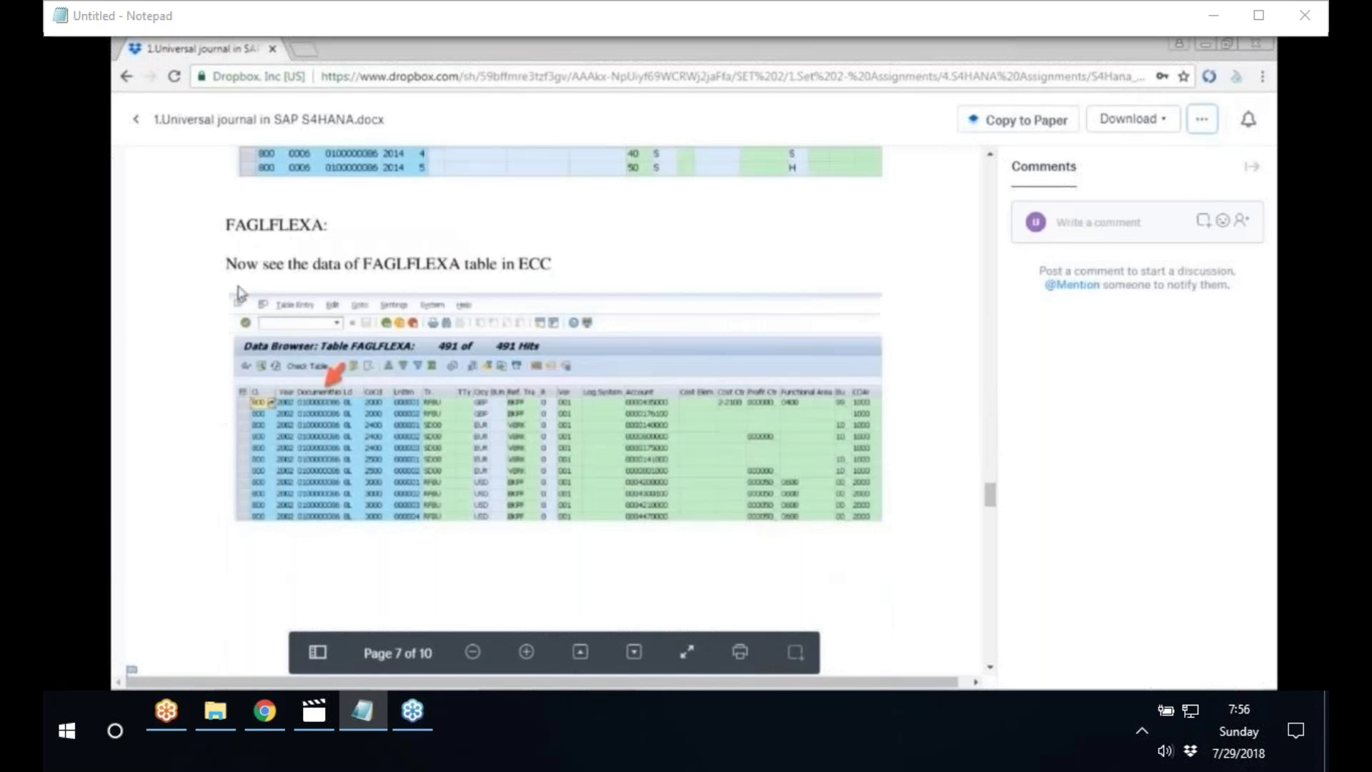
- Read the CO table examples for COBK and COEP and the ACDOCA explanation through the document's last page
scroll(309, 302, down, 8)
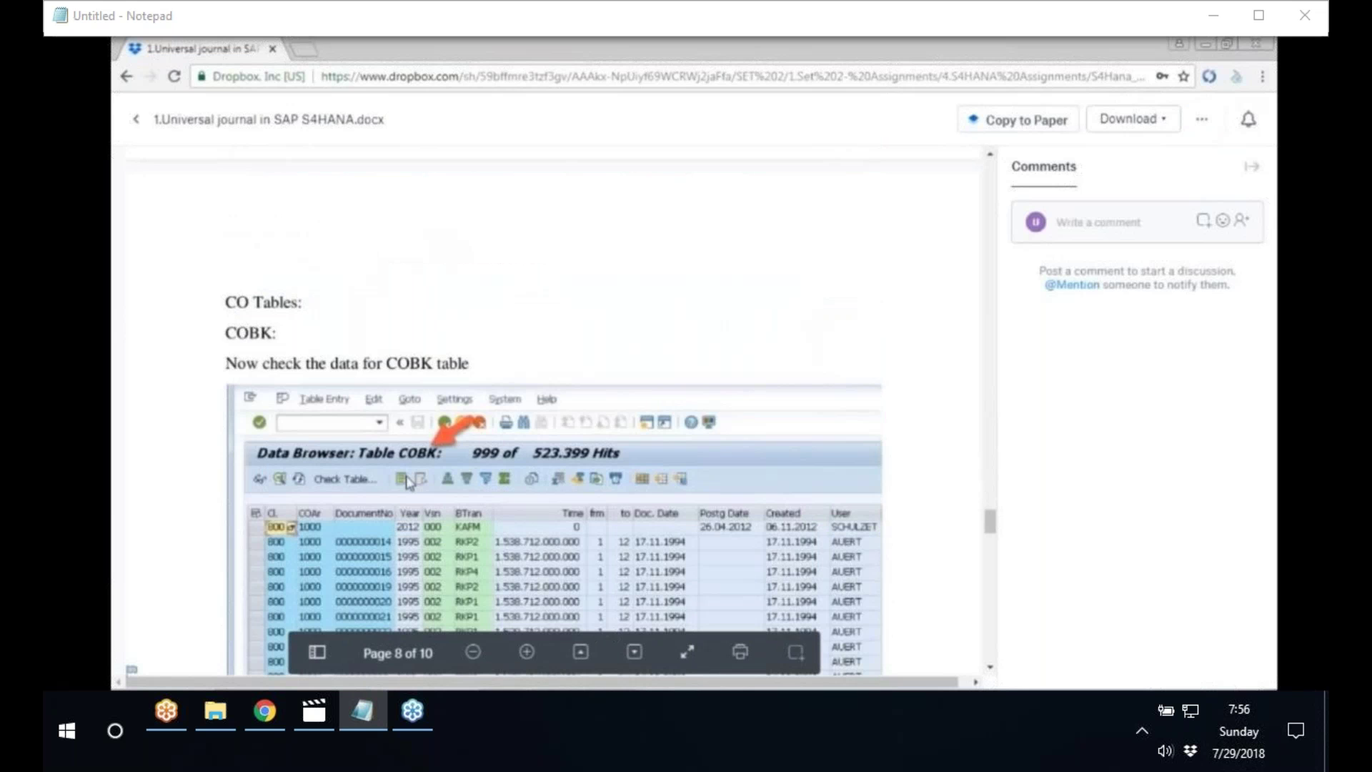
scroll(409, 483, down, 8)
scroll(408, 486, down, 2)
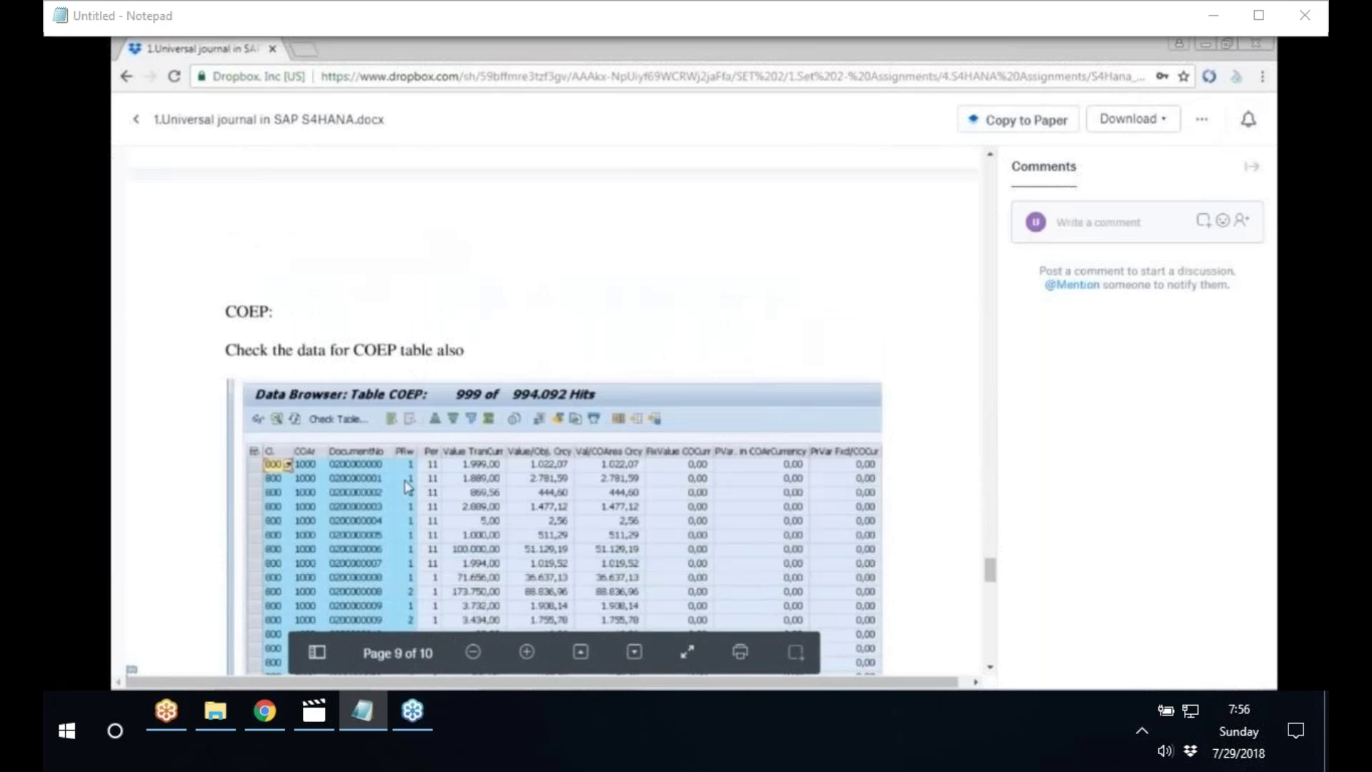
scroll(408, 486, down, 8)
scroll(423, 468, down, 4)
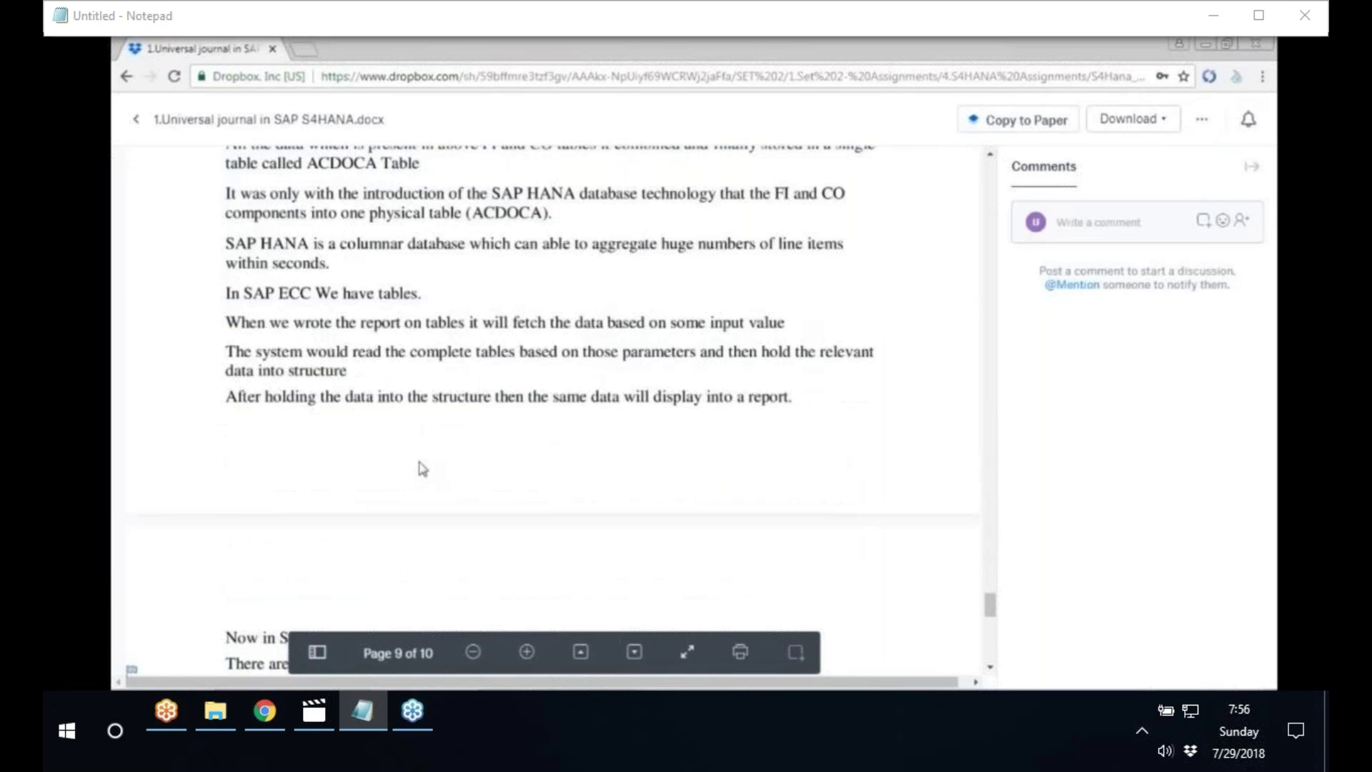
scroll(423, 468, down, 8)
scroll(345, 418, down, 2)
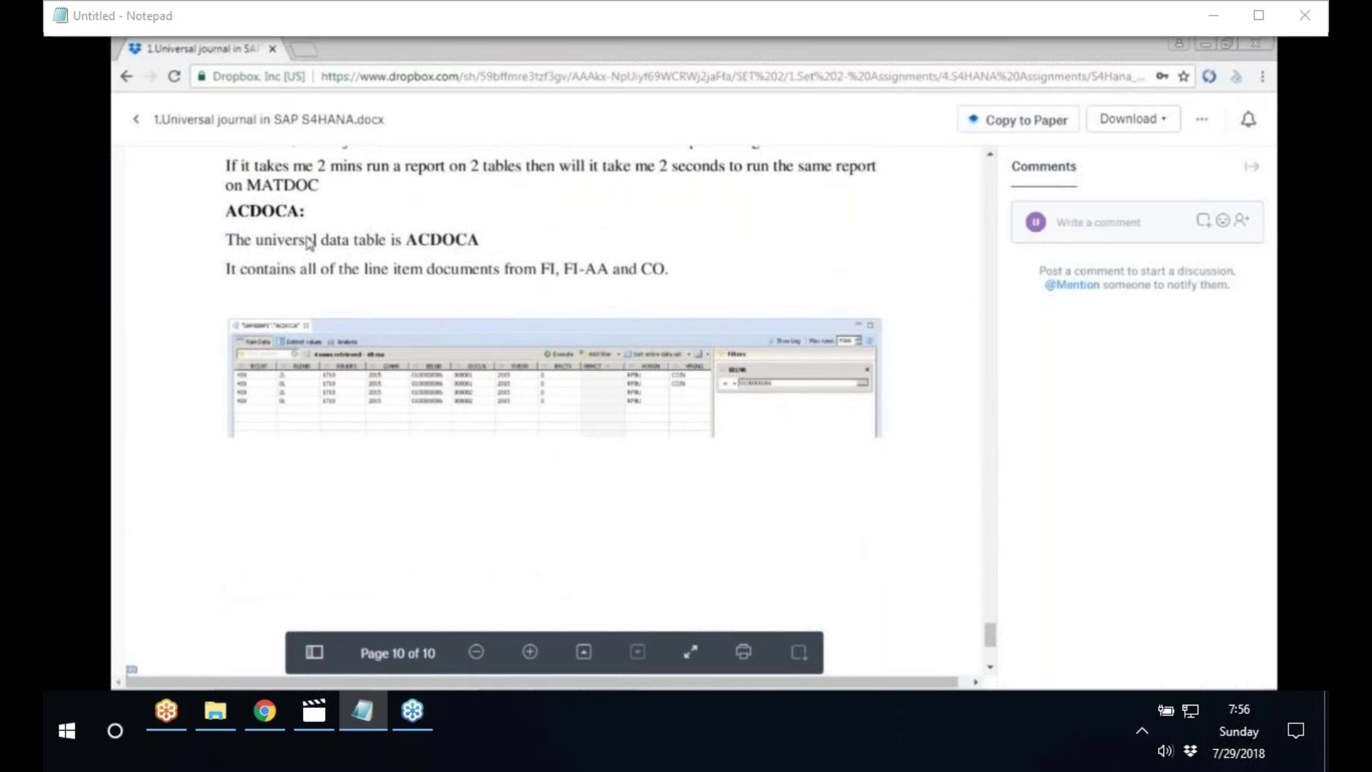
- Open 2.Create GL account master data.docx from the S4Hana_Finance folder and read the Fiori logon and Manage G/L Account Master Data instructions through page 2
click(136, 122)
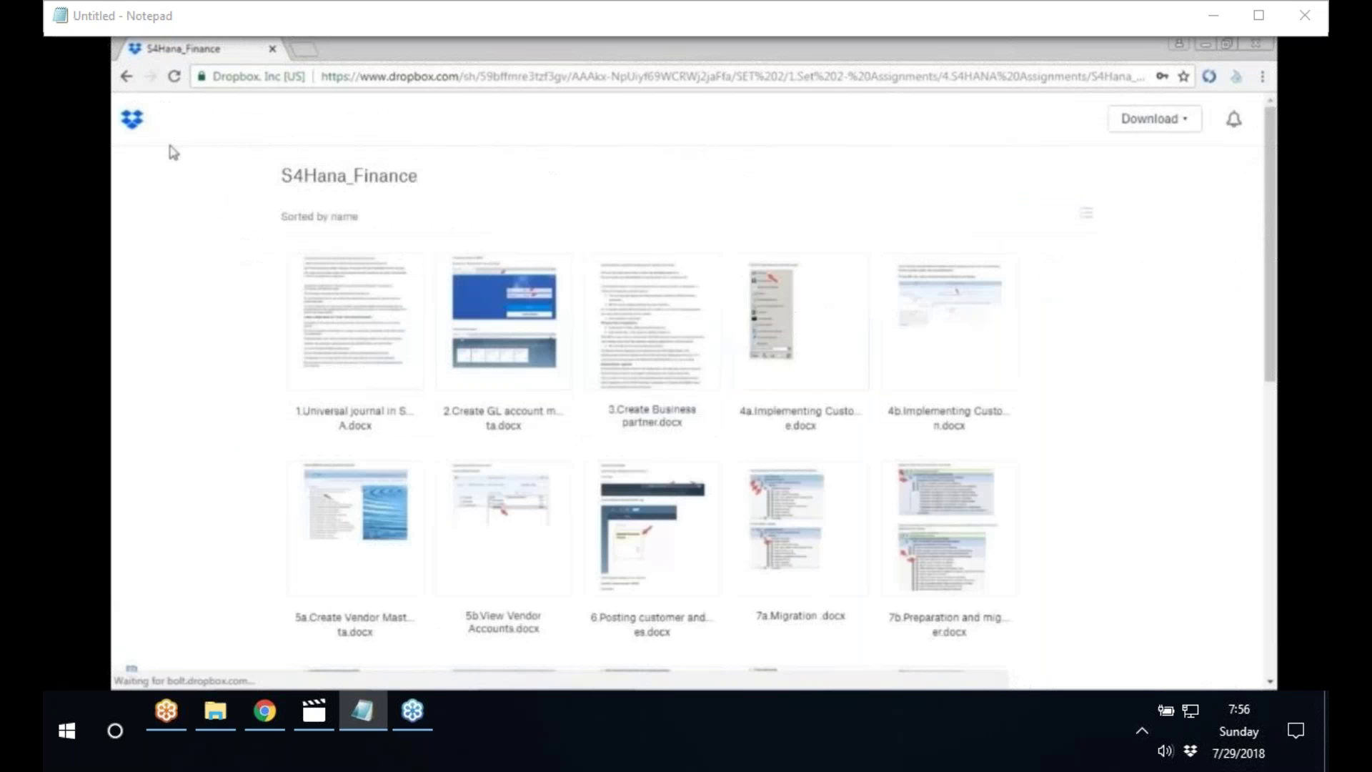
click(494, 366)
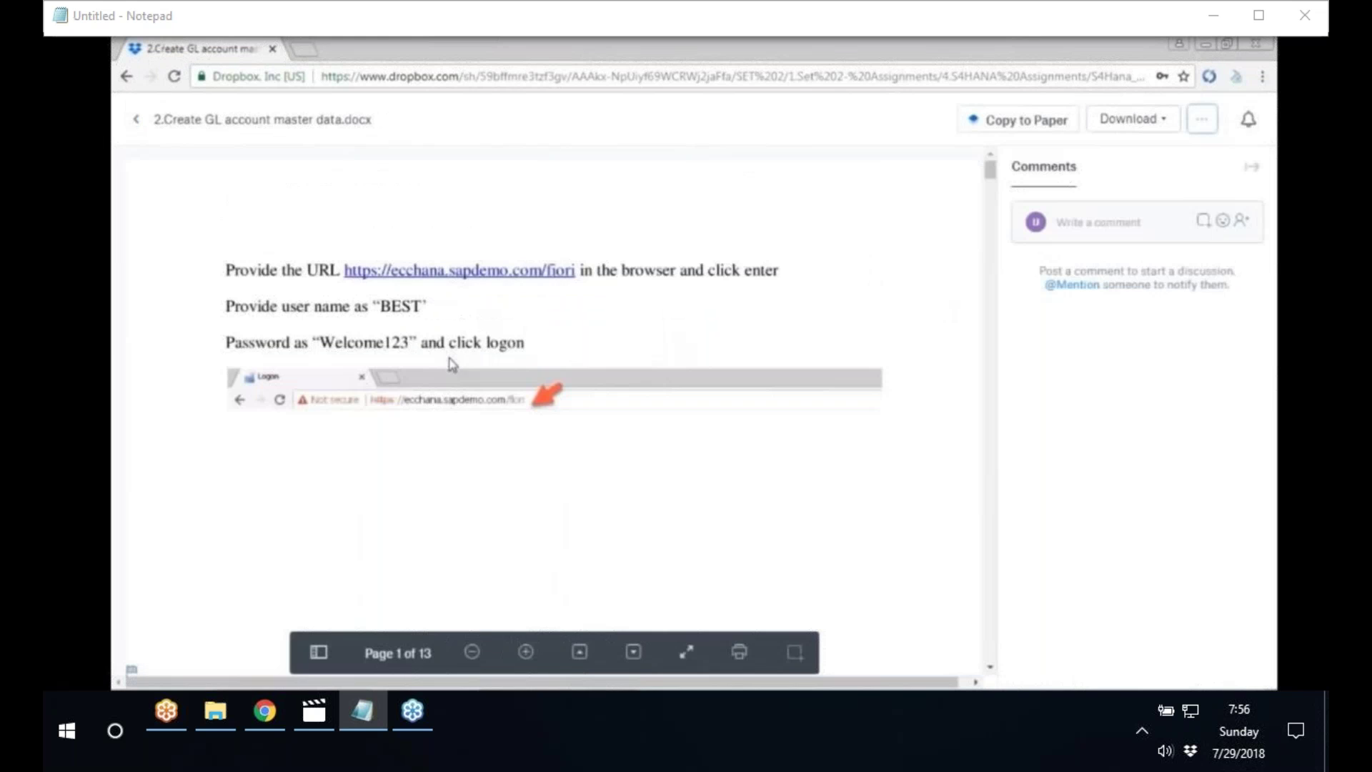
scroll(551, 414, down, 2)
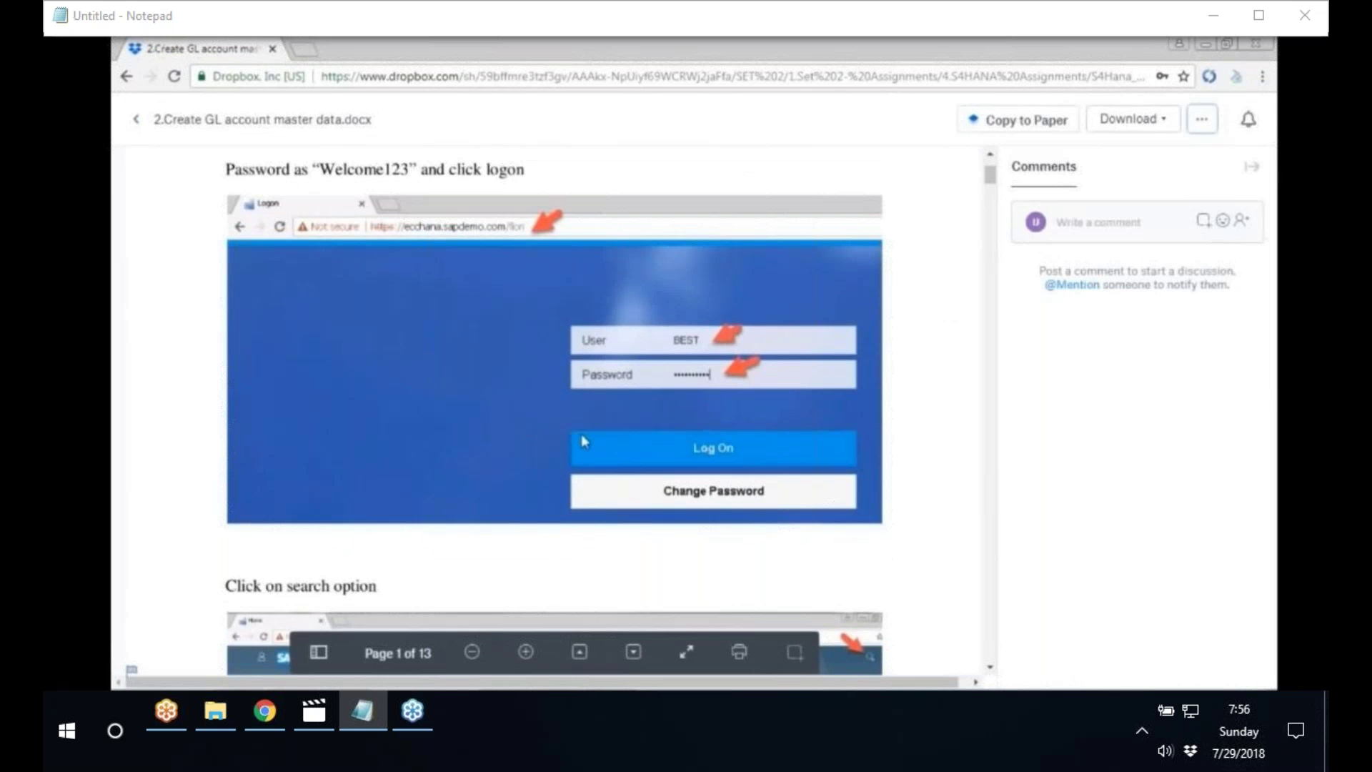
scroll(555, 400, down, 3)
scroll(658, 483, down, 5)
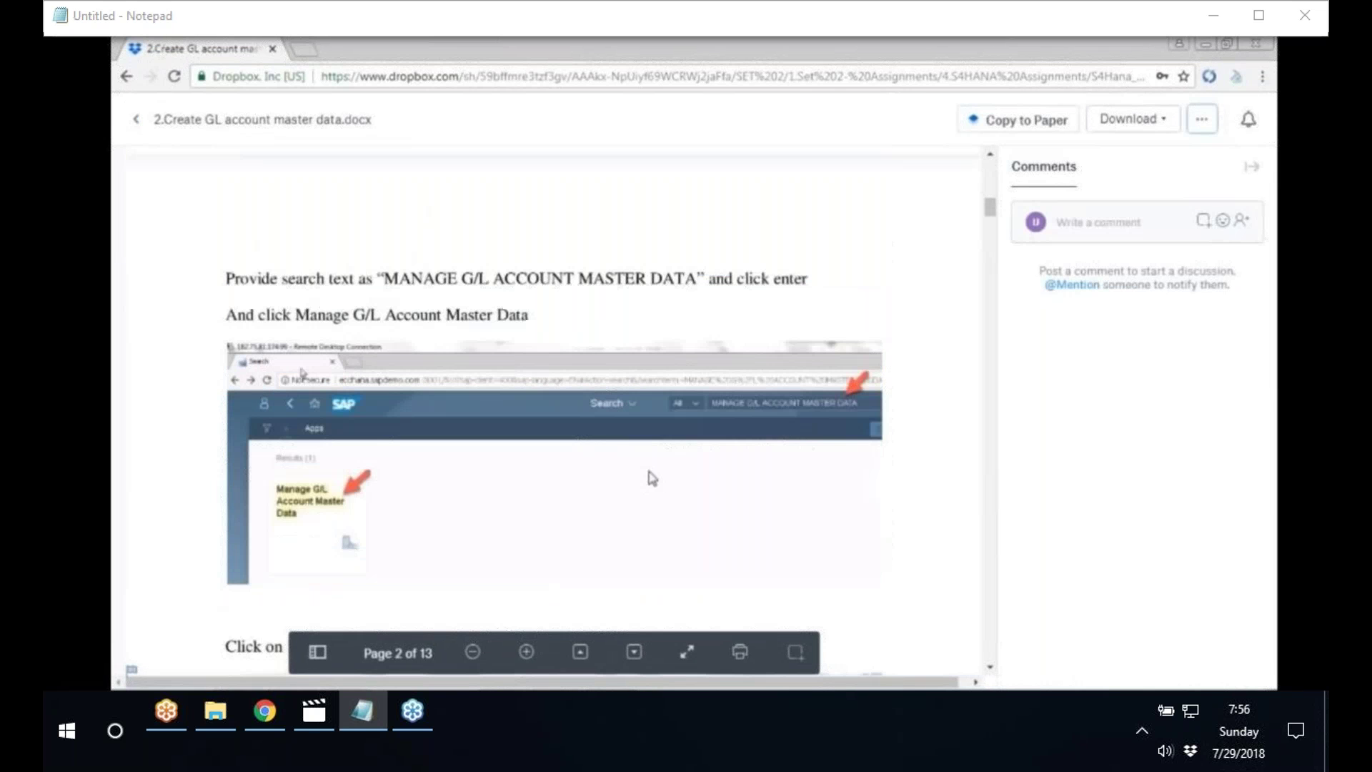
scroll(653, 478, down, 2)
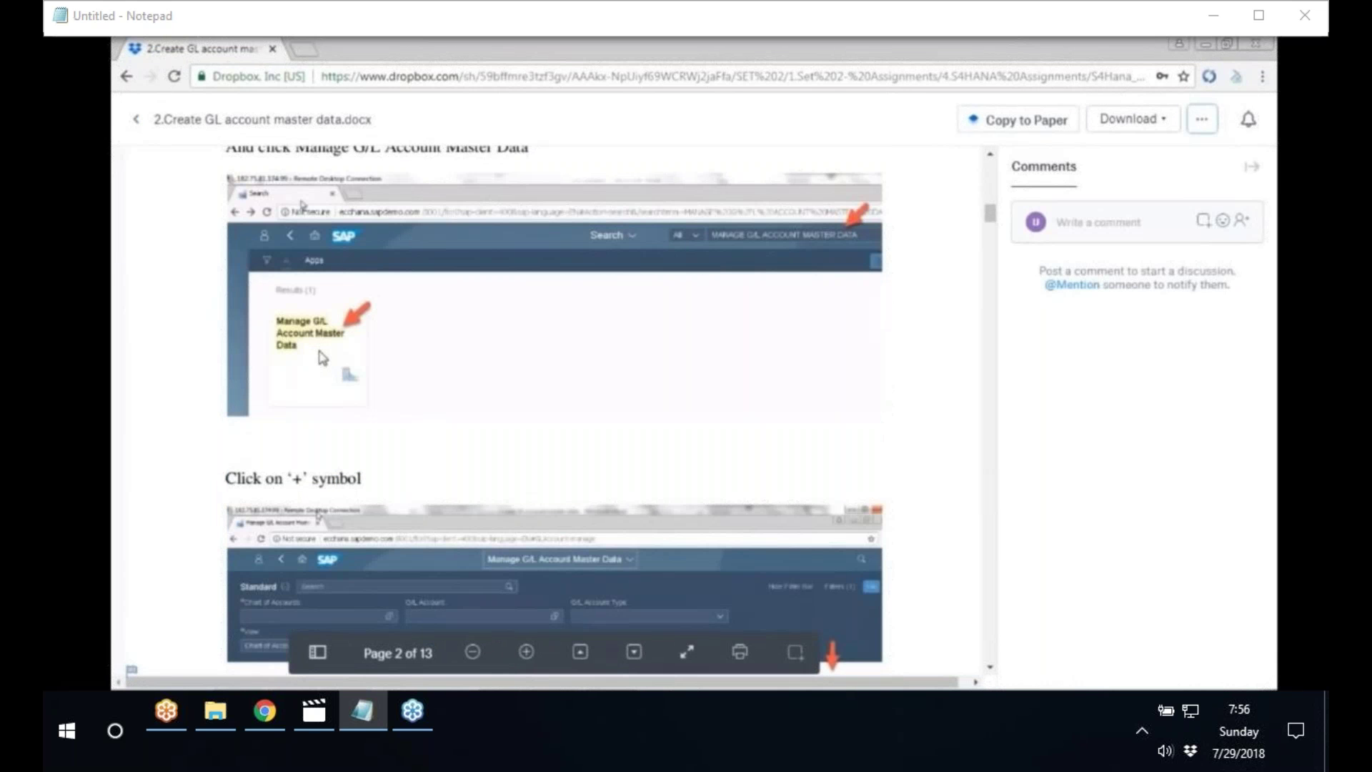
scroll(580, 390, down, 1)
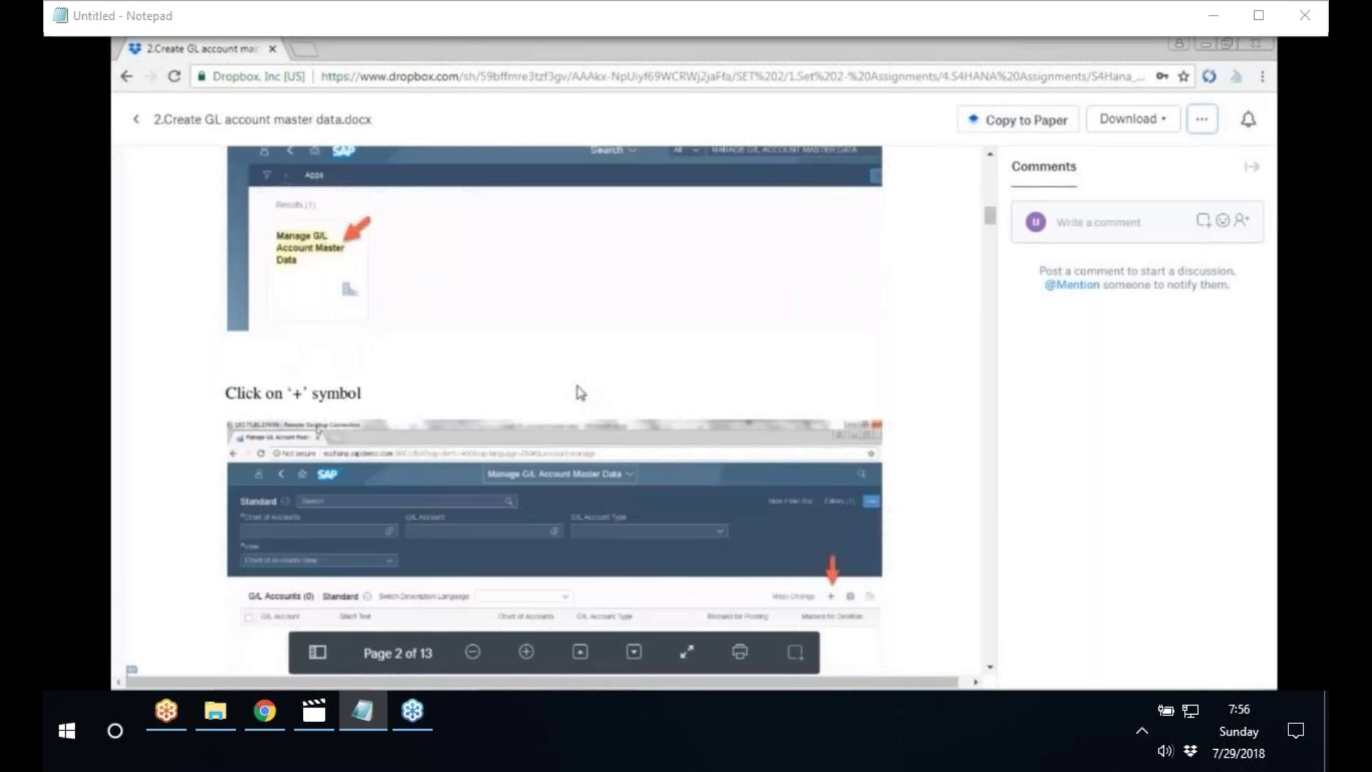
scroll(581, 392, down, 1)
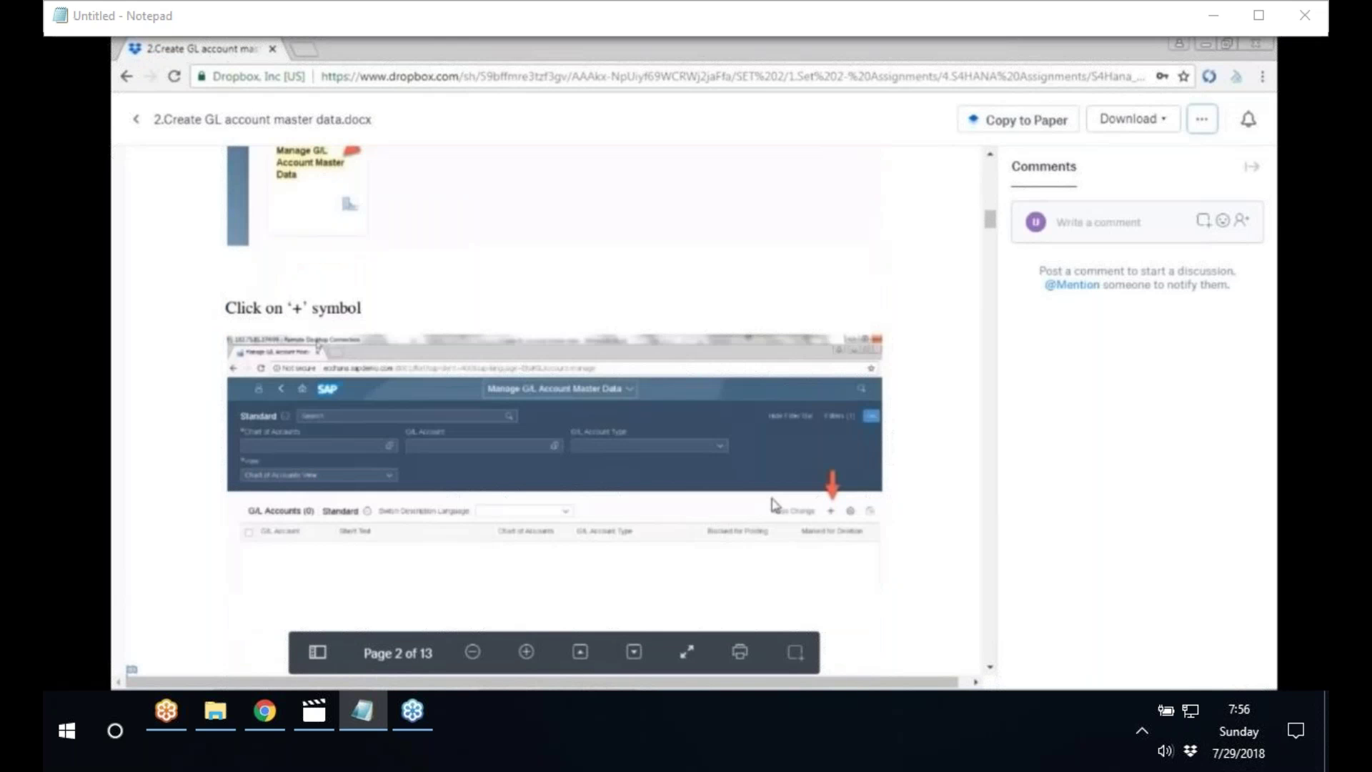
- Read the new G/L account's basic information instructions on page 3 and the Company Code Data instruction on page 4
scroll(615, 498, down, 5)
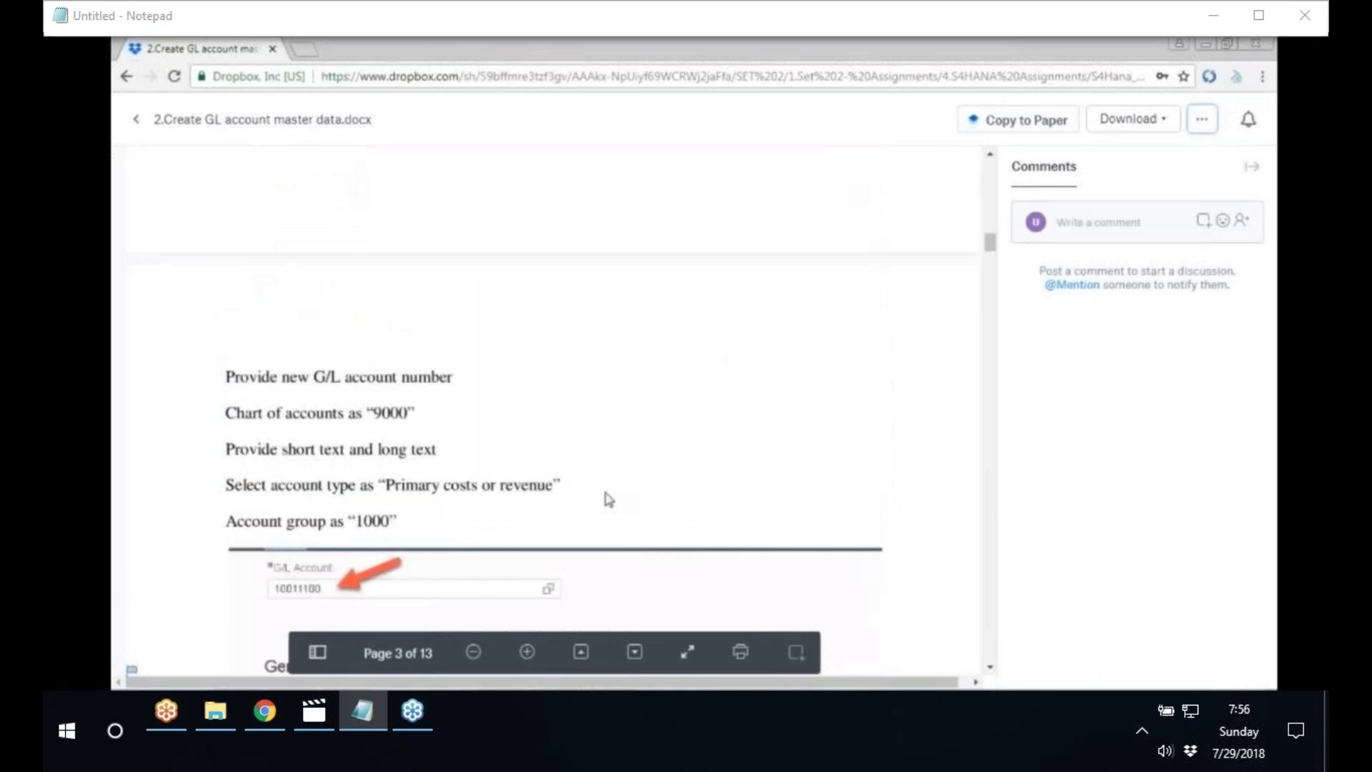
scroll(606, 499, down, 2)
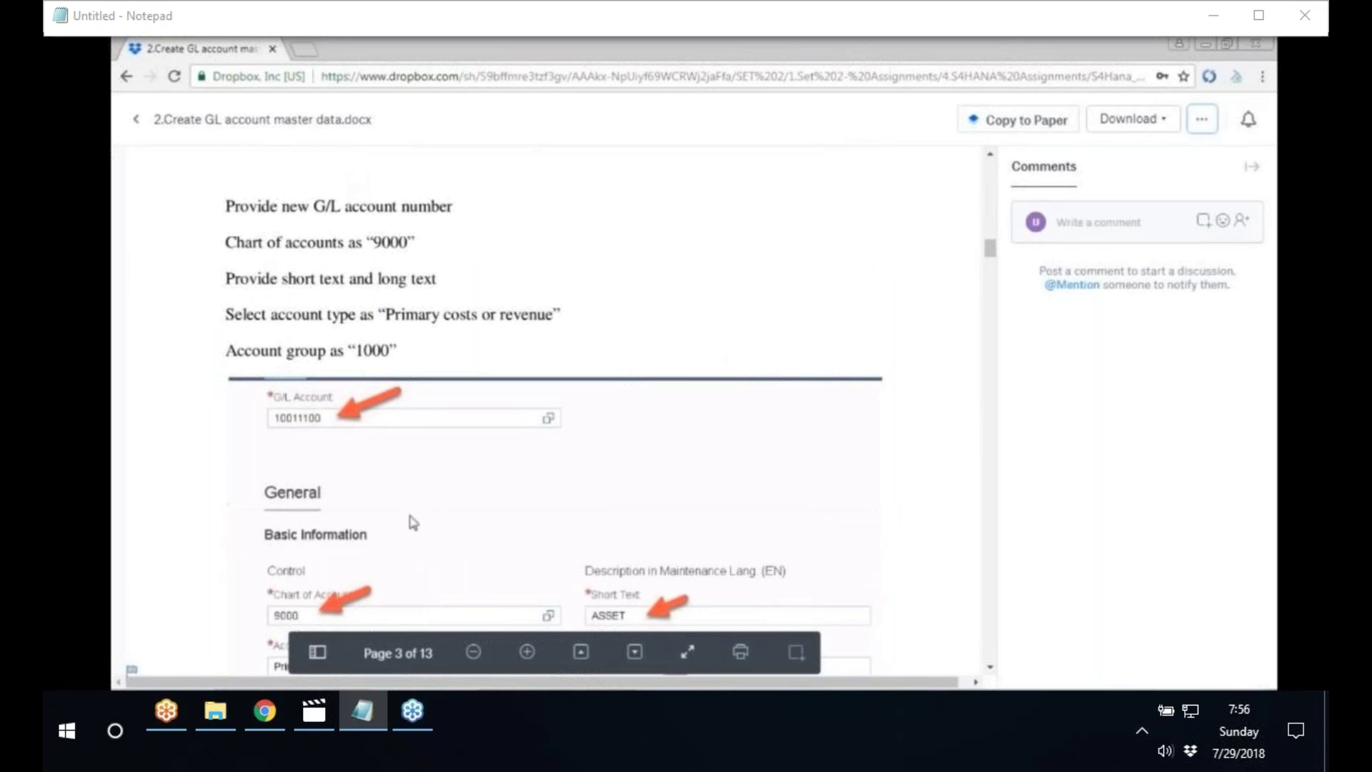
scroll(413, 523, down, 1)
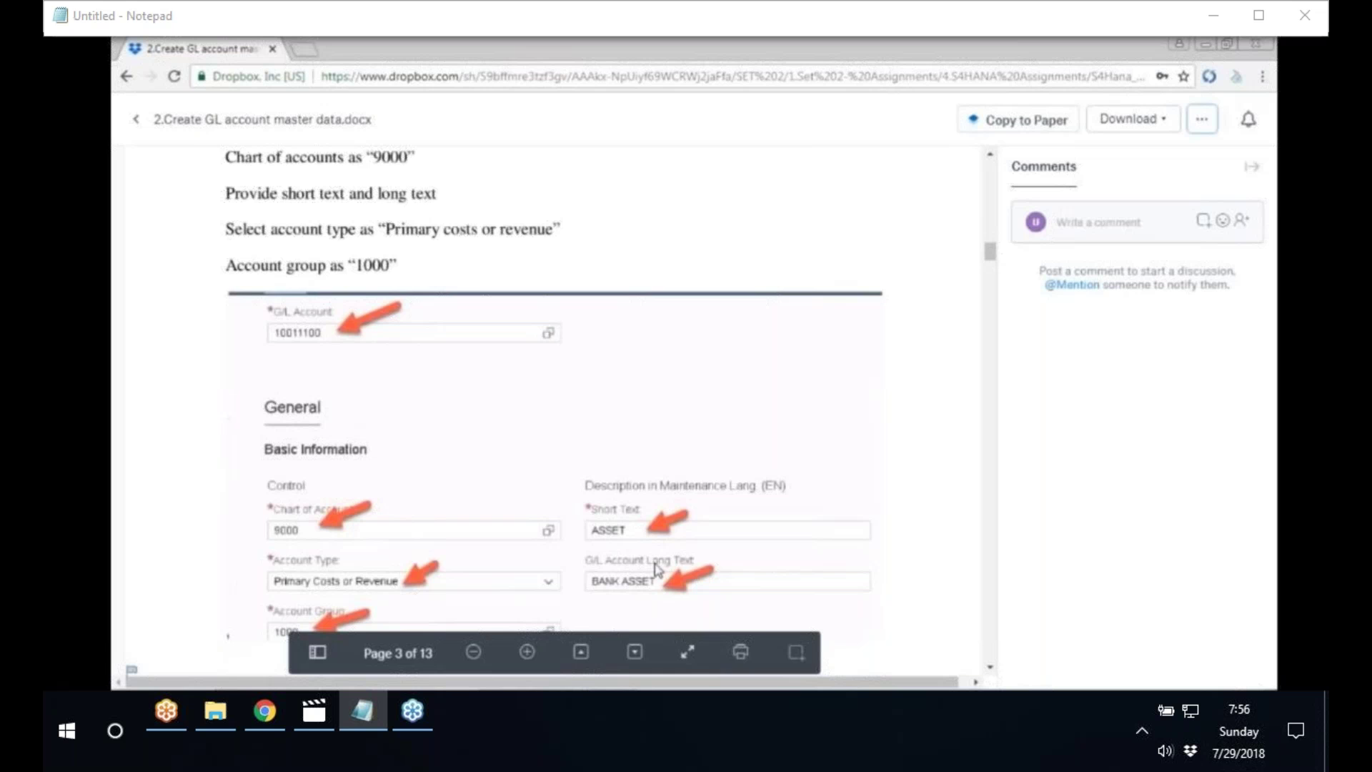
scroll(659, 582, down, 1)
scroll(418, 520, down, 1)
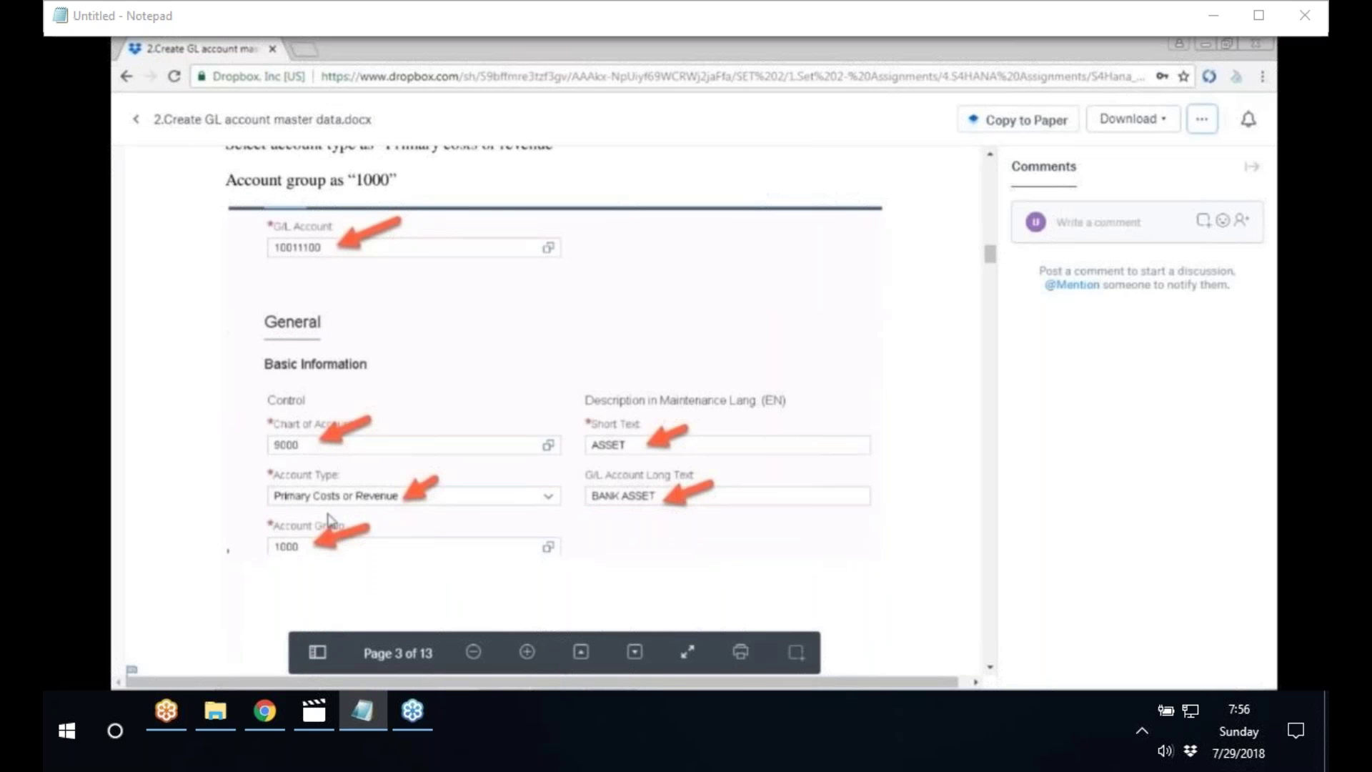
scroll(393, 548, down, 1)
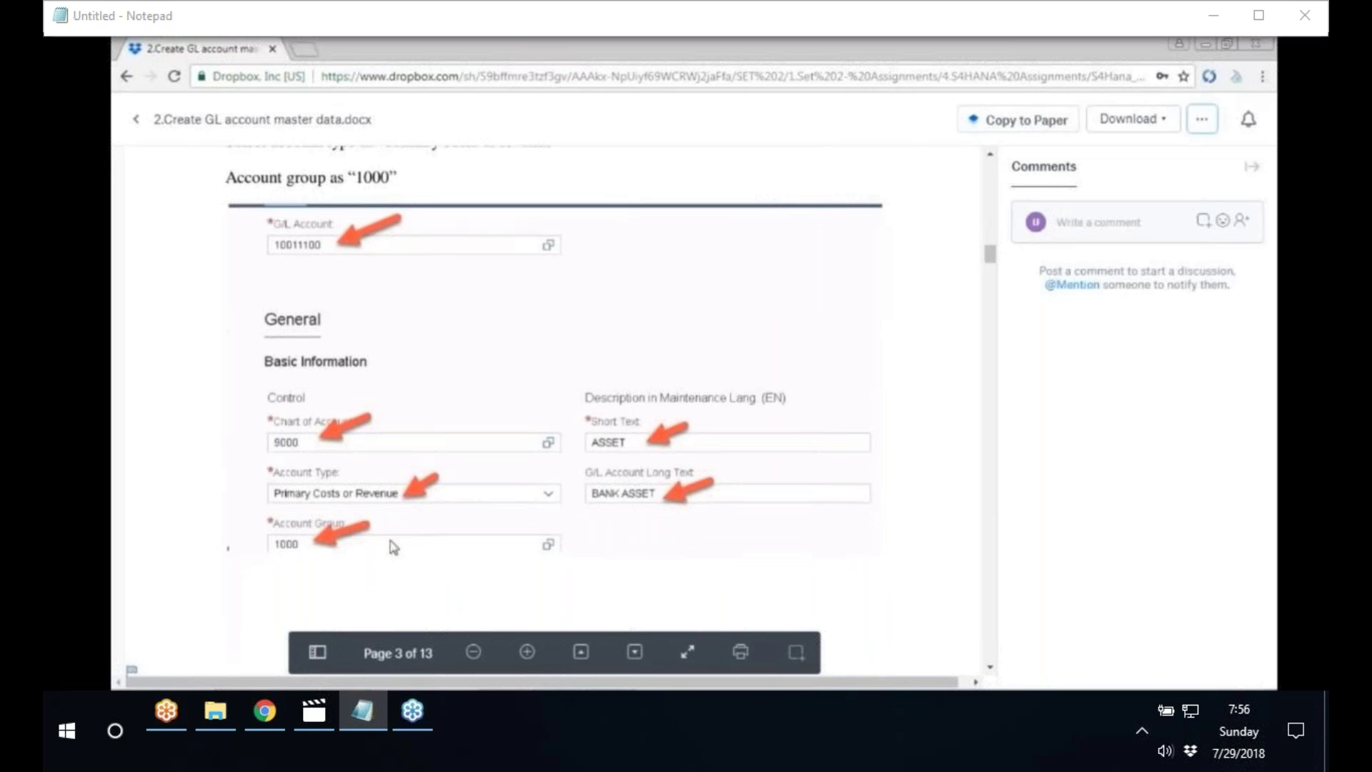
scroll(429, 457, down, 8)
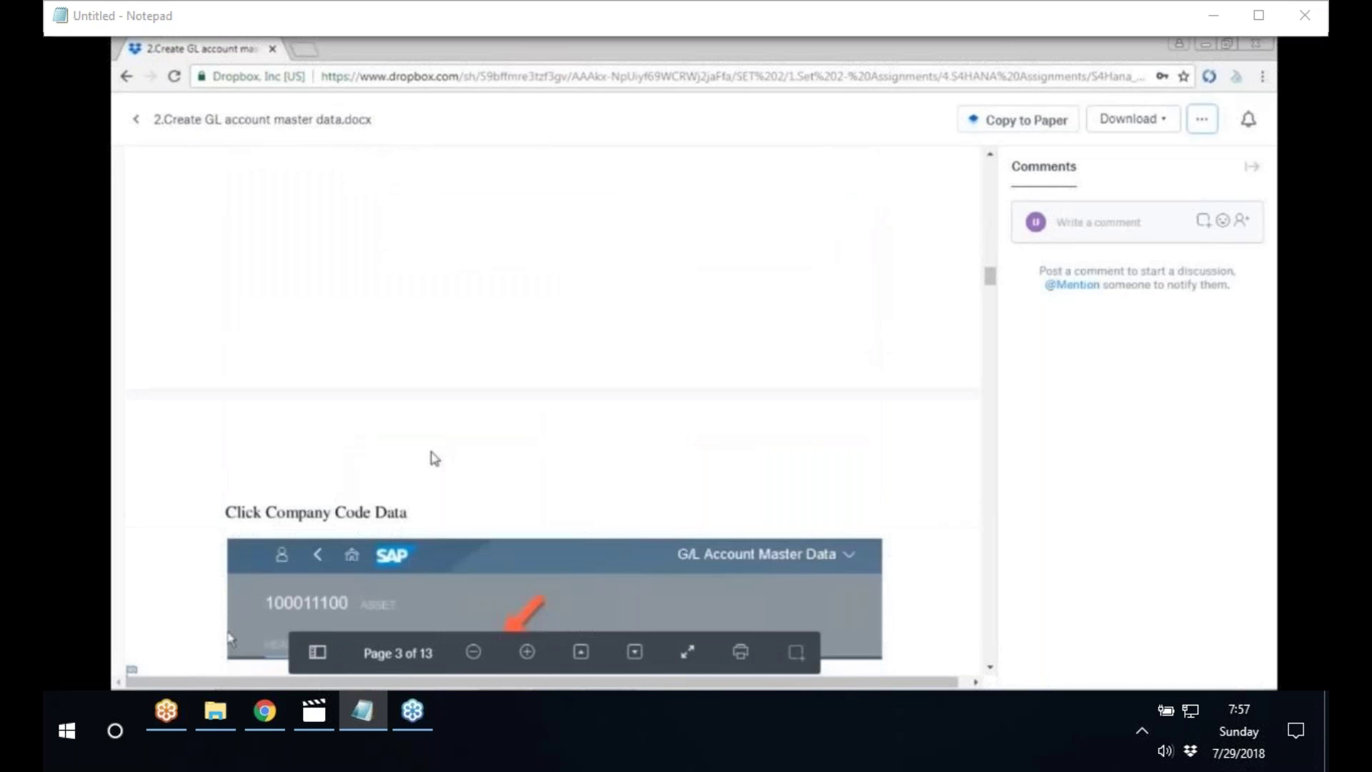
scroll(433, 458, down, 5)
scroll(515, 439, up, 3)
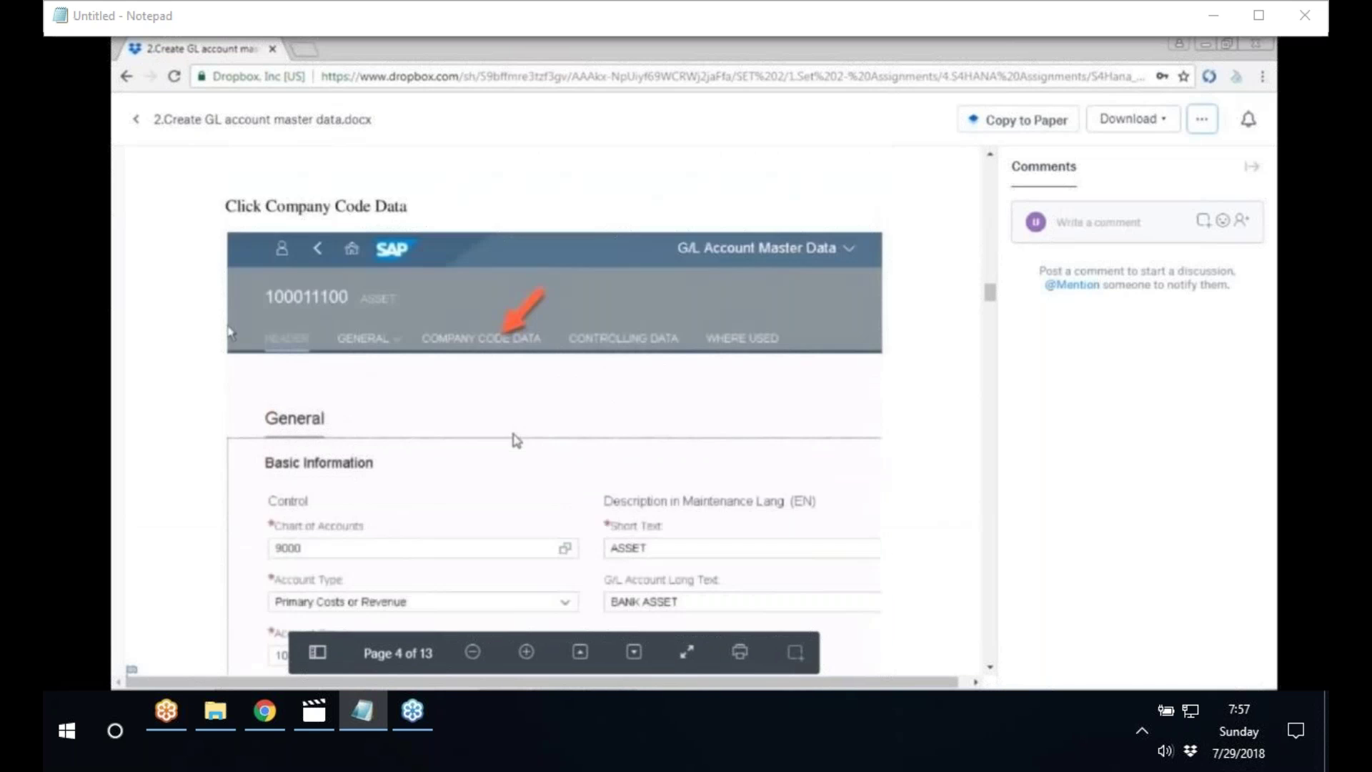
scroll(516, 440, up, 2)
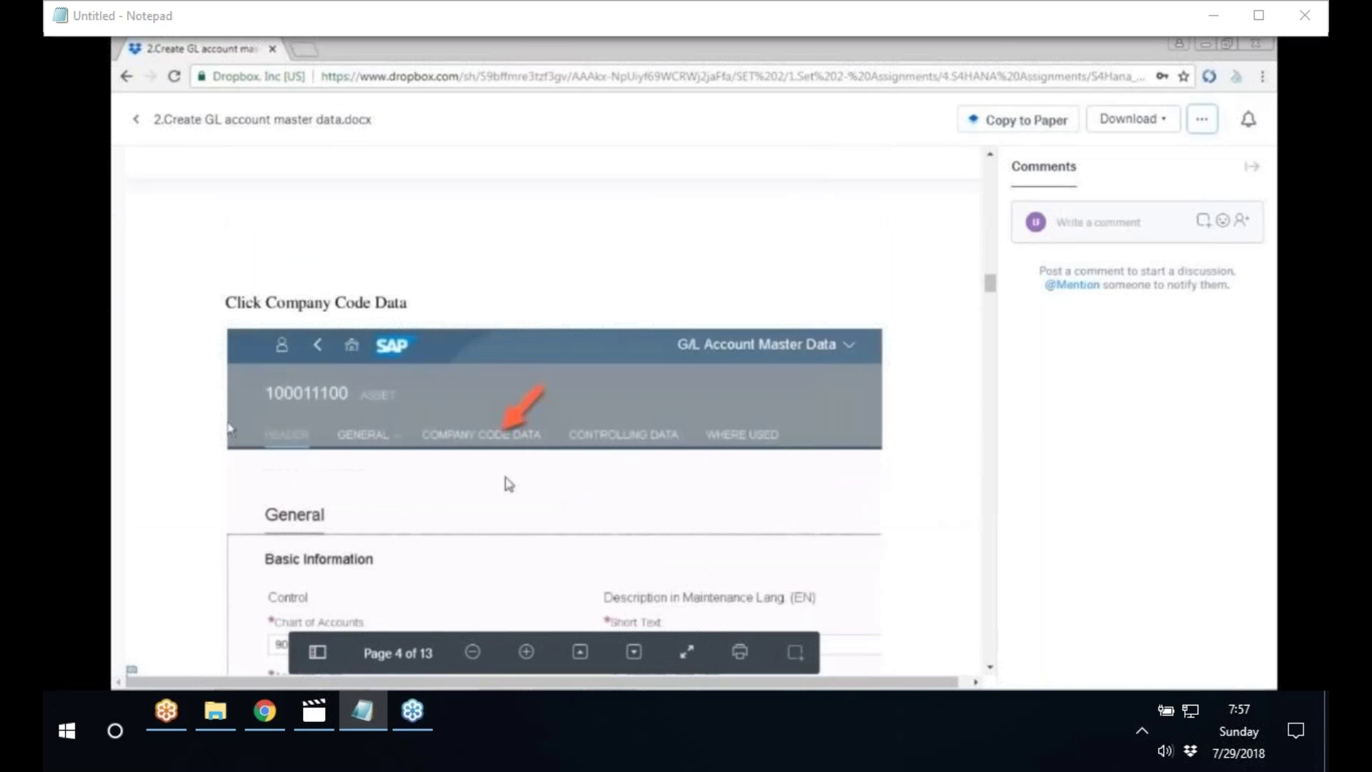